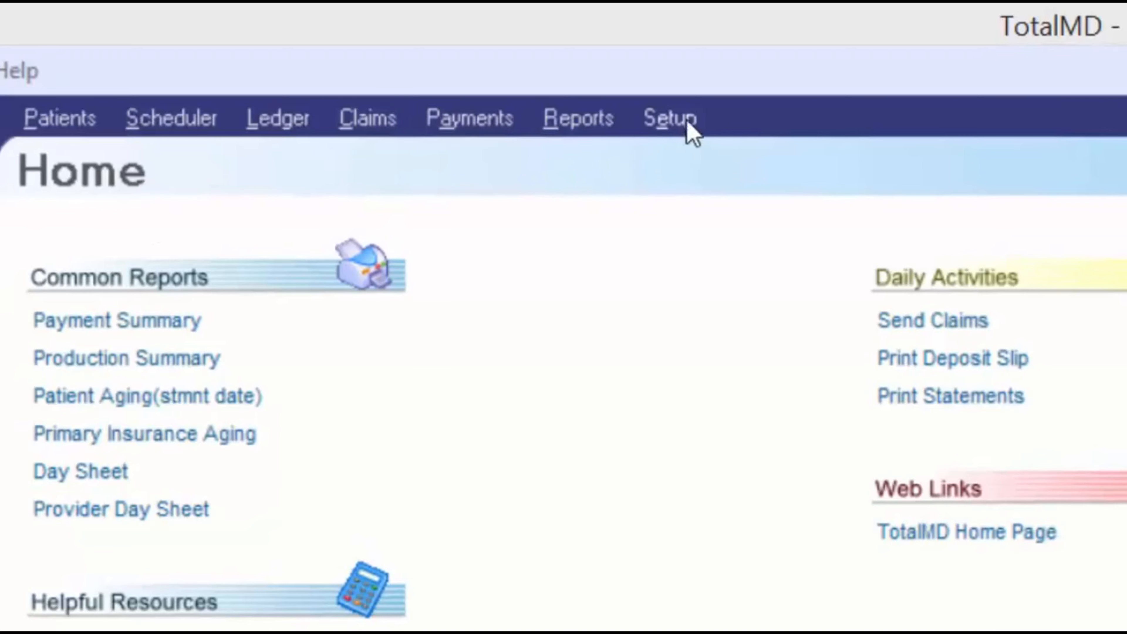
Go to the Setup page and open Program Preferences on the Practice Info tab
left_click(684, 132)
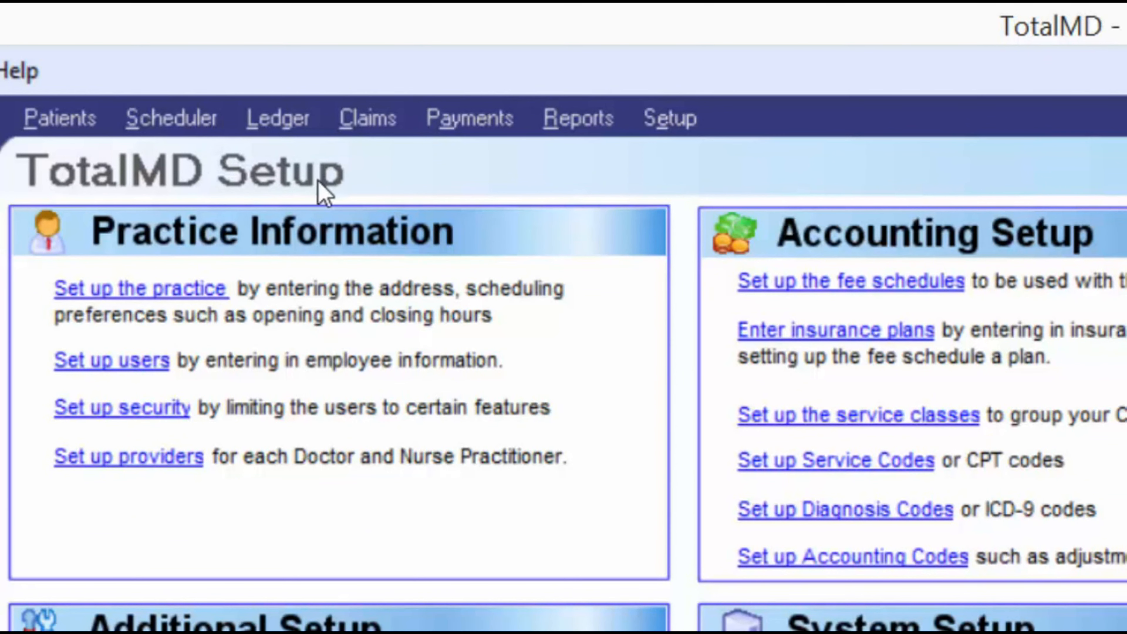
left_click(106, 293)
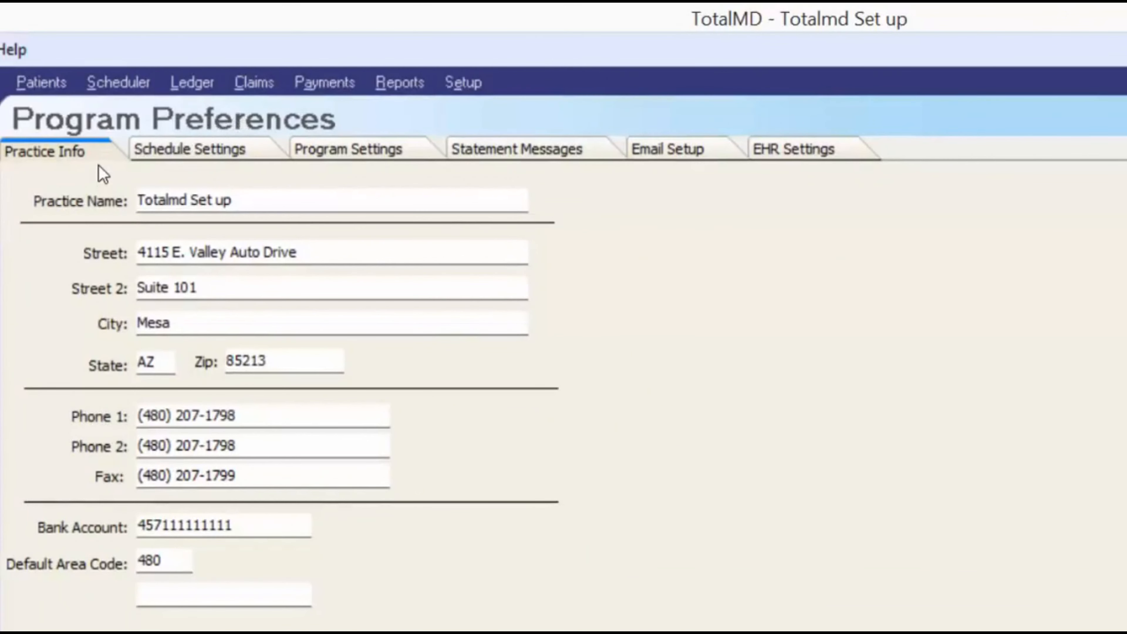
left_click(134, 150)
left_click(334, 157)
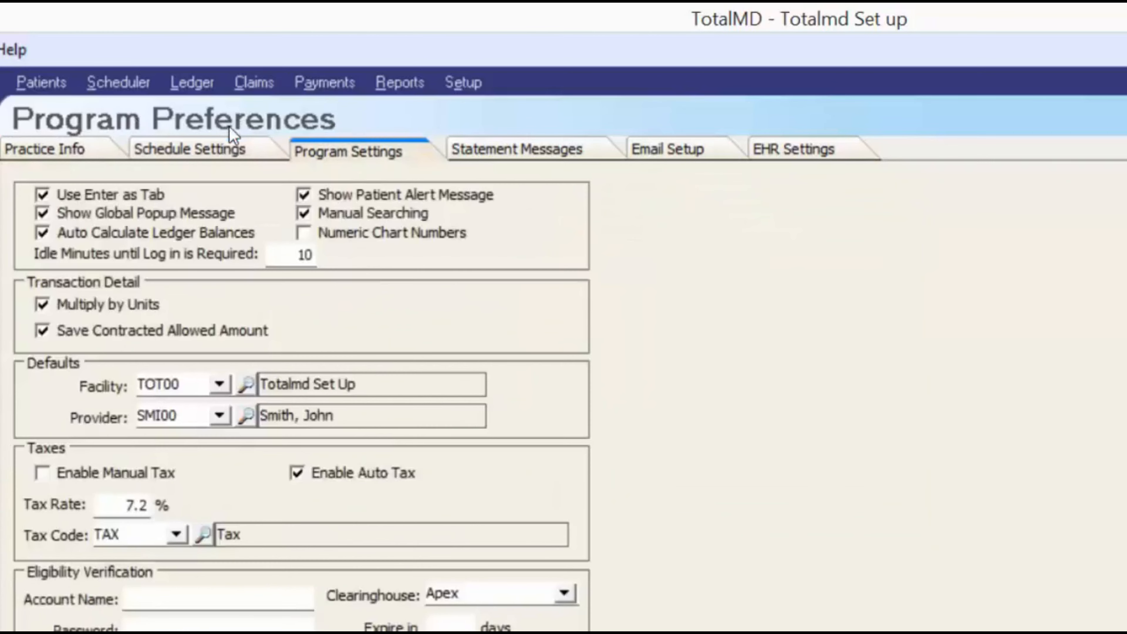
left_click(486, 160)
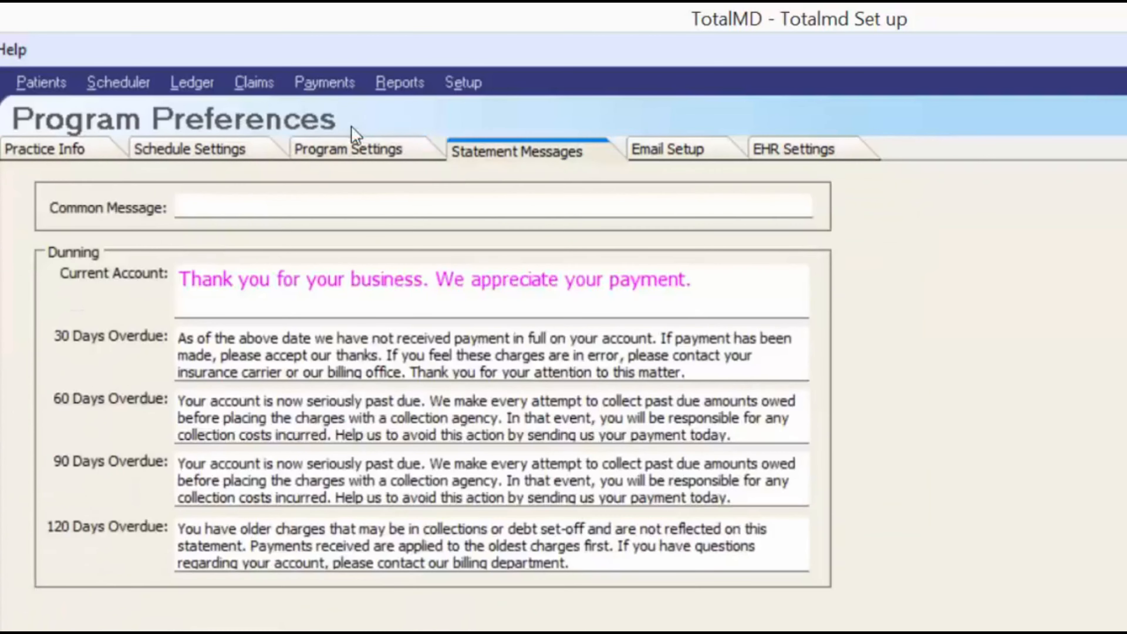
left_click(39, 155)
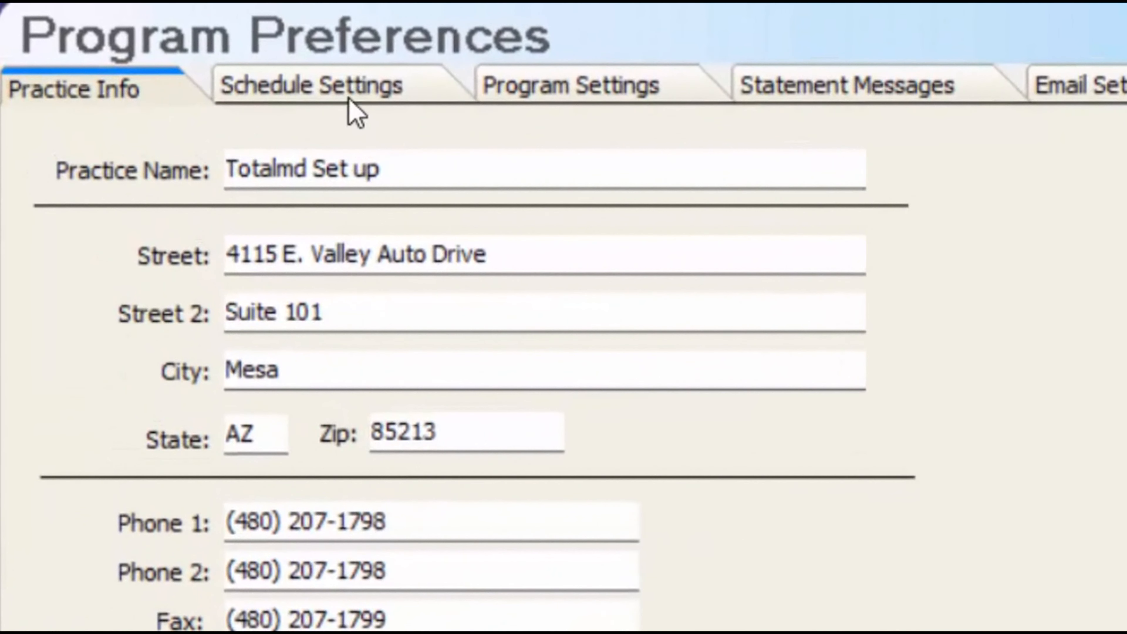
Switch Program Preferences to the Schedule Settings tab
left_click(235, 61)
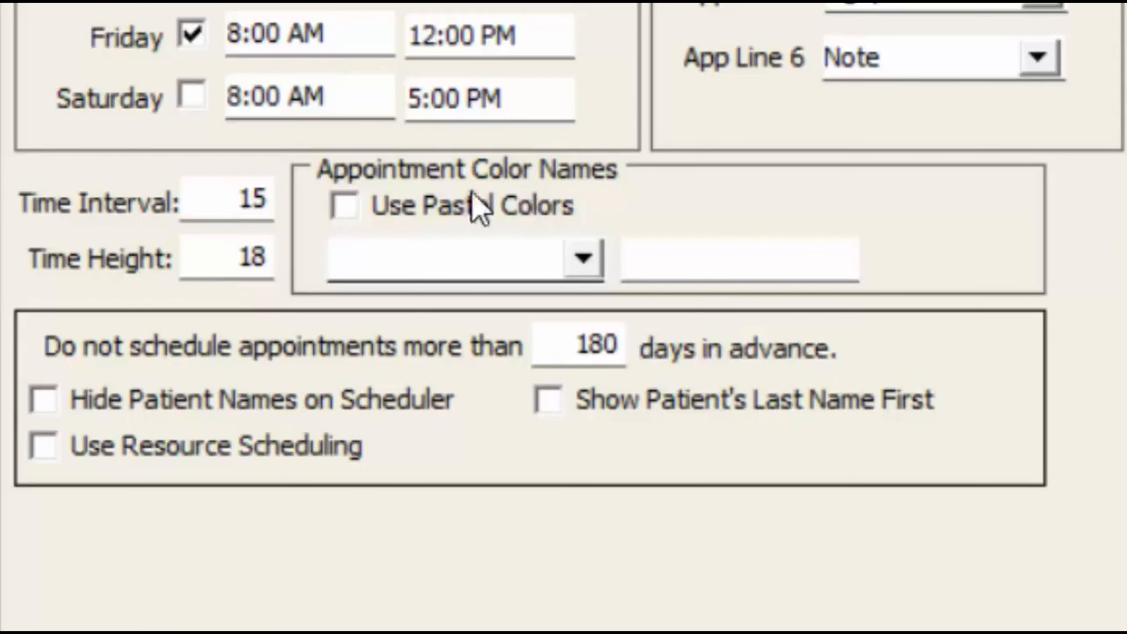
Toggle Use Pastel Colors on and back off, then select Purple as the appointment colour
left_click(351, 208)
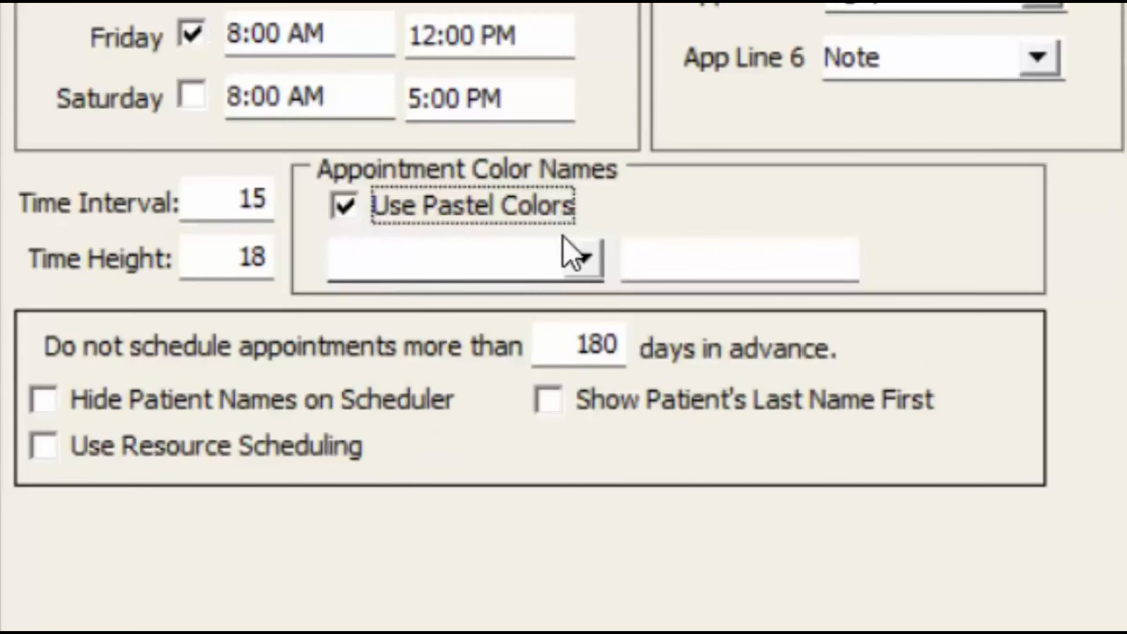
left_click(582, 260)
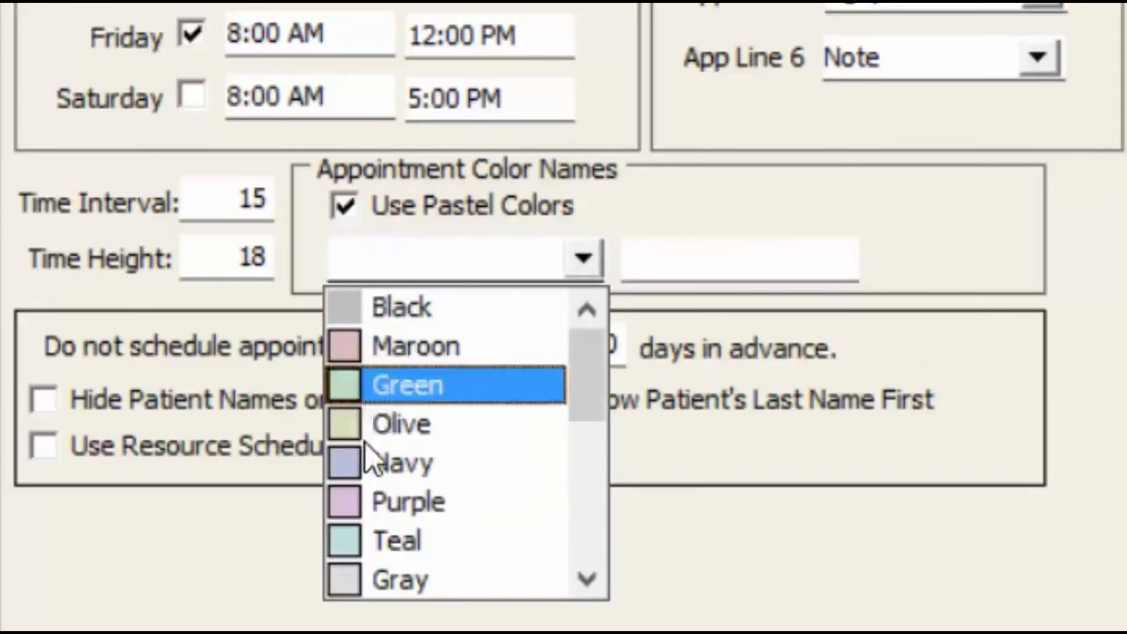
left_click(202, 32)
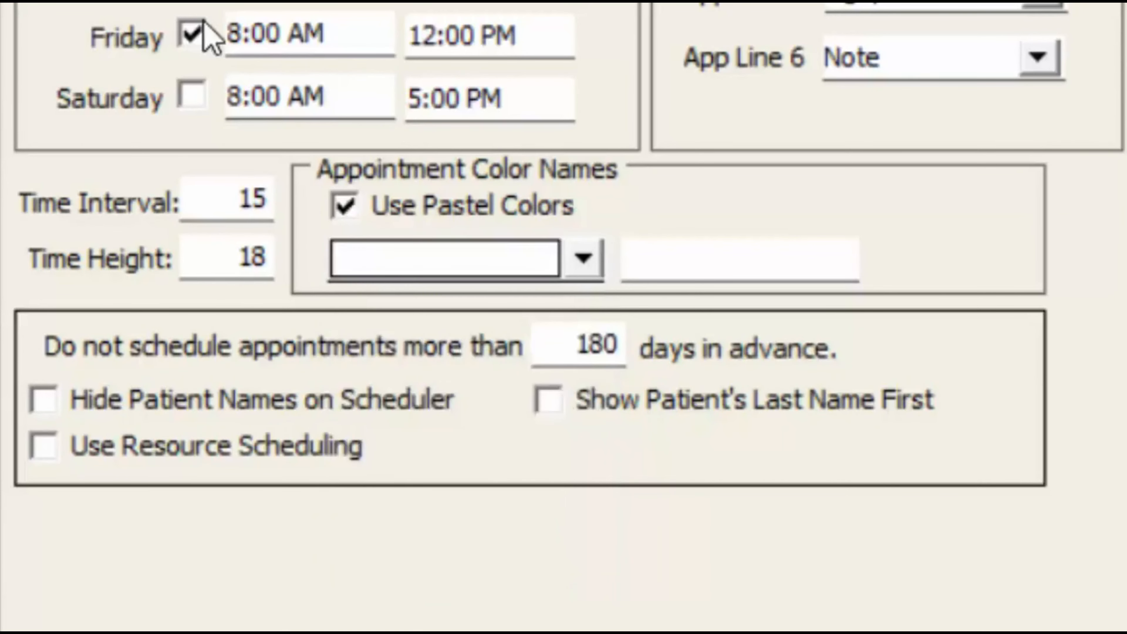
left_click(347, 209)
left_click(400, 259)
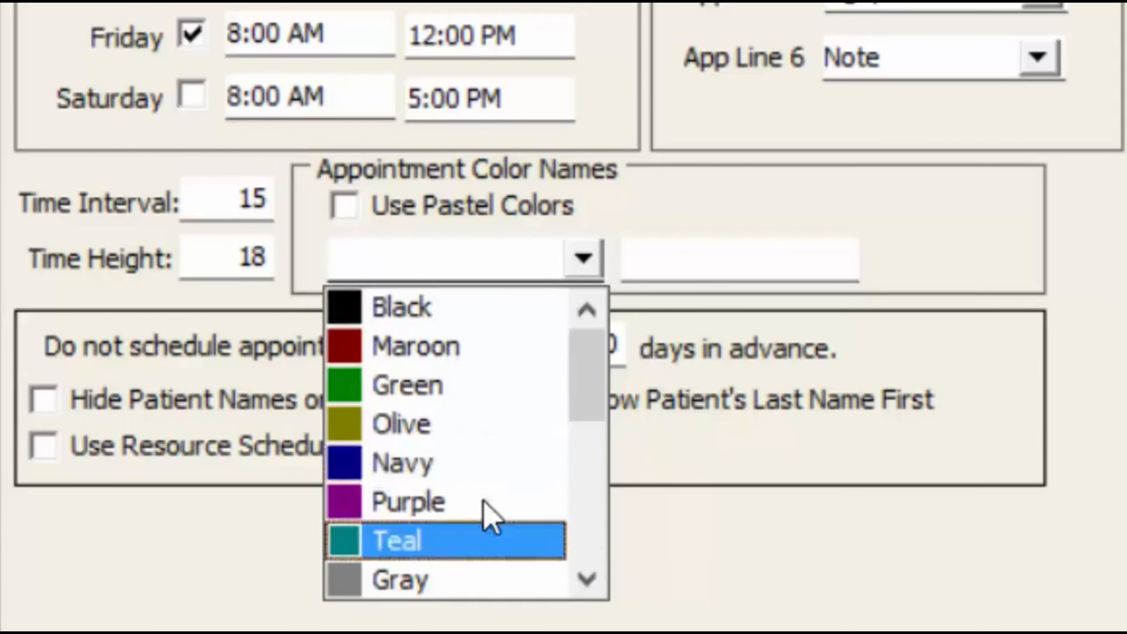
left_click(460, 501)
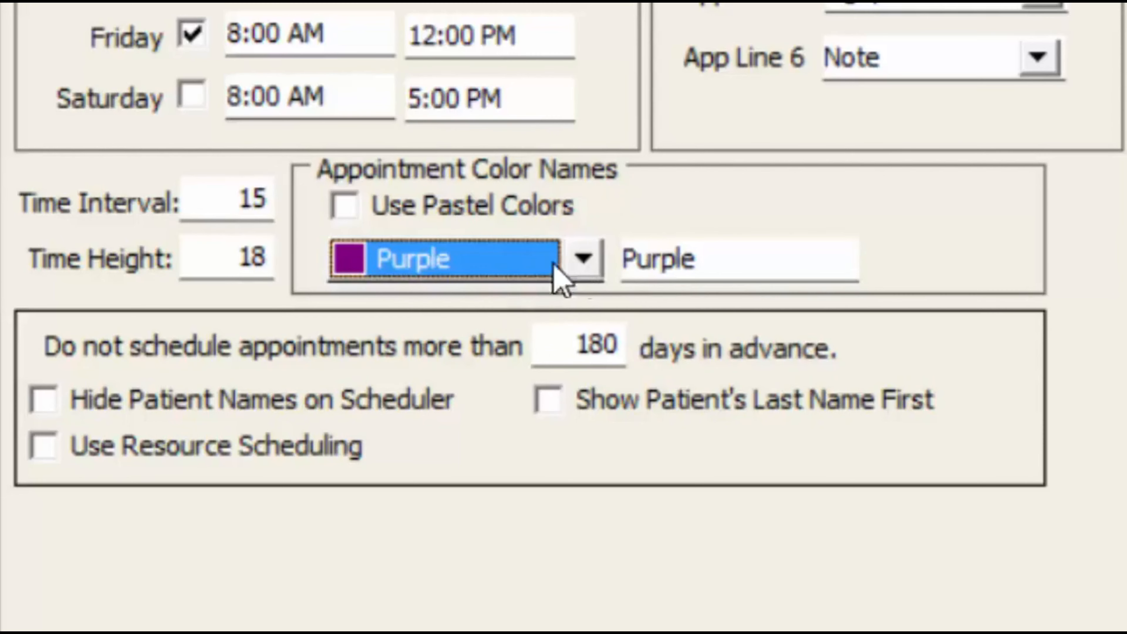
Rename the Purple colour to 'New Patient' and keep it selected
key("Tab")
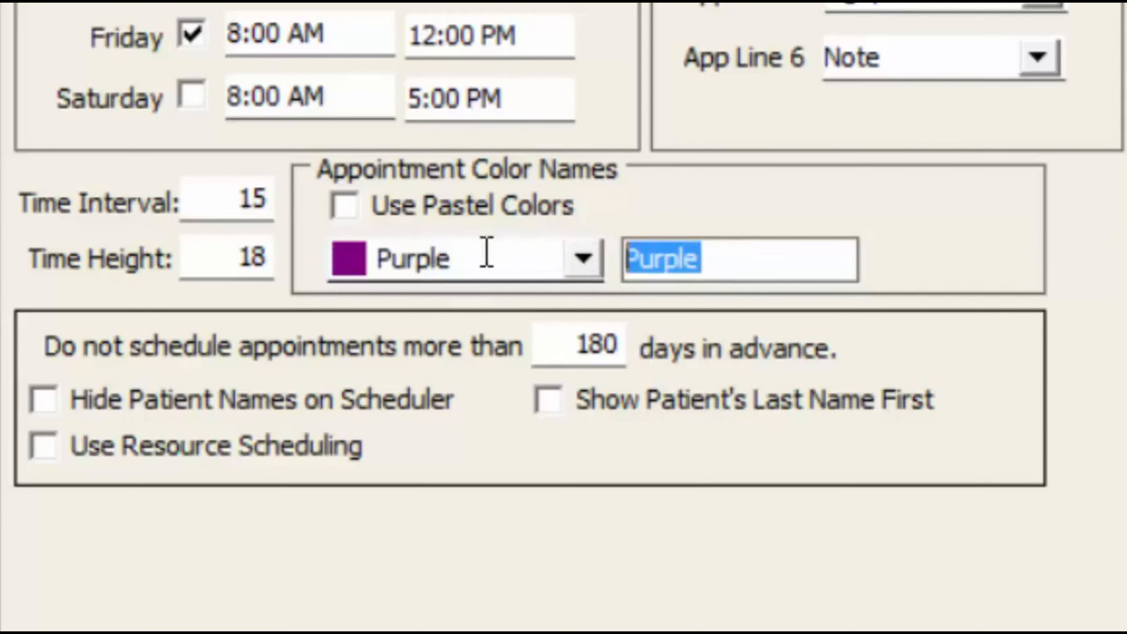
key("BackSpace")
type("Ne")
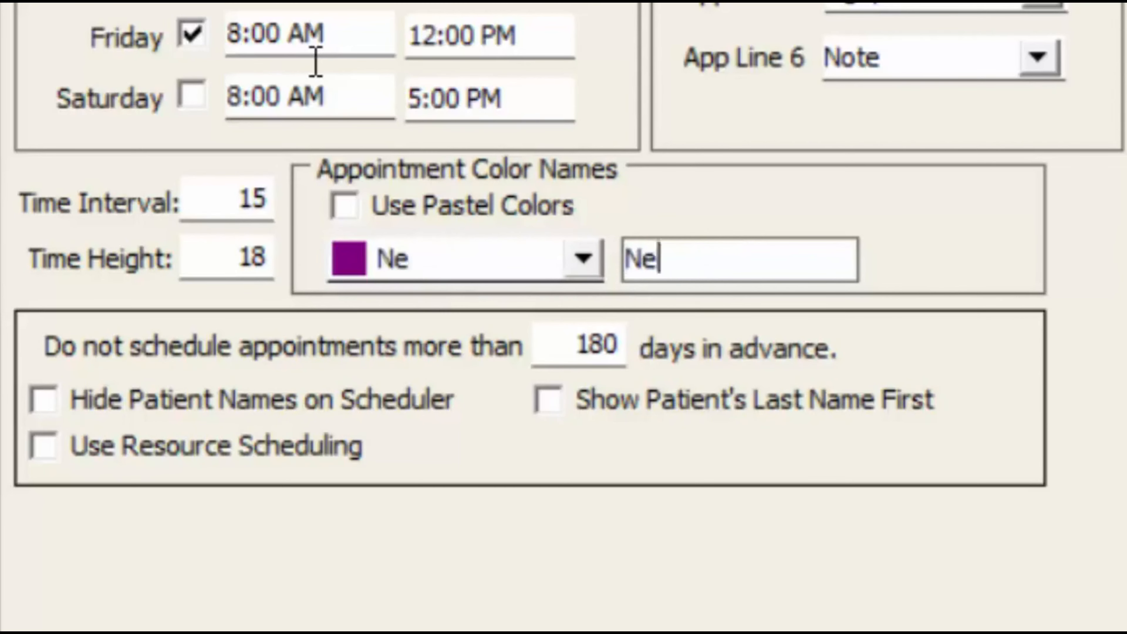
type("w Patient")
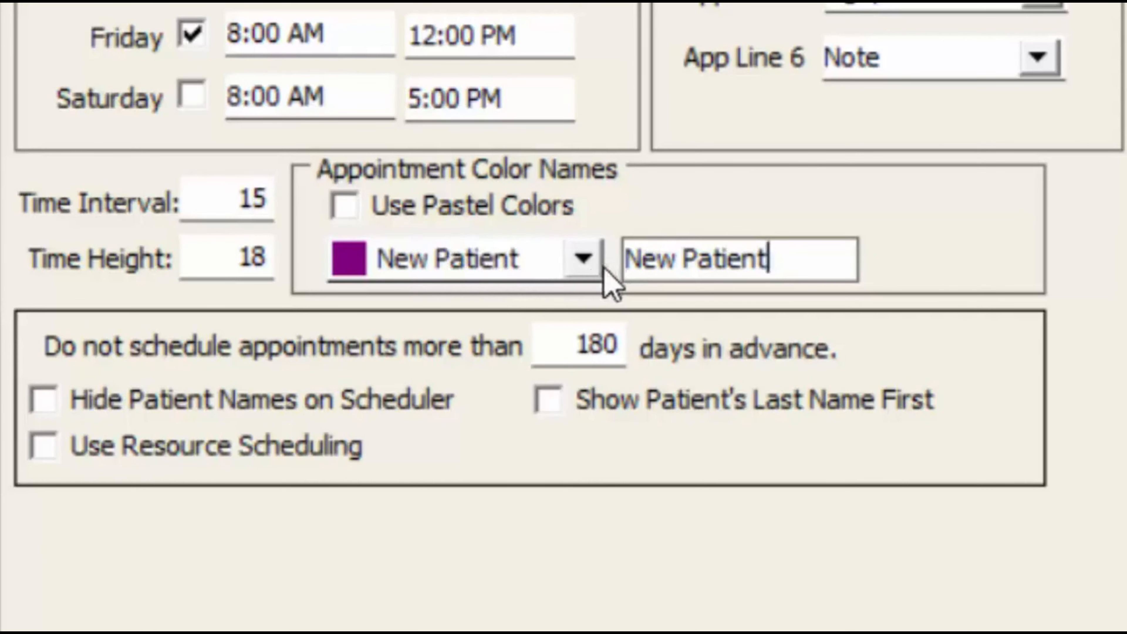
left_click(584, 260)
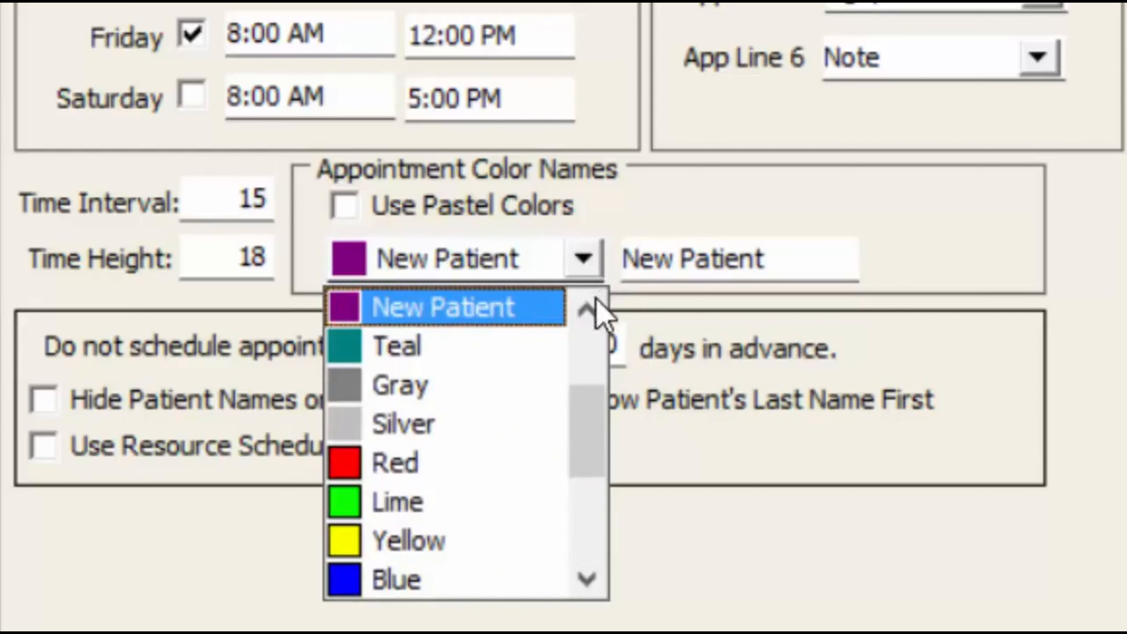
left_click(588, 310)
left_click(588, 309)
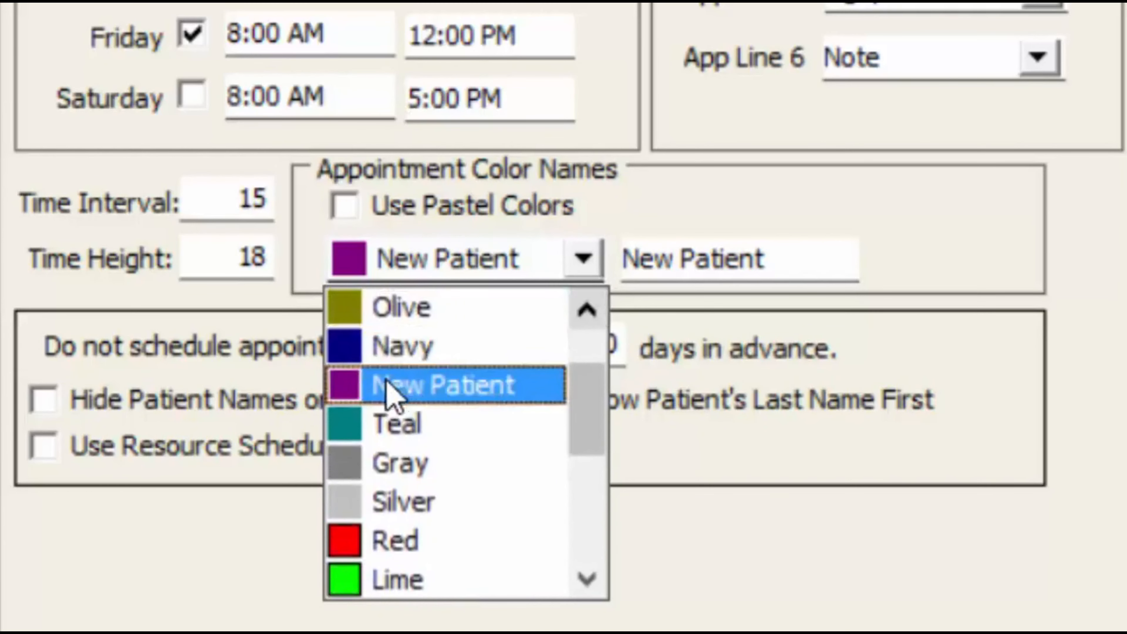
left_click(515, 398)
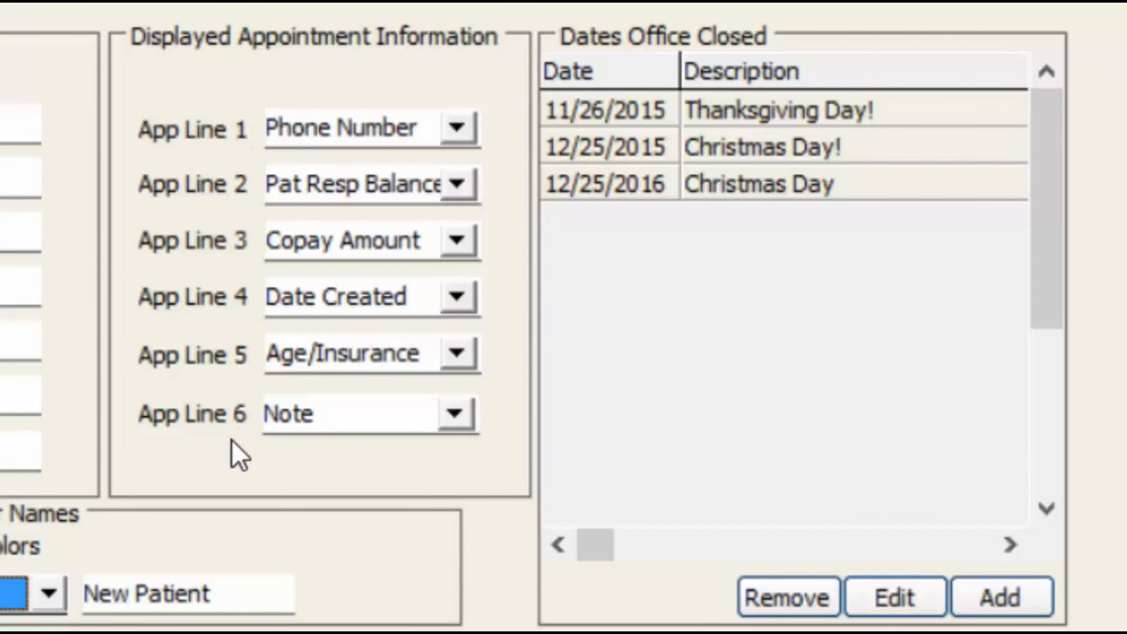
left_click(457, 129)
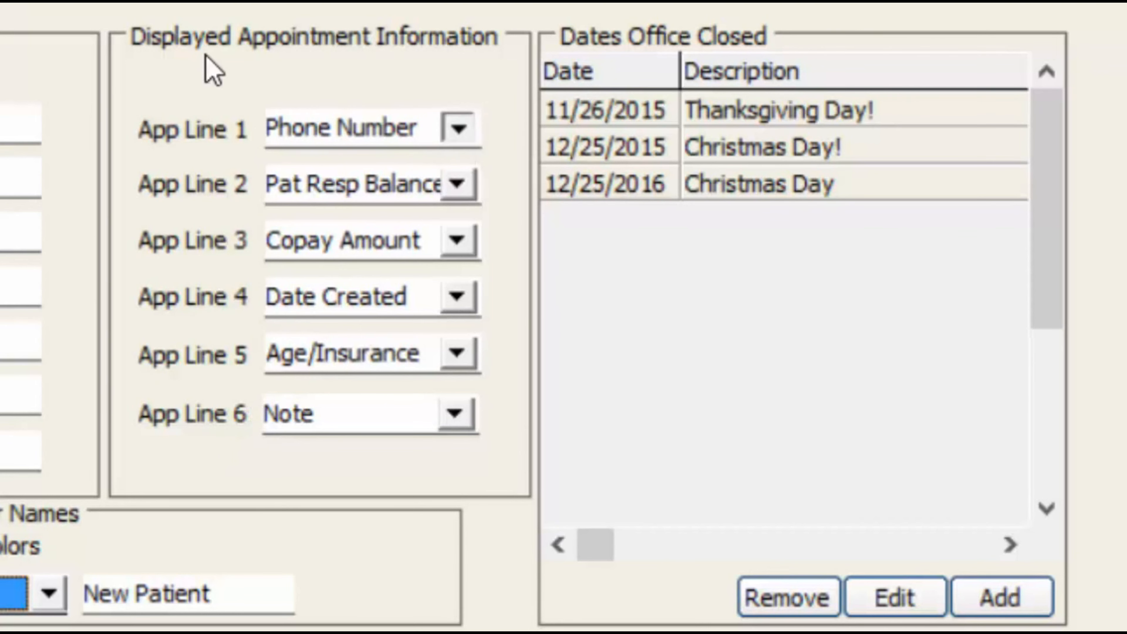
left_click_drag(463, 194, 457, 164)
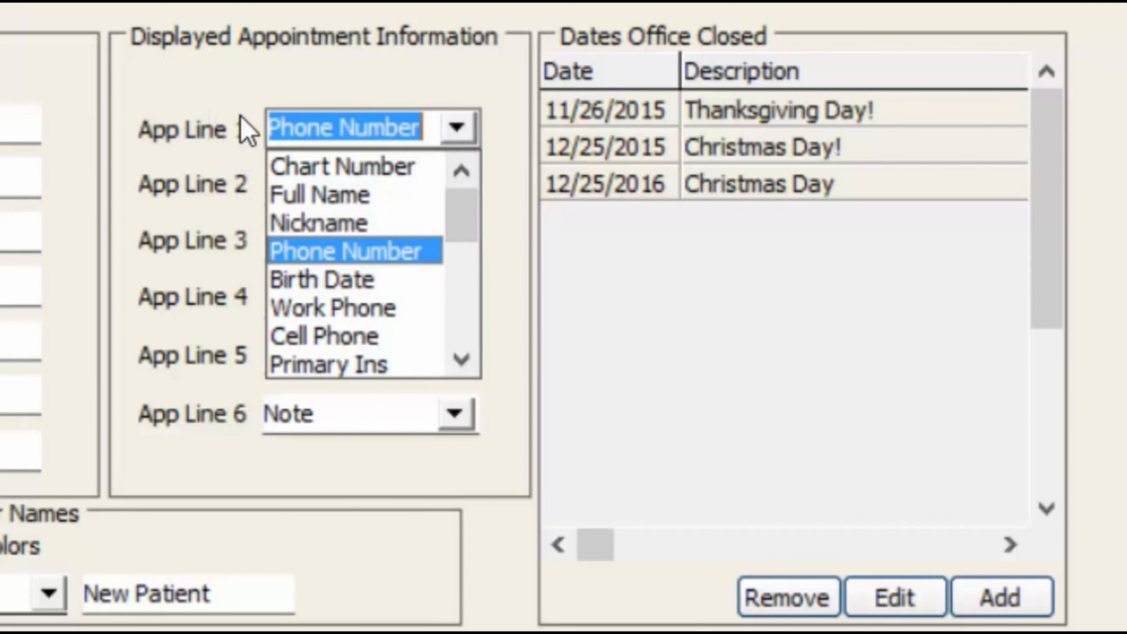
left_click(30, 40)
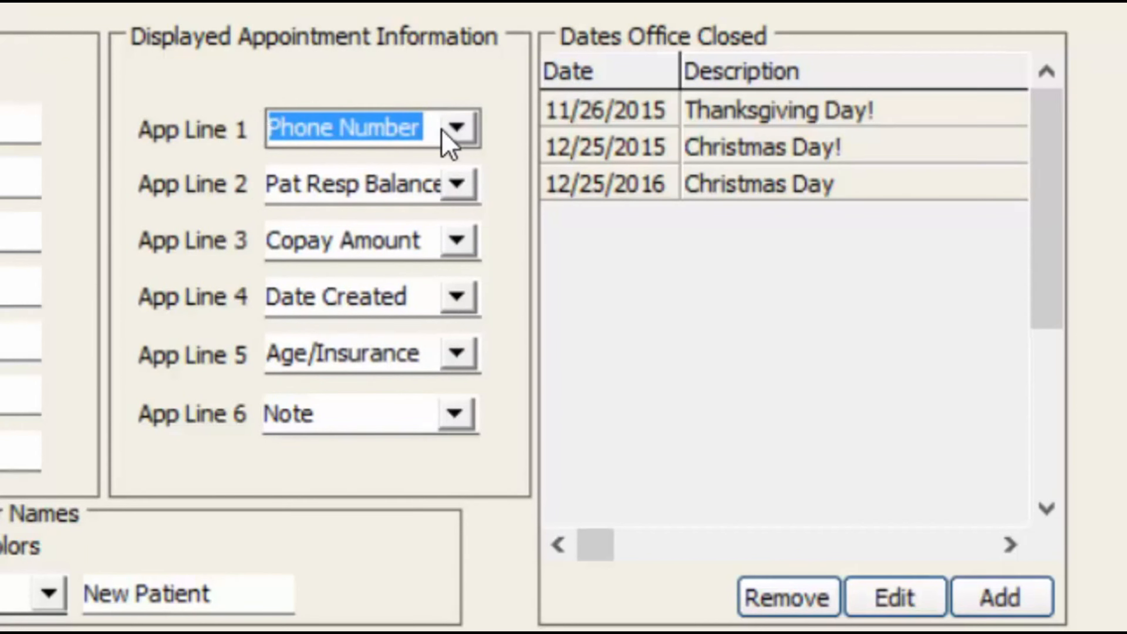
left_click(276, 184)
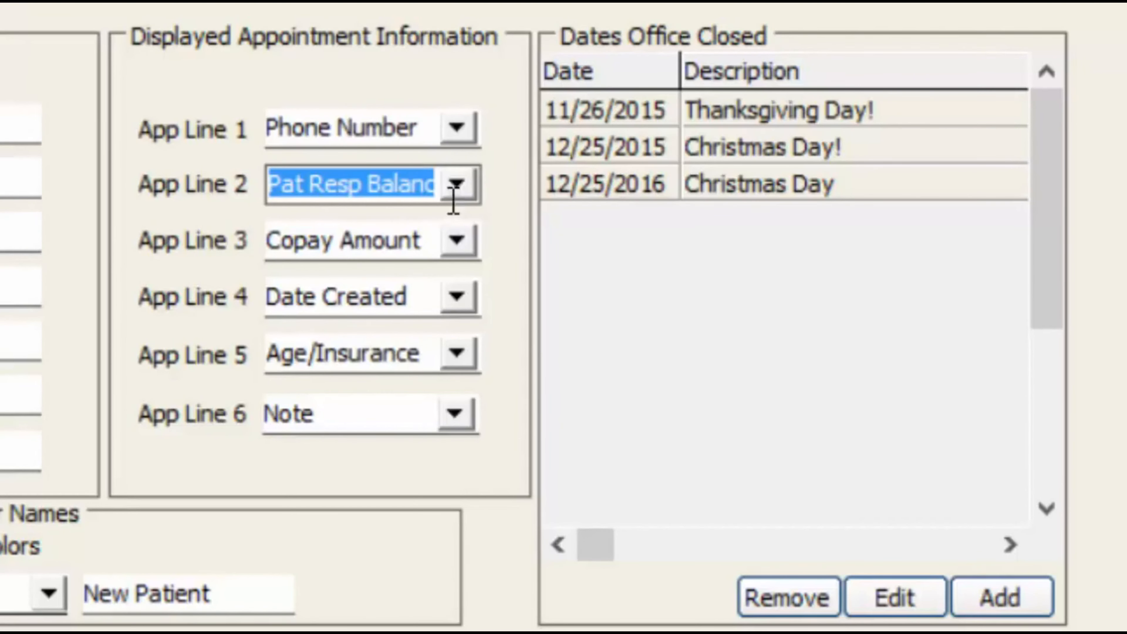
left_click(457, 191)
left_click(197, 107)
left_click(457, 128)
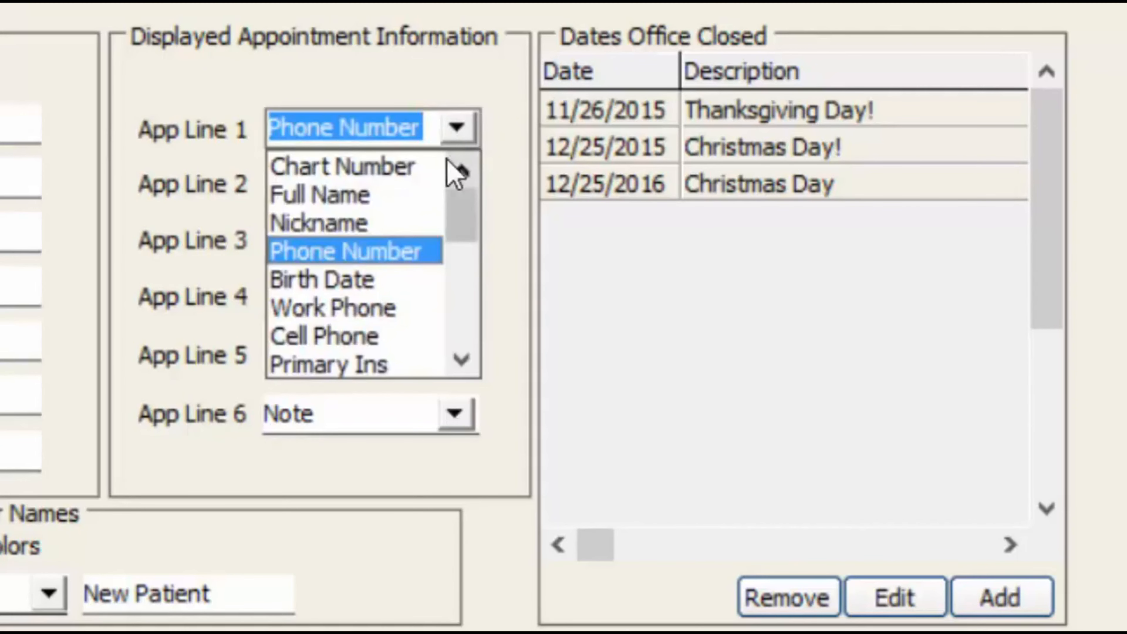
scroll(436, 194, "down", 2)
scroll(214, 253, "down", 3)
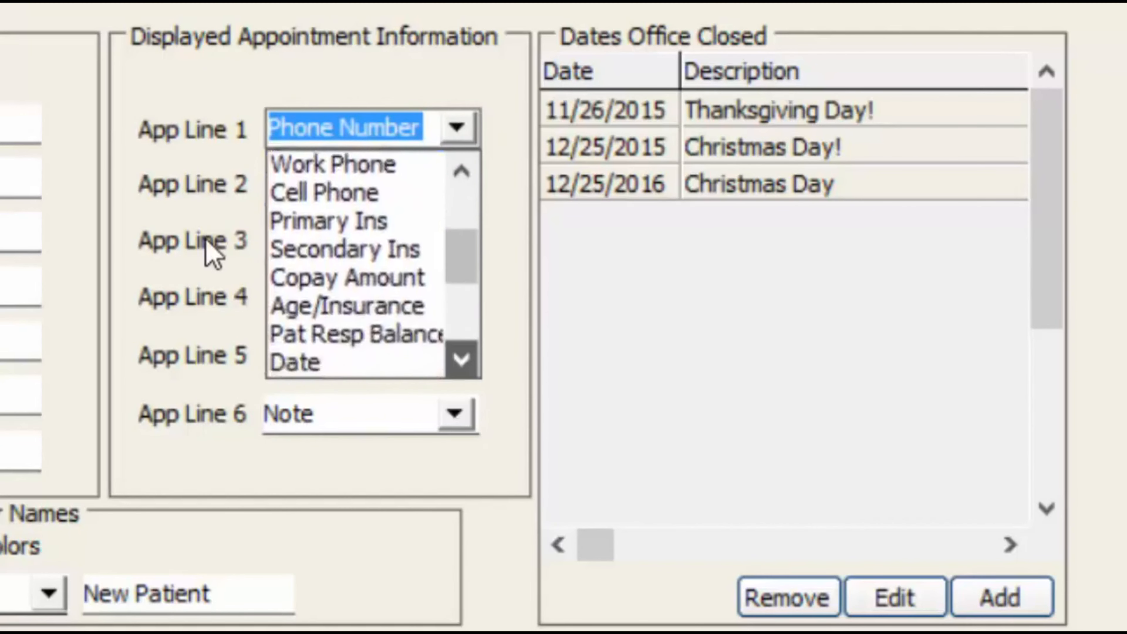
left_click(200, 264)
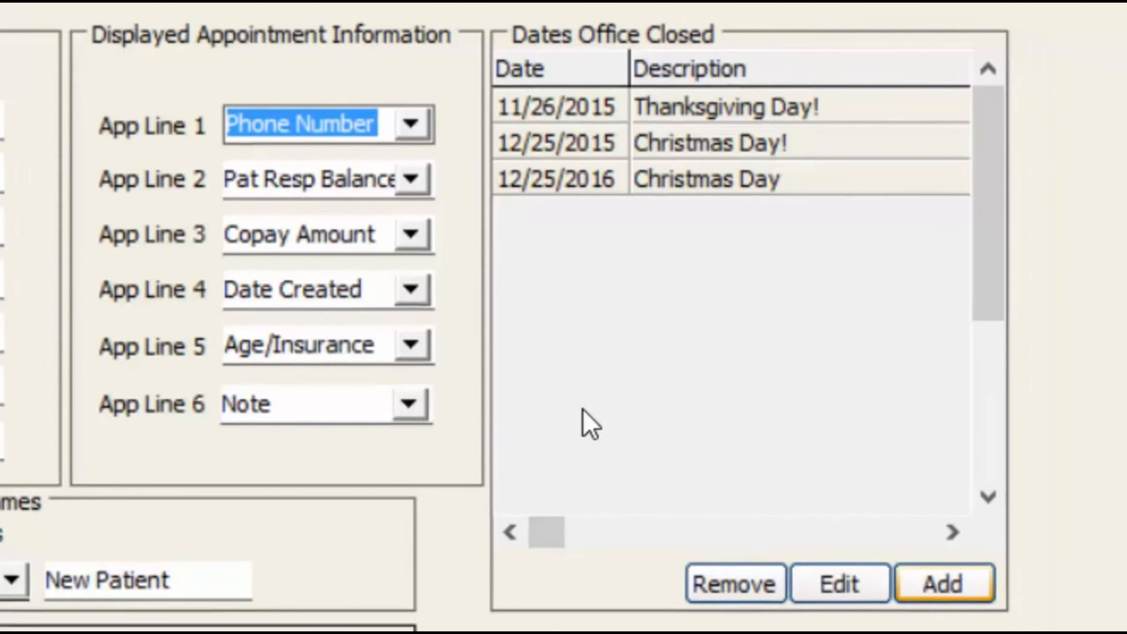
Save a new office-closed date of November 10, 2015 described as 'Dr's out for continuing ED'
left_click(944, 583)
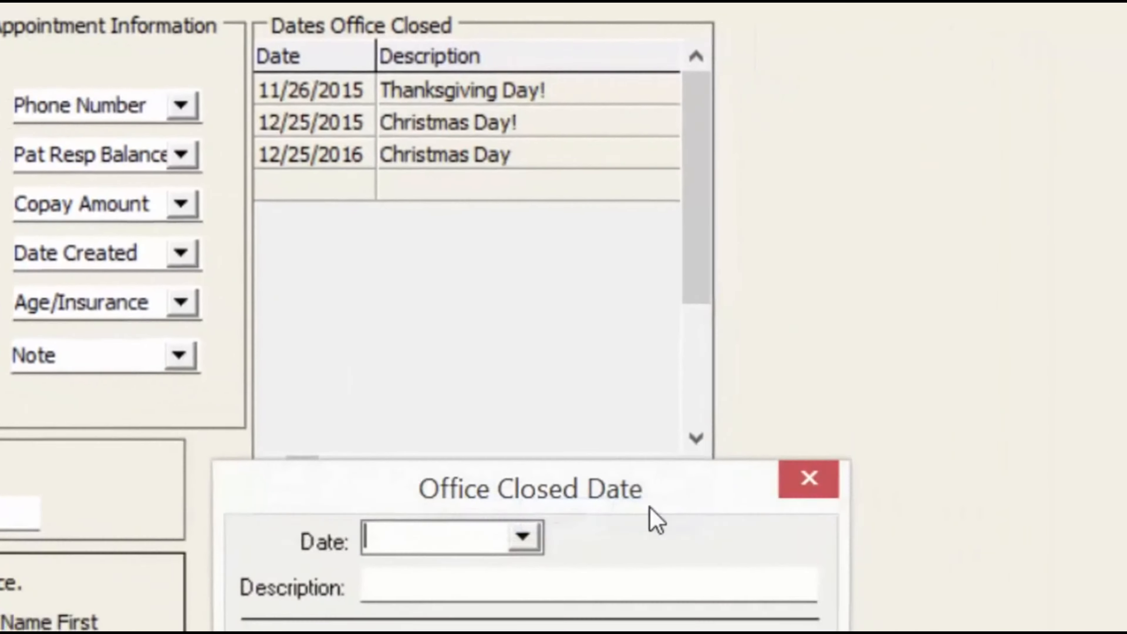
key("alt+Down")
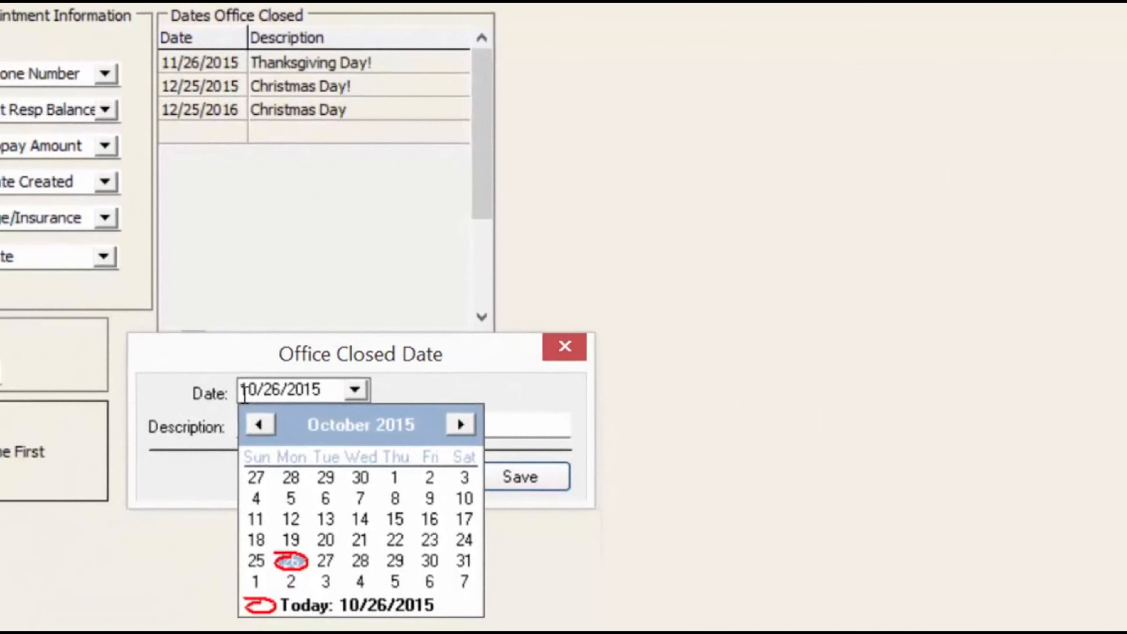
left_click(453, 453)
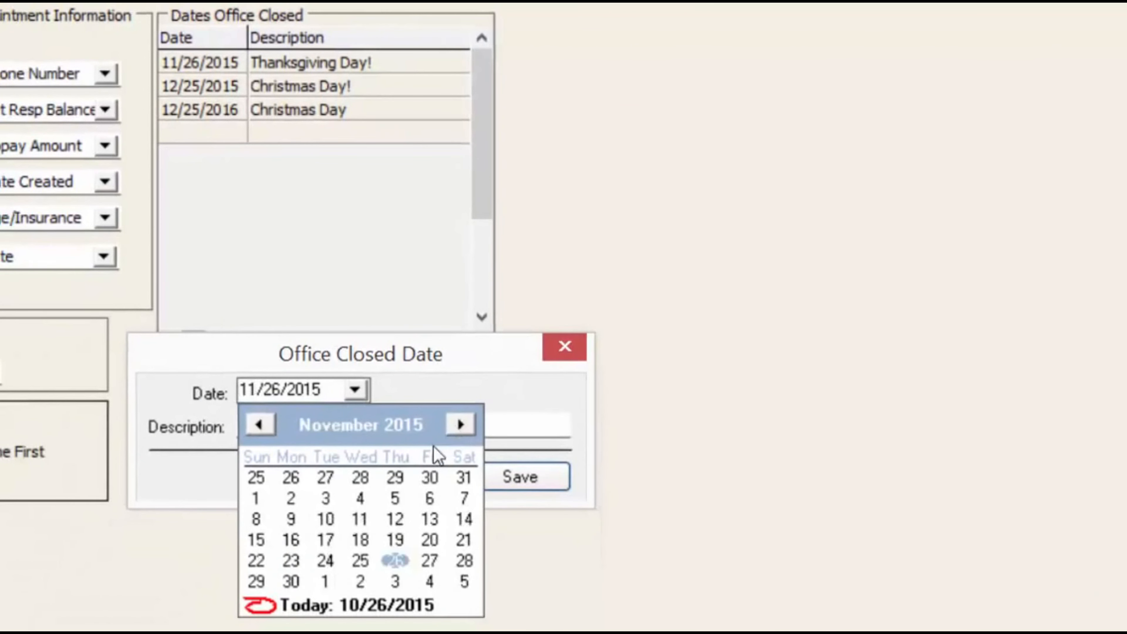
left_click(325, 518)
key("Tab")
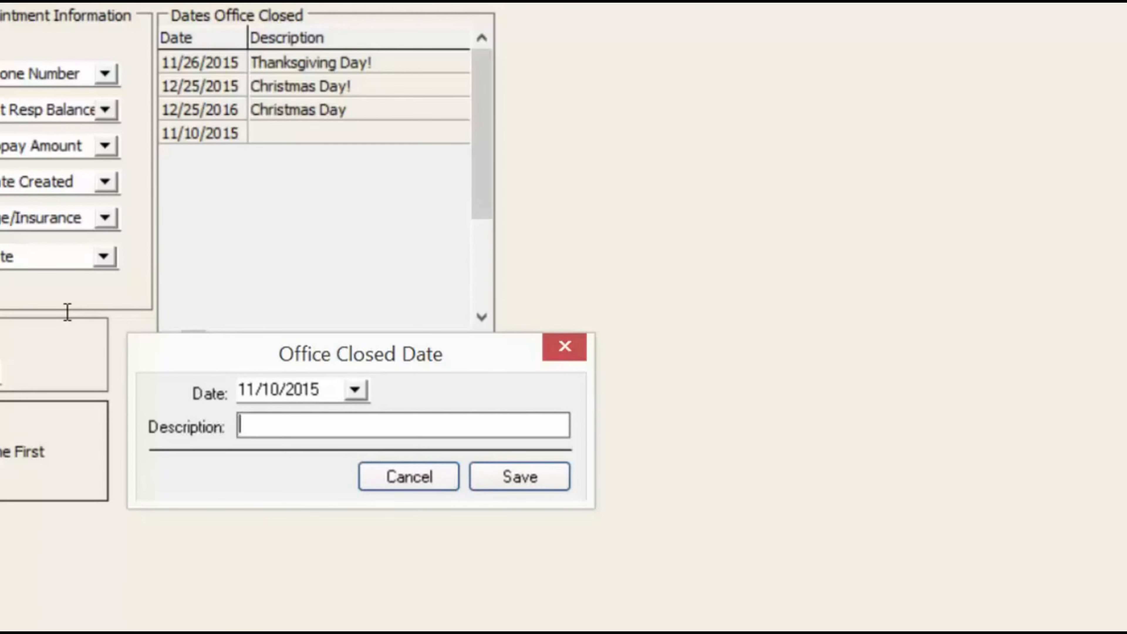
type("Dr's out for continuing ed")
key("BackSpace")
key("BackSpace")
type("ED")
left_click(541, 468)
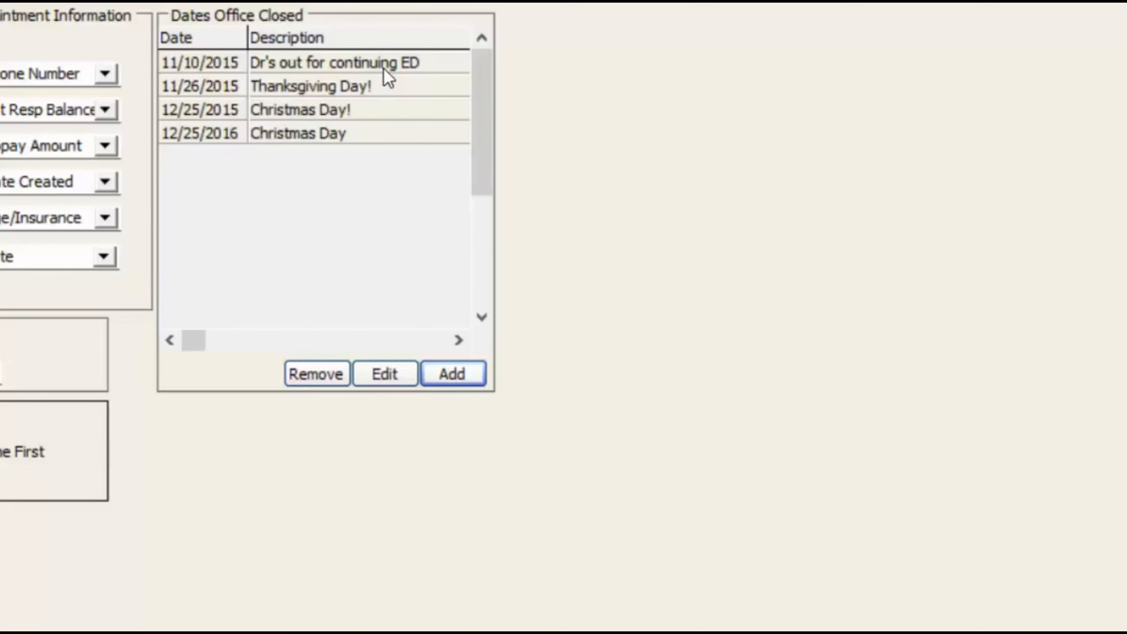
left_click(282, 109)
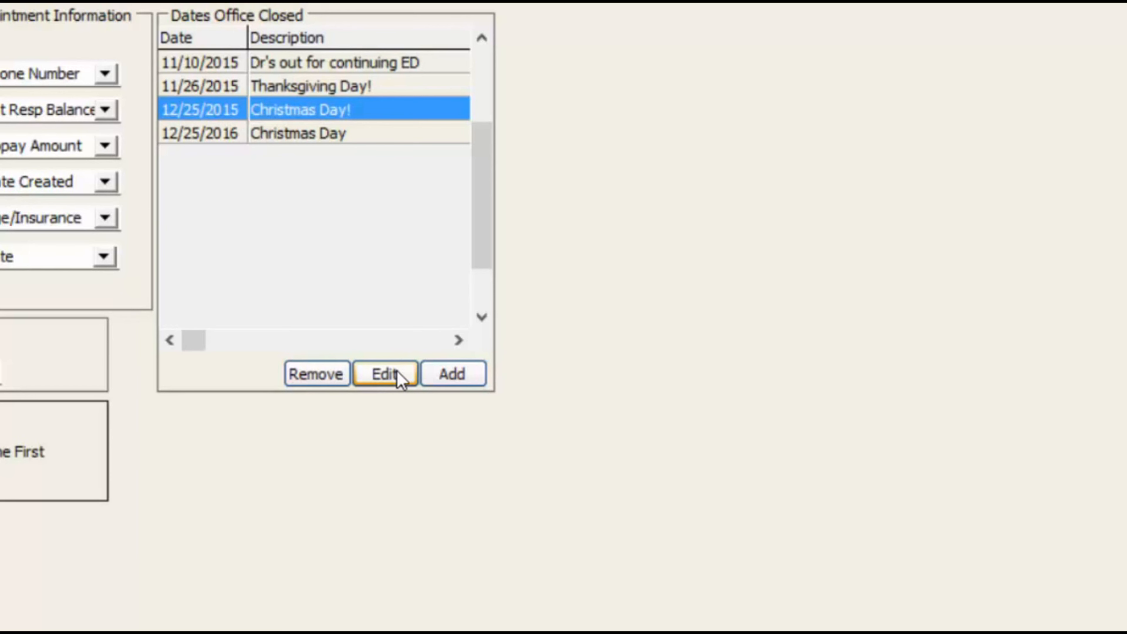
left_click(305, 138)
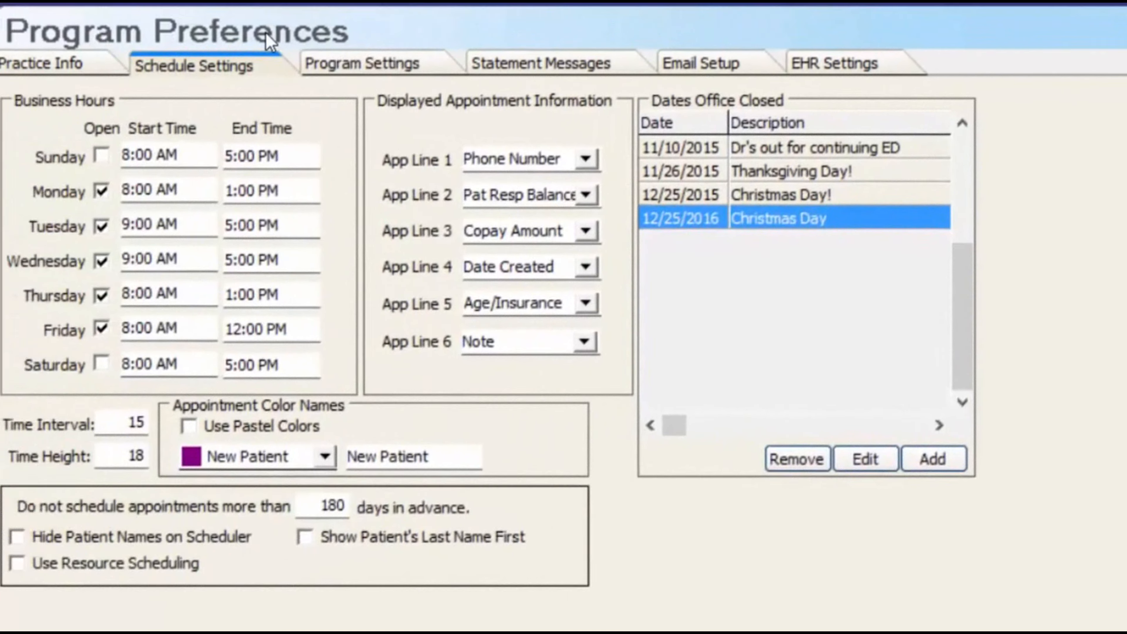
left_click(348, 66)
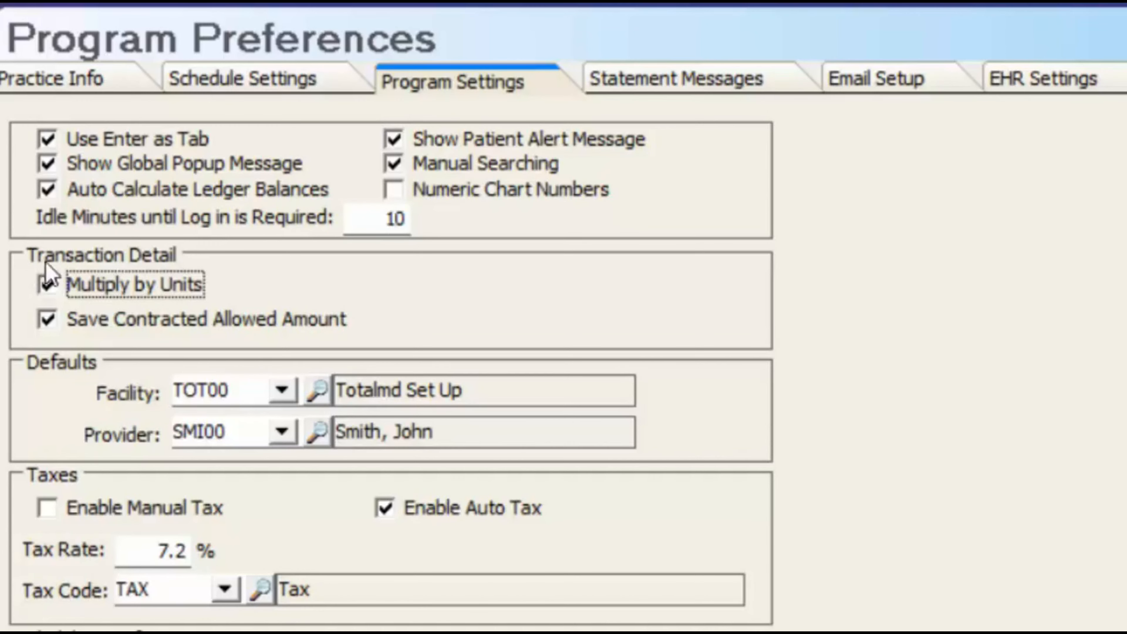
Select the Multiply by Units option and put the Tax Rate field into editing
left_click(46, 283)
left_click(163, 553)
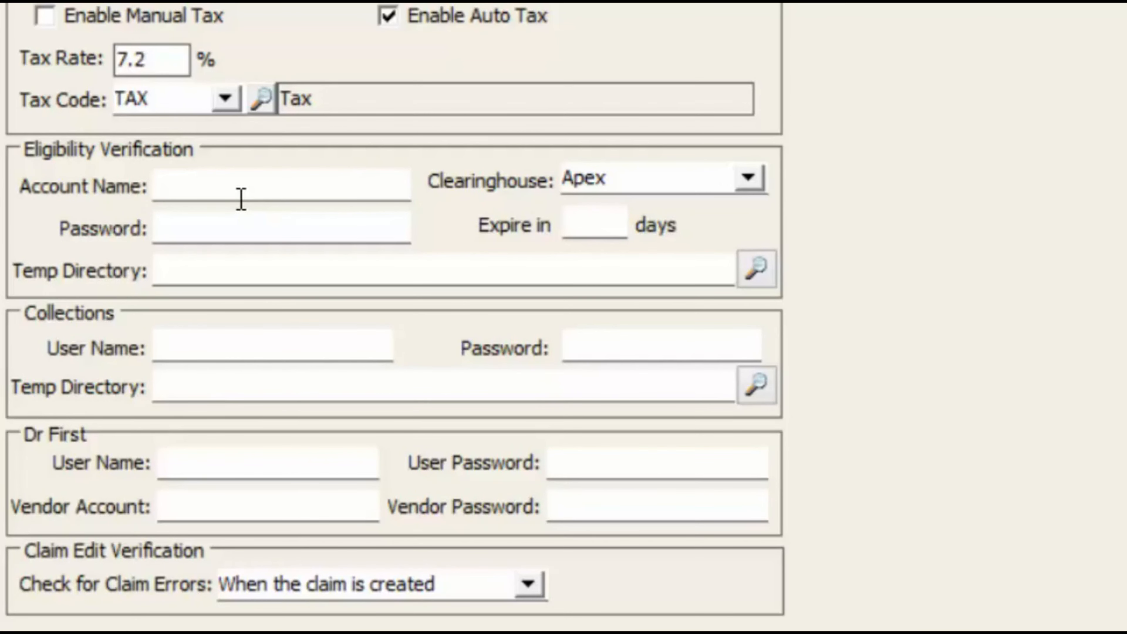
left_click(749, 178)
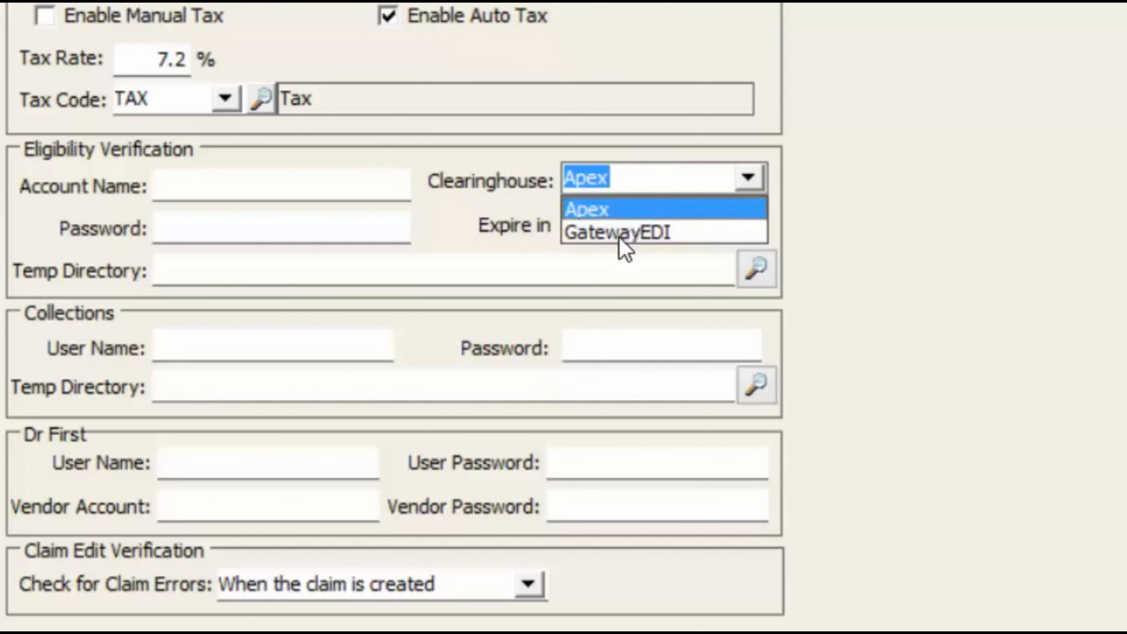
left_click(653, 41)
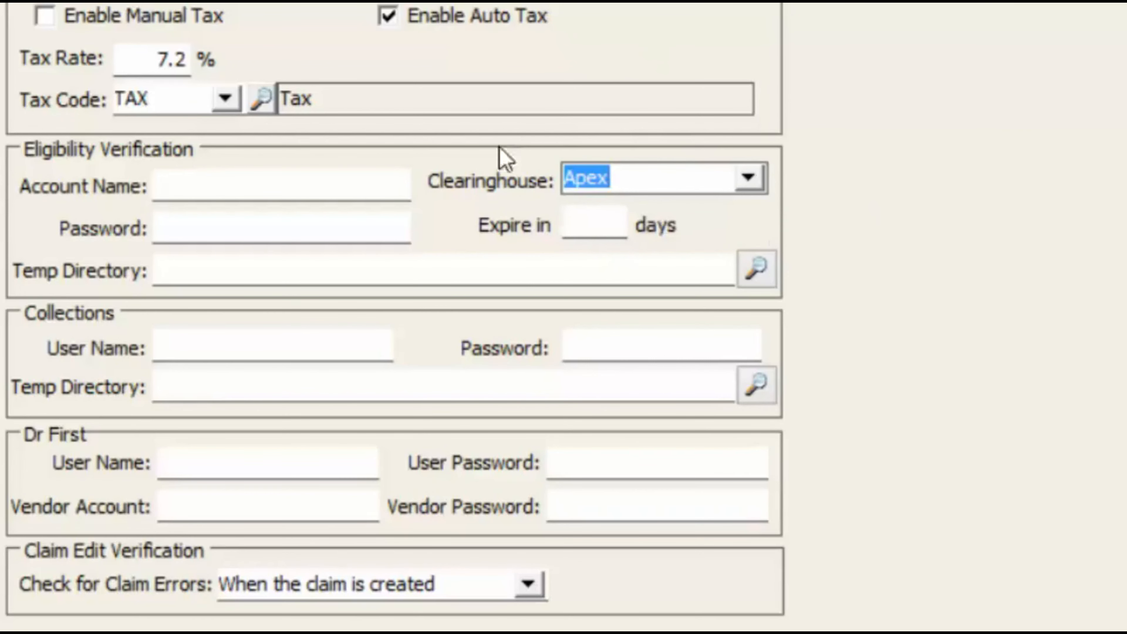
left_click(202, 275)
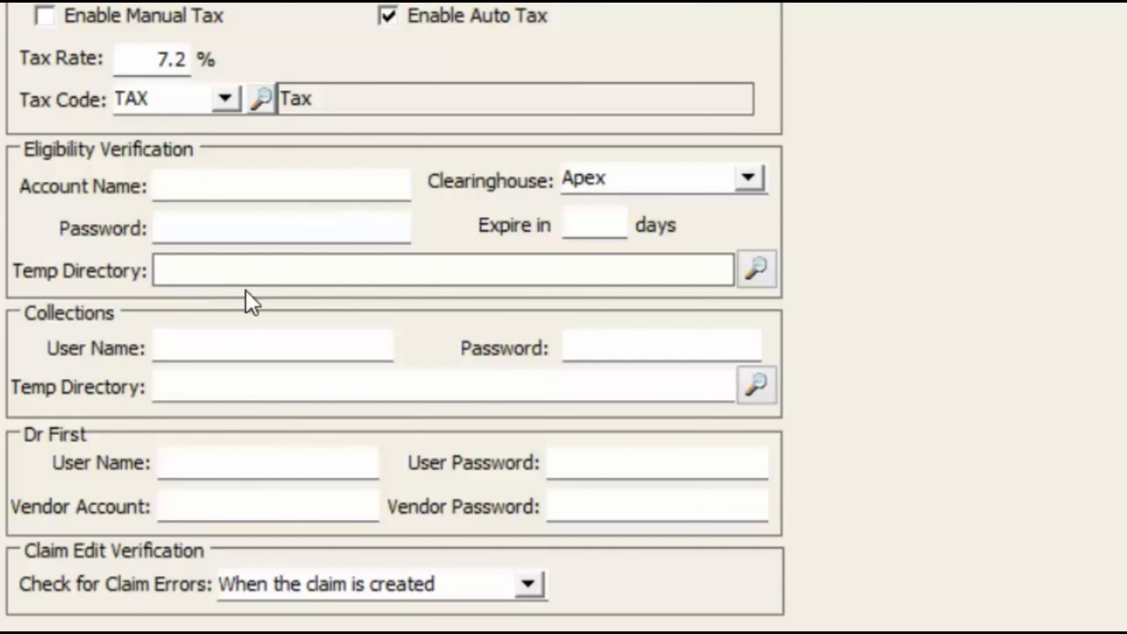
left_click(178, 333)
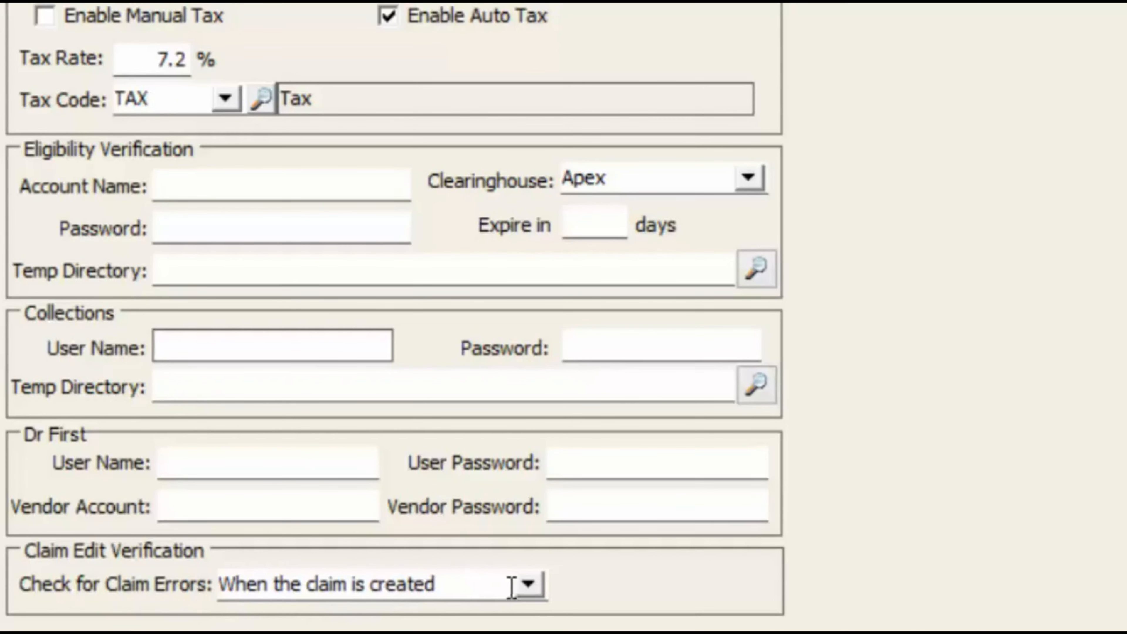
Keep claim errors checked when the claim is created, then view the Statement Messages page
left_click(528, 585)
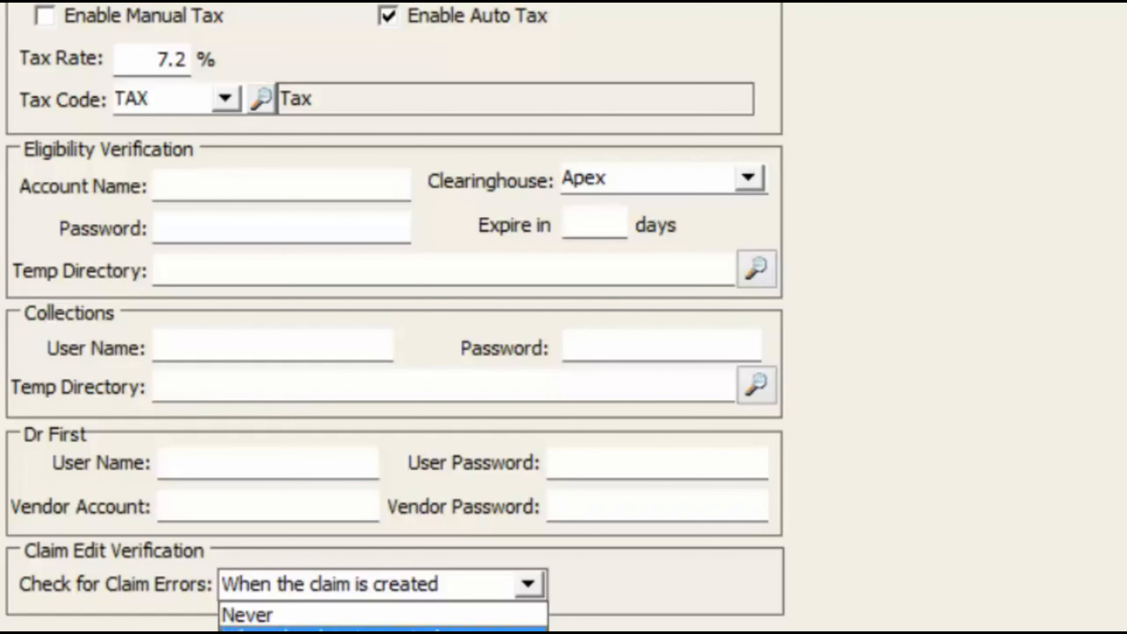
left_click(252, 391)
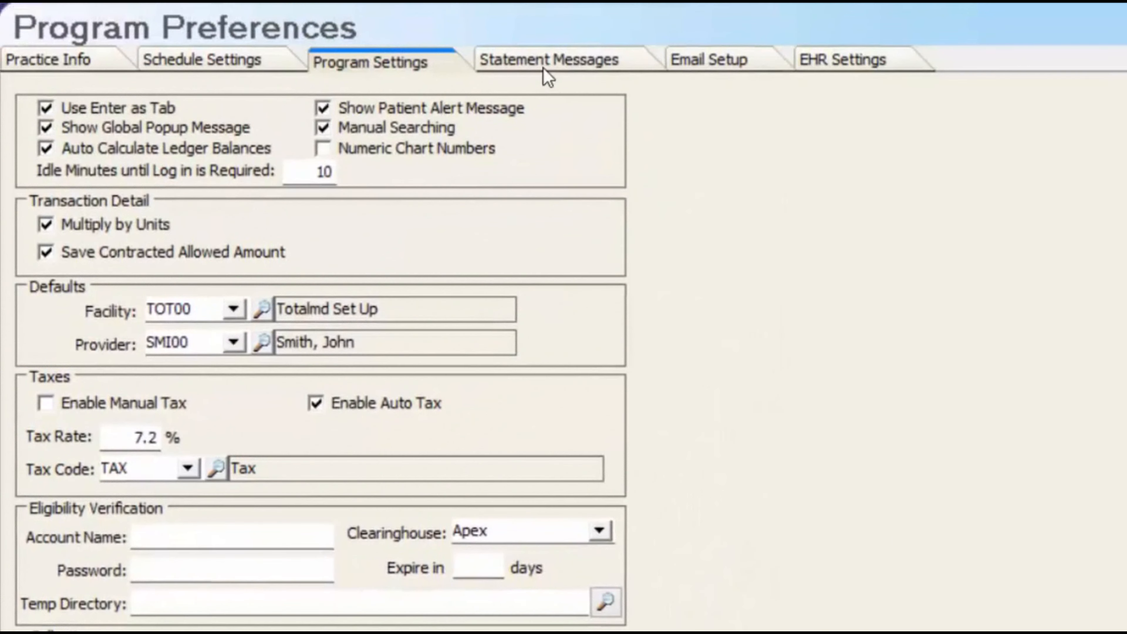
left_click(539, 62)
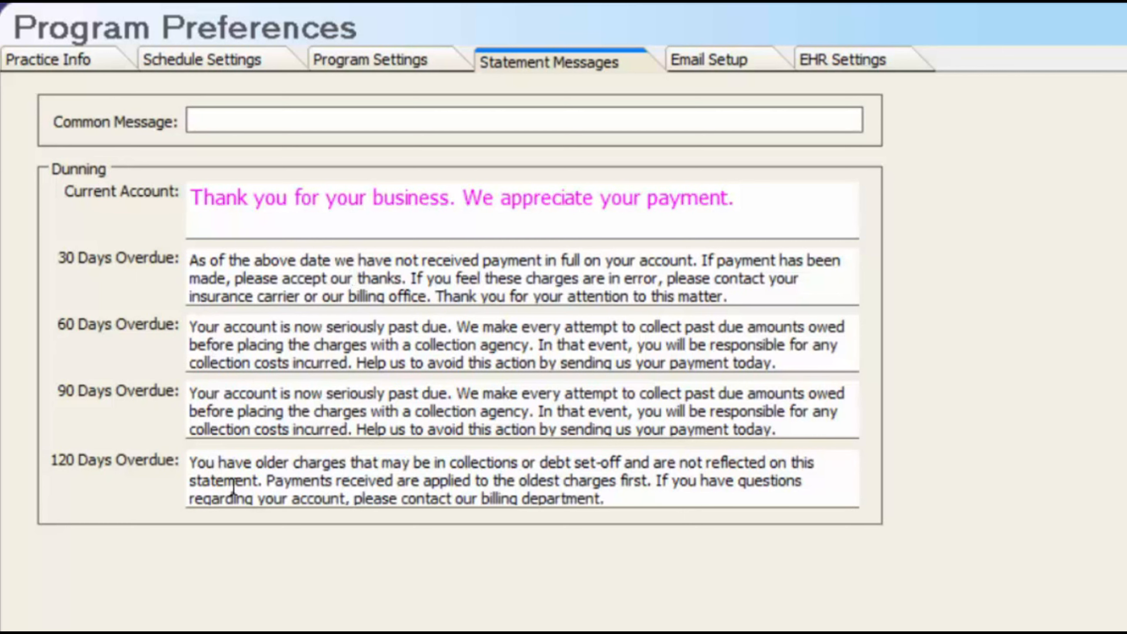
Select the Current Account message and change its font to Blue, size 14
left_click(516, 277)
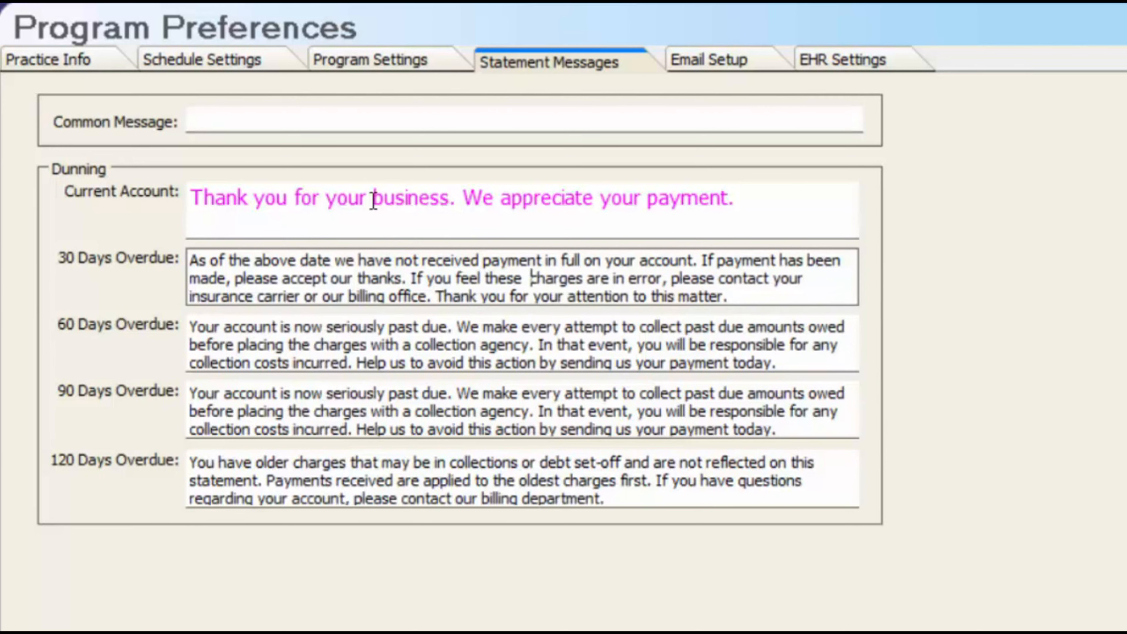
left_click(772, 211)
left_click_drag(772, 211, 182, 187)
right_click(279, 203)
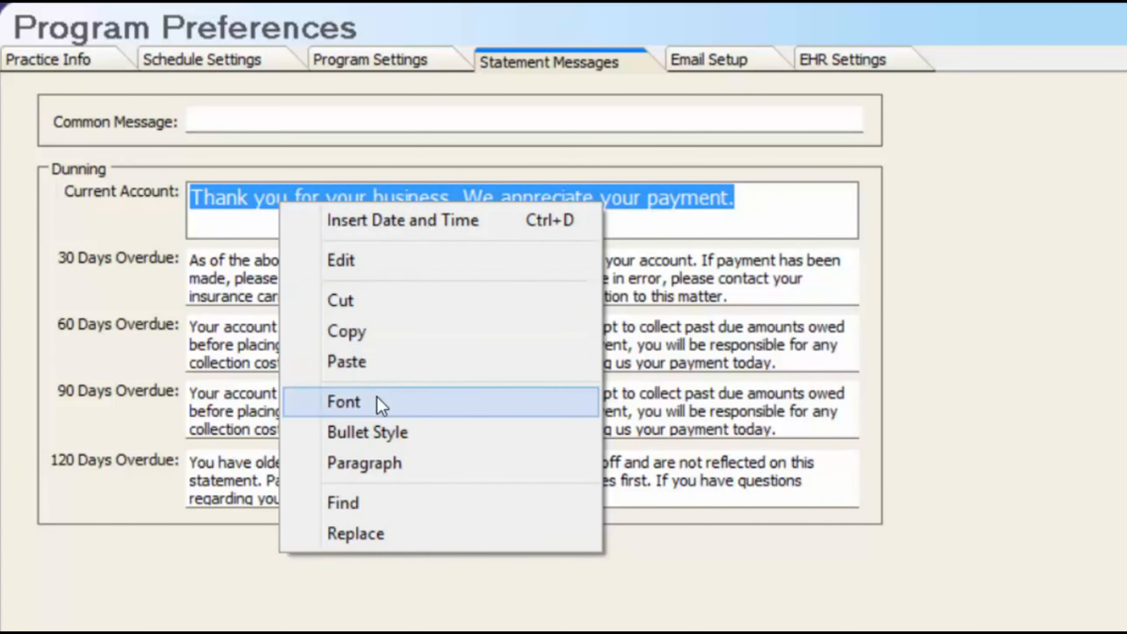
left_click(262, 307)
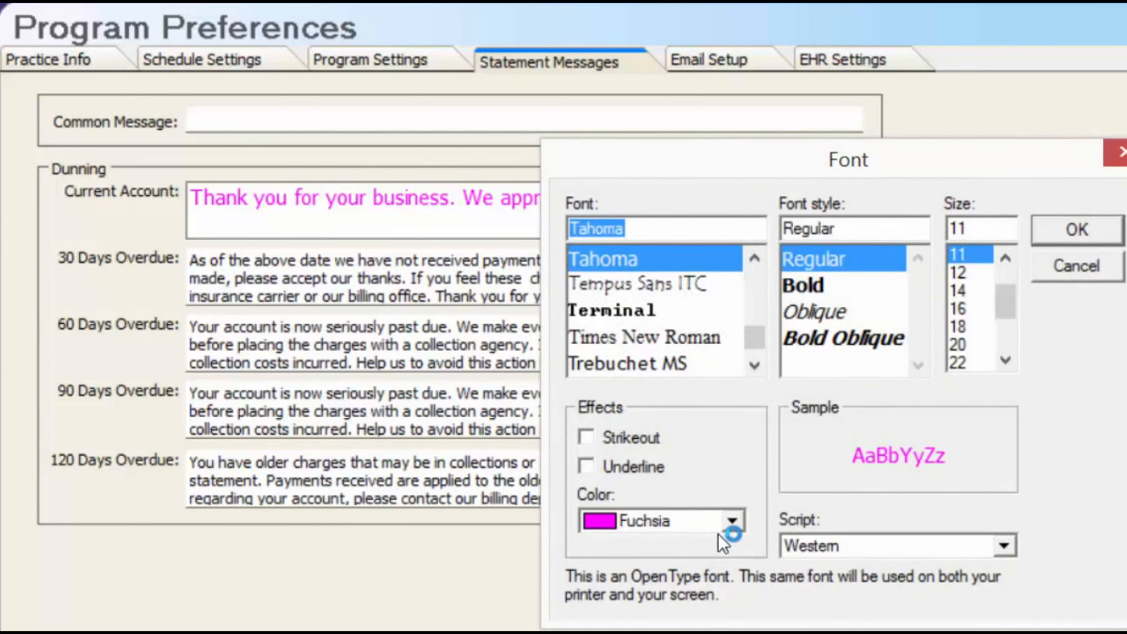
left_click(733, 521)
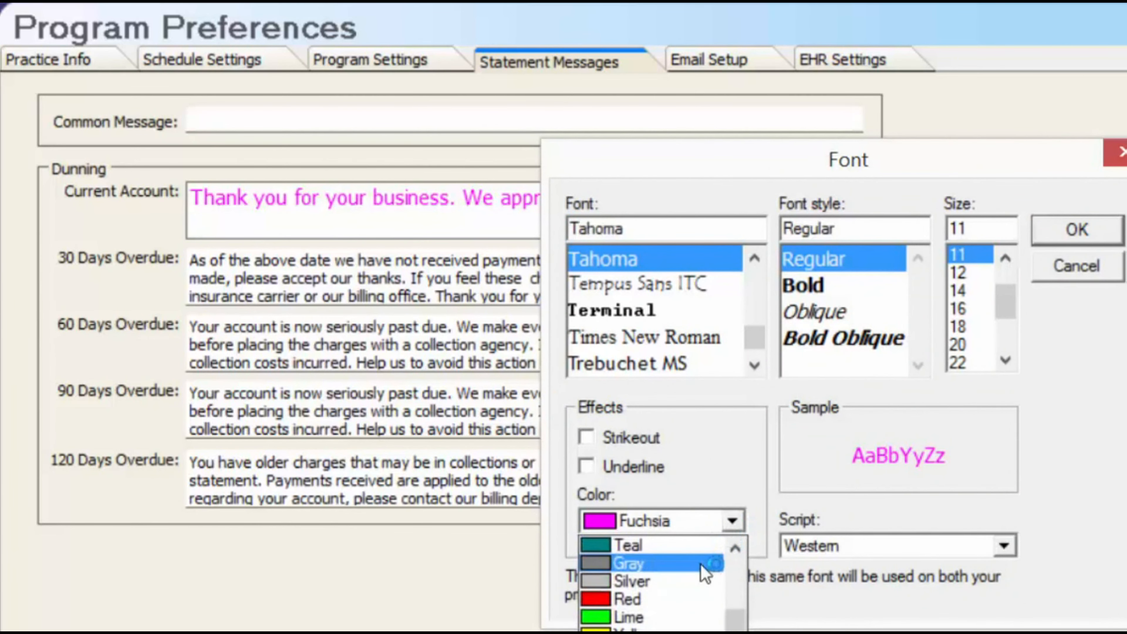
left_click(634, 633)
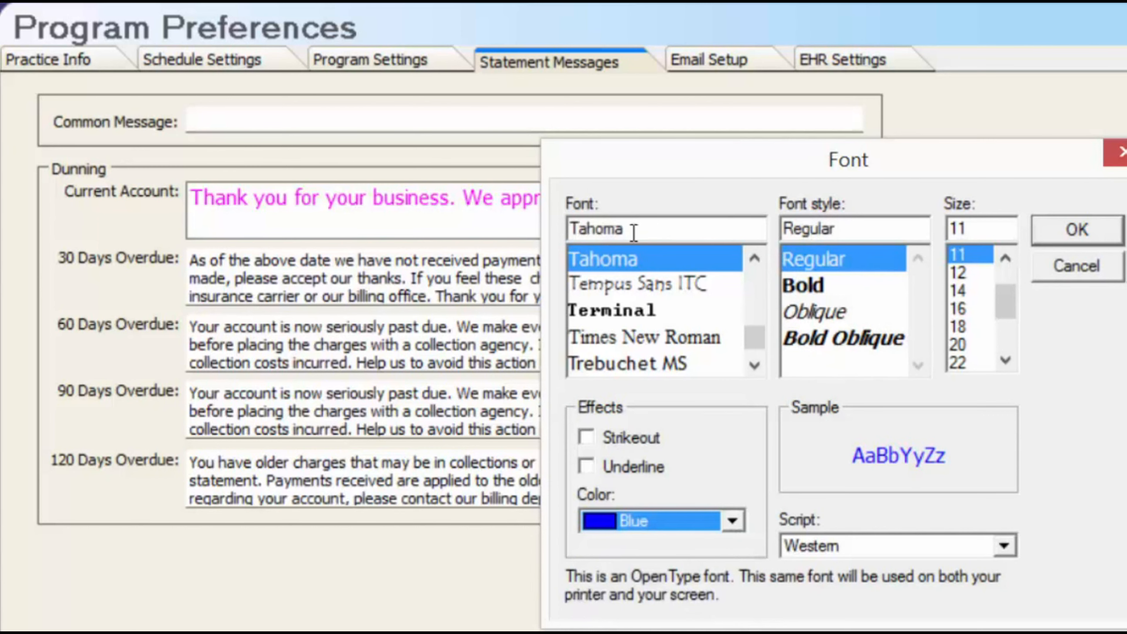
left_click(967, 291)
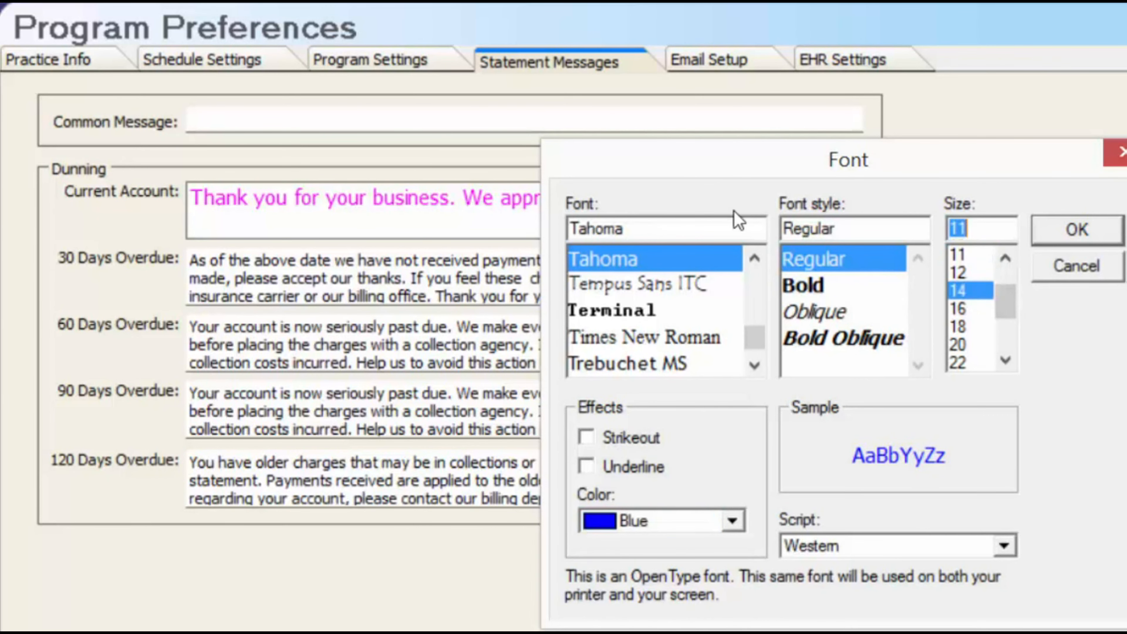
left_click(1083, 240)
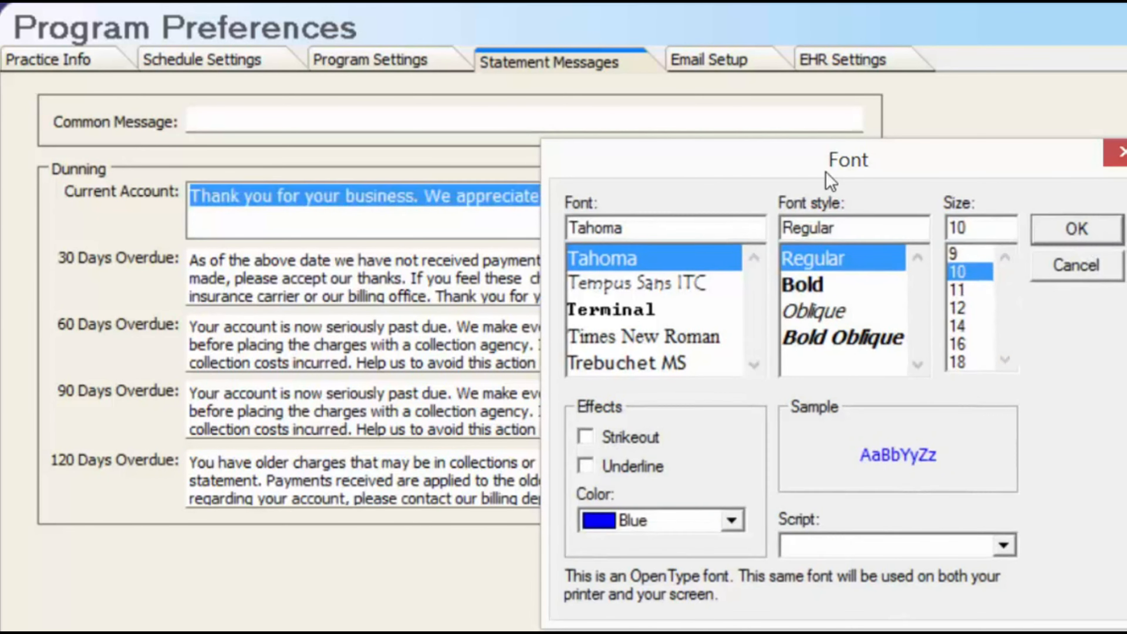
left_click(580, 147)
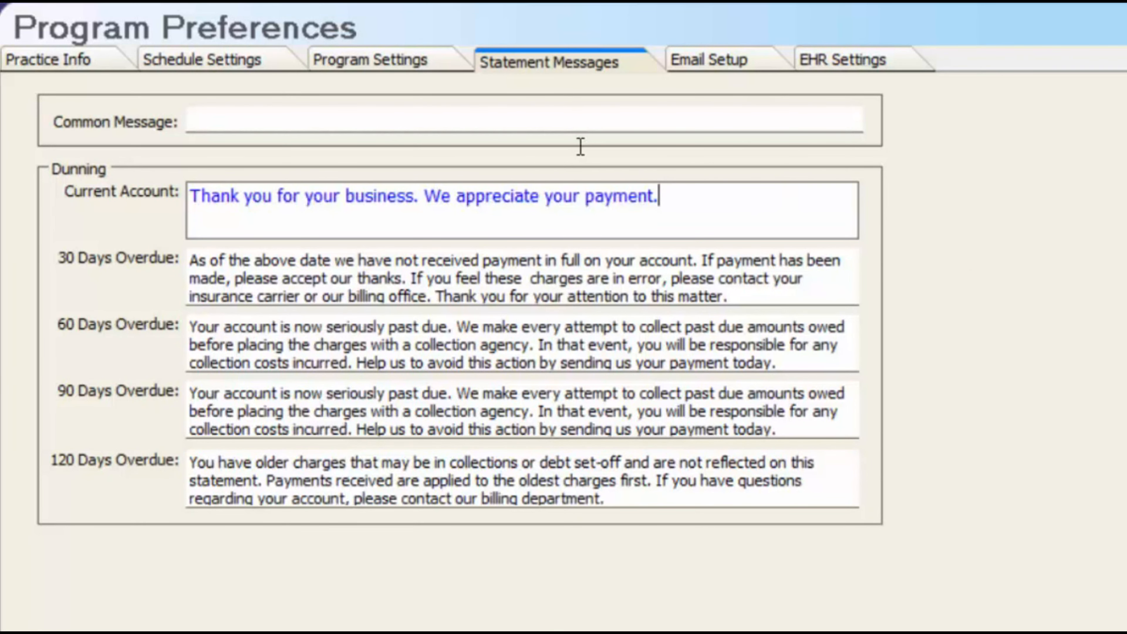
Show the Email Setup page and inspect the appointment reminder message and sender Name field
left_click(740, 66)
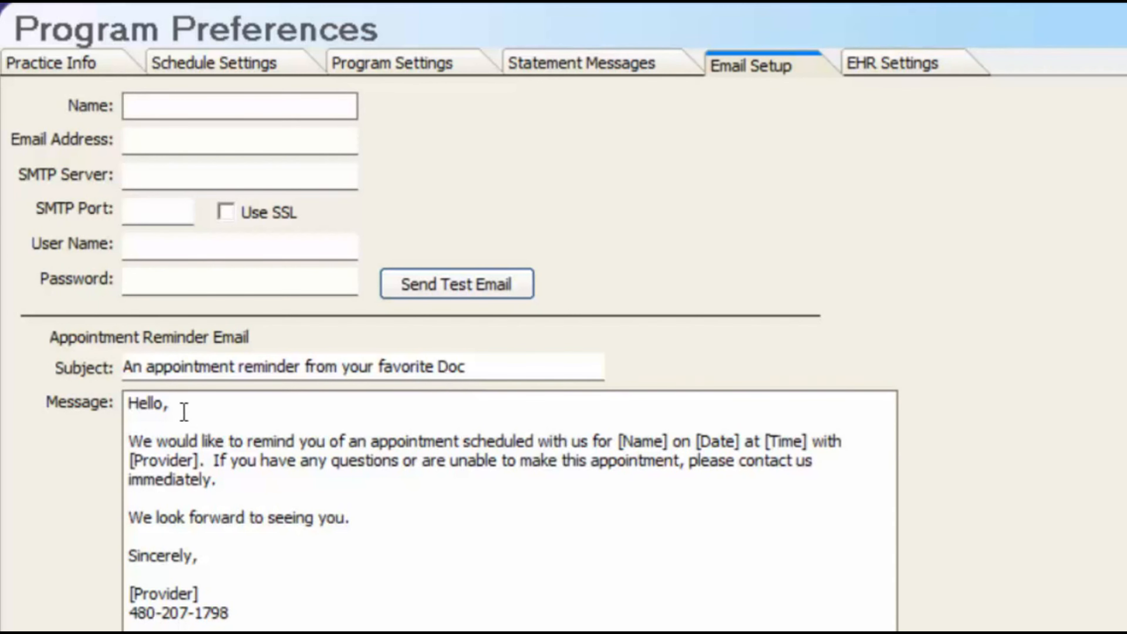
left_click(362, 528)
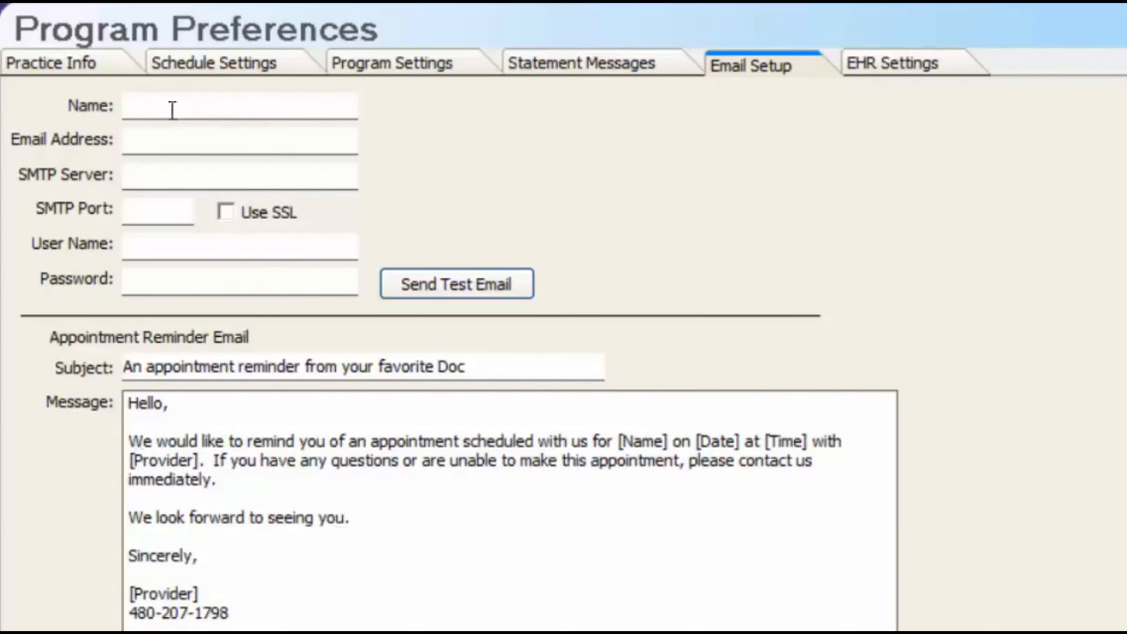
left_click(133, 109)
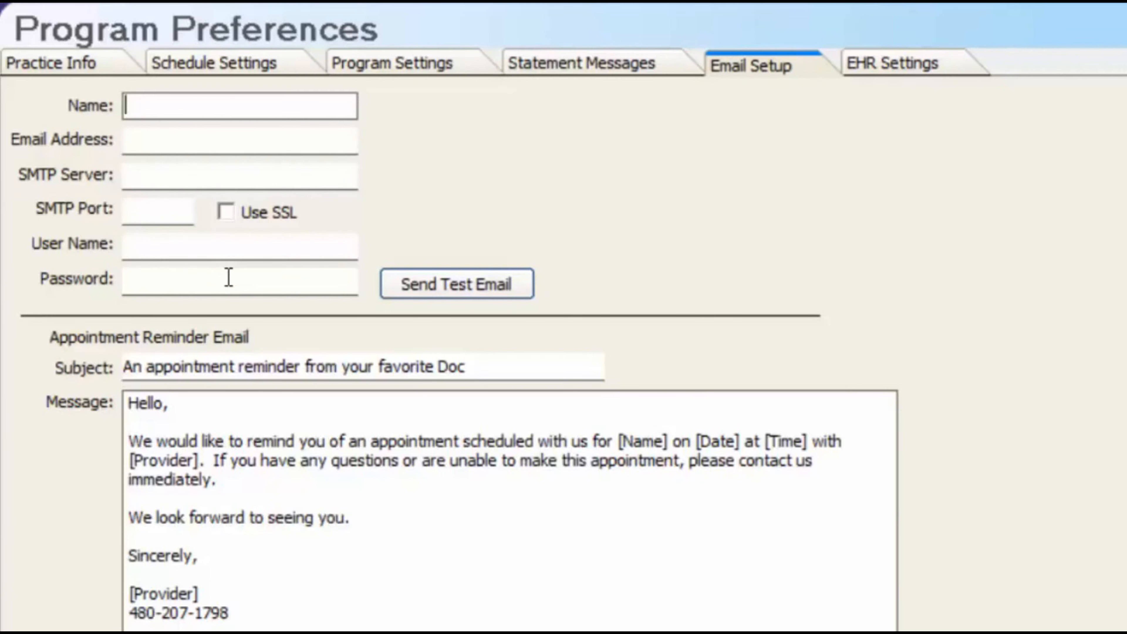
View the EHR Settings tab, then save the preferences with Save Changes (F3)
left_click(859, 76)
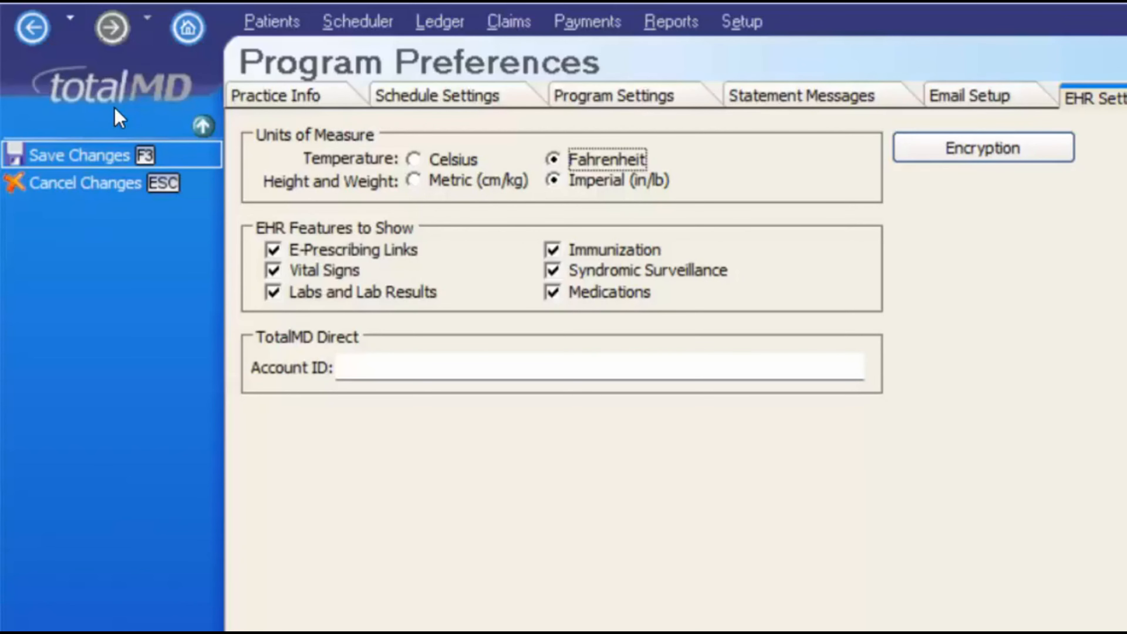
left_click(113, 155)
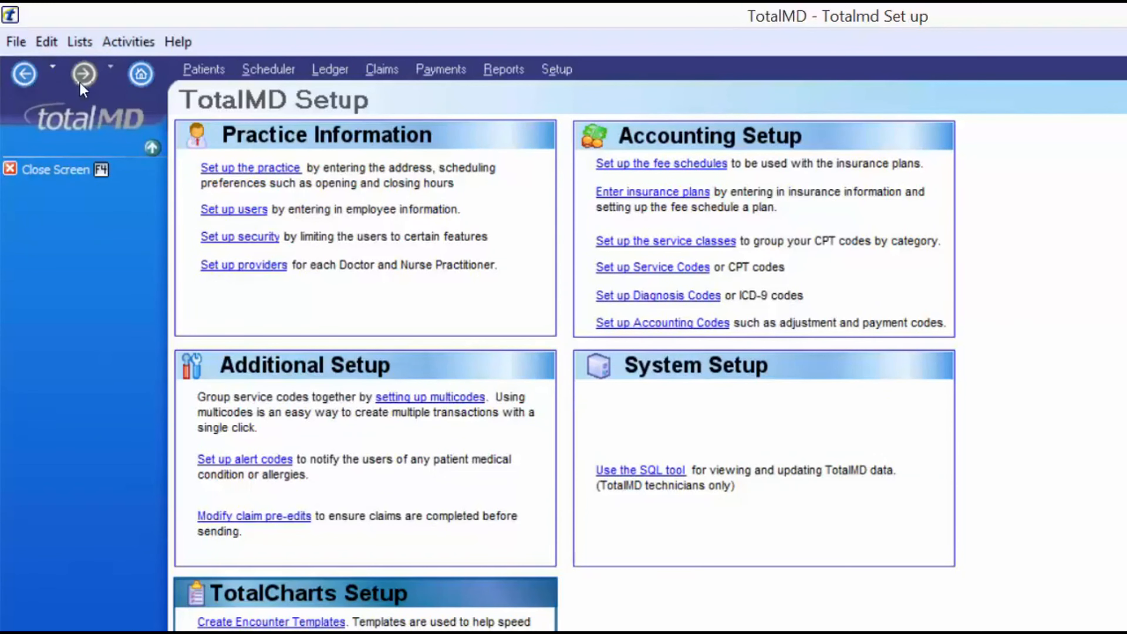
left_click(24, 75)
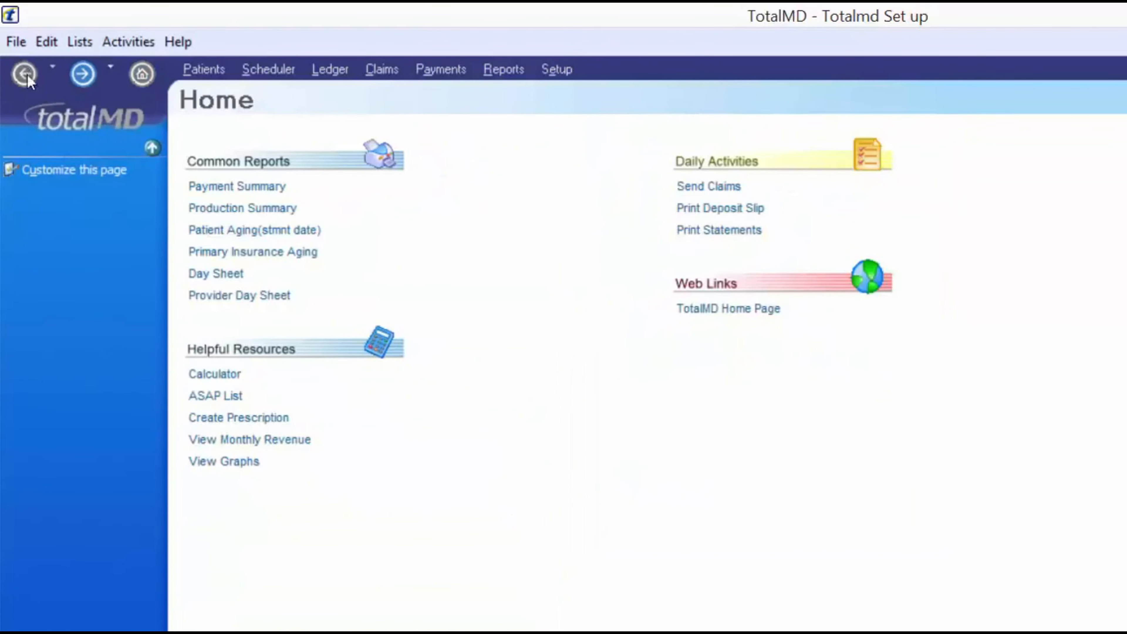
left_click(83, 73)
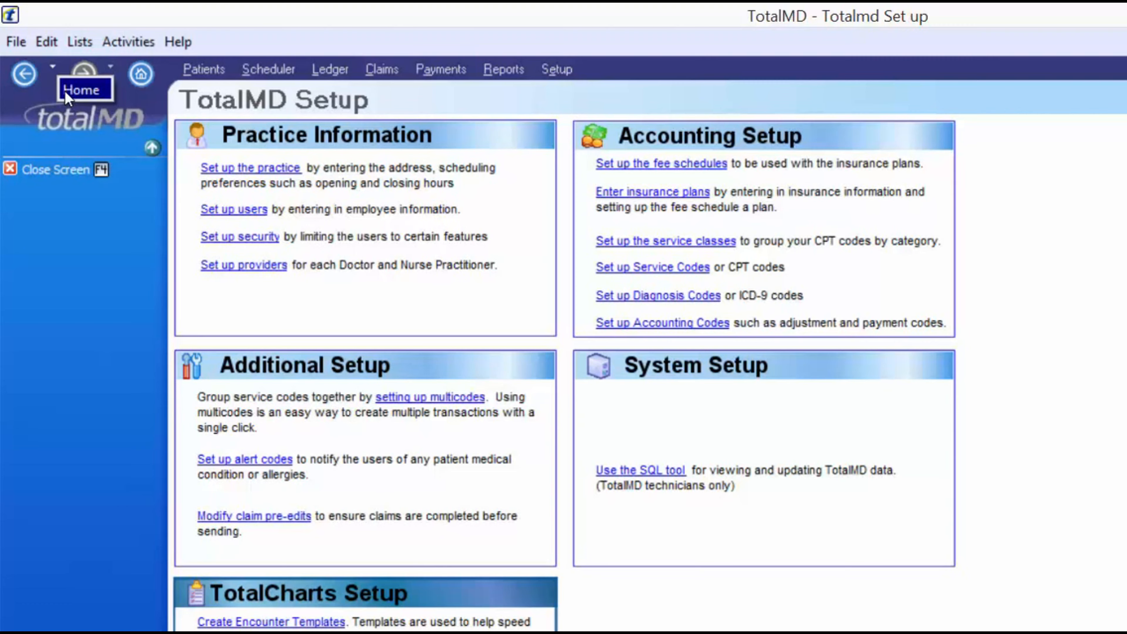
left_click(51, 73)
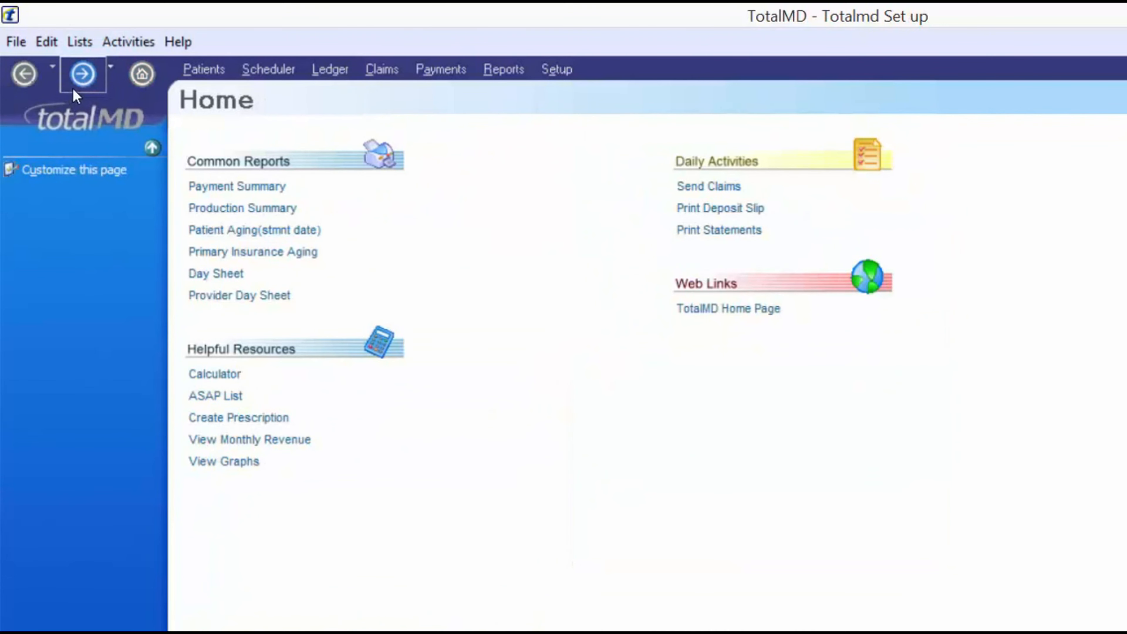
left_click(64, 75)
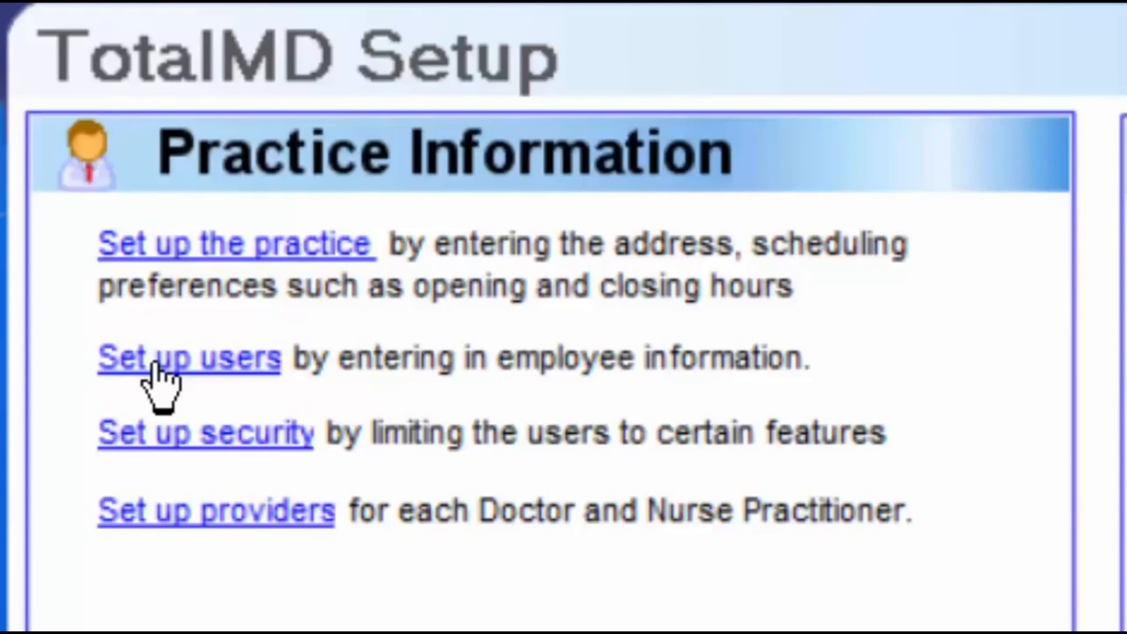
Open the User List, widen the User ID column, and select the third user
left_click(154, 363)
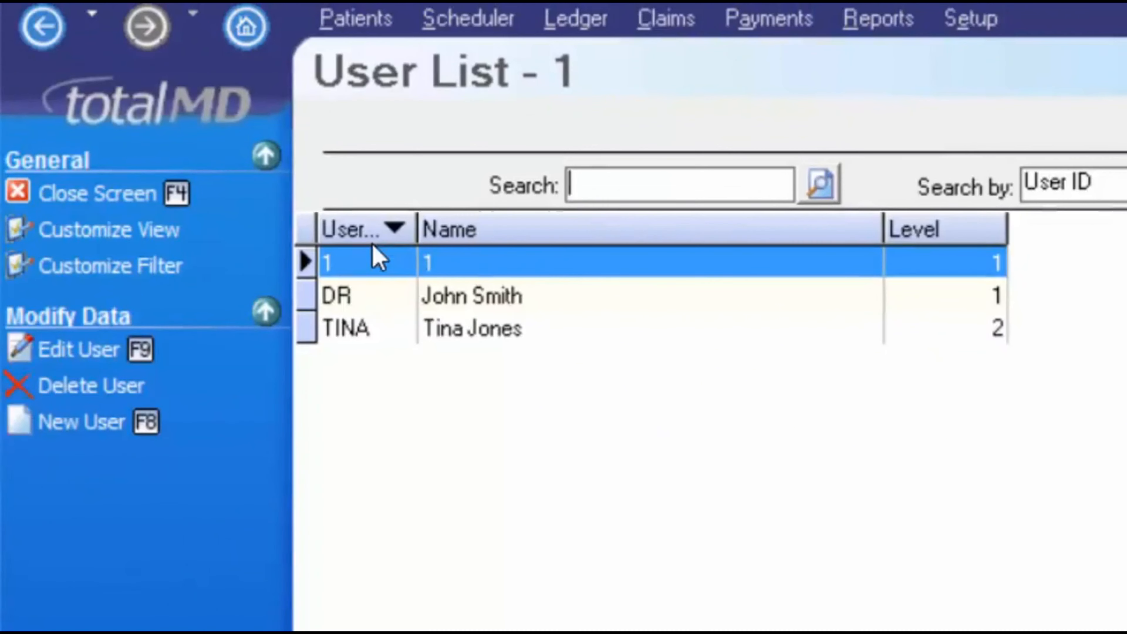
left_click_drag(417, 221, 474, 221)
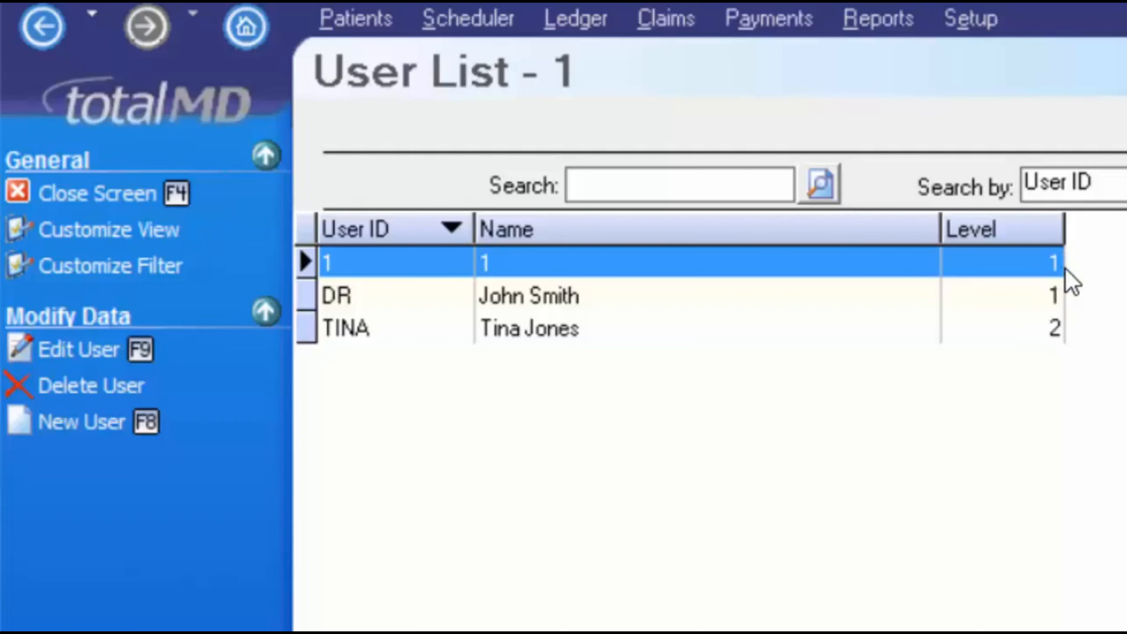
left_click(1055, 330)
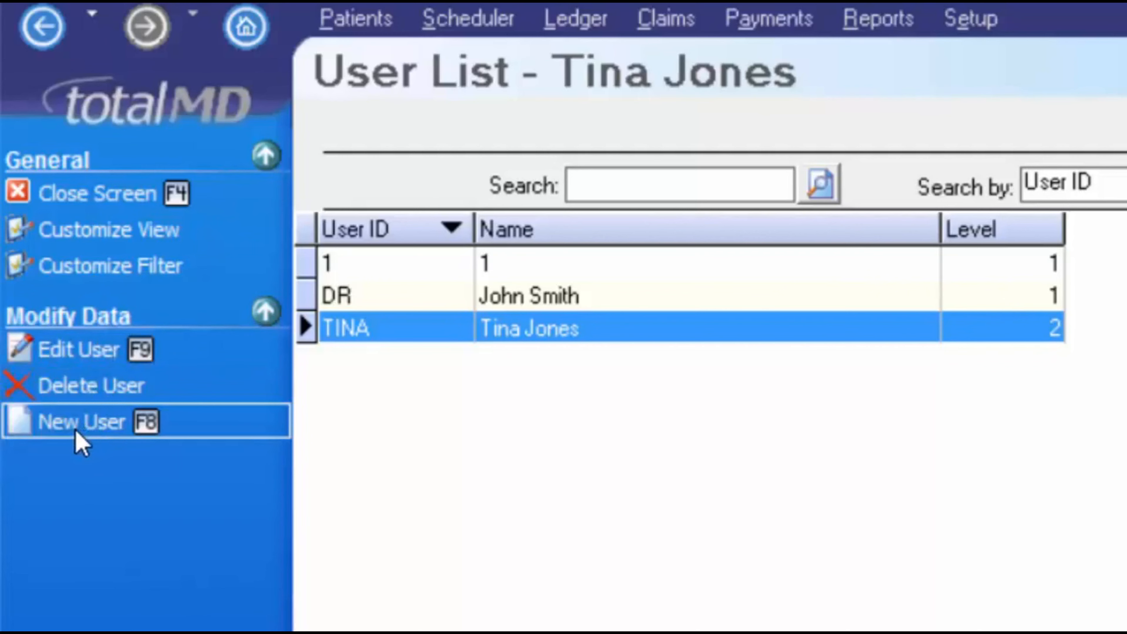
Start a new user and enter the login, the user's full name and a password
left_click(96, 446)
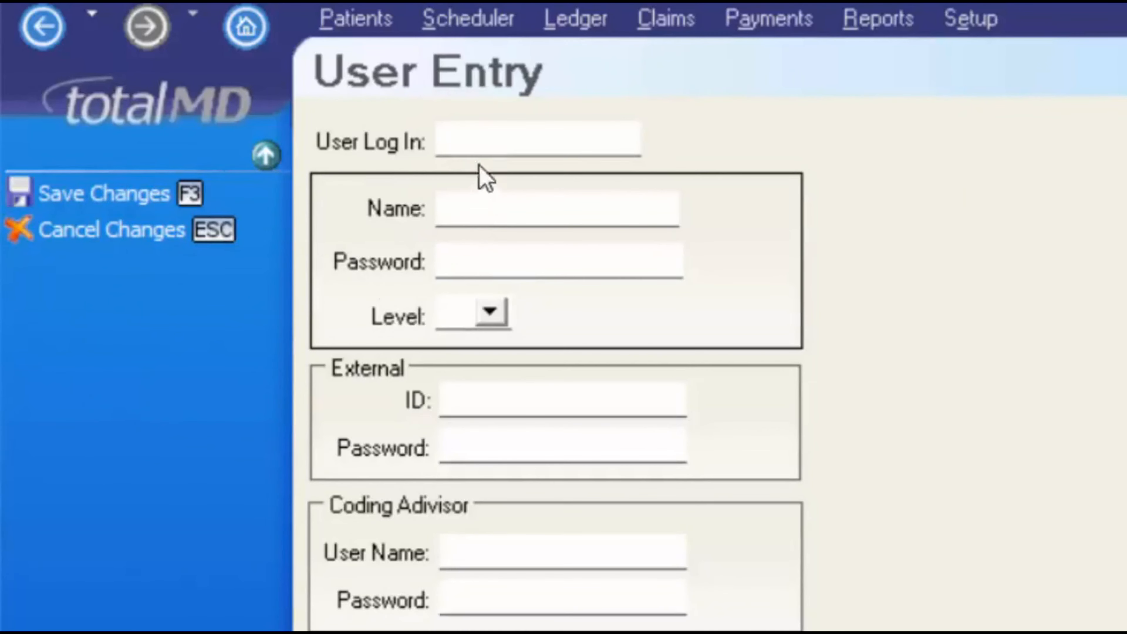
left_click(471, 133)
type("ALICIA")
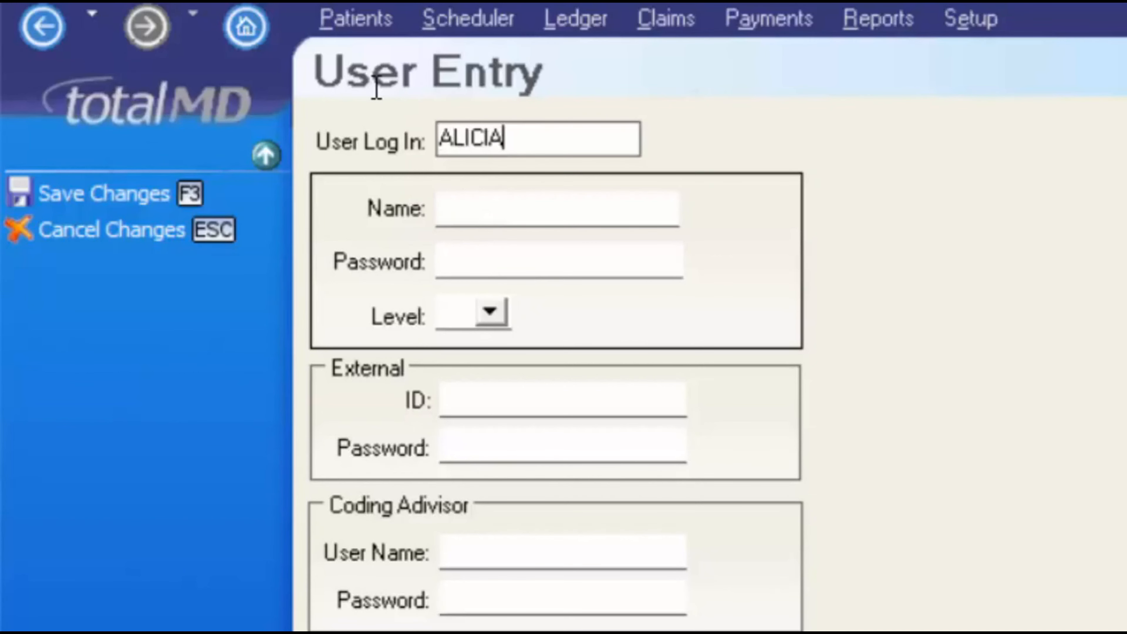
key("Tab")
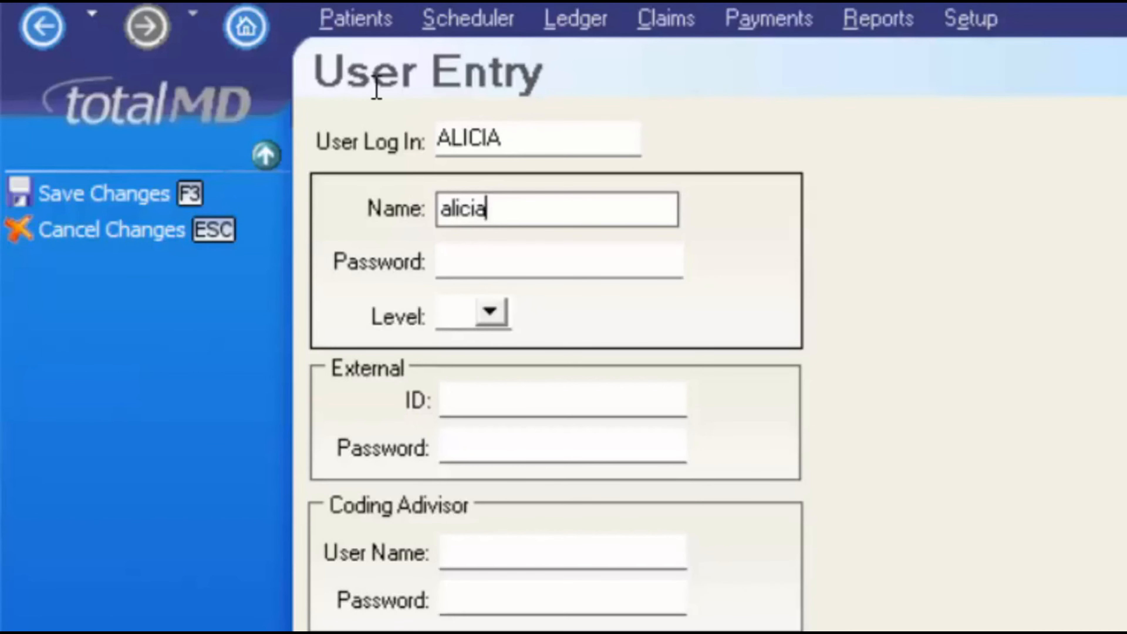
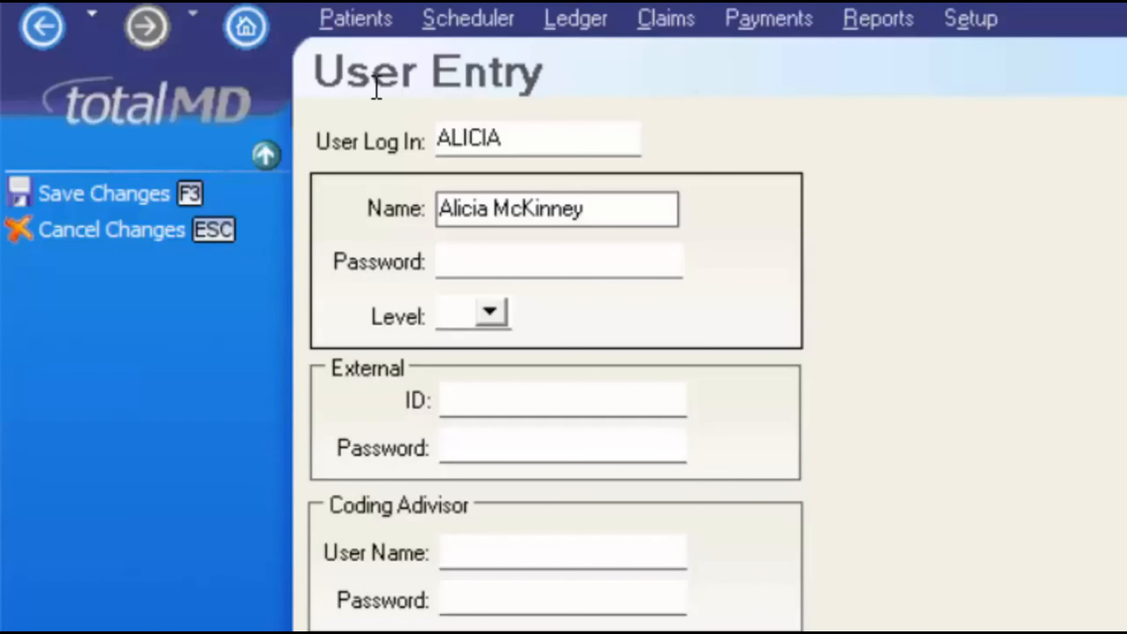
key("Tab")
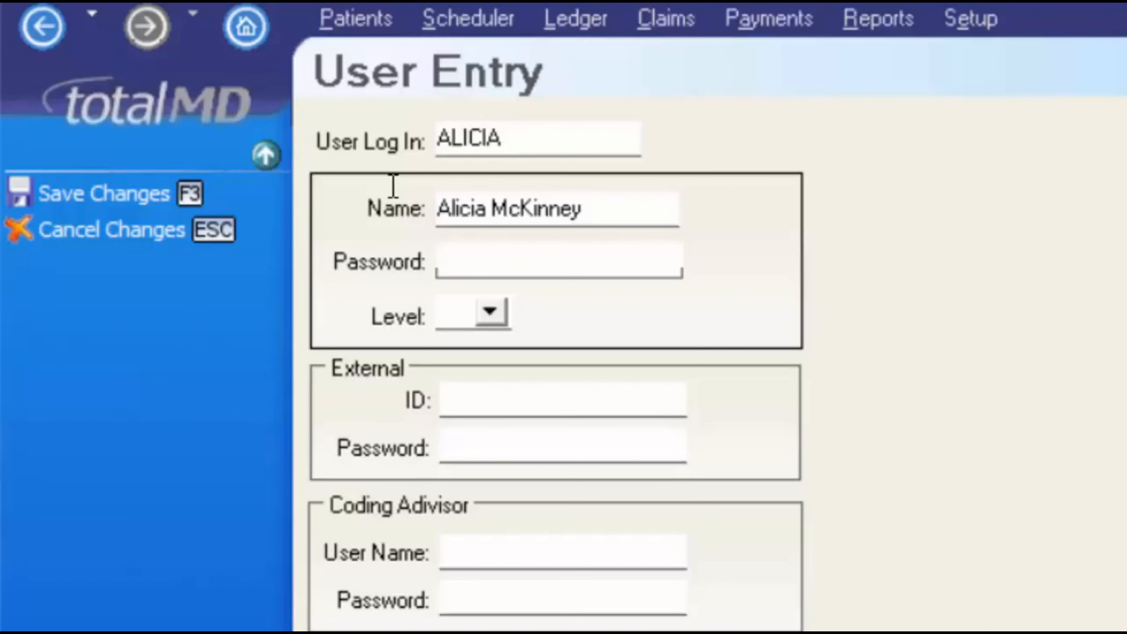
type("*****")
Give the new user access level 1 and save the user entry
key("Tab")
key("alt+Down")
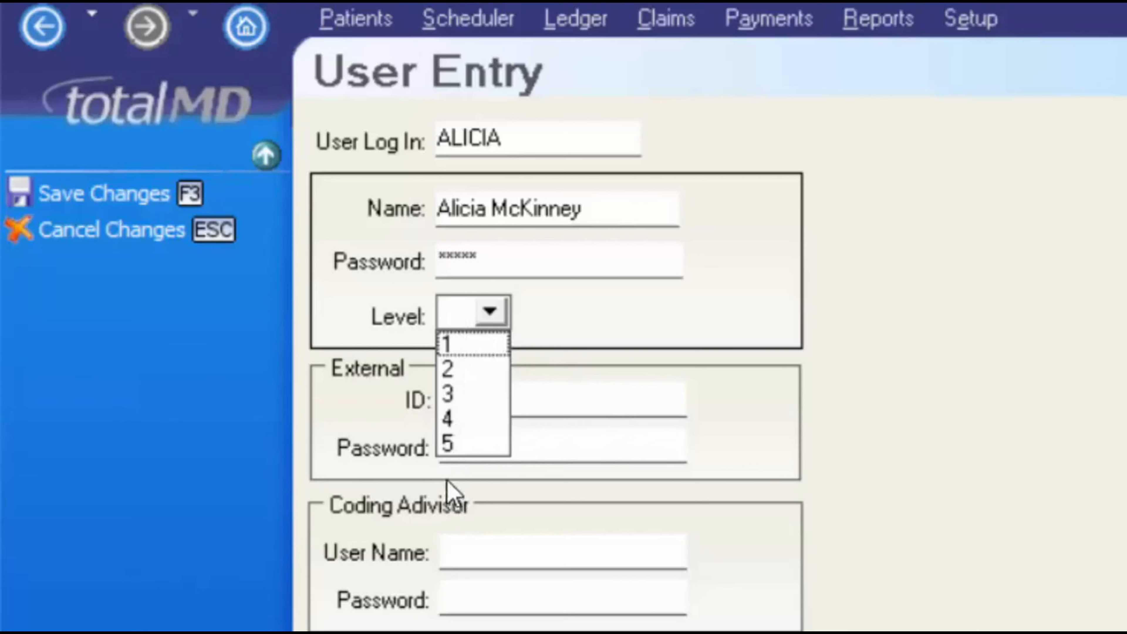
left_click(614, 215)
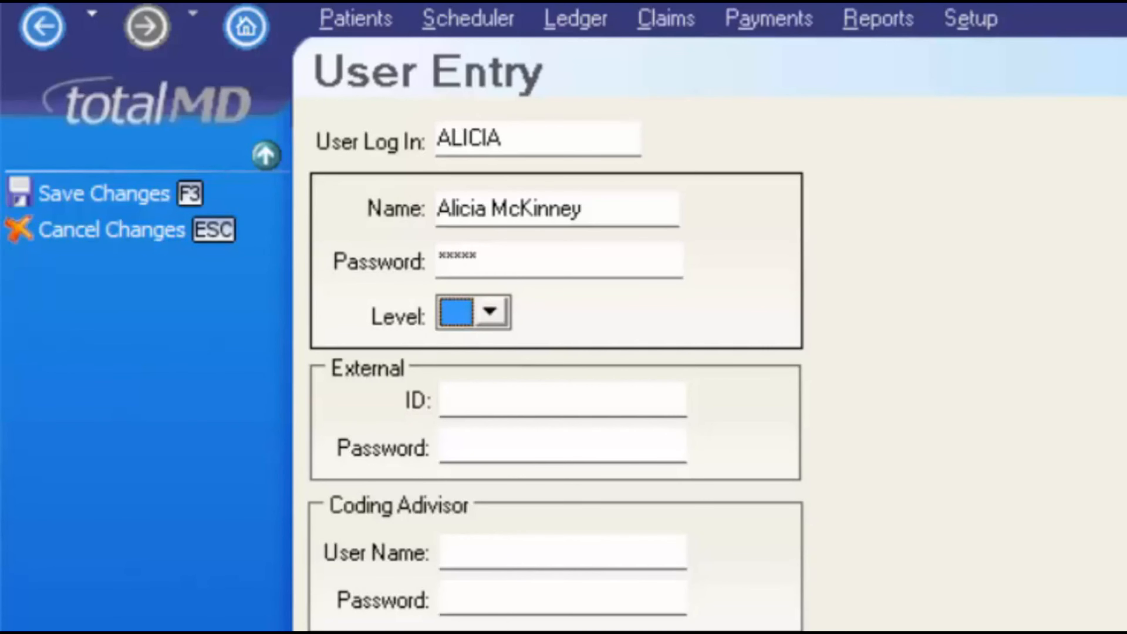
left_click(380, 550)
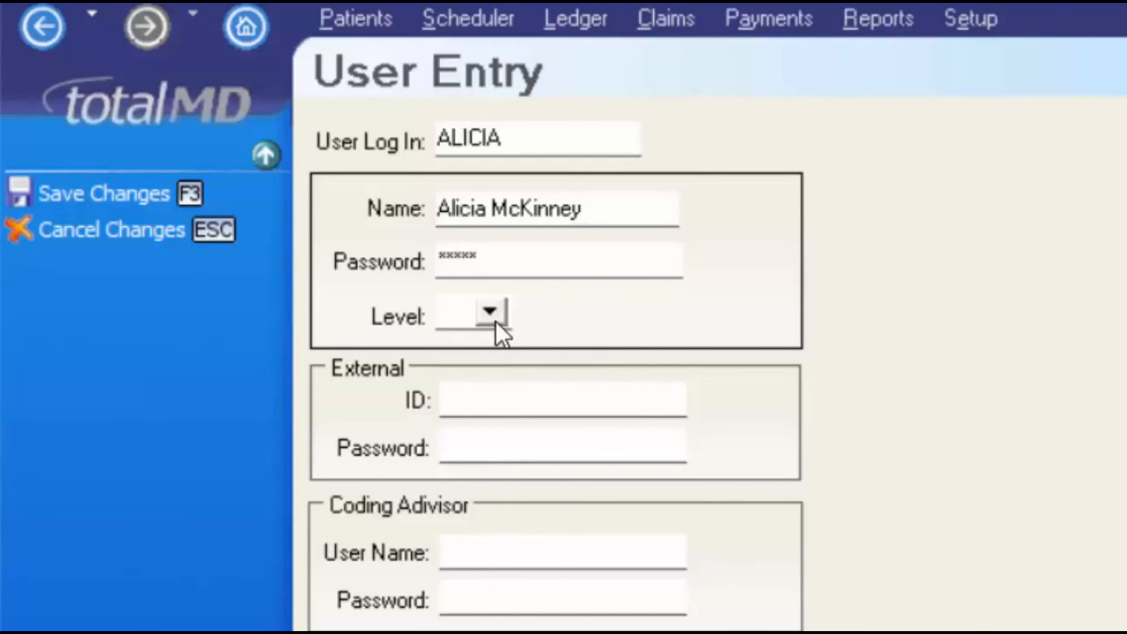
left_click(490, 311)
left_click(466, 340)
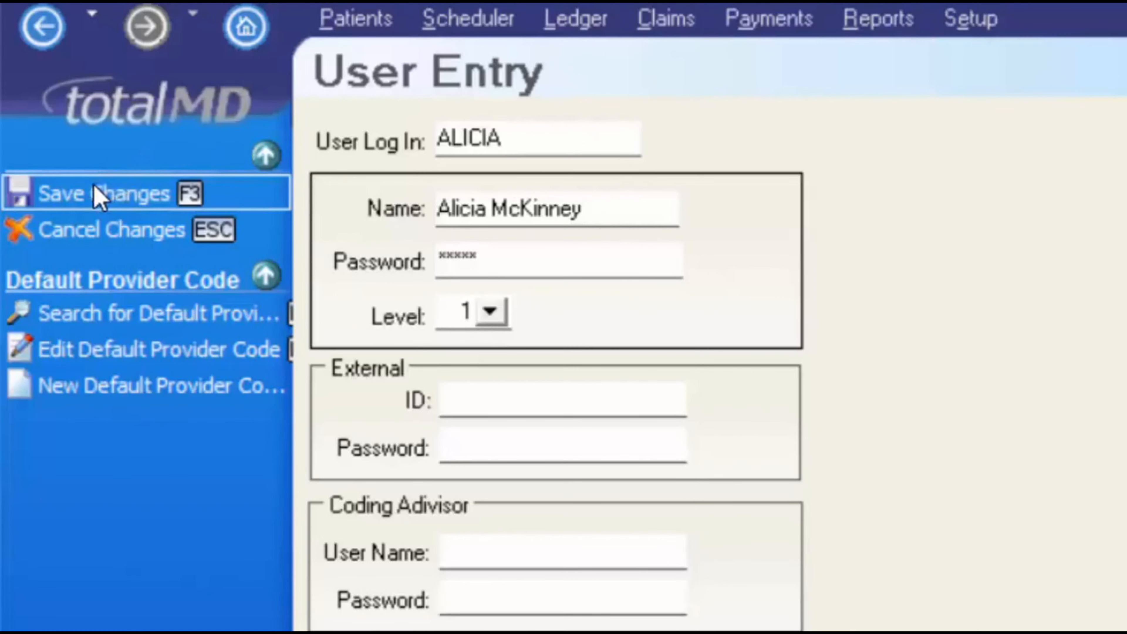
left_click(98, 196)
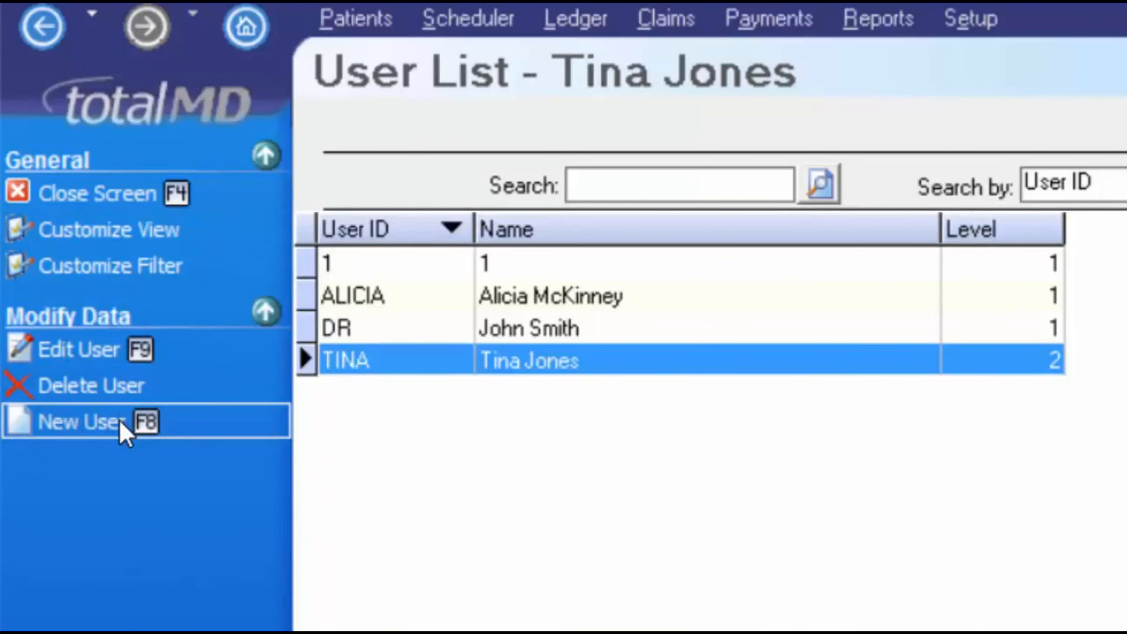
In Security Set Up, uncheck Level 4's Address > Edit permission
key("F4")
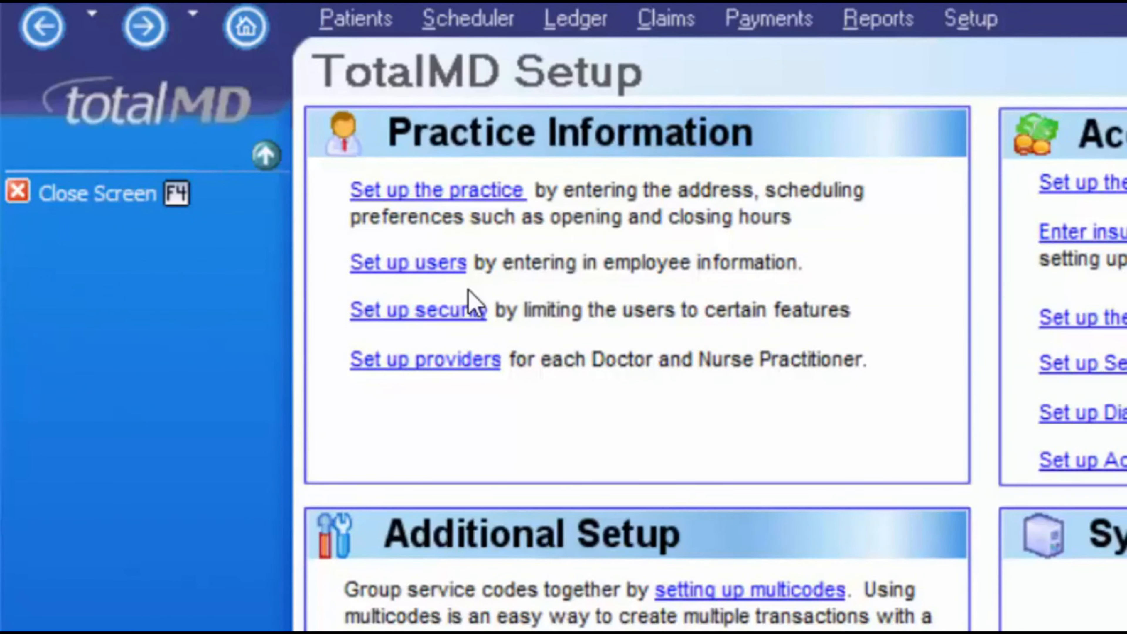
left_click(388, 310)
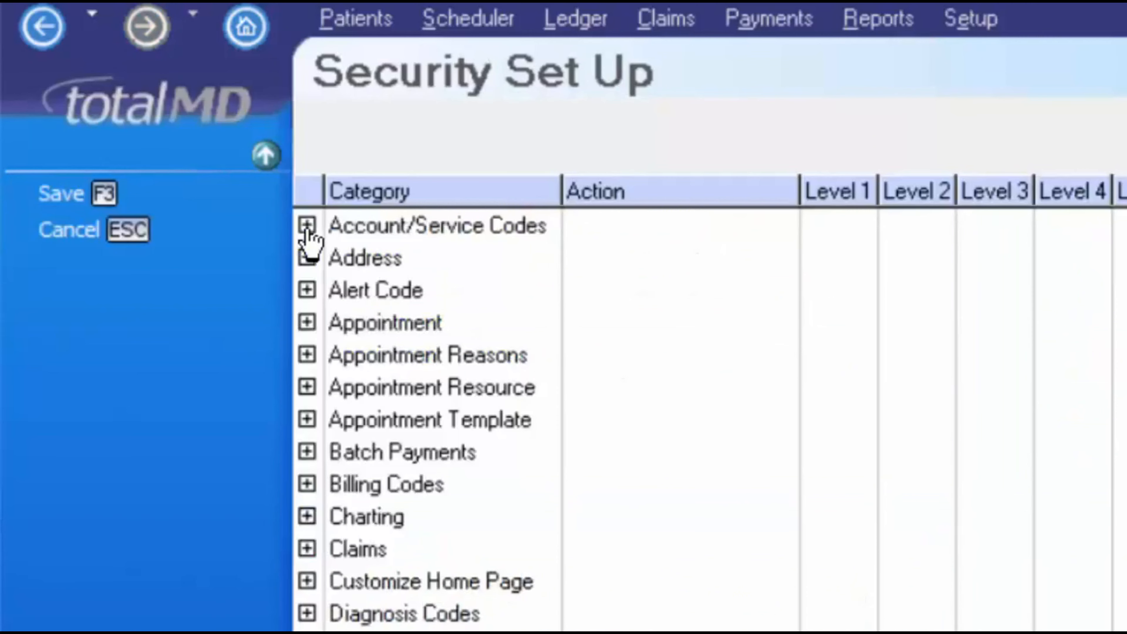
left_click(307, 226)
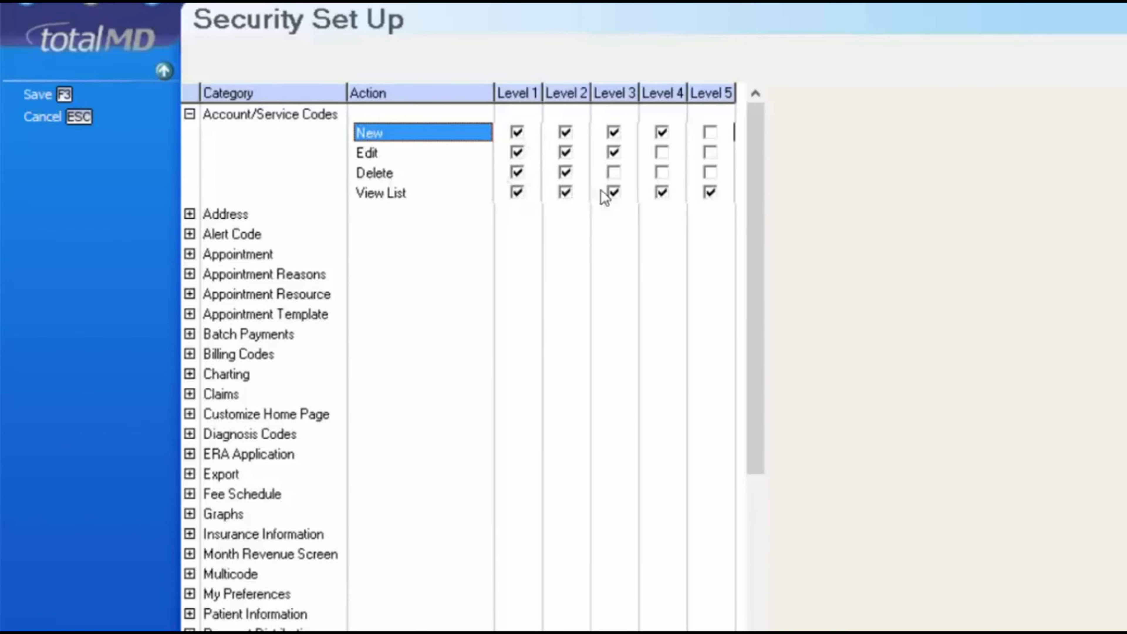
left_click(627, 206)
left_click(191, 215)
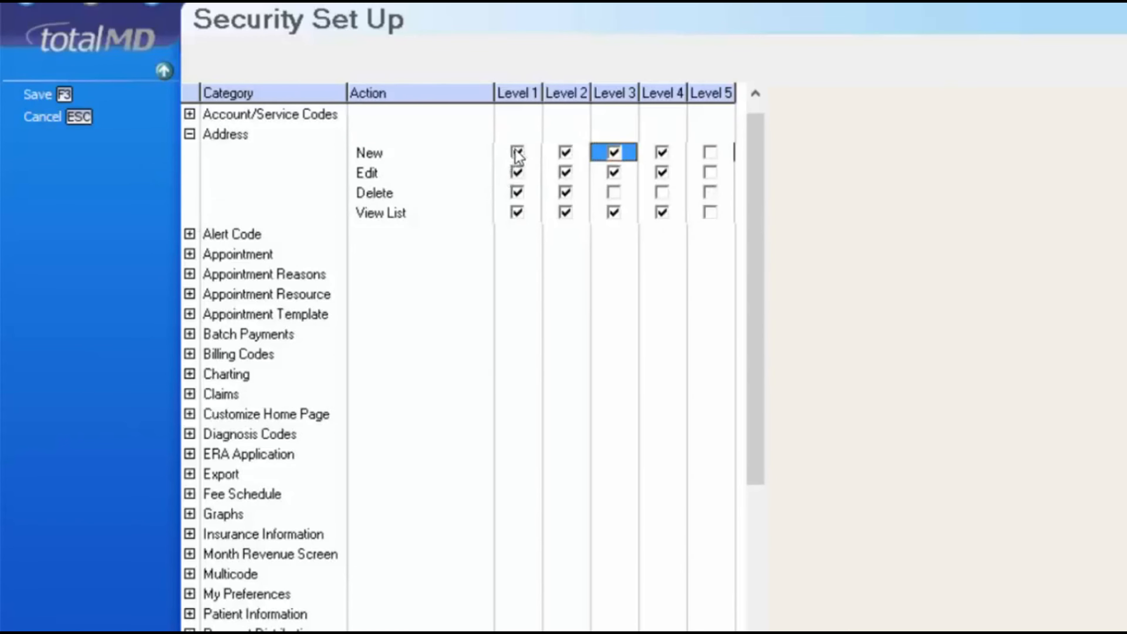
left_click(663, 172)
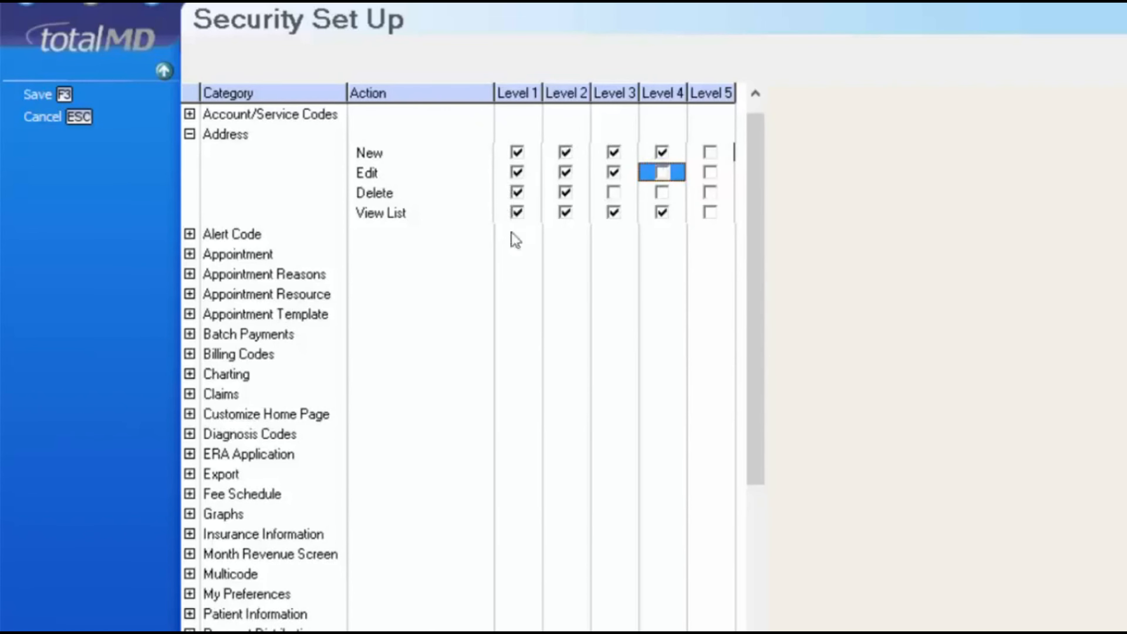
left_click(192, 234)
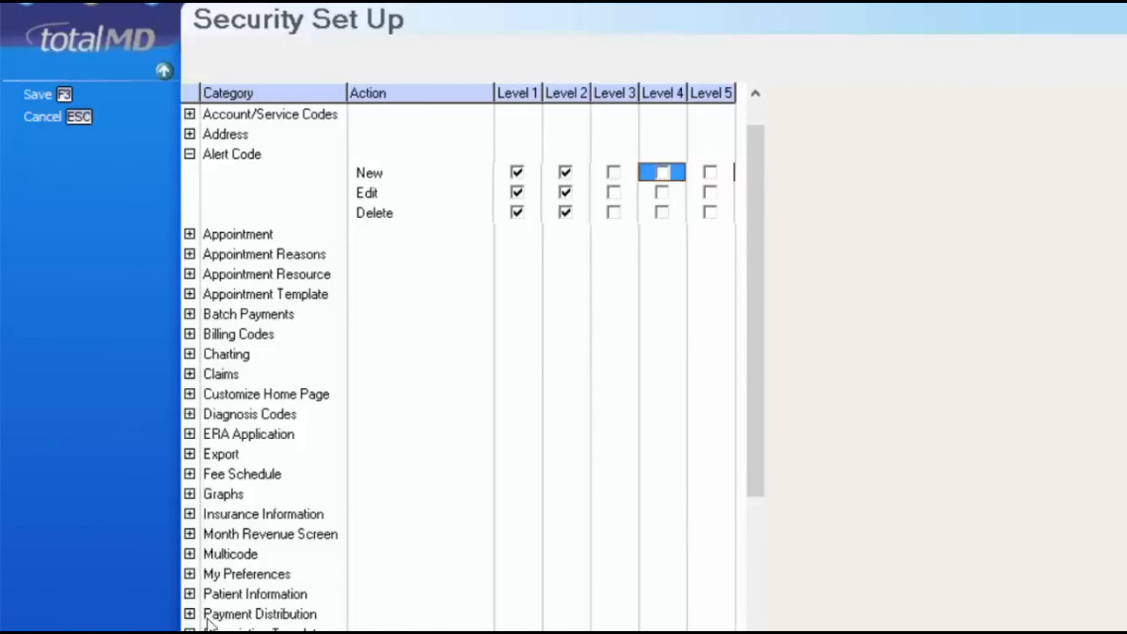
left_click_drag(757, 478, 737, 610)
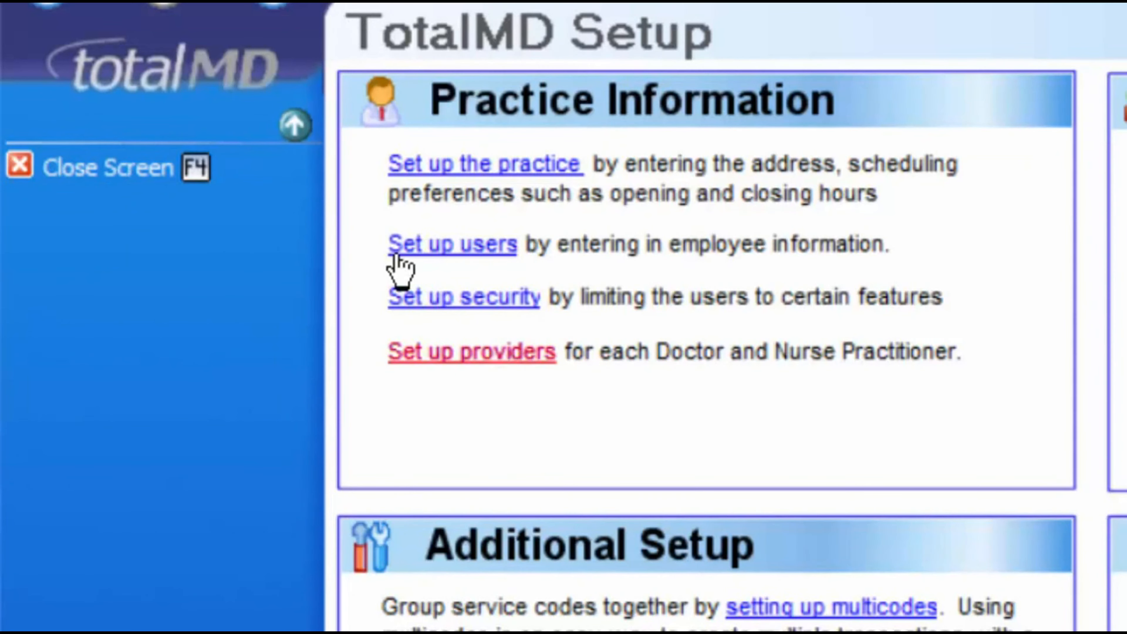
Open the Provider List and bring up the existing MD provider's record for editing
left_click(496, 354)
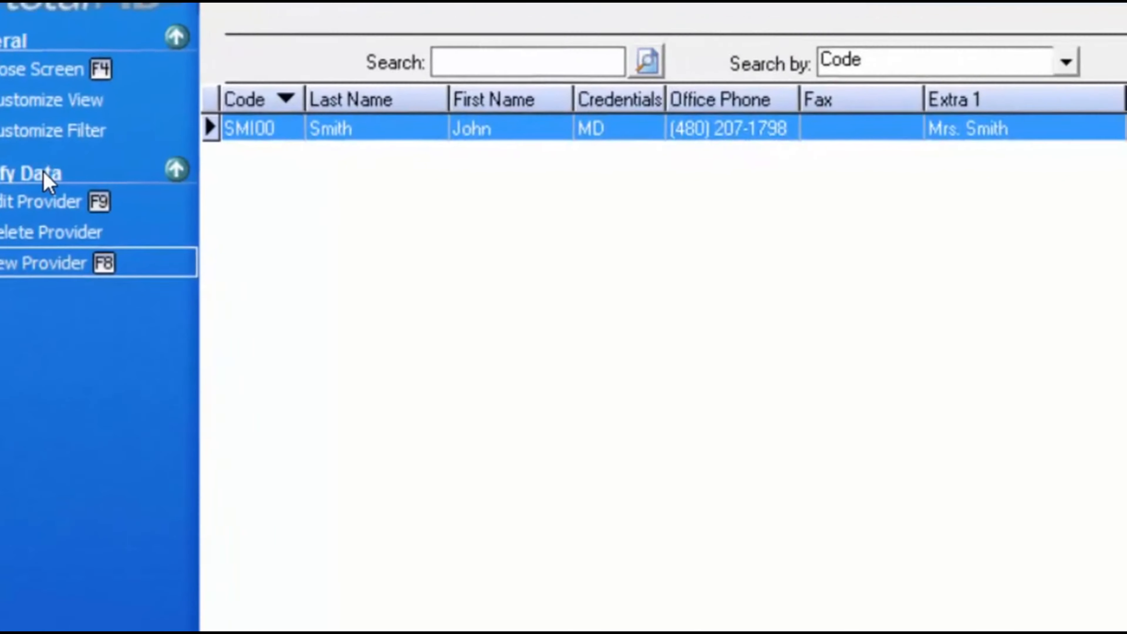
left_click(89, 205)
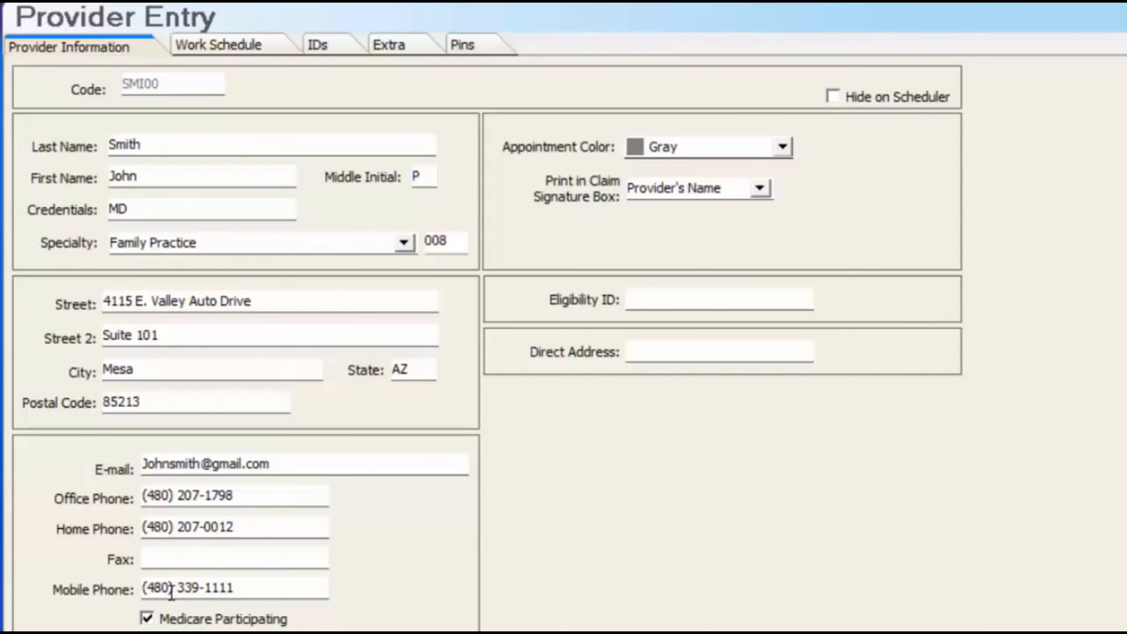
Keep Provider's Name for the claim signature box while reviewing fax, Eligibility ID and Direct Address
left_click(175, 558)
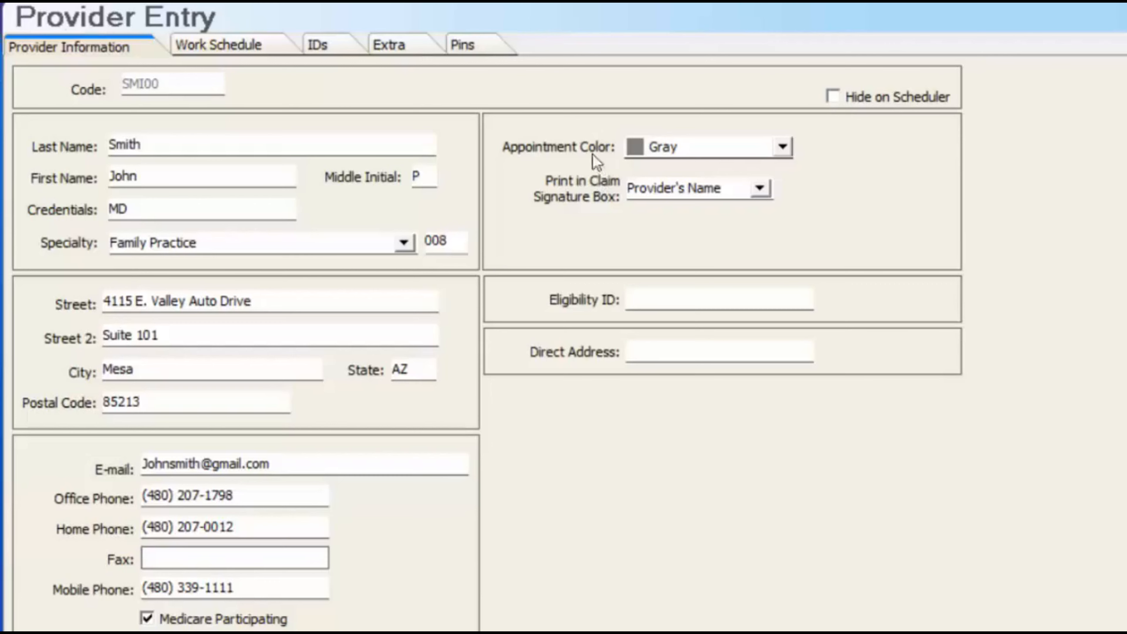
left_click(760, 189)
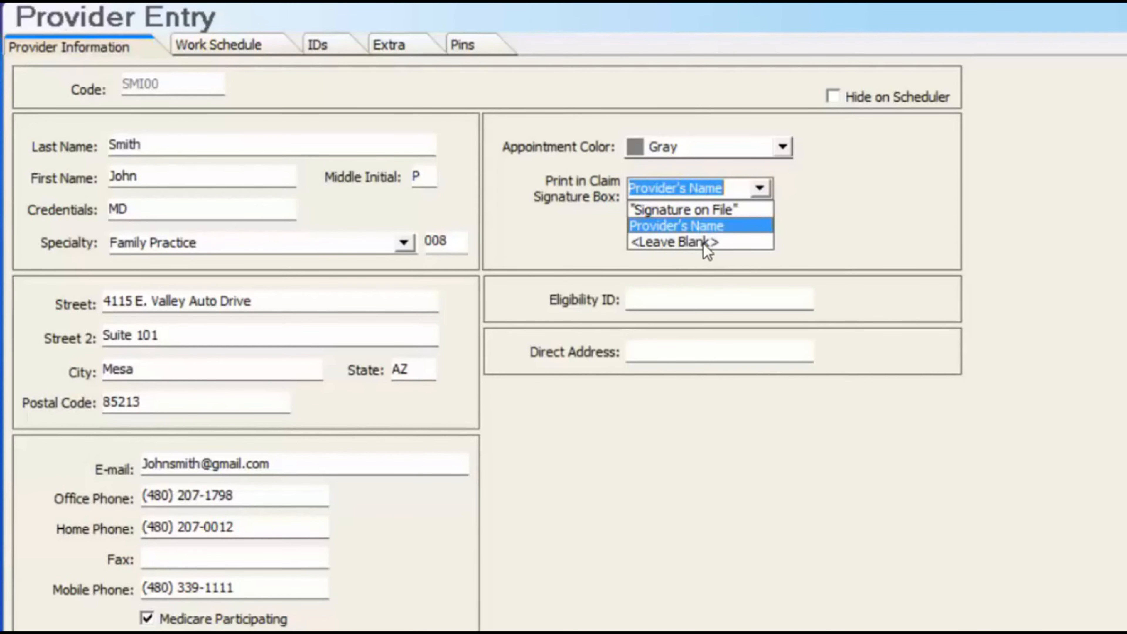
key("Tab")
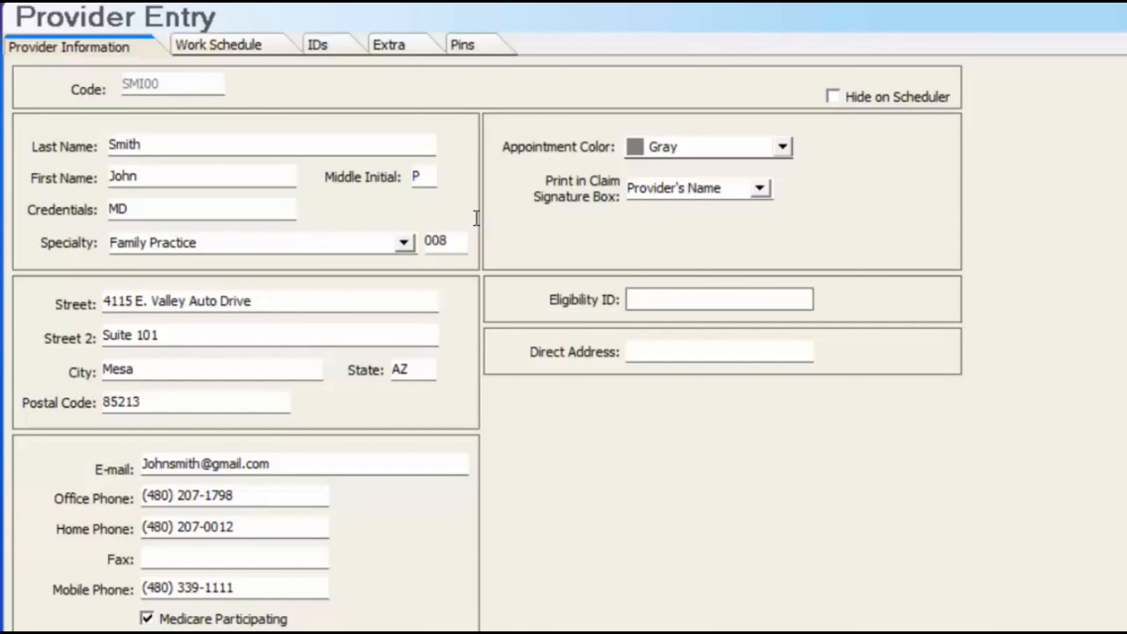
left_click(627, 354)
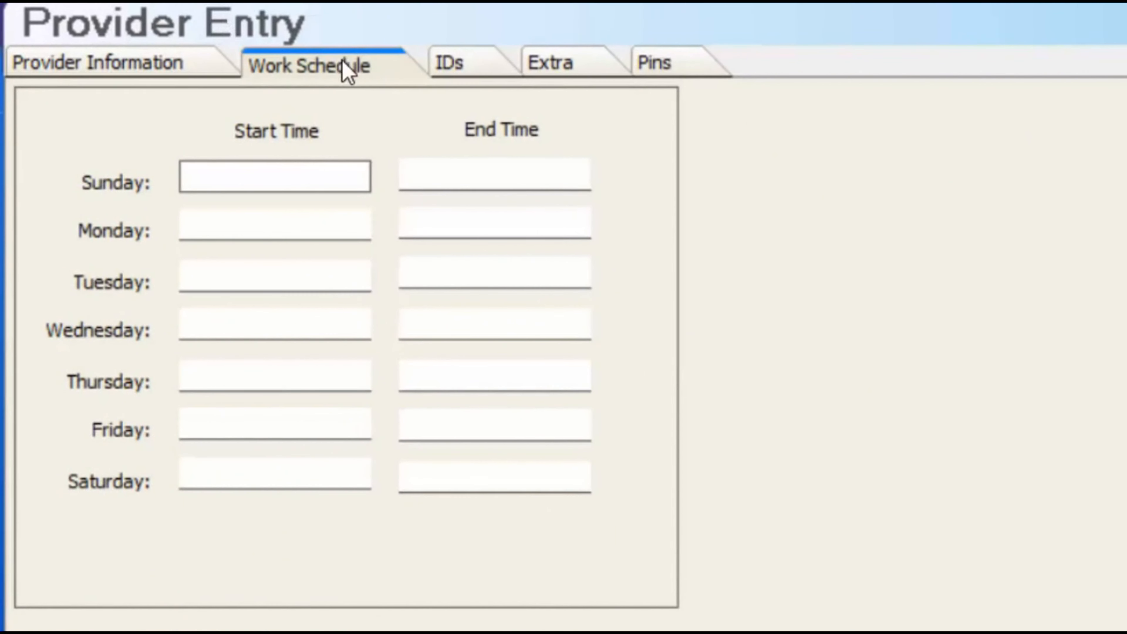
Browse the provider's Sunday schedule, IDs and Extra tabs, ending on the Pins tab
left_click(184, 180)
left_click(468, 65)
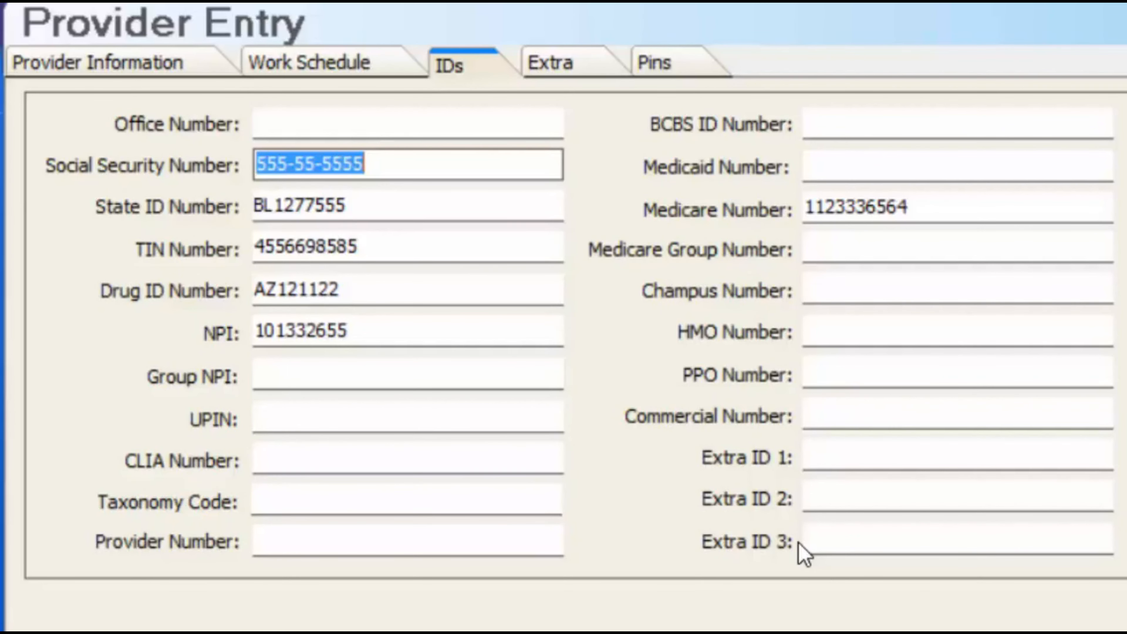
left_click(552, 67)
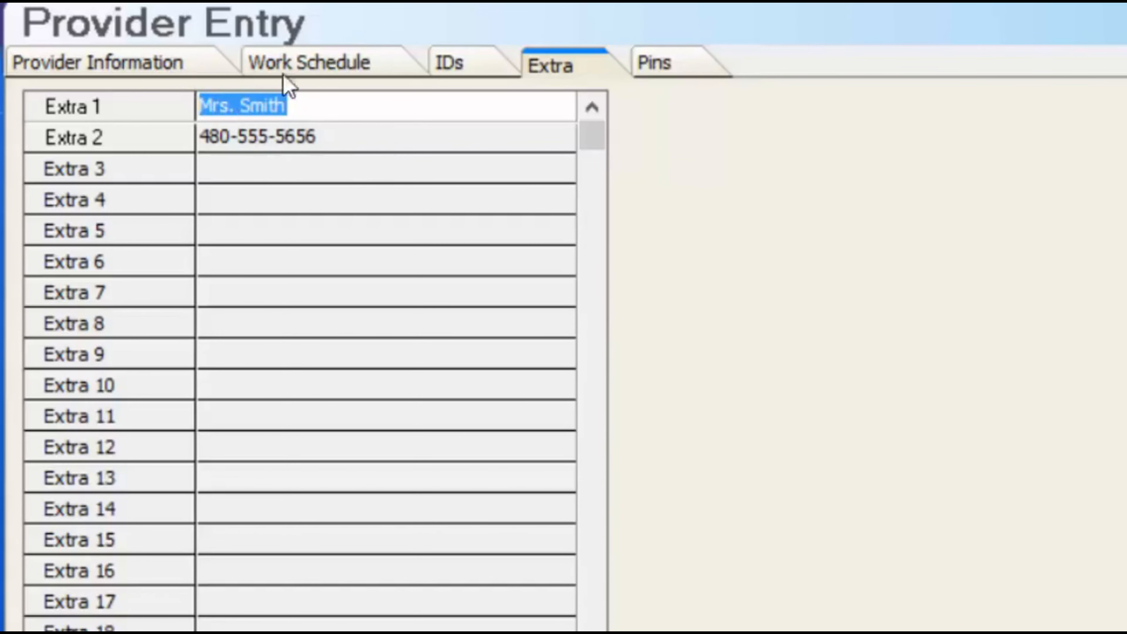
left_click(655, 63)
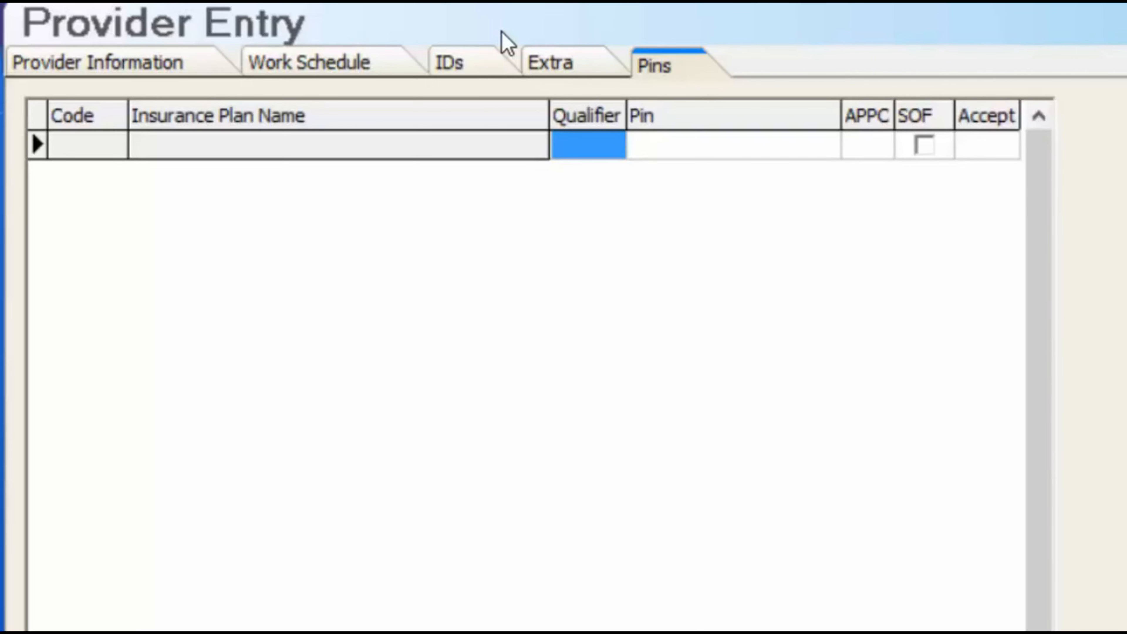
Add a PIN row with qualifier 1B Blue Shield Provider and the provider's PIN
left_click(598, 157)
left_click(613, 145)
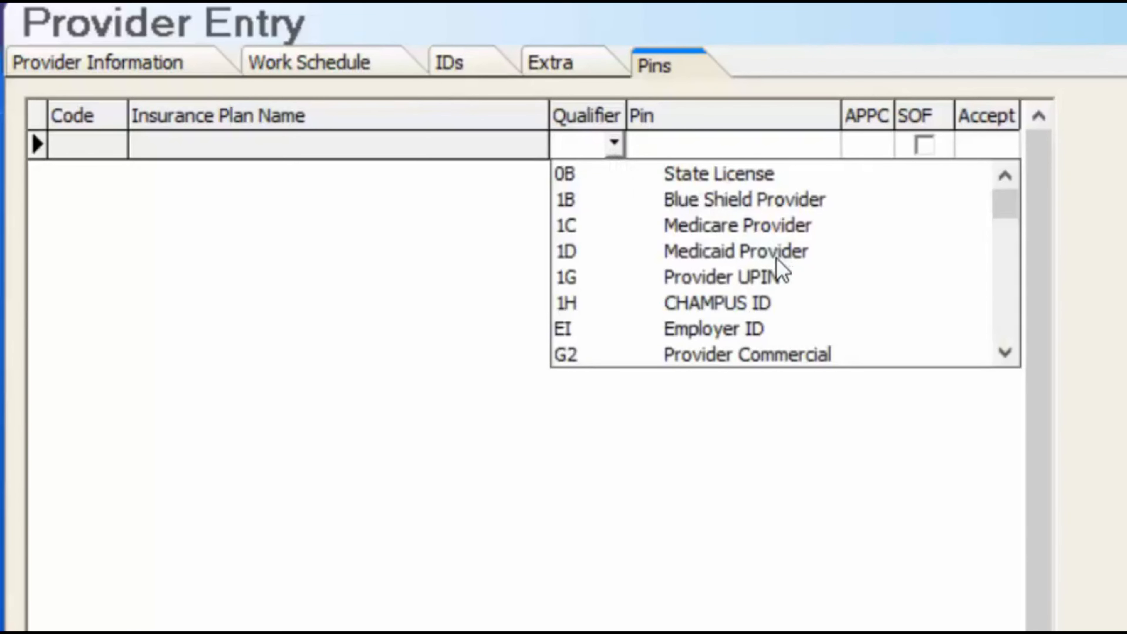
left_click(772, 202)
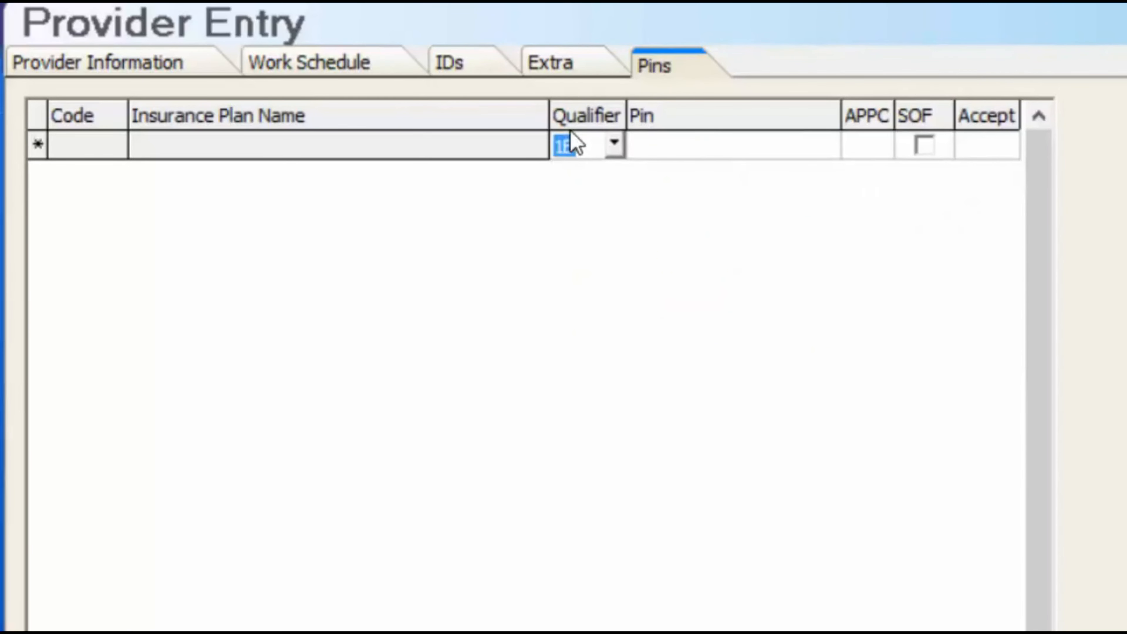
left_click(719, 150)
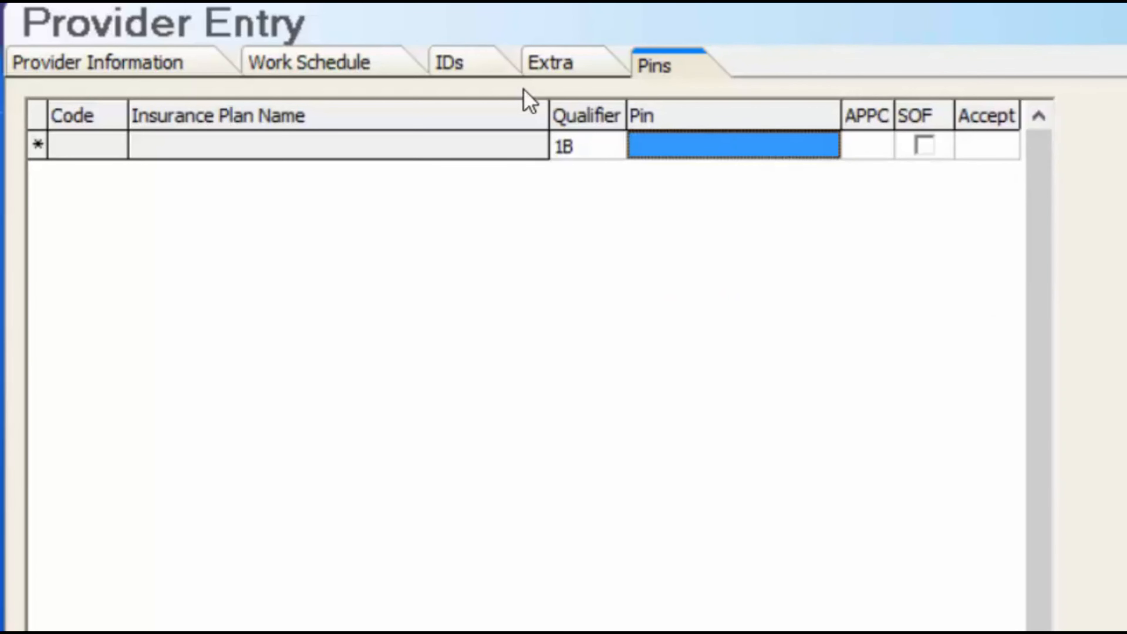
key("Return")
key("Tab")
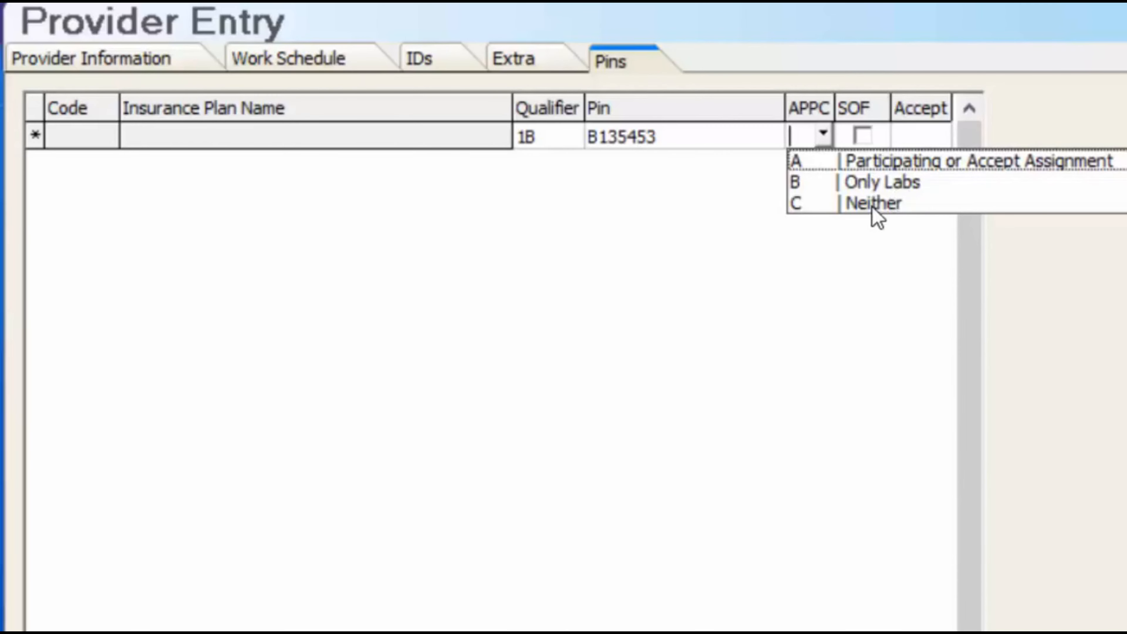
Leave APPC blank, pass SOF and Accept, recheck the qualifier, and close Provider Entry
key("Tab")
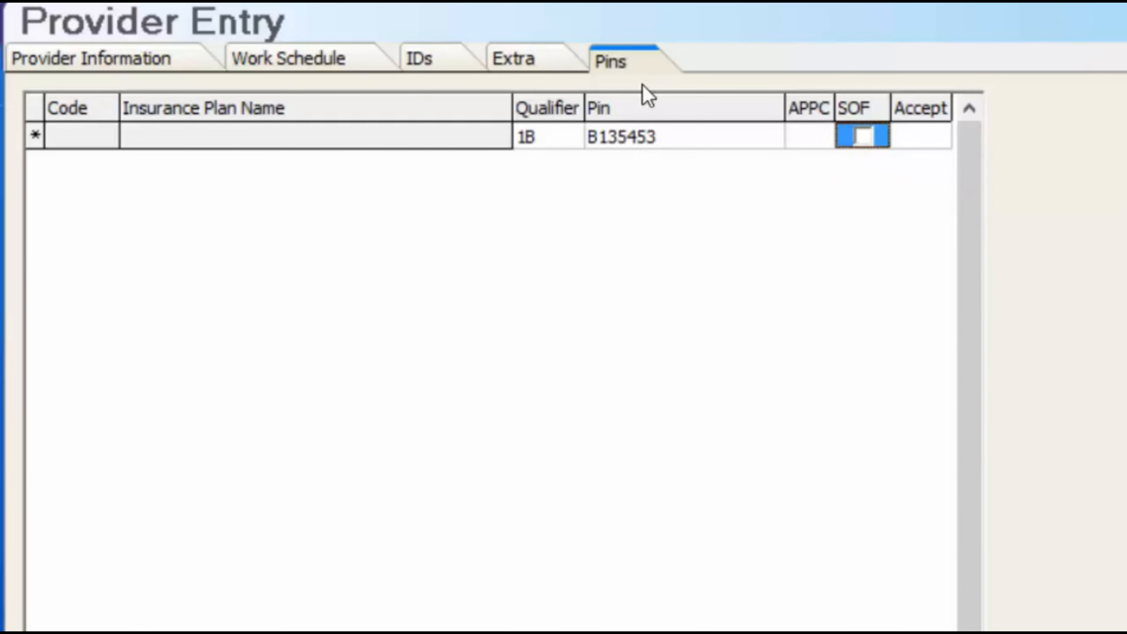
key("Tab")
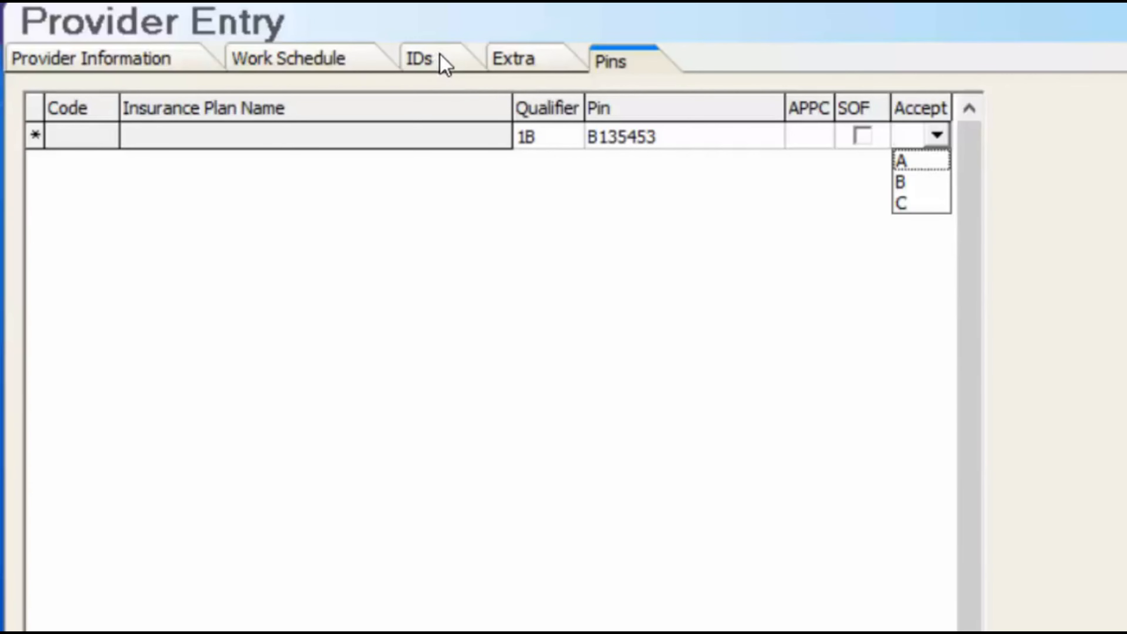
left_click(567, 138)
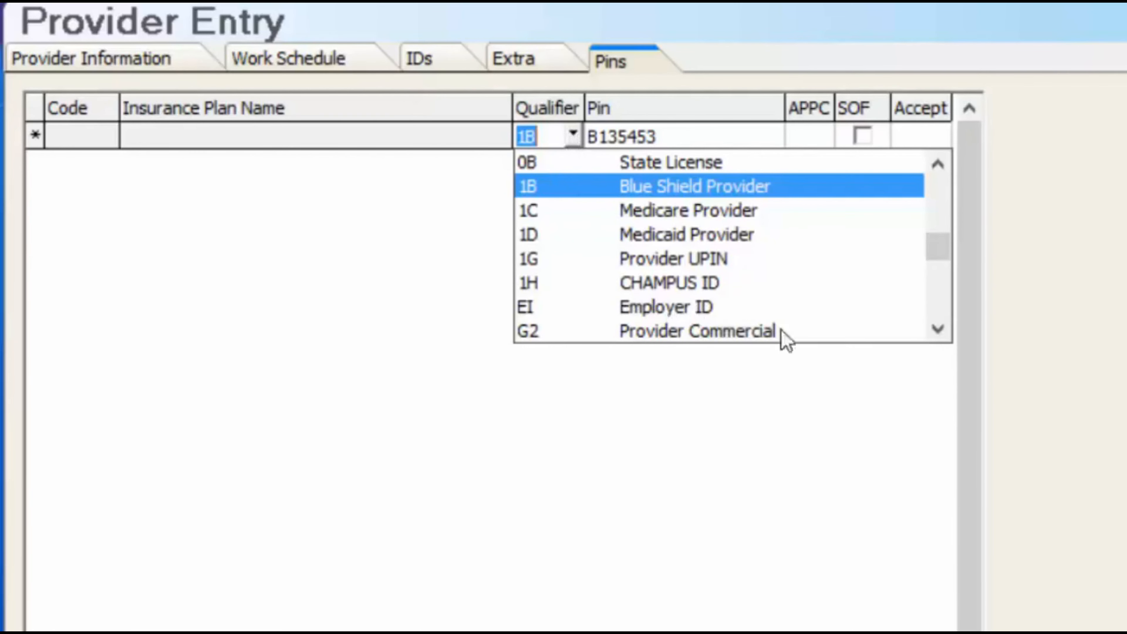
left_click(937, 330)
scroll(703, 241, "down", 3)
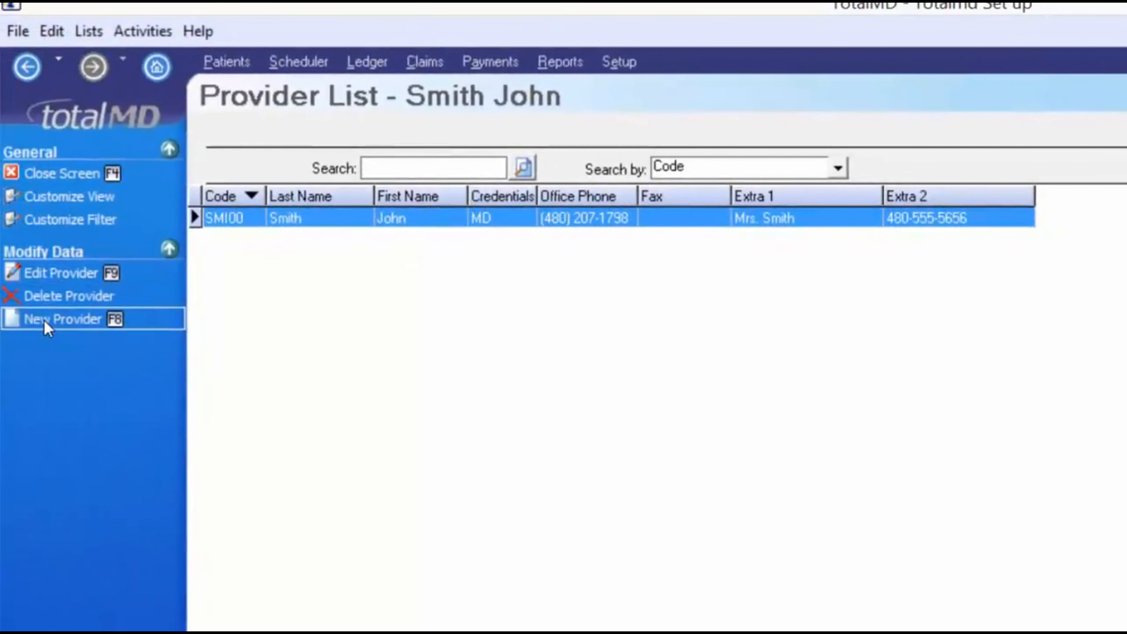
Name fee schedule #1 'Office fees' from the fee schedules list
left_click(31, 173)
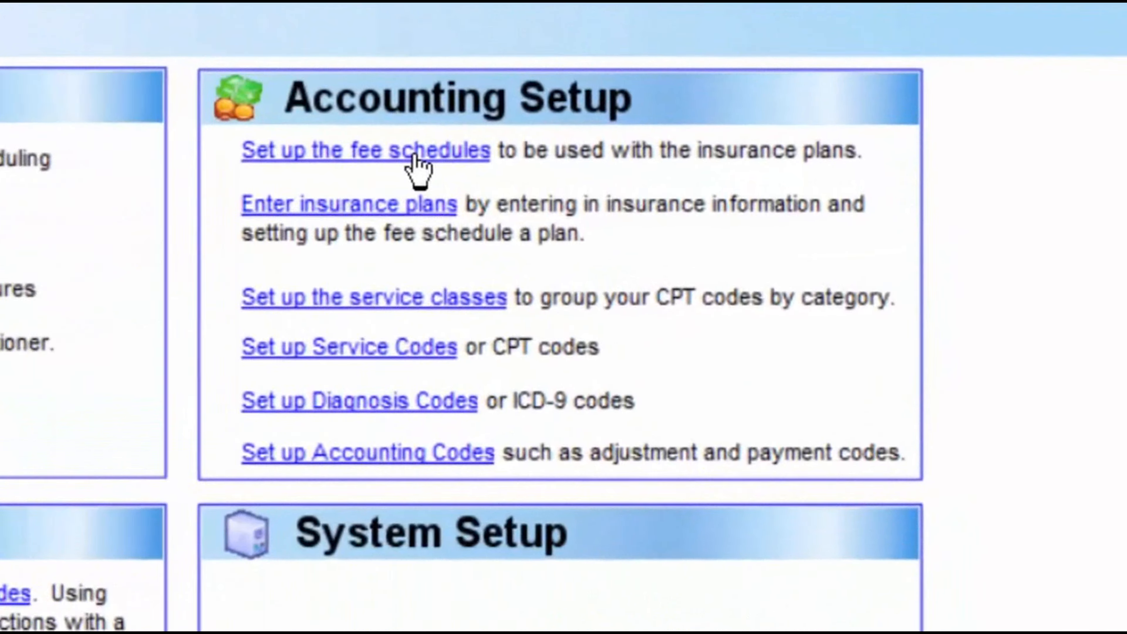
left_click(413, 155)
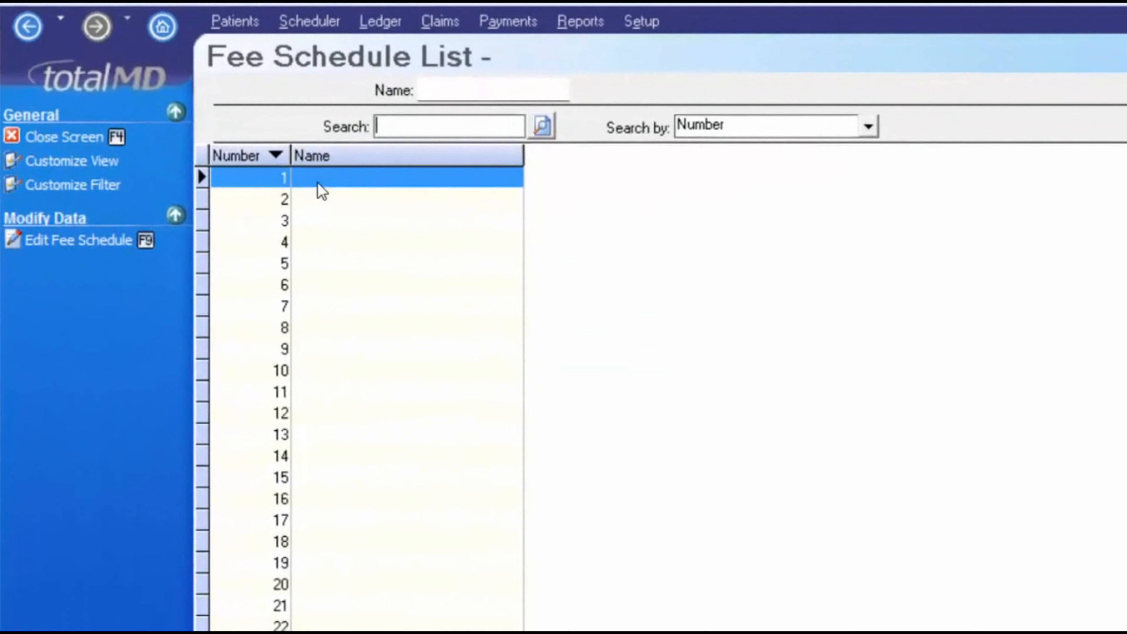
left_click(62, 238)
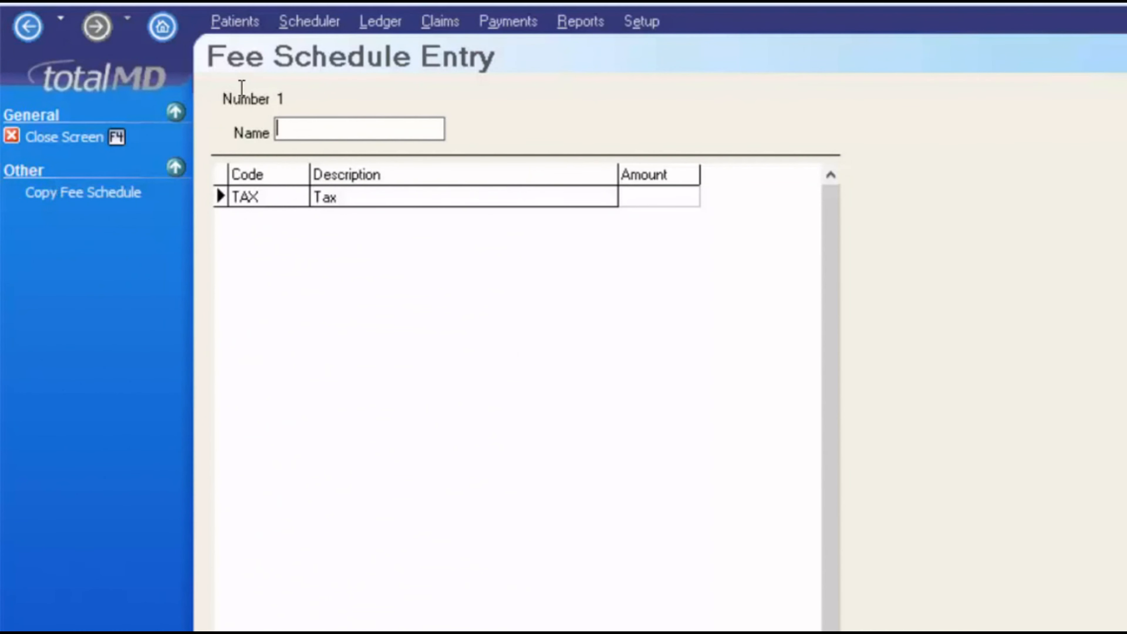
type("Office fees")
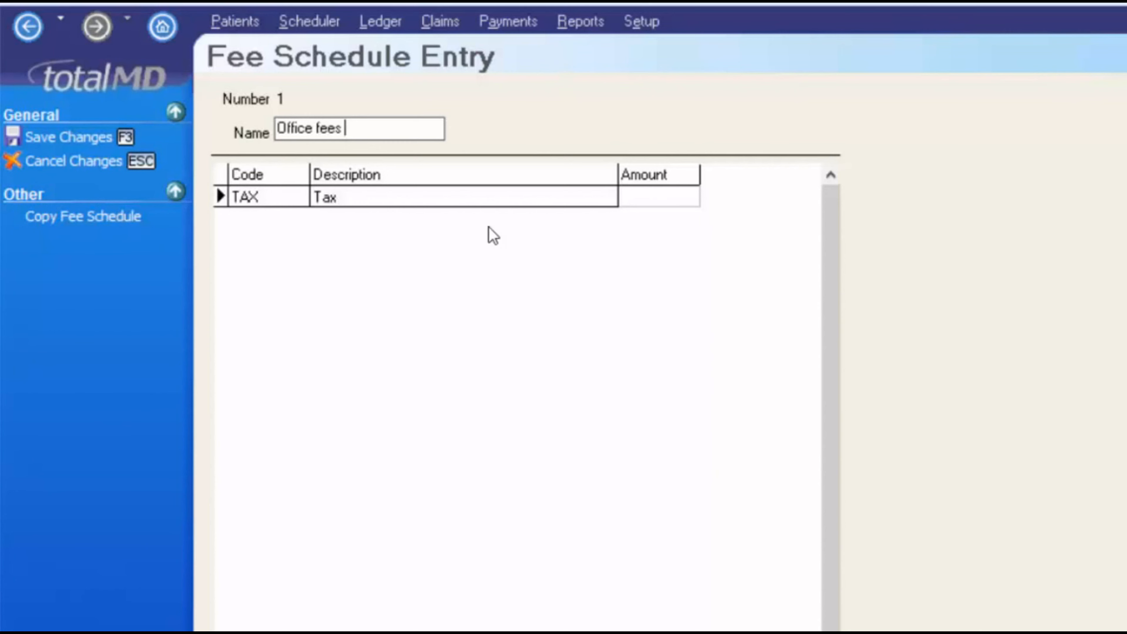
left_click(646, 207)
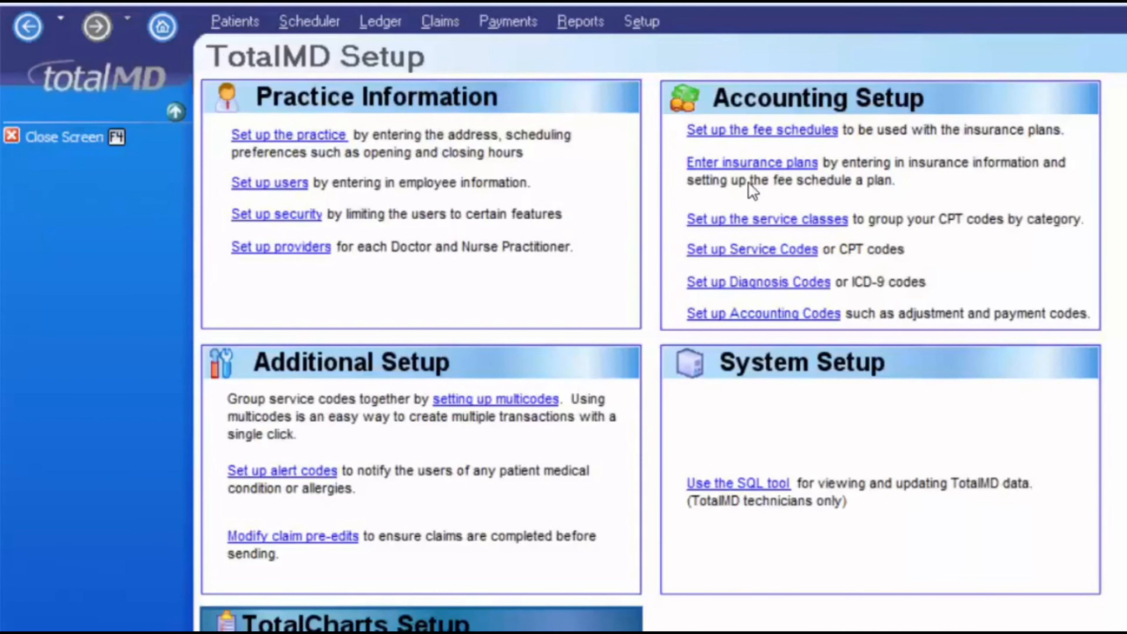
Create service code 99213 with the description 'Office visit'
left_click(754, 256)
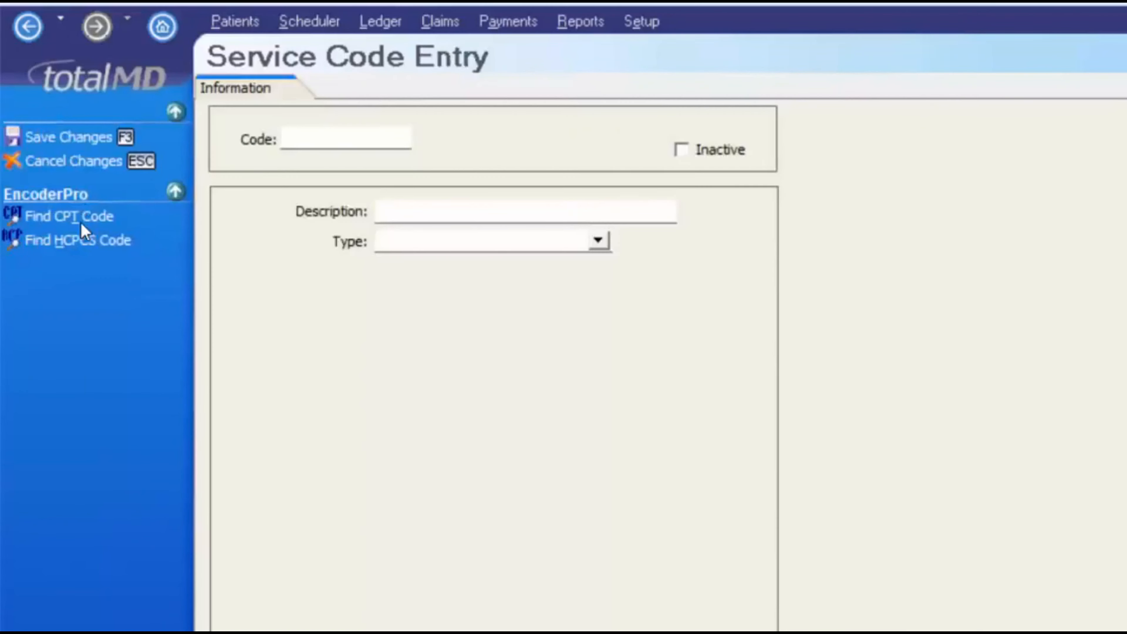
left_click(359, 173)
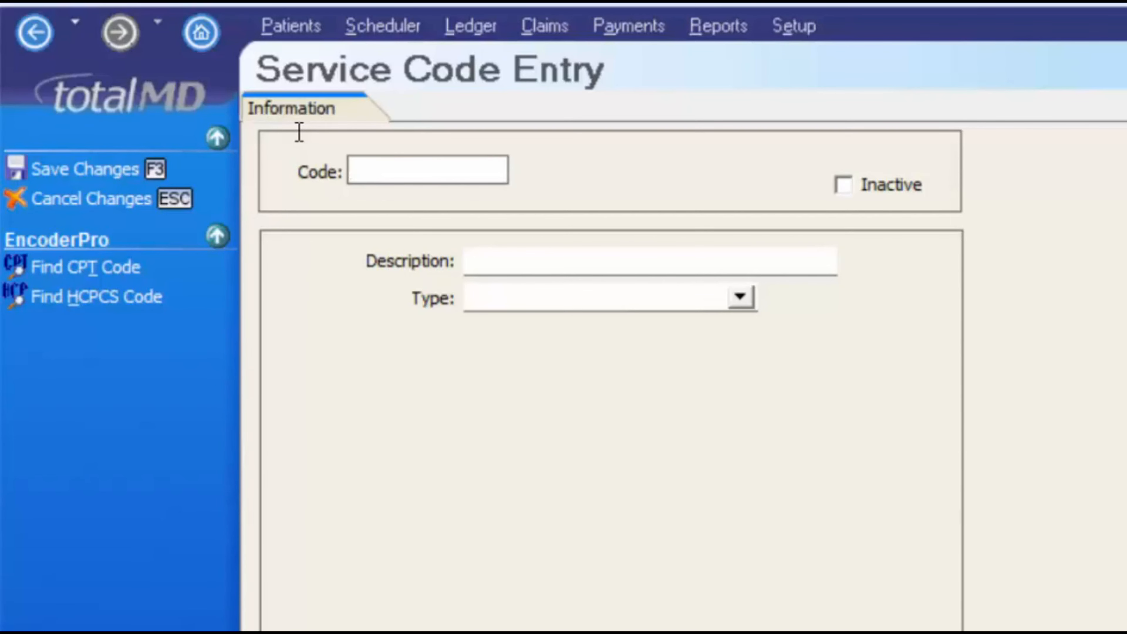
type("99213")
key("Tab")
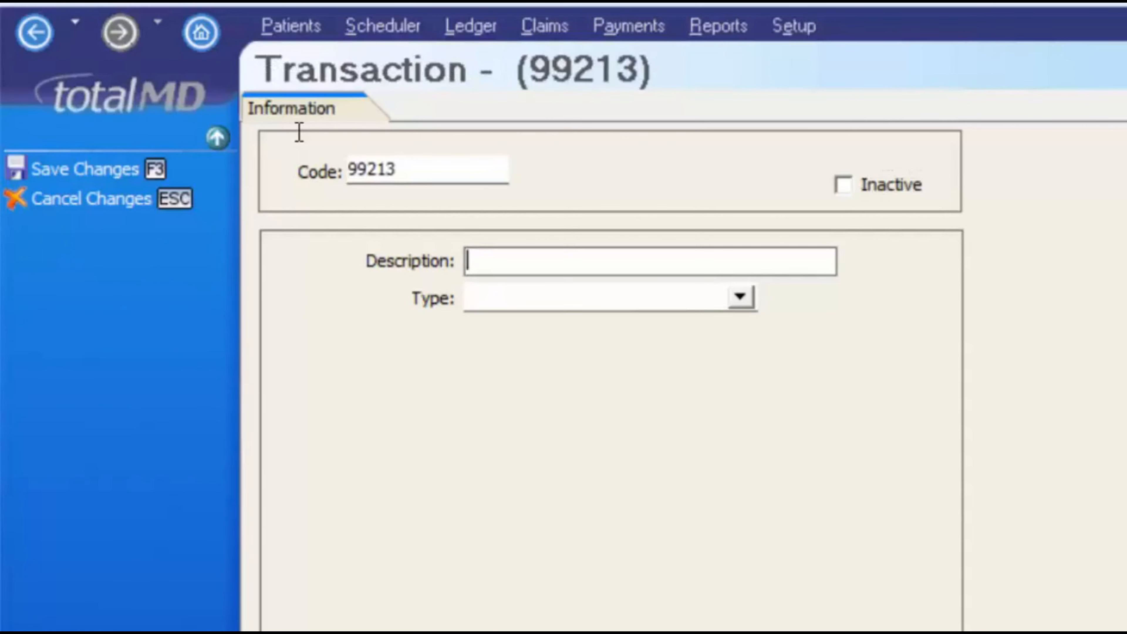
type("Offic e")
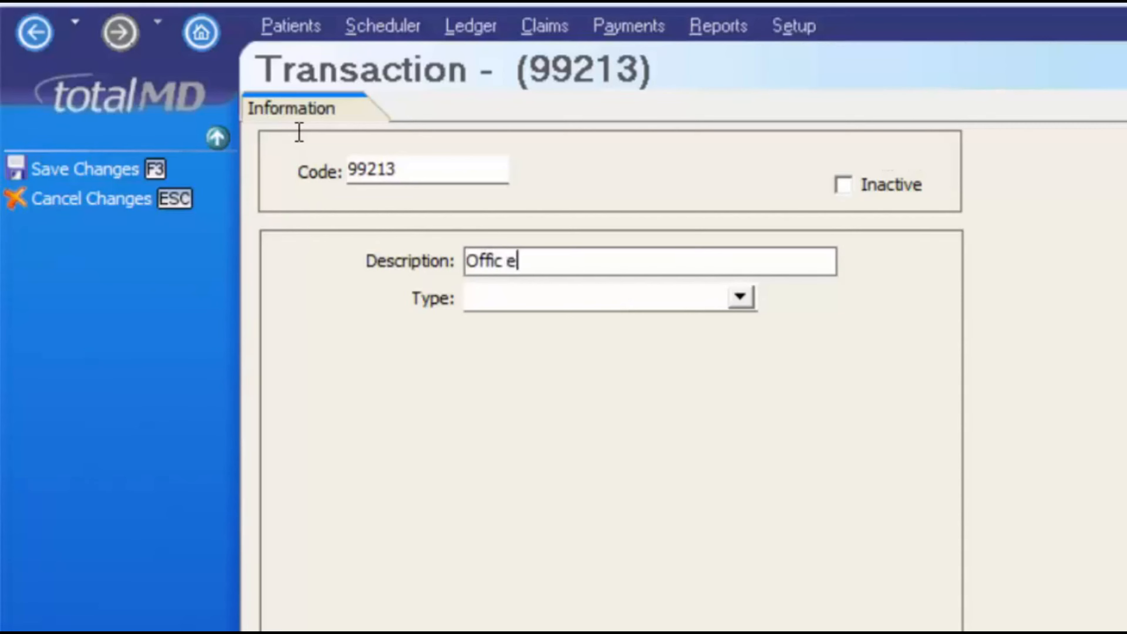
key("BackSpace")
key("BackSpace")
type("e visit")
key("Tab")
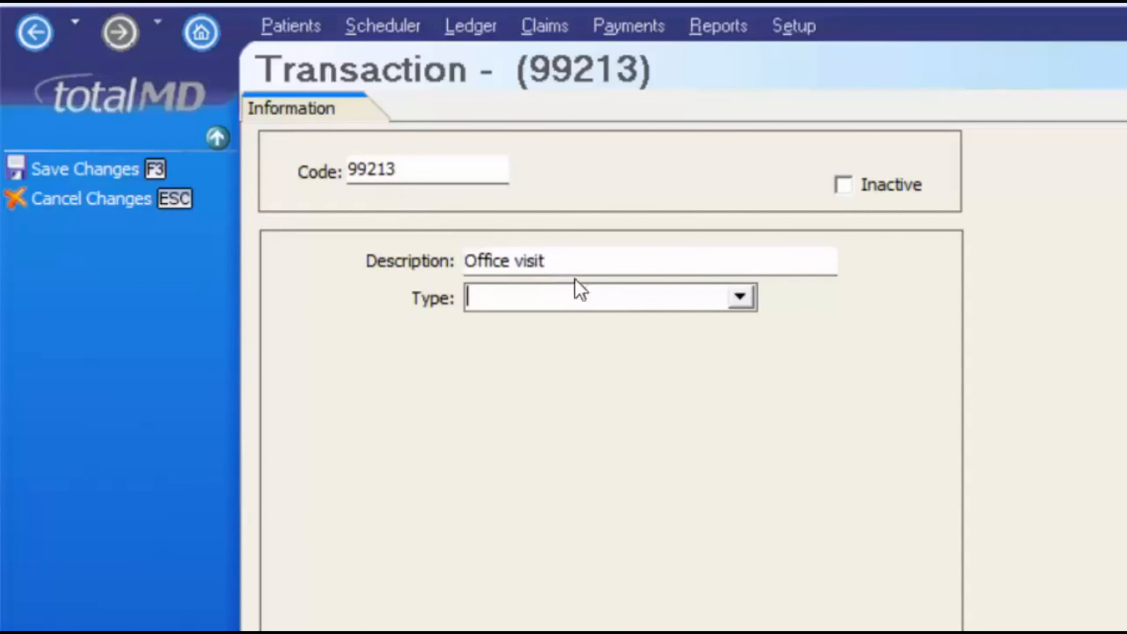
Set type Fee for Service and category 01 Office Visits, leaving the modifier empty
left_click(740, 298)
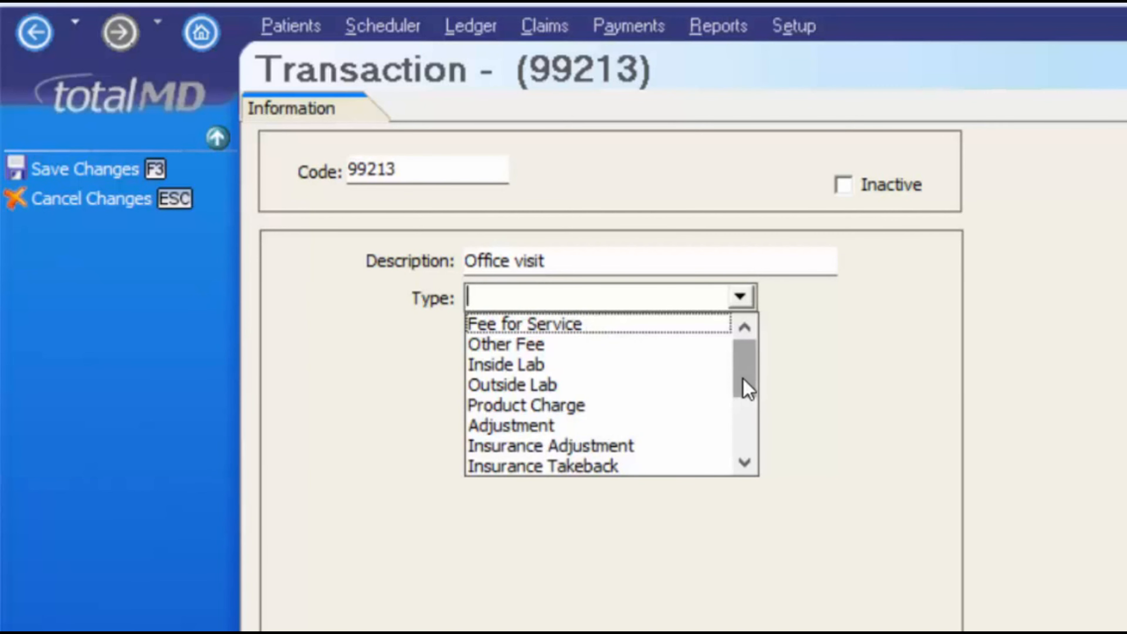
mouse_move(744, 385)
left_mouse_down()
mouse_move(739, 449)
mouse_move(742, 378)
left_mouse_up()
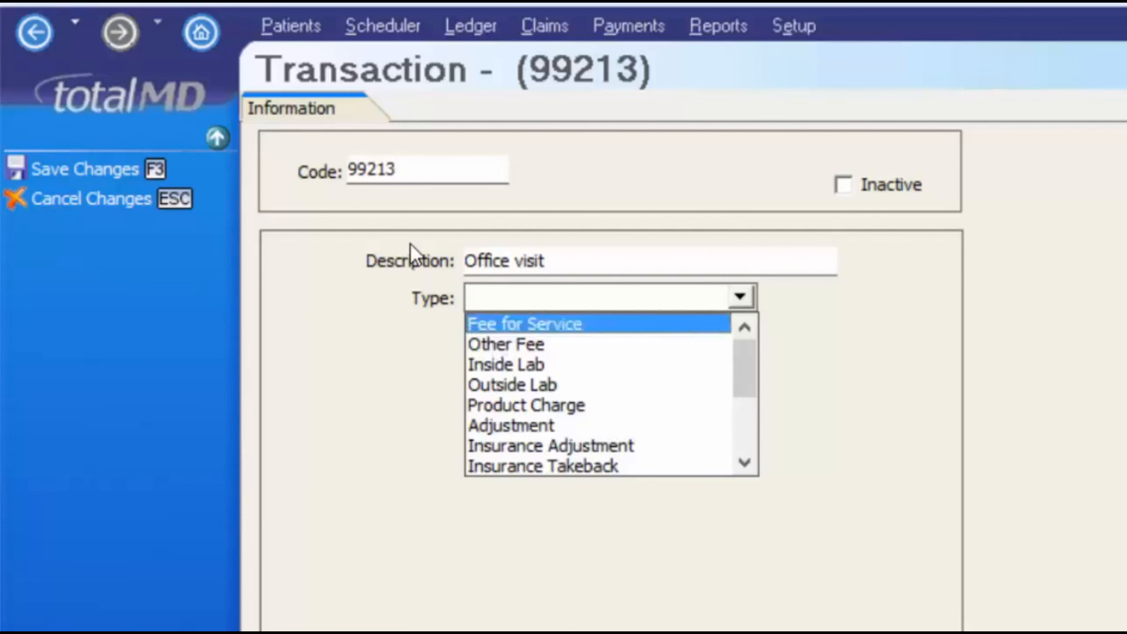
key("Return")
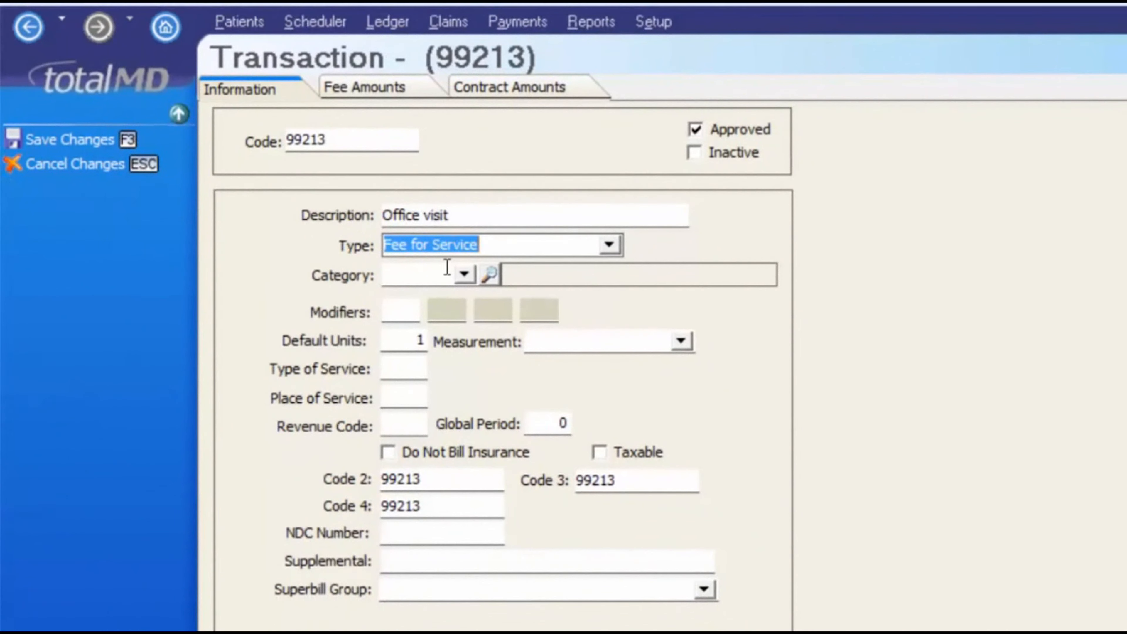
left_click(463, 275)
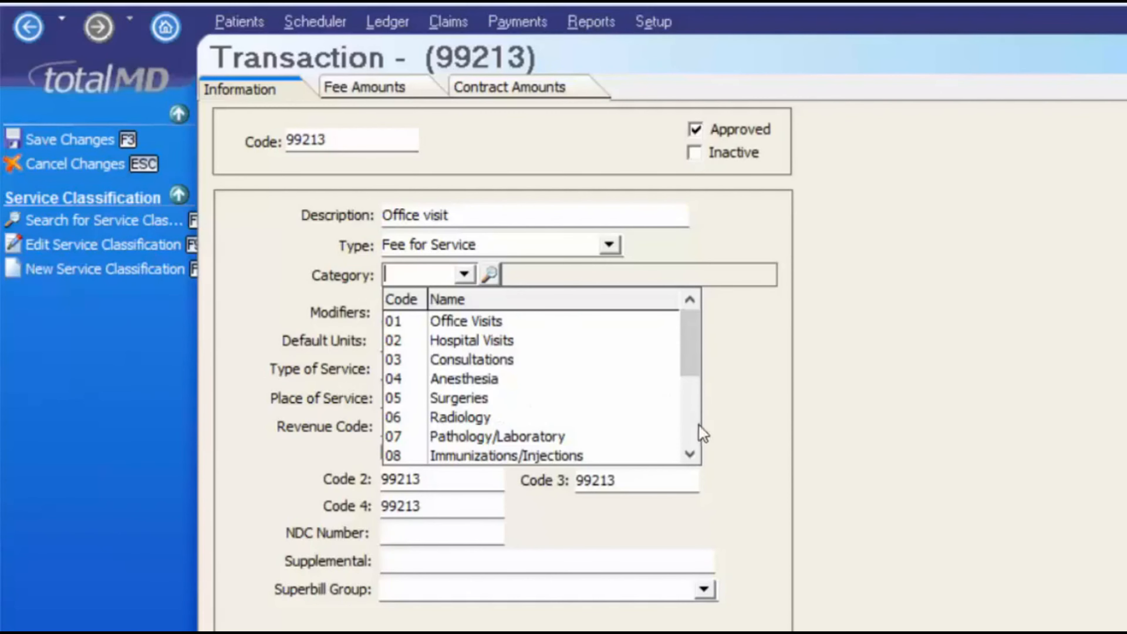
left_click(690, 453)
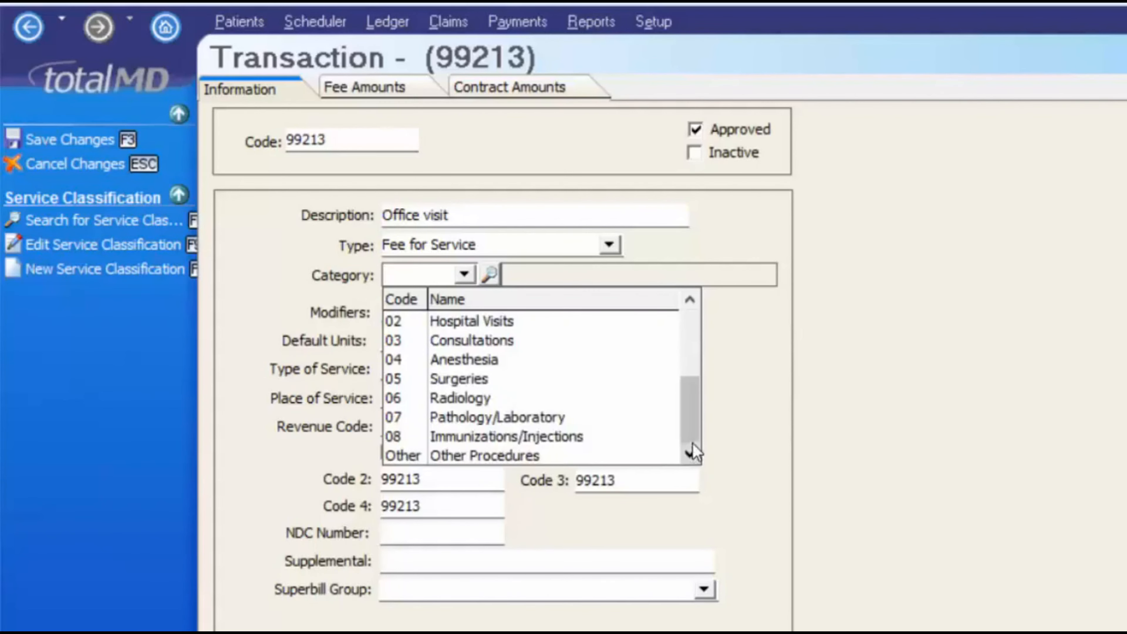
left_click(689, 300)
left_click(506, 320)
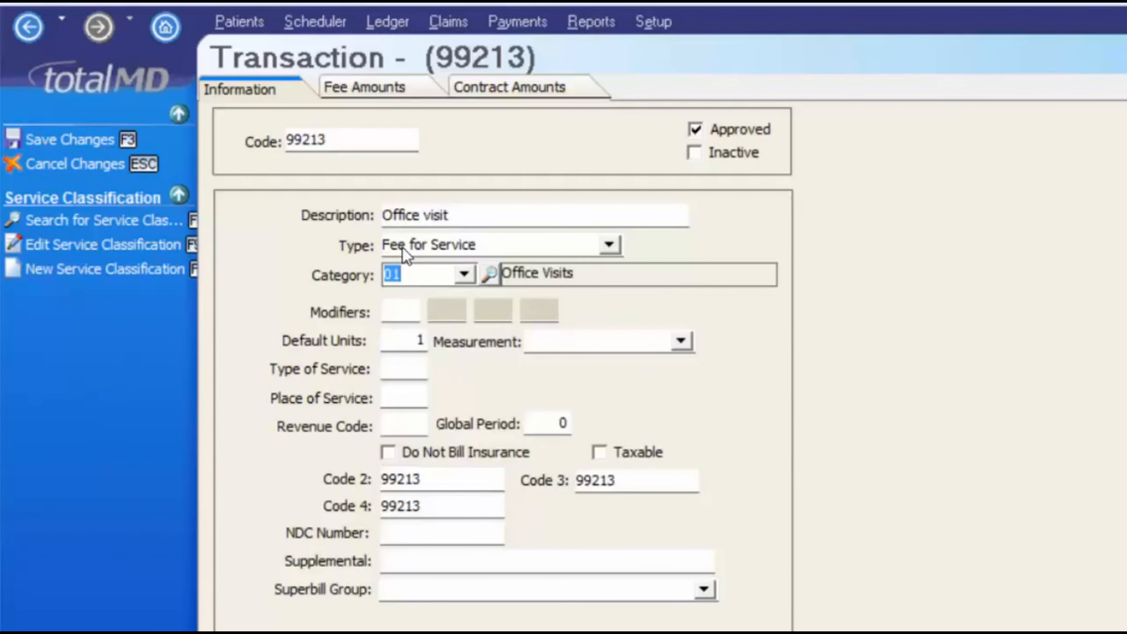
left_click(395, 307)
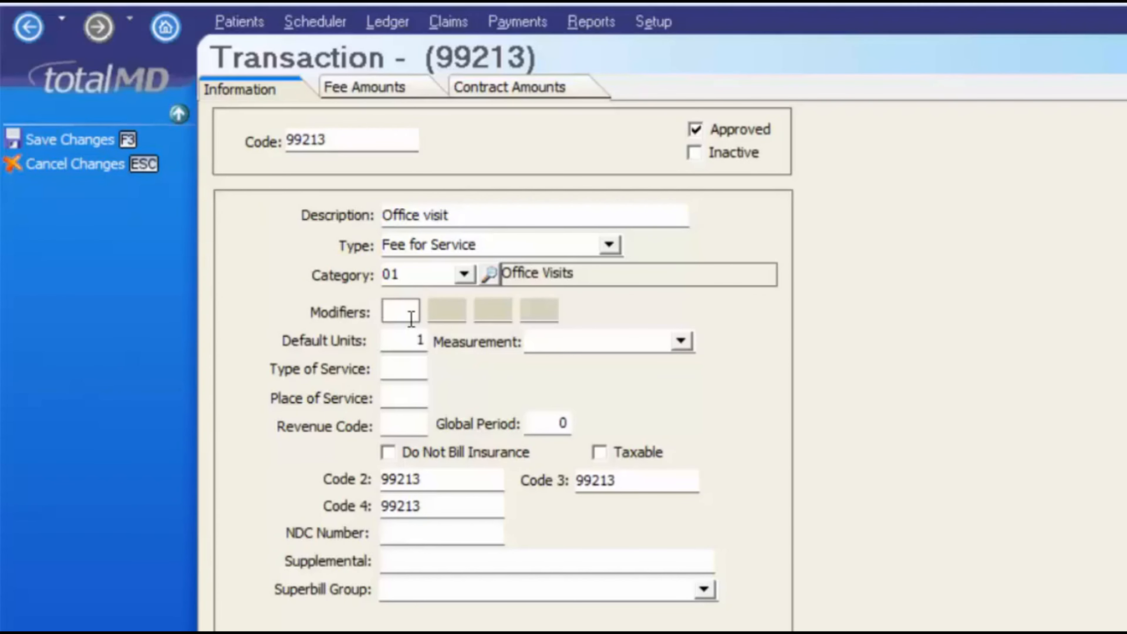
type("M1")
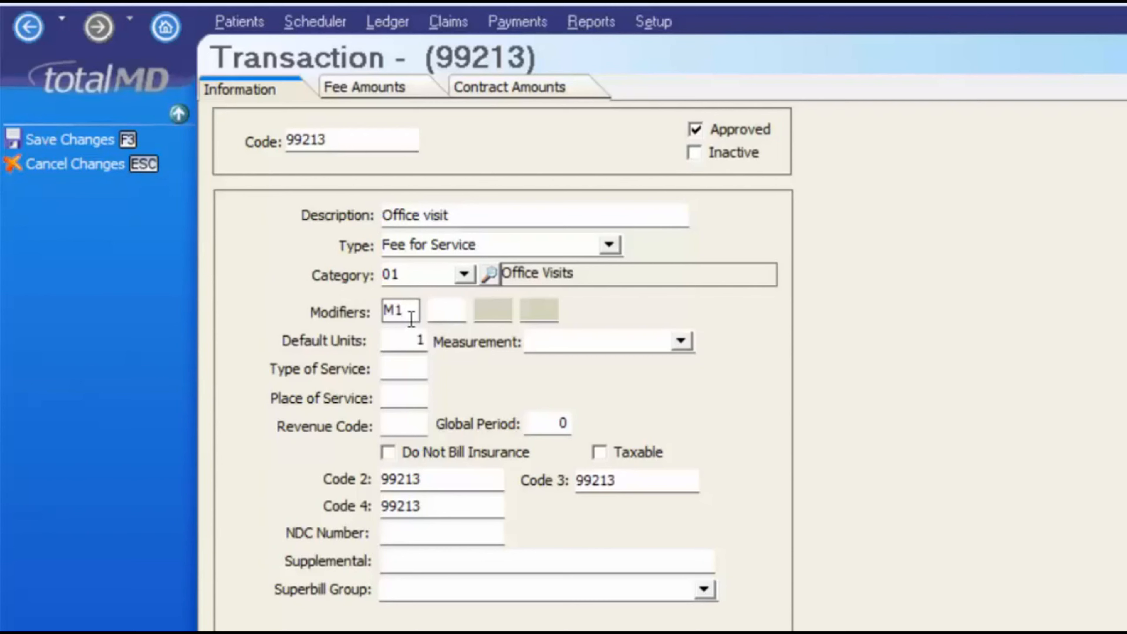
key("BackSpace")
key("BackSpace")
Set the place of service to 11
left_click(465, 400)
left_click(390, 375)
left_click(392, 391)
type("11")
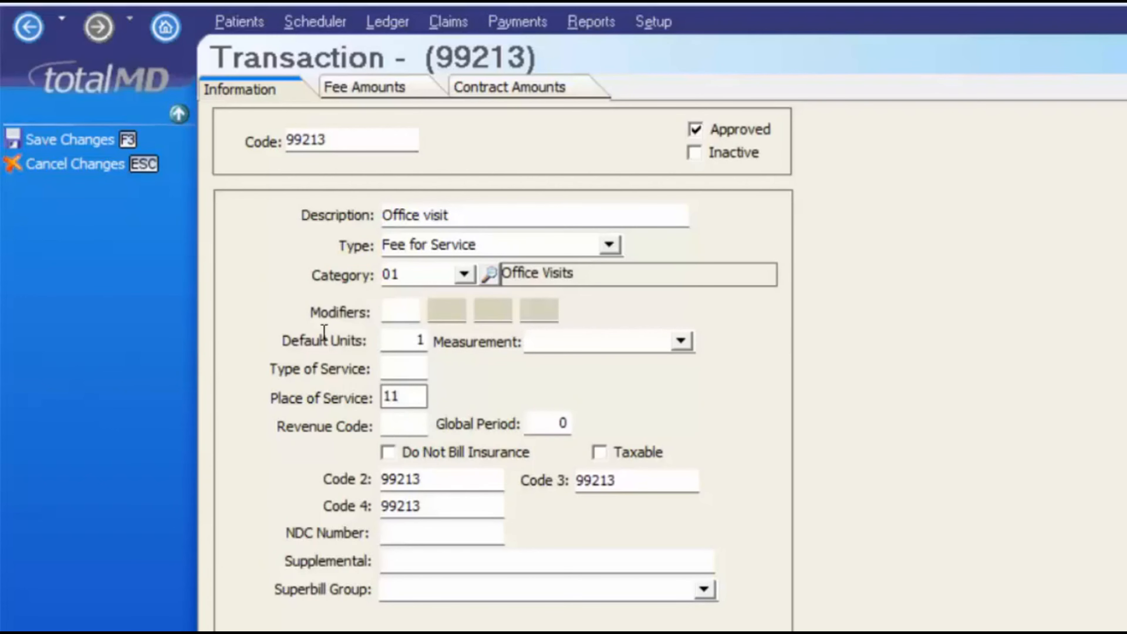
key("Tab")
Change the global period to 30, leaving Do Not Bill Insurance and Taxable unchecked
left_click(562, 420)
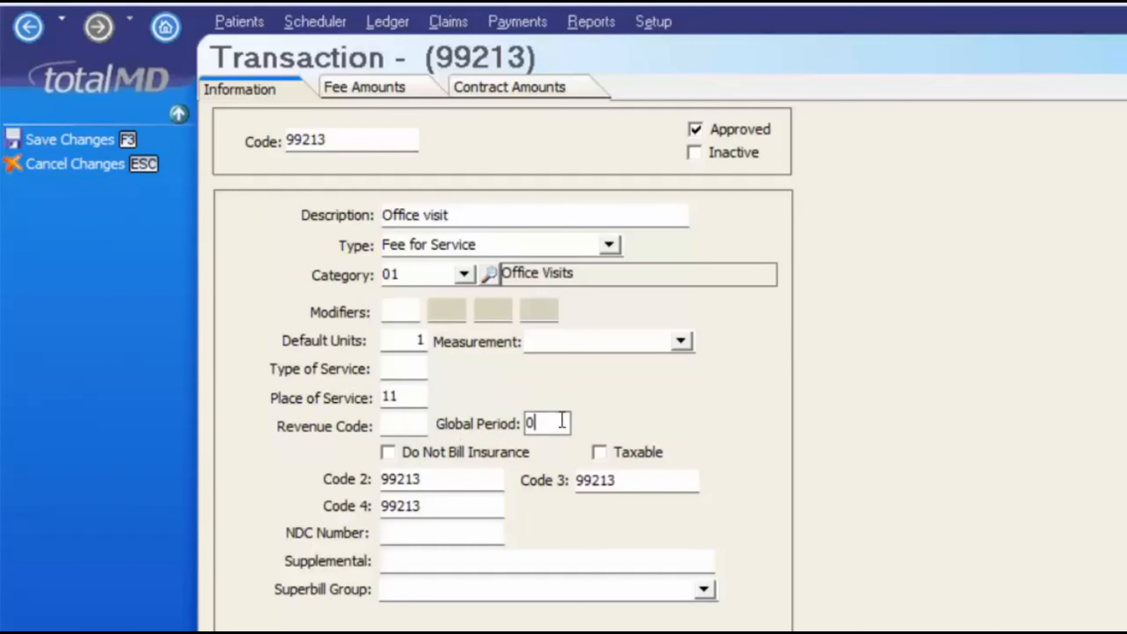
key("shift+Home")
type("30")
key("Tab")
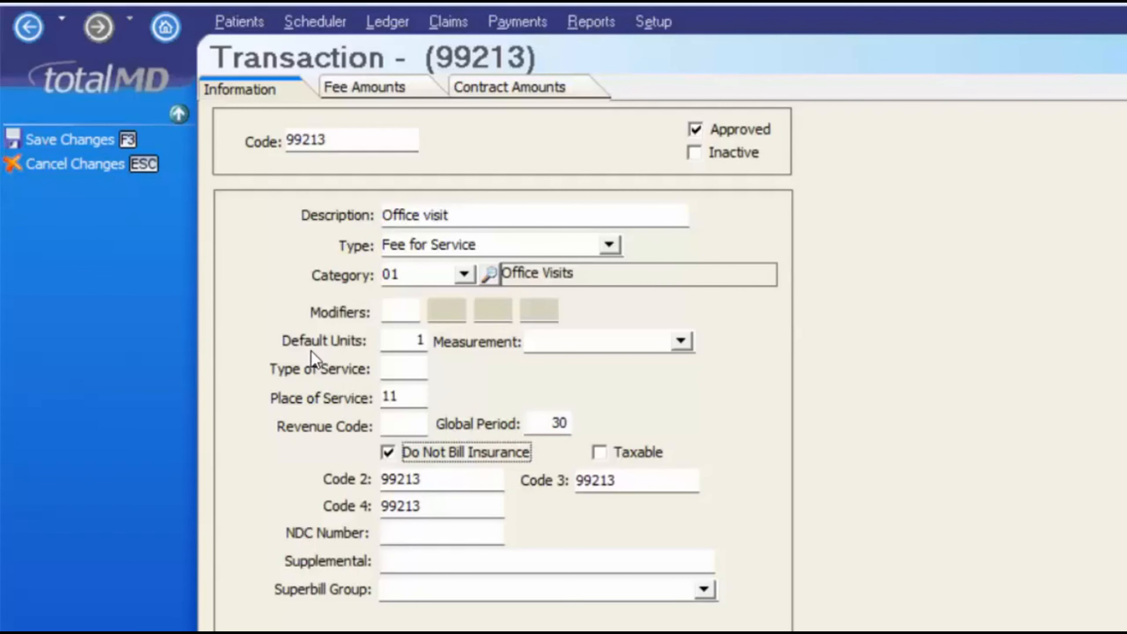
left_click(389, 454)
left_click(621, 455)
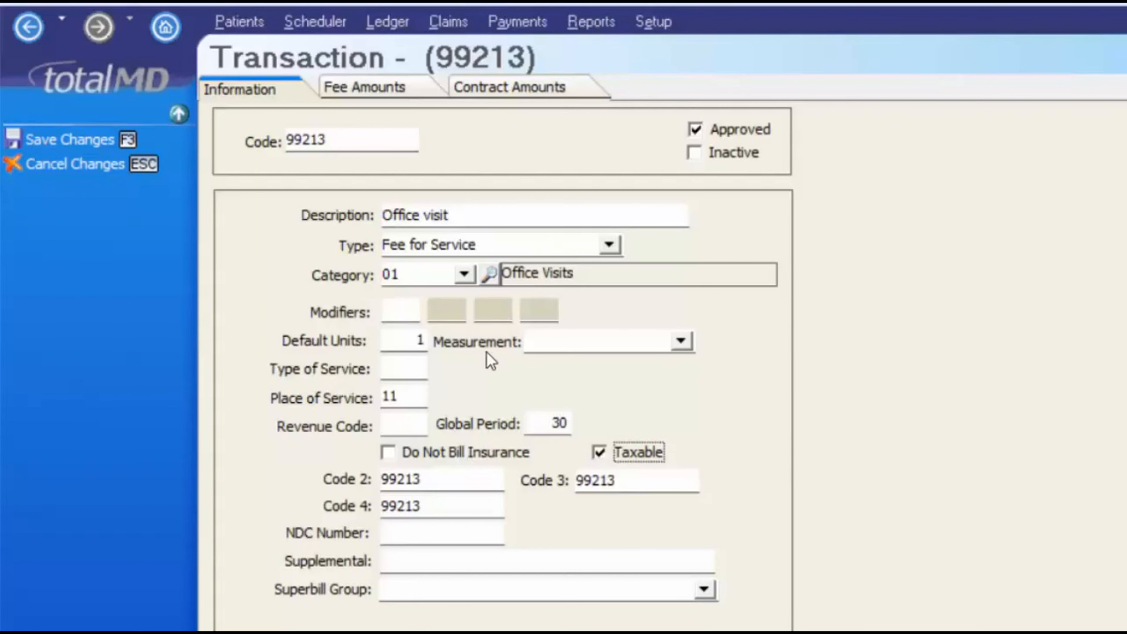
key("space")
left_click(428, 478)
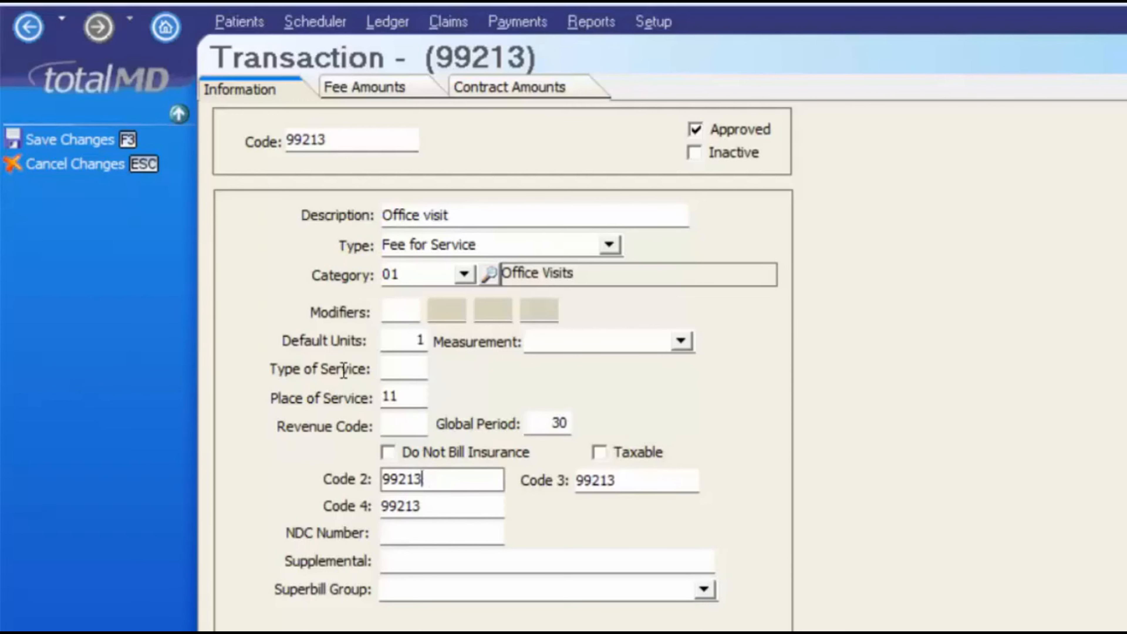
type(".3")
key("Tab")
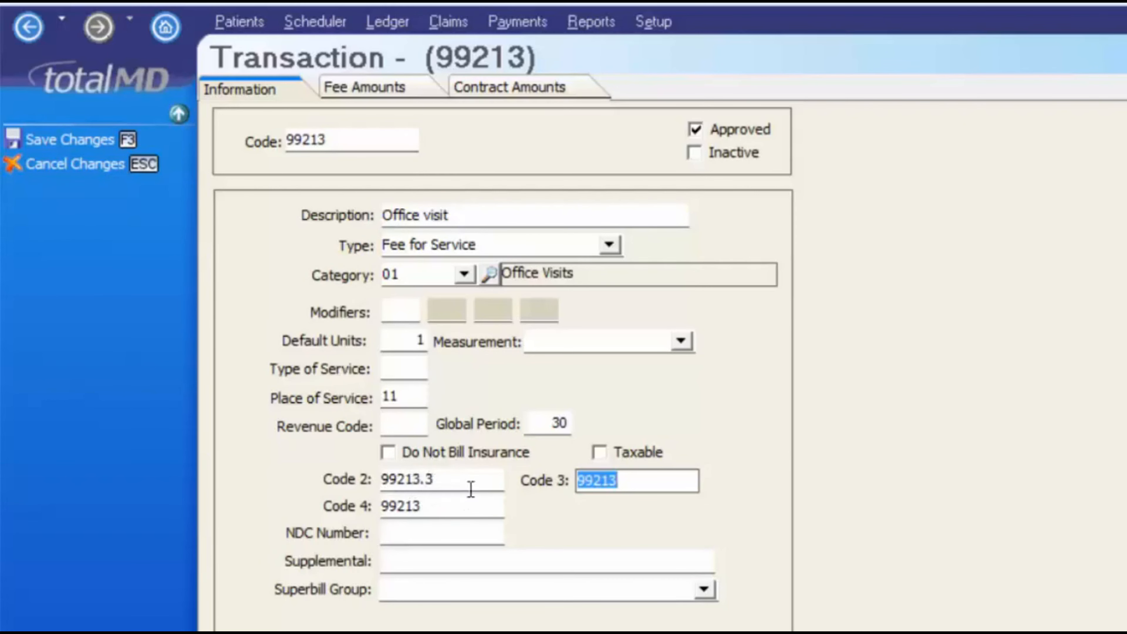
left_click(460, 489)
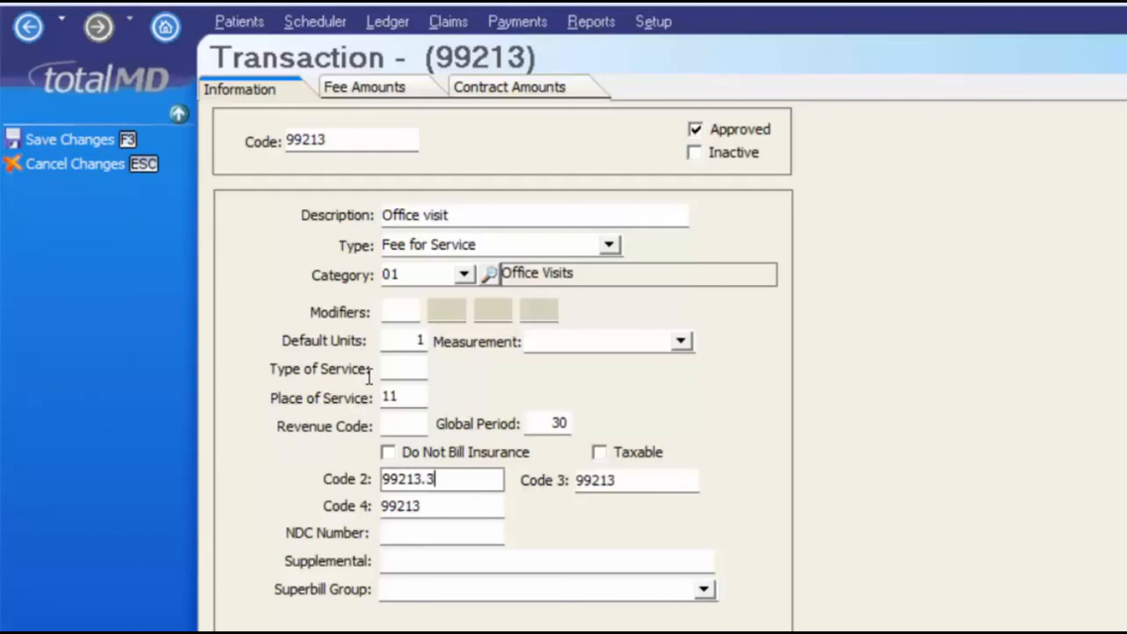
key("BackSpace")
key("BackSpace")
left_click(462, 534)
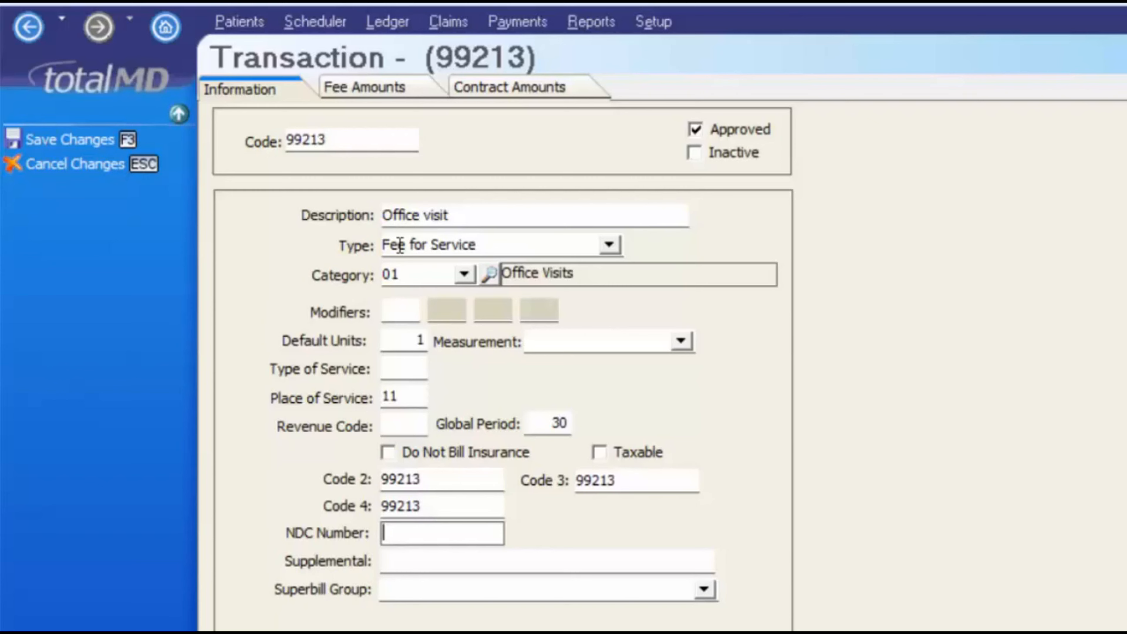
key("Tab")
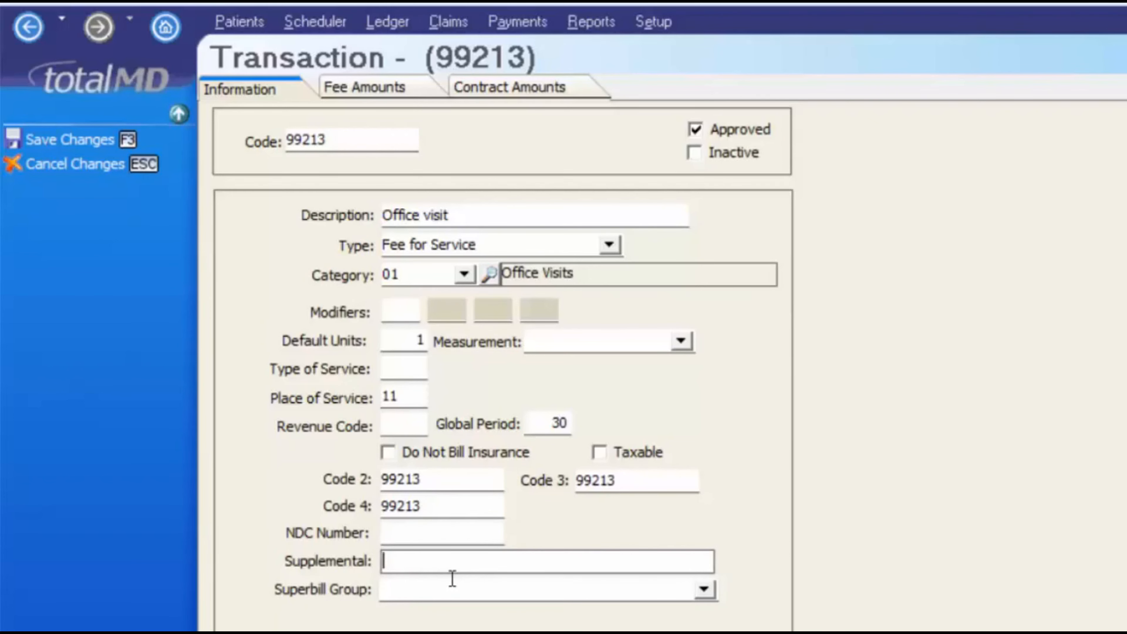
key("Tab")
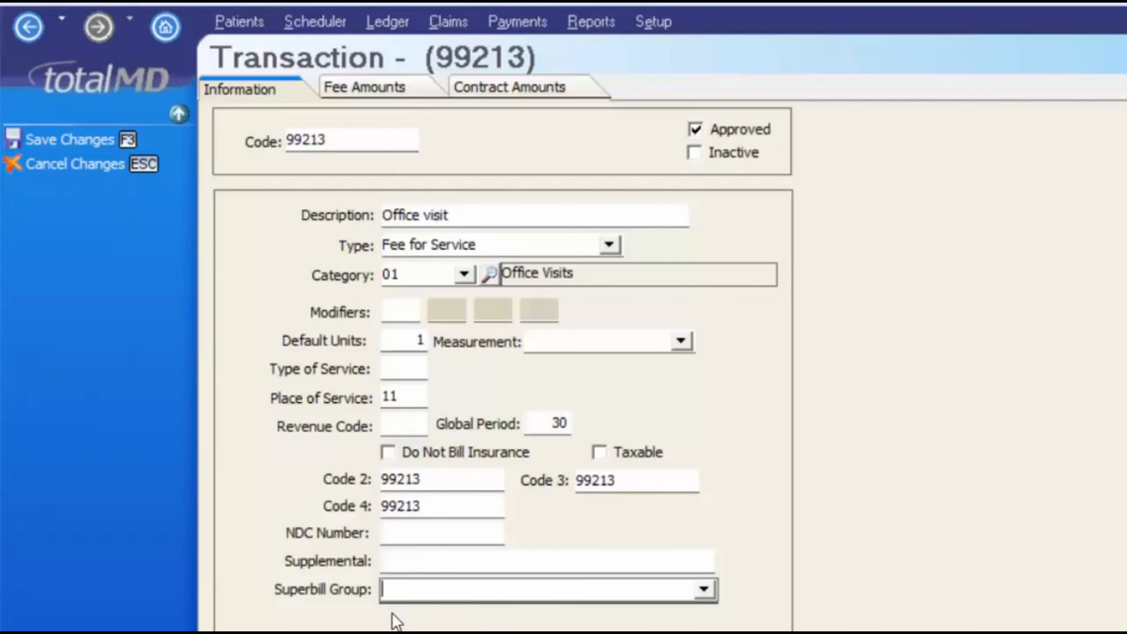
key("Tab")
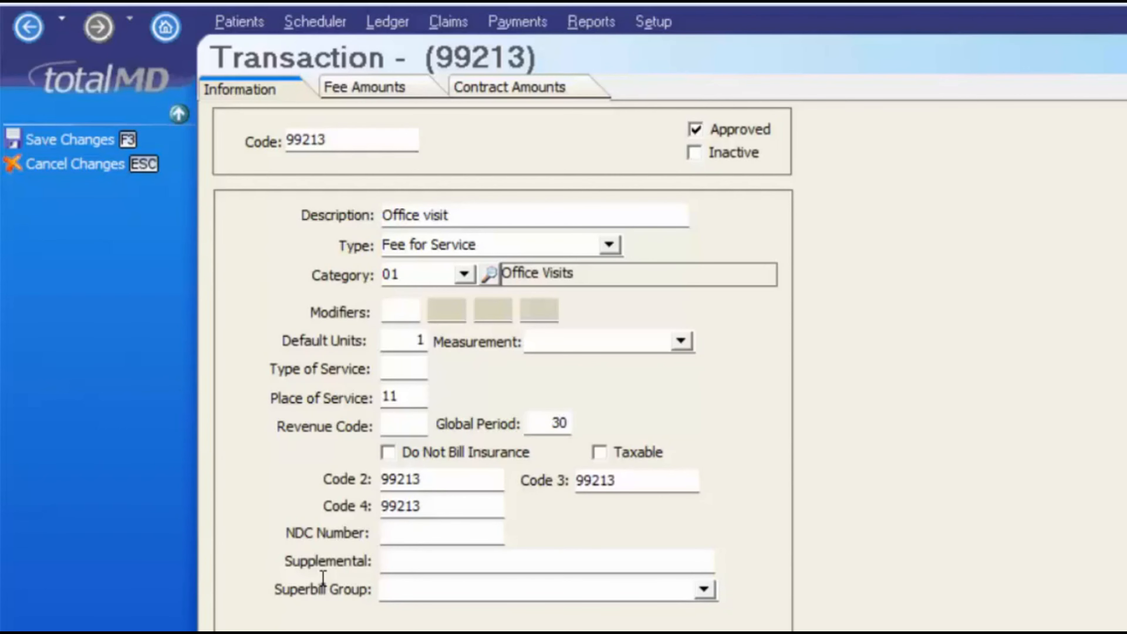
Enter a fee of 50 in row 1, then confirm saving to view Contract Amounts
left_click(390, 96)
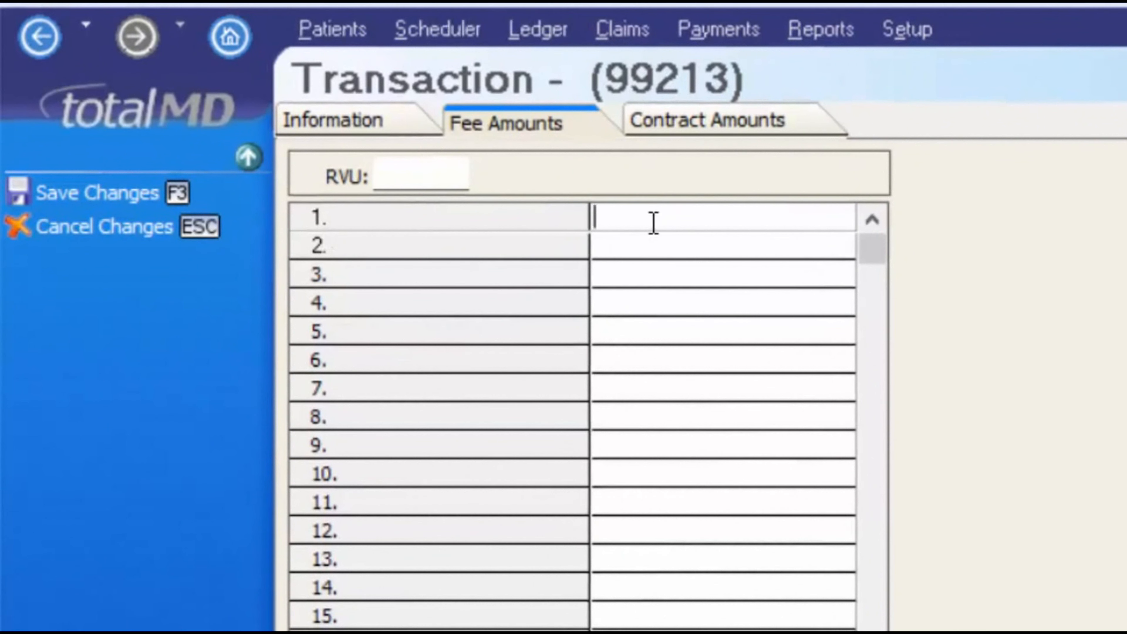
type("50")
left_click(708, 120)
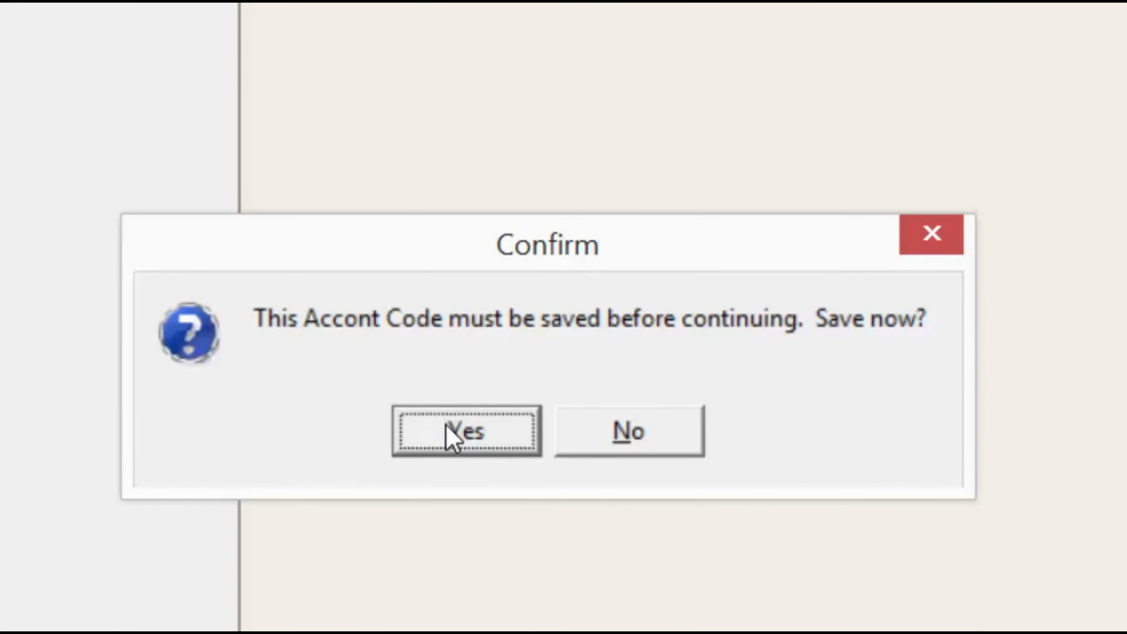
left_click(449, 433)
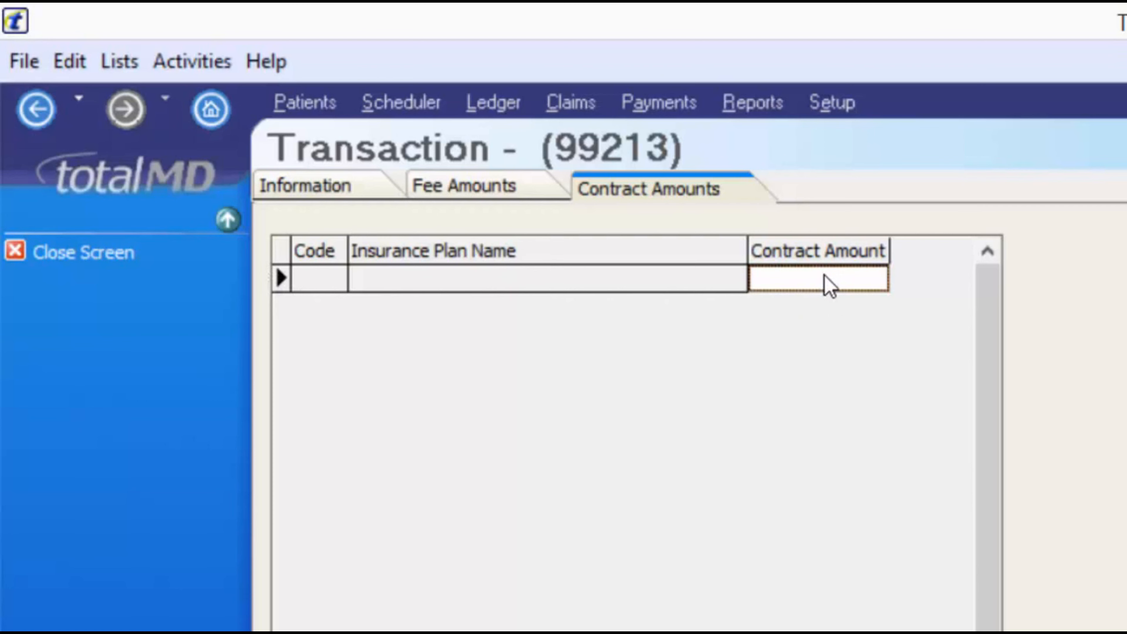
Close the 99213 transaction from its Information tab, returning to the Service Code List
left_click(848, 286)
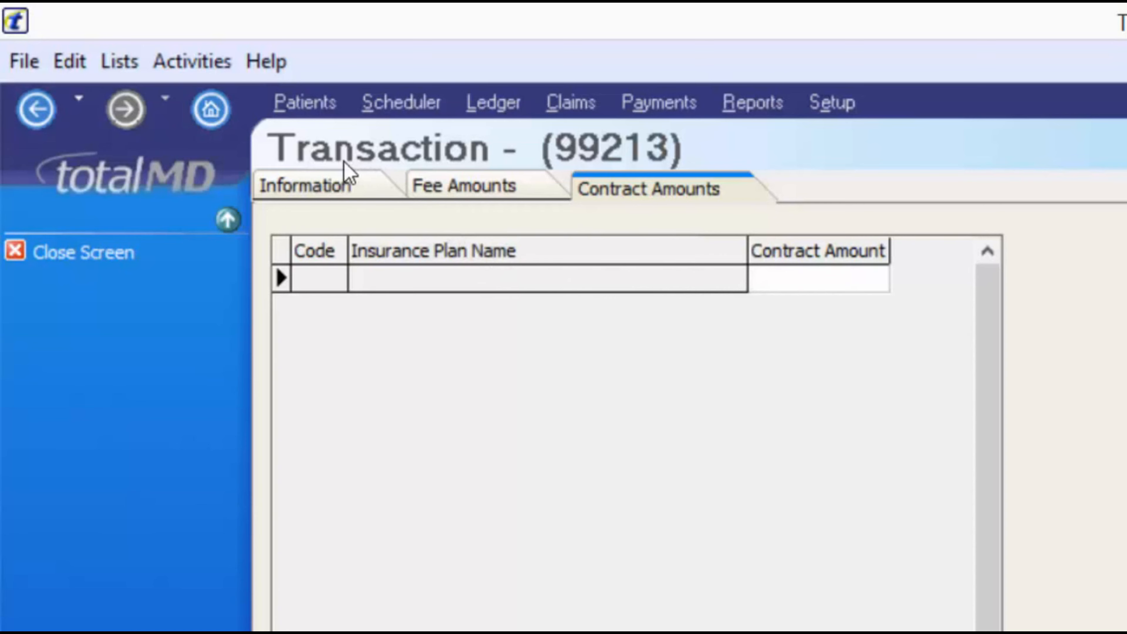
left_click(326, 193)
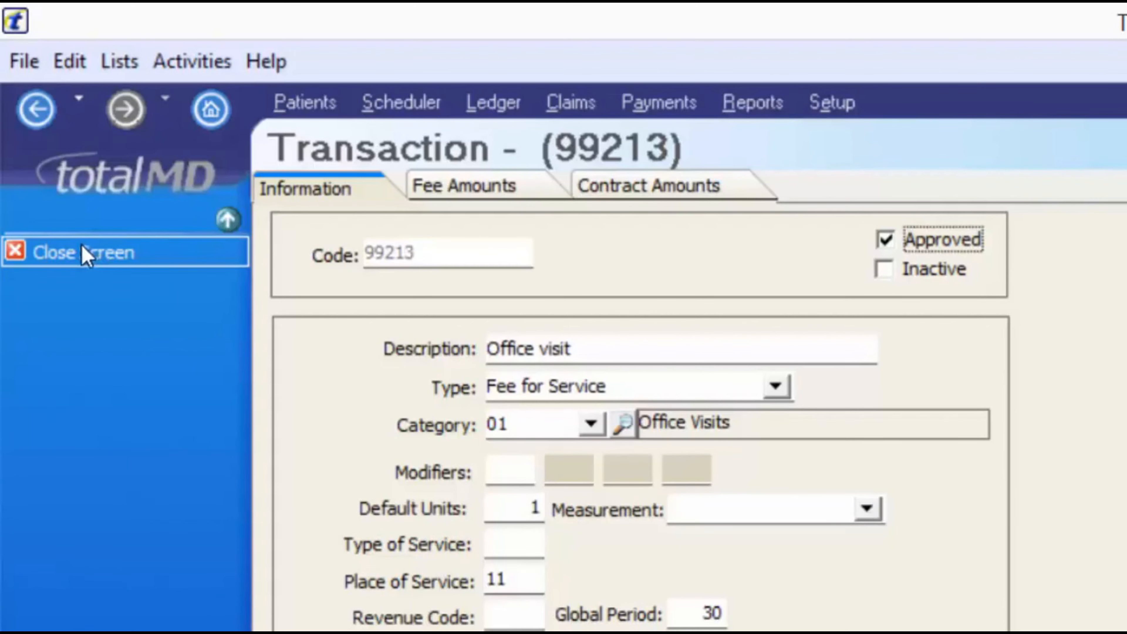
left_click(73, 260)
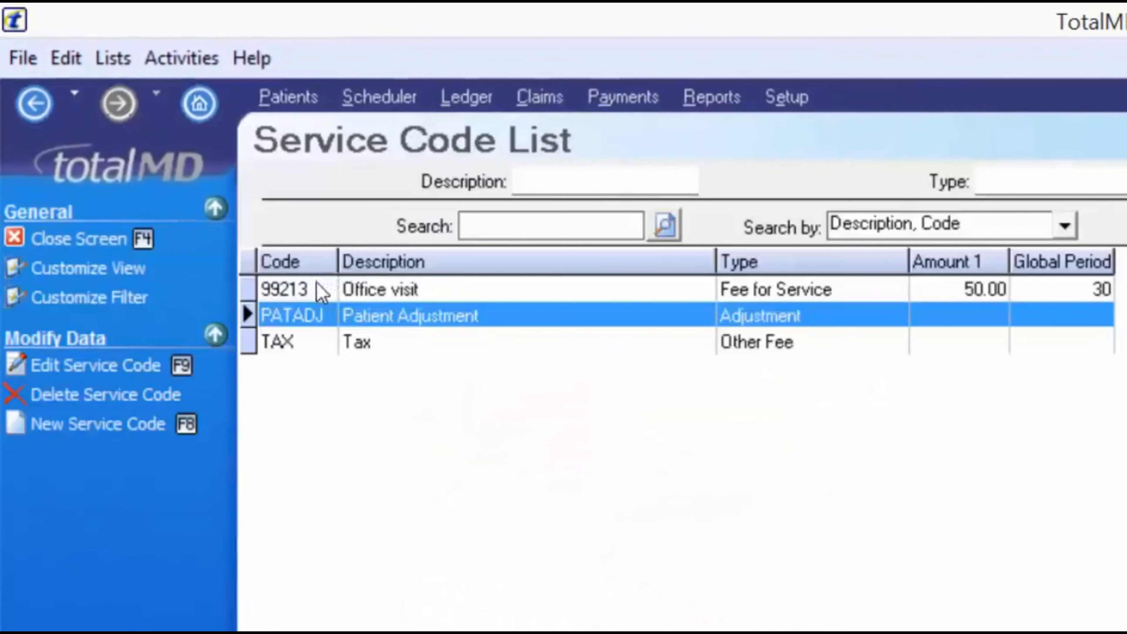
Select 99213 Office visit, close the Service Code List, and open the fee schedules setup
left_click(394, 294)
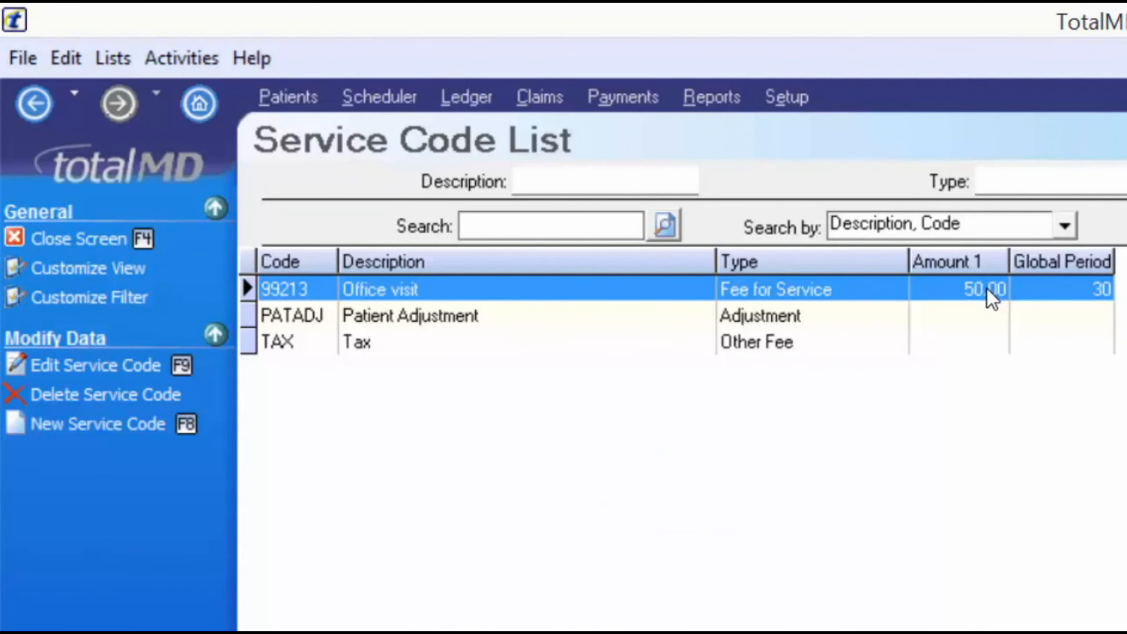
left_click(38, 246)
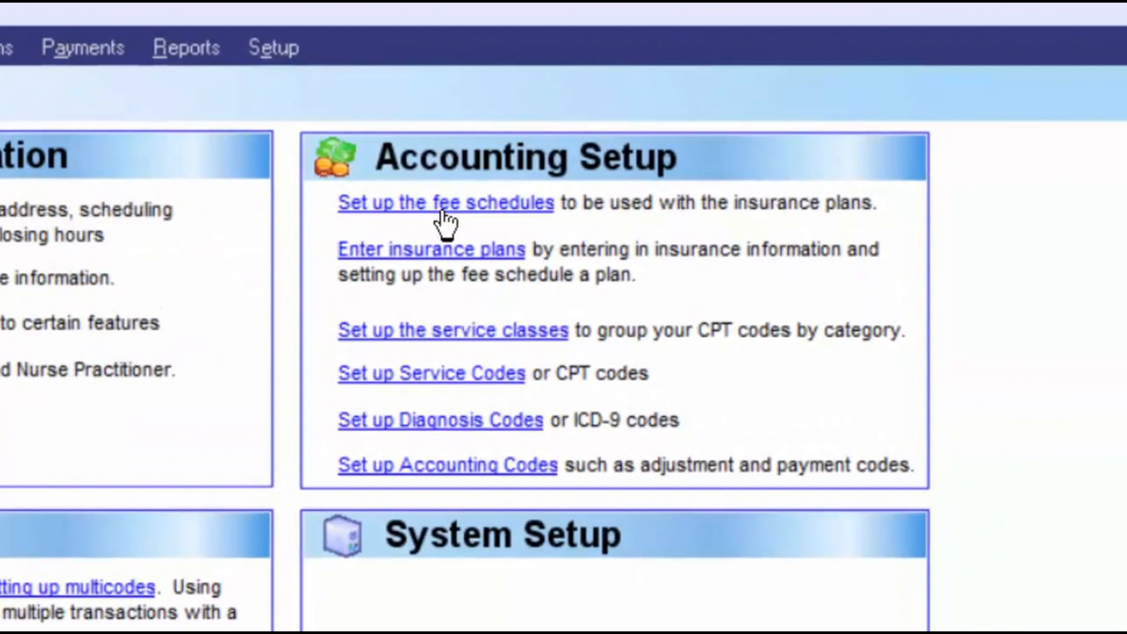
left_click(442, 212)
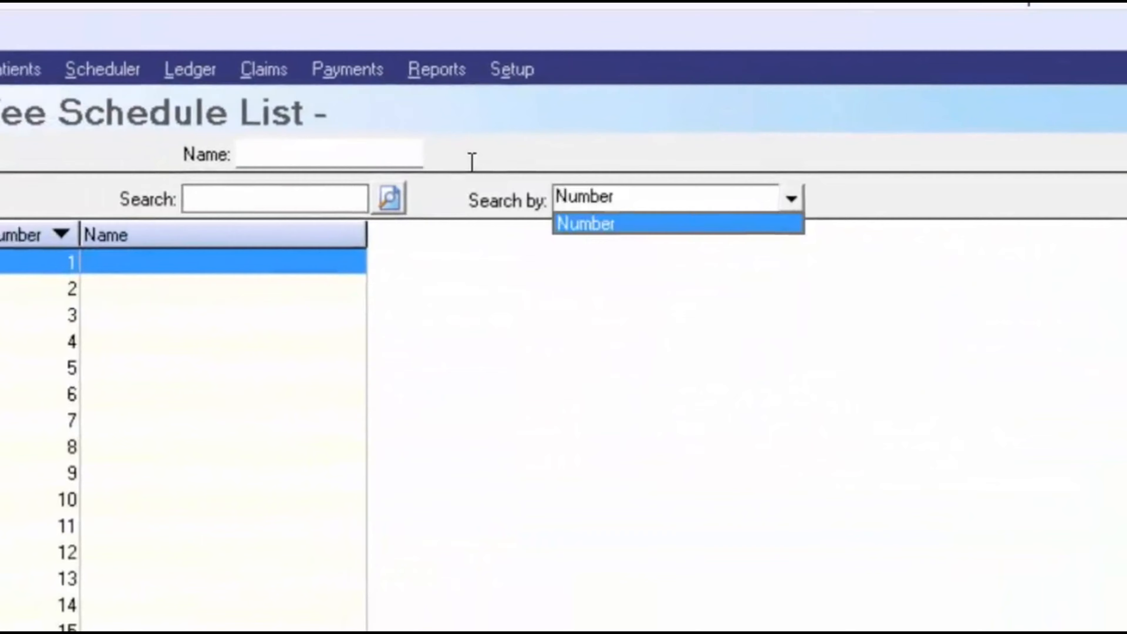
left_click(675, 273)
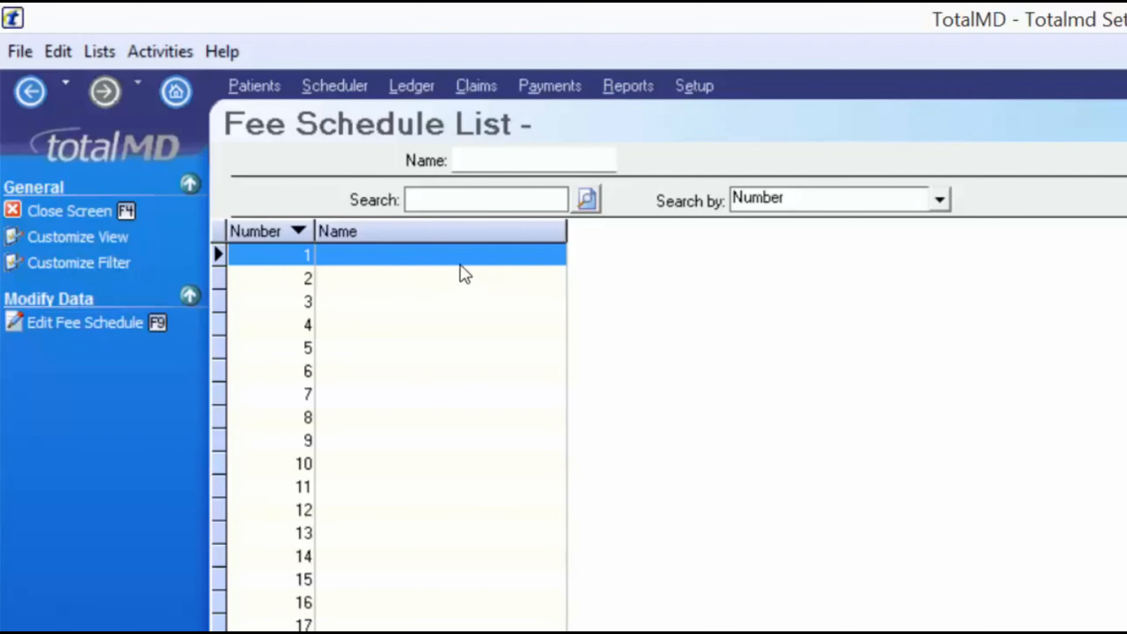
Start naming fee schedule 1 'Office Fees', then discard the unsaved changes
left_click(96, 328)
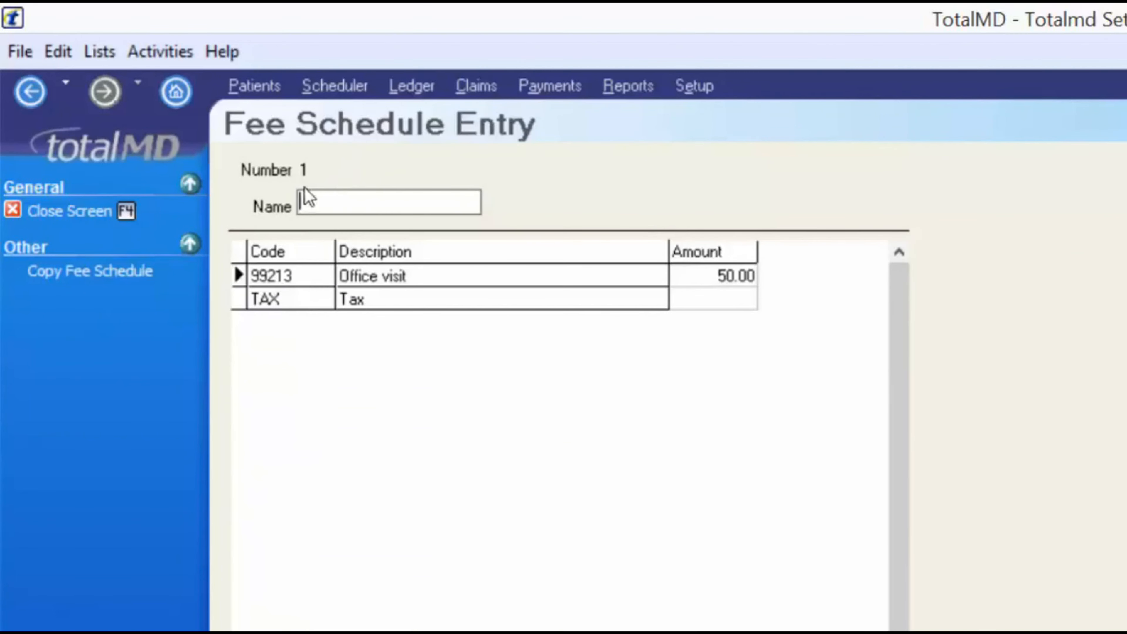
type("O")
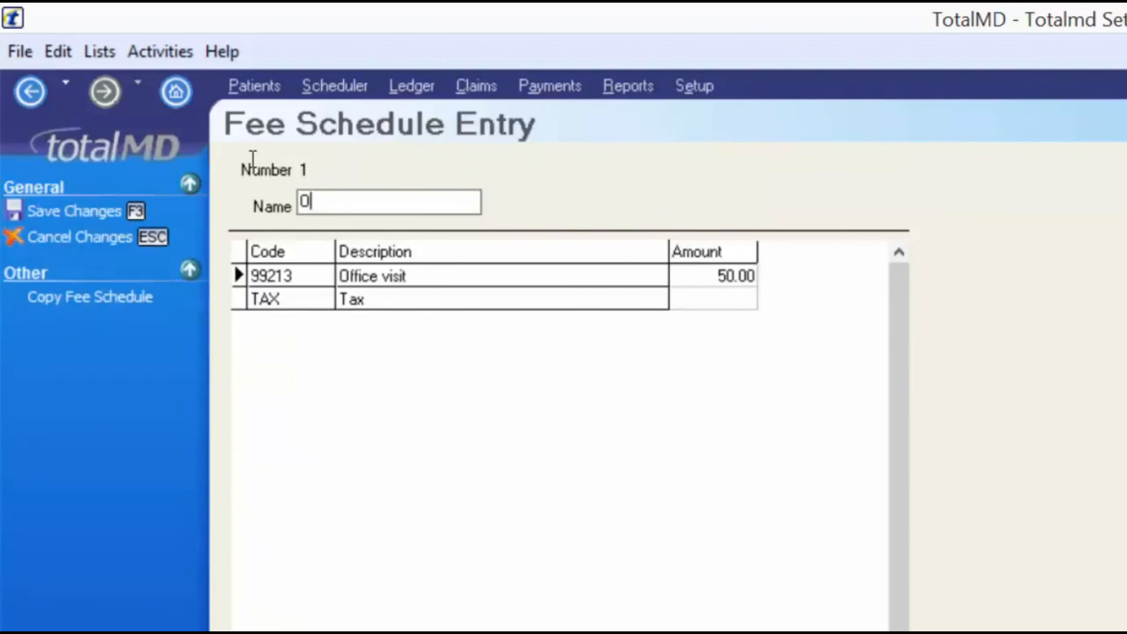
type("ffice Fees")
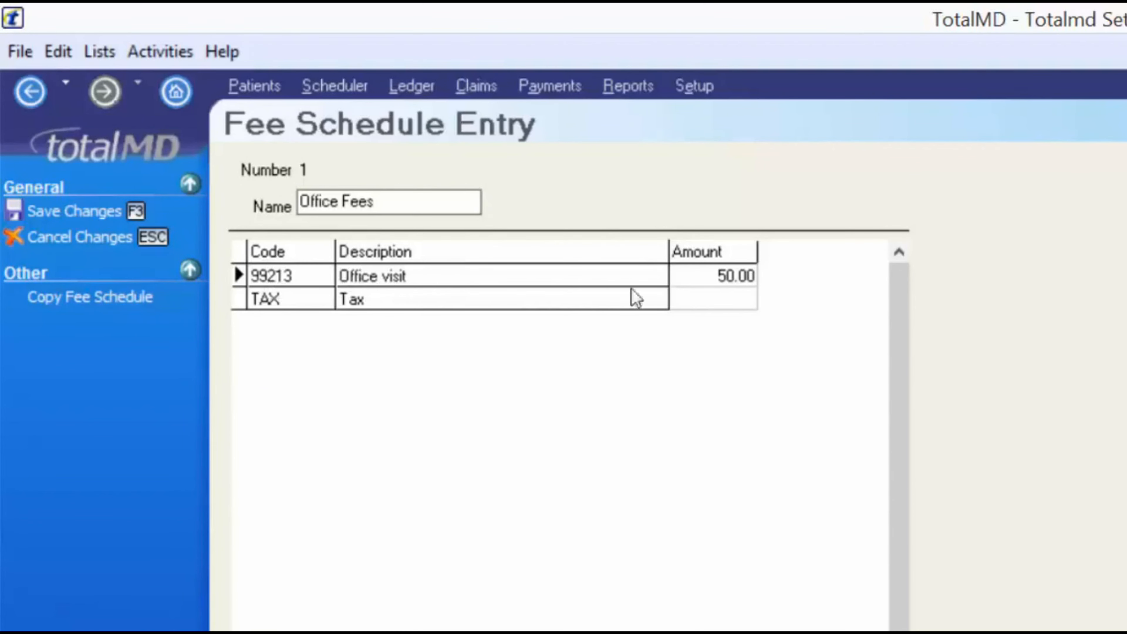
left_click(748, 279)
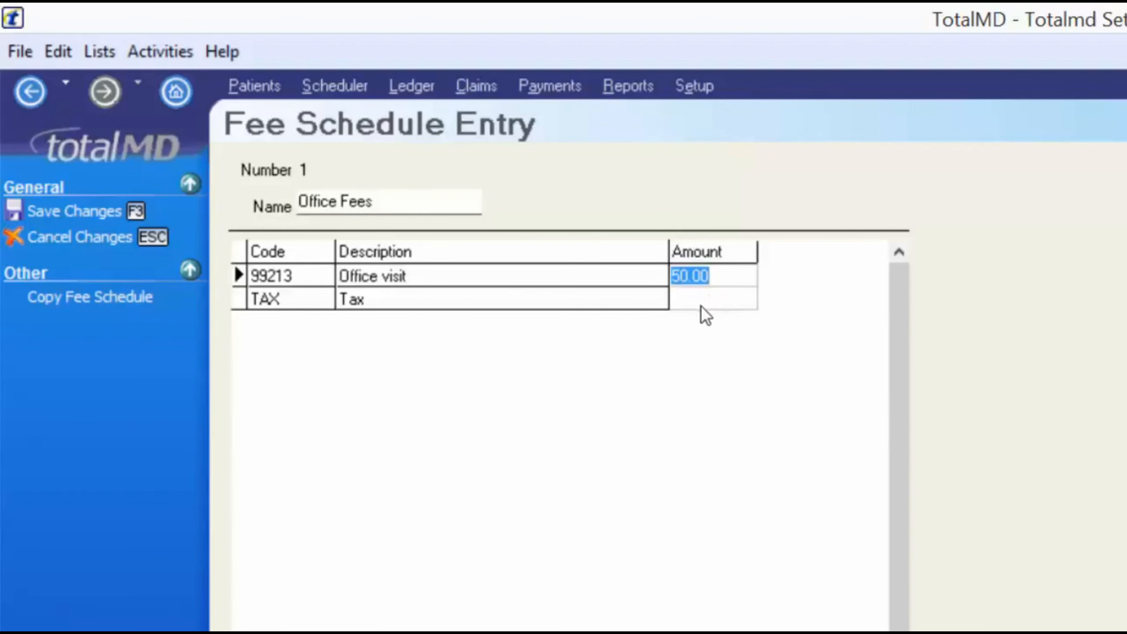
left_click(45, 209)
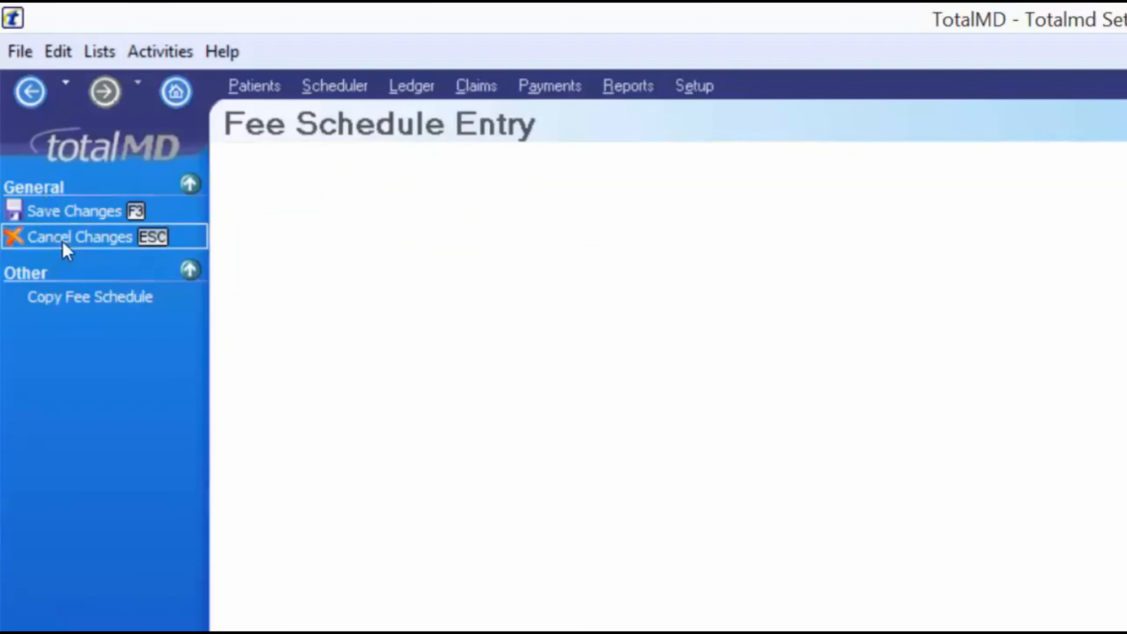
Rename fee schedule 1 to 'Office fees' and save it
left_click(311, 284)
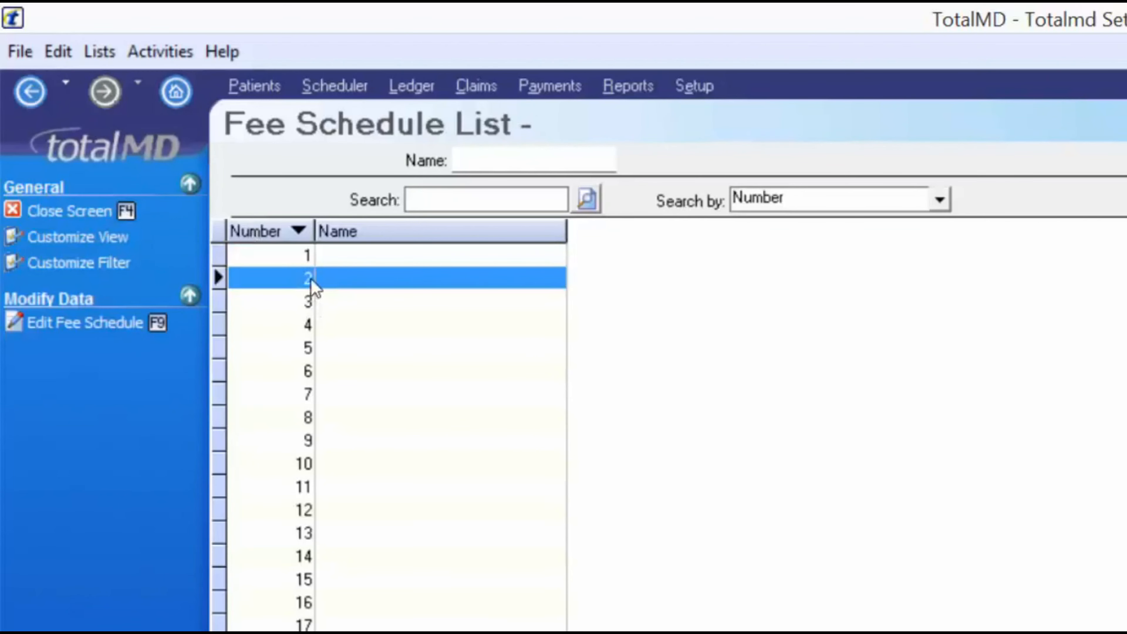
left_click(96, 322)
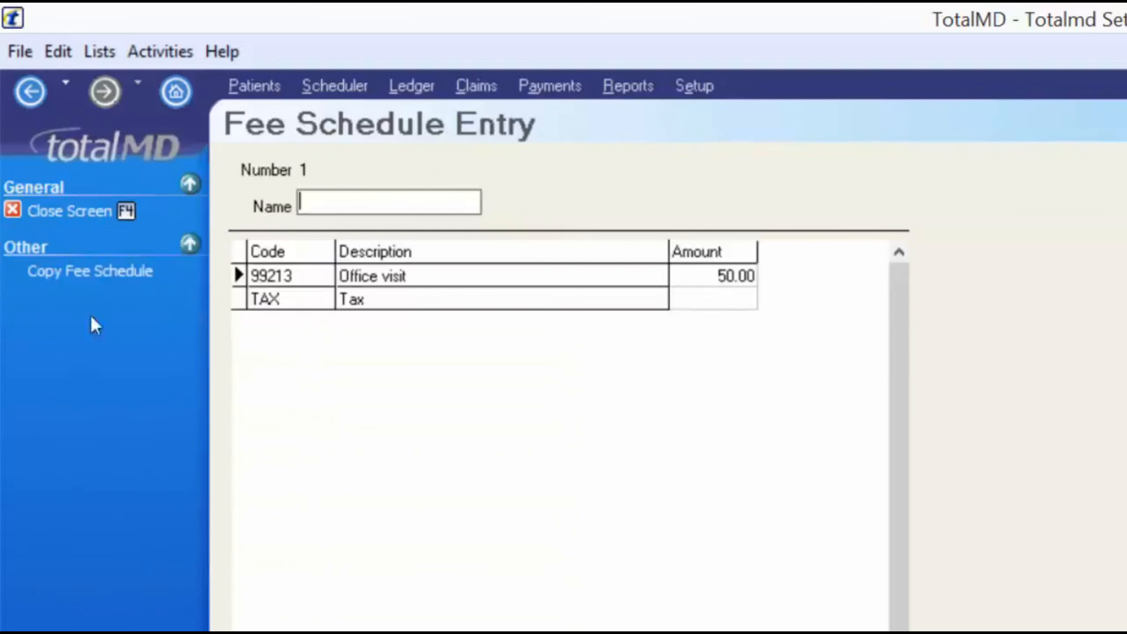
type("Office fees")
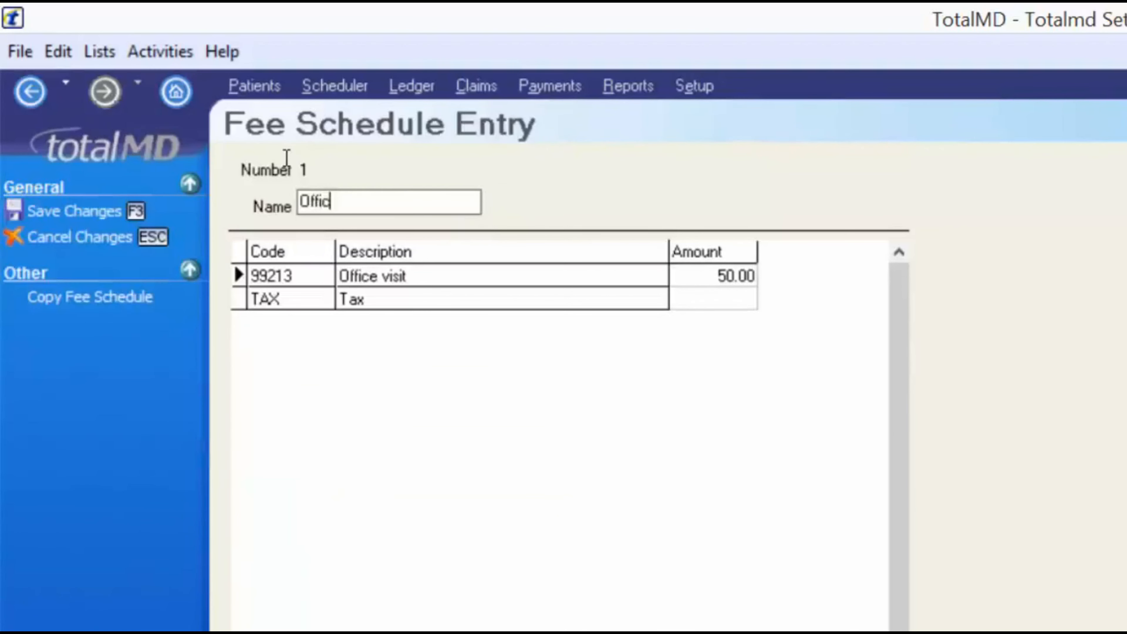
left_click(93, 213)
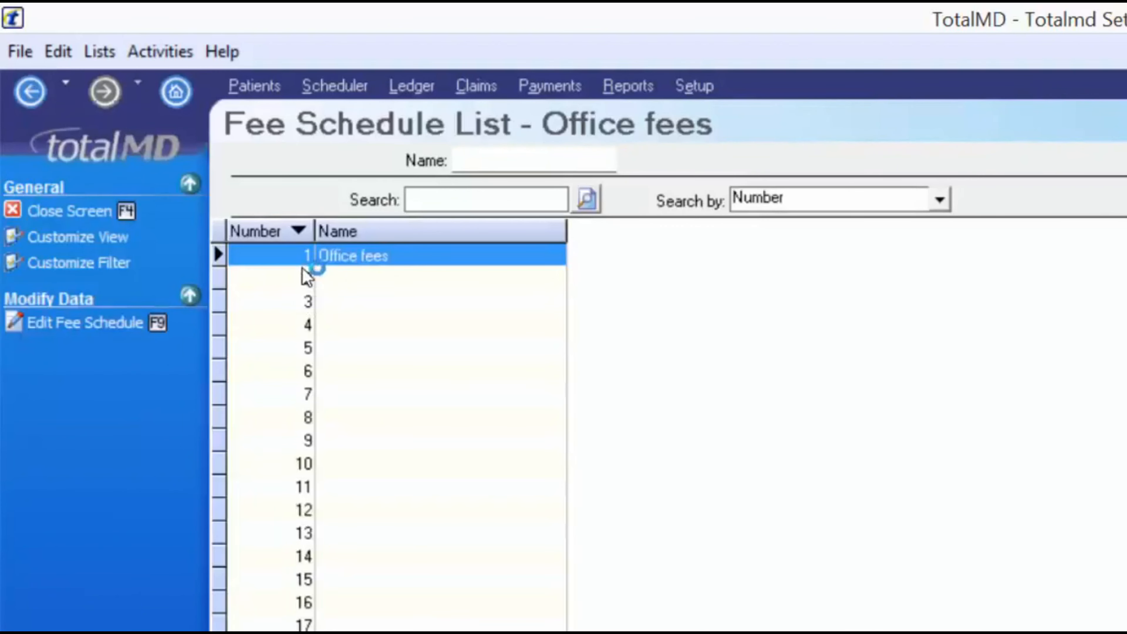
left_click(298, 284)
Name fee schedule 2 'Discount fees -10%' and begin copying fees into it
key("F9")
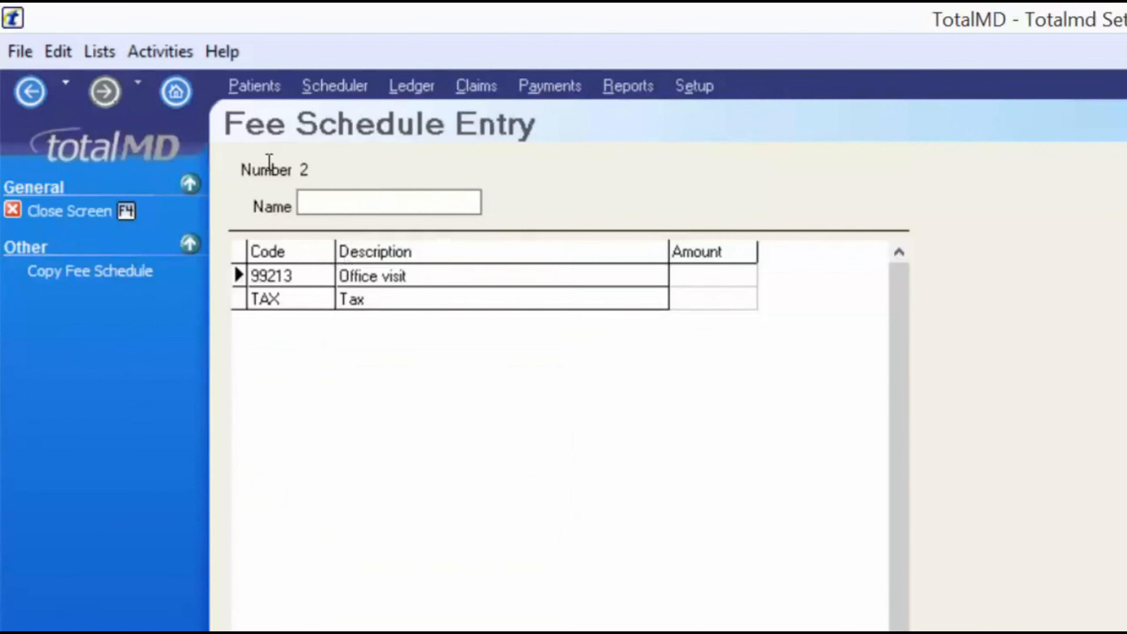
type("Discount fees")
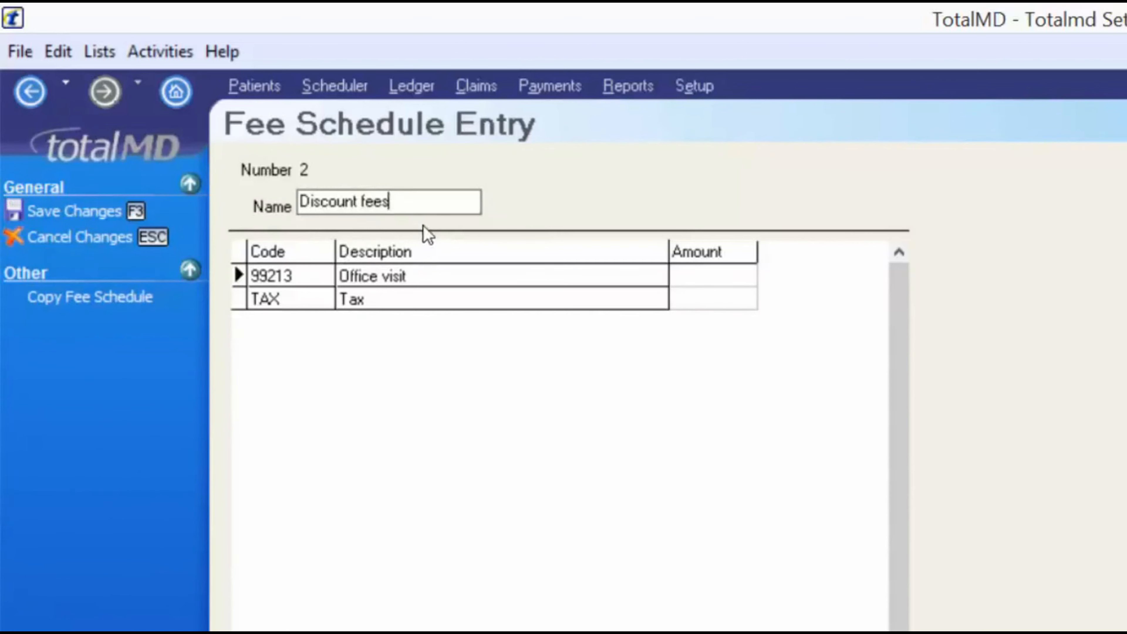
type(" -10%")
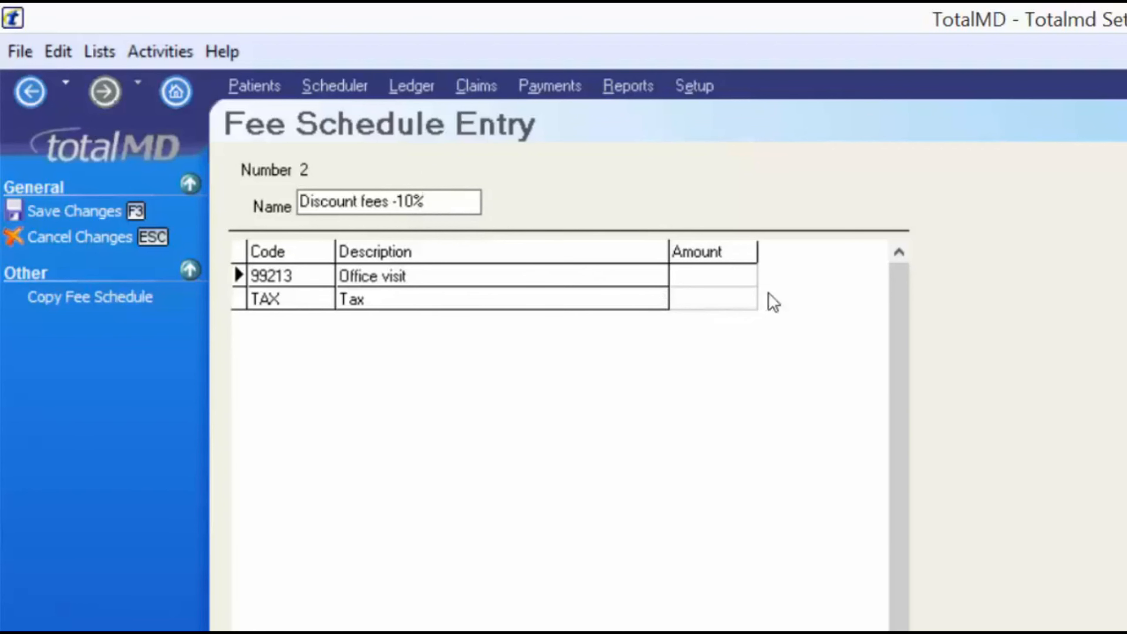
left_click(721, 280)
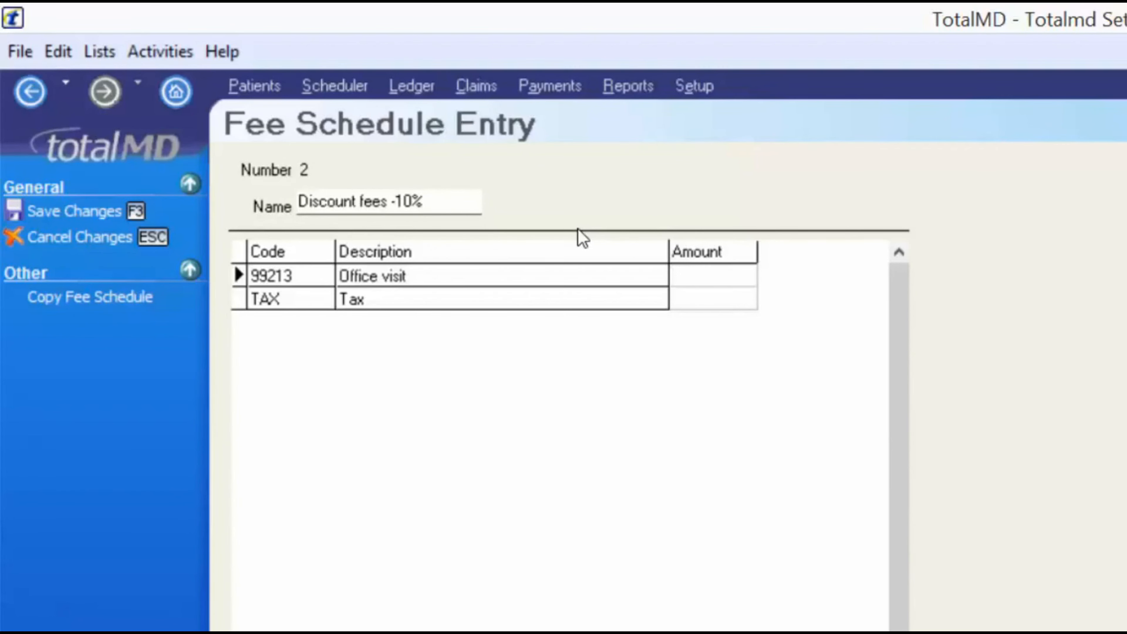
left_click(164, 295)
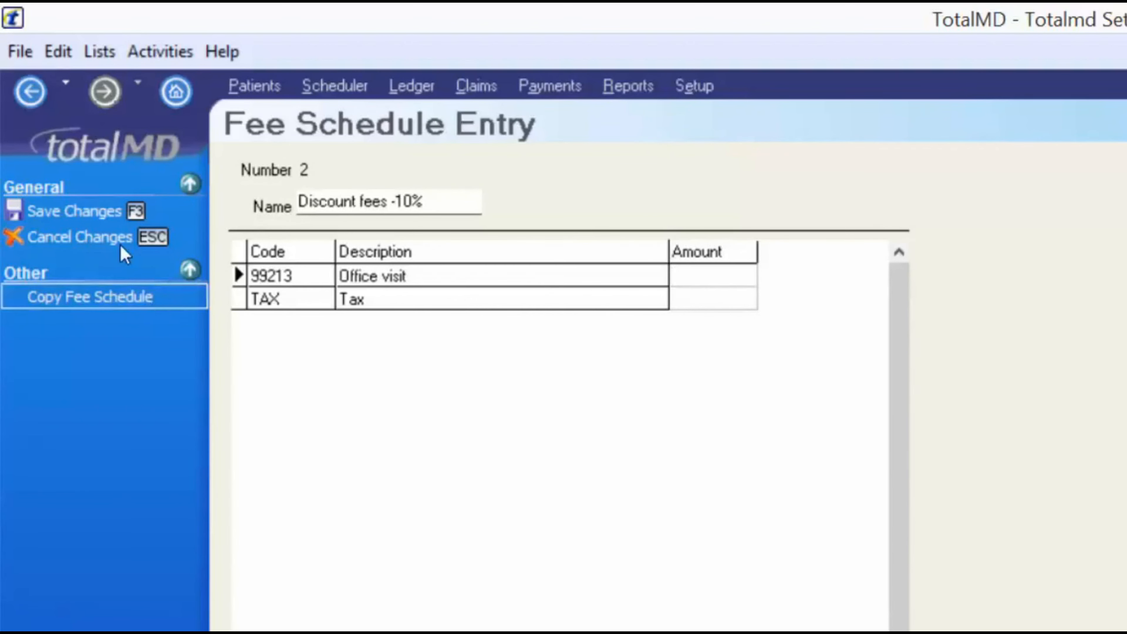
Copy Office fees at 90 percent, making Office visit 45.00, and save the schedule
left_click(123, 246)
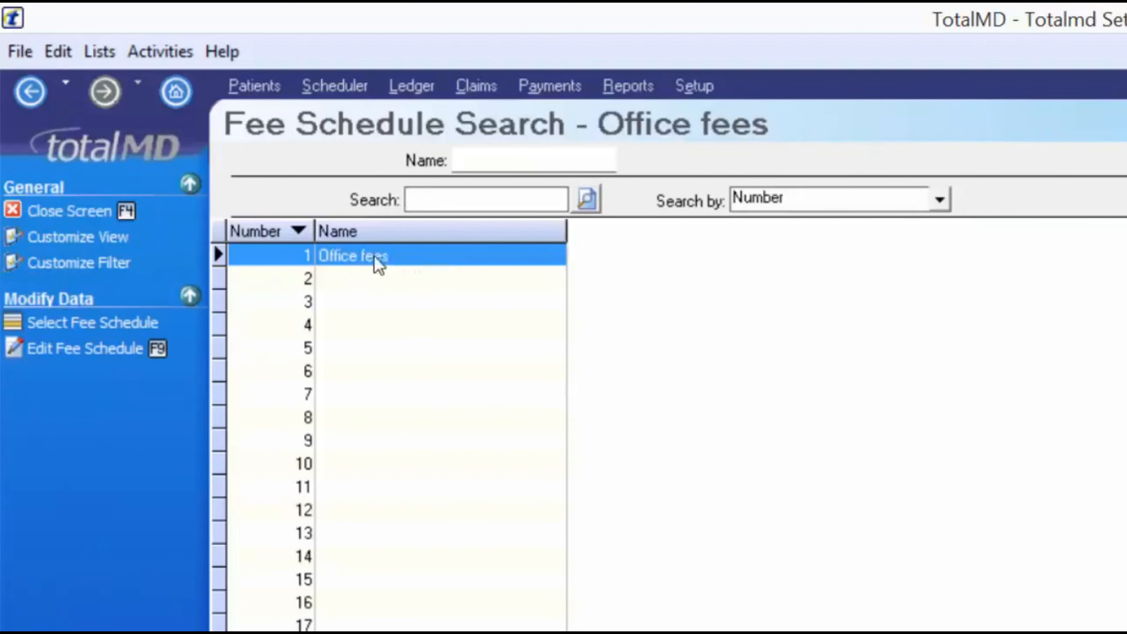
left_click(65, 260)
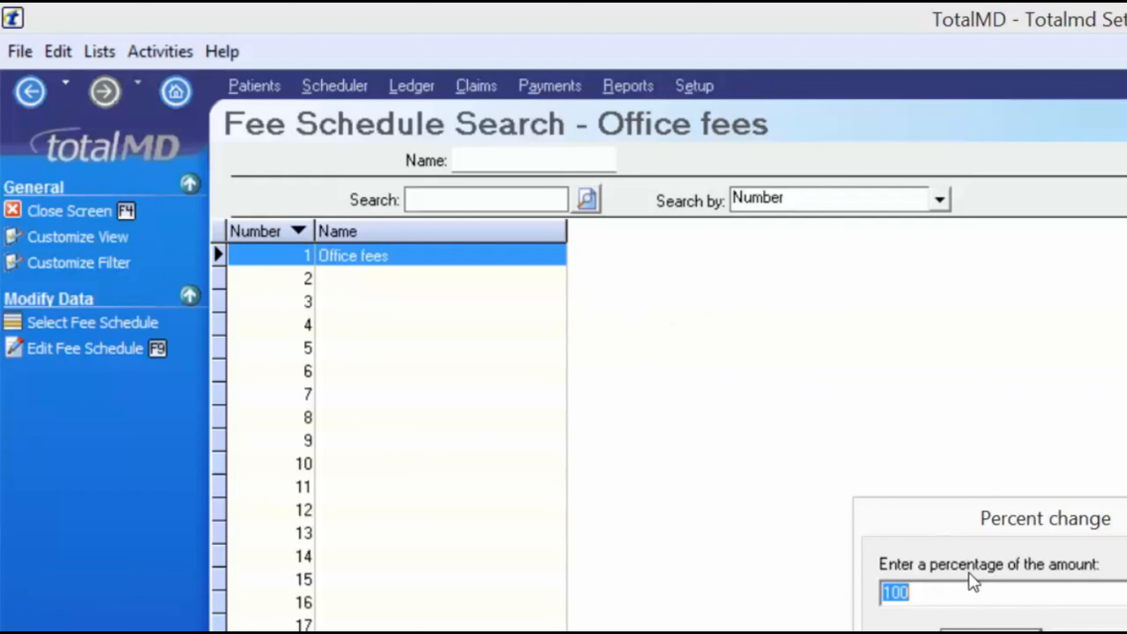
type("90")
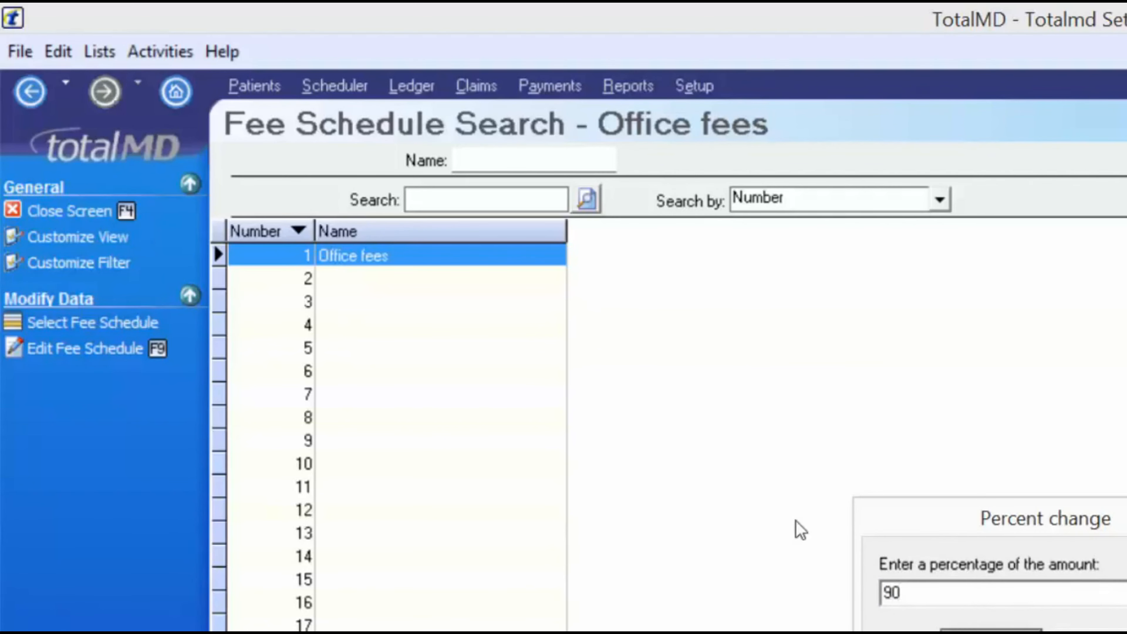
key("Return")
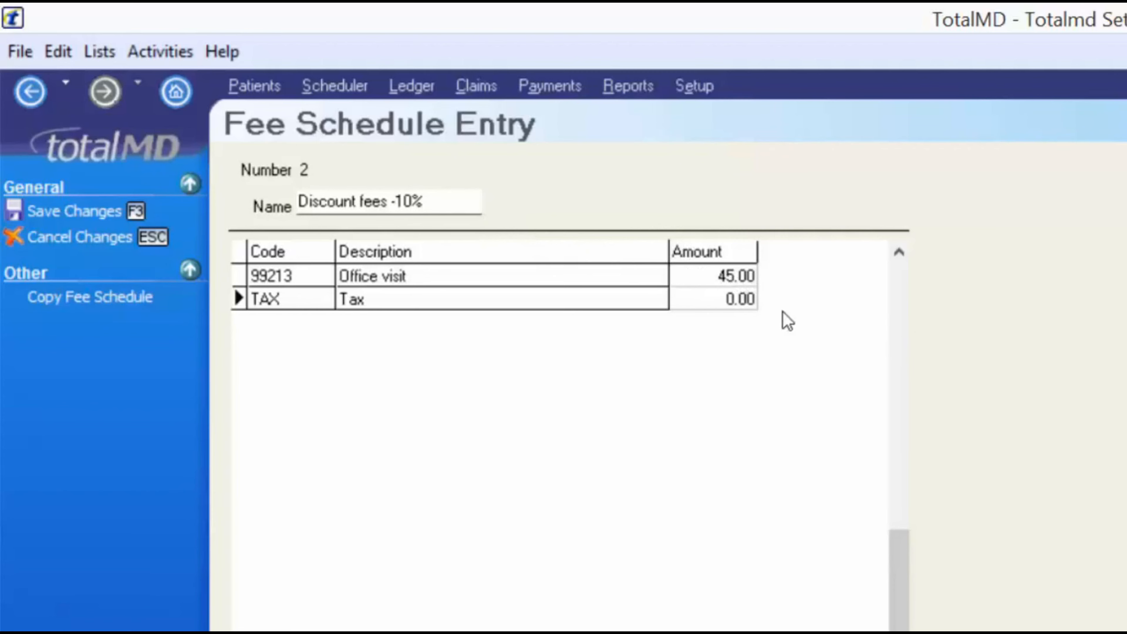
left_click(112, 211)
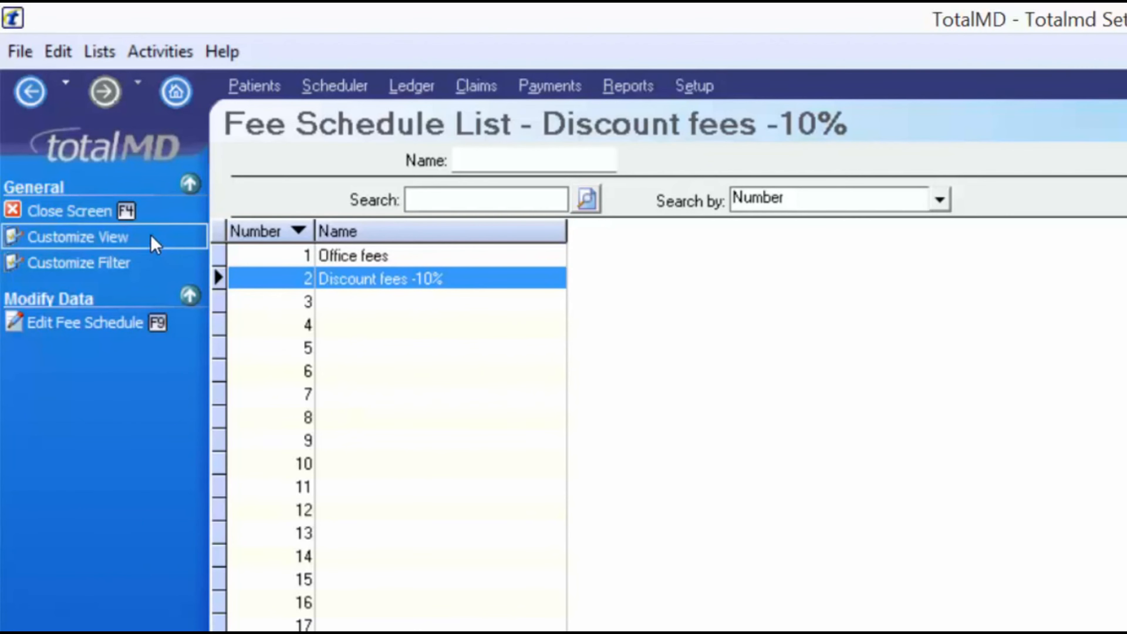
Close the fee schedule list and open the Service Class List
left_click(93, 209)
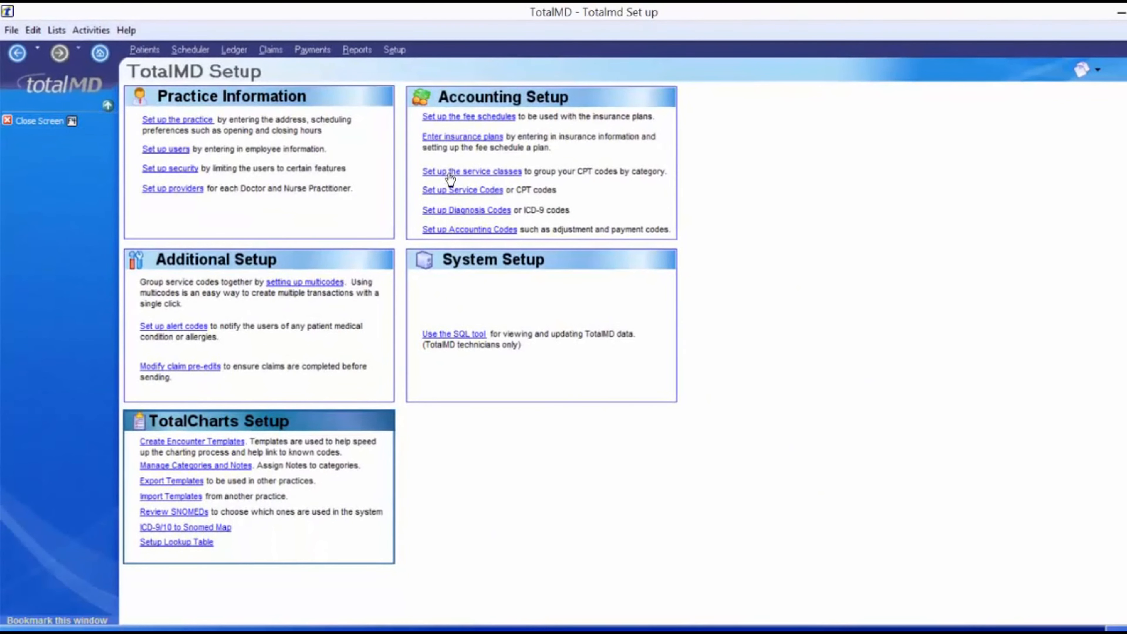
left_click(449, 175)
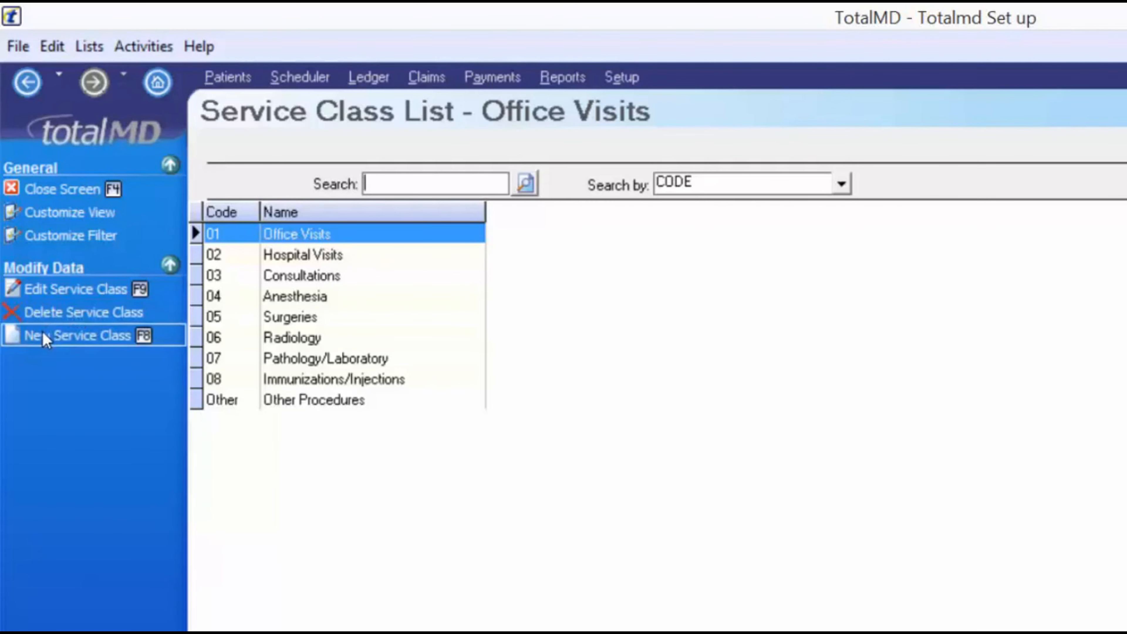
key("F8")
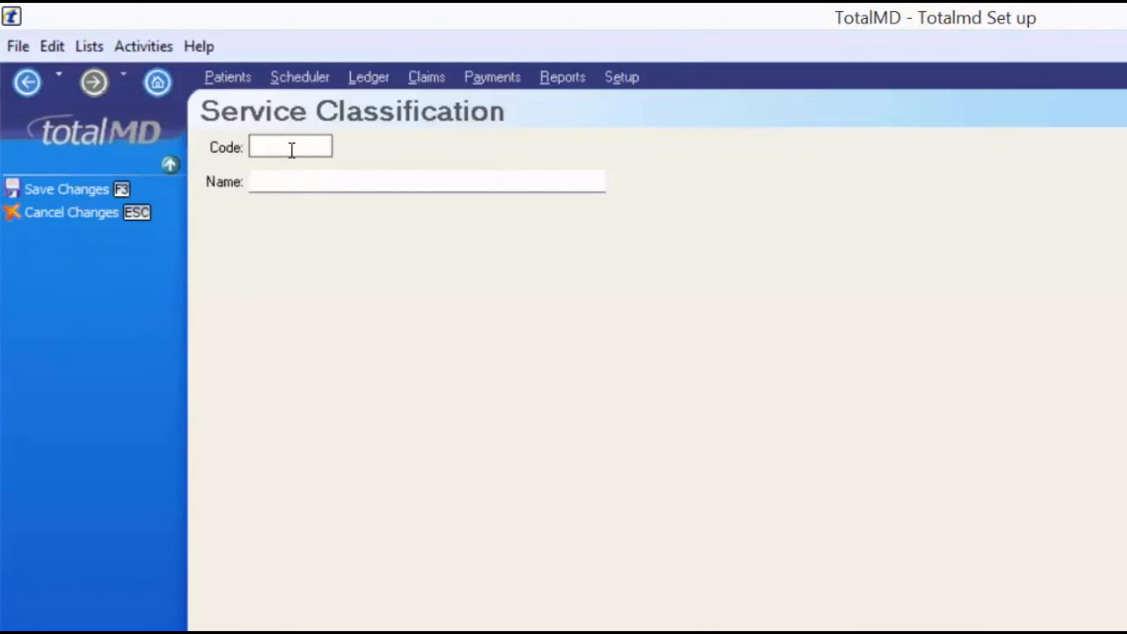
left_click(106, 214)
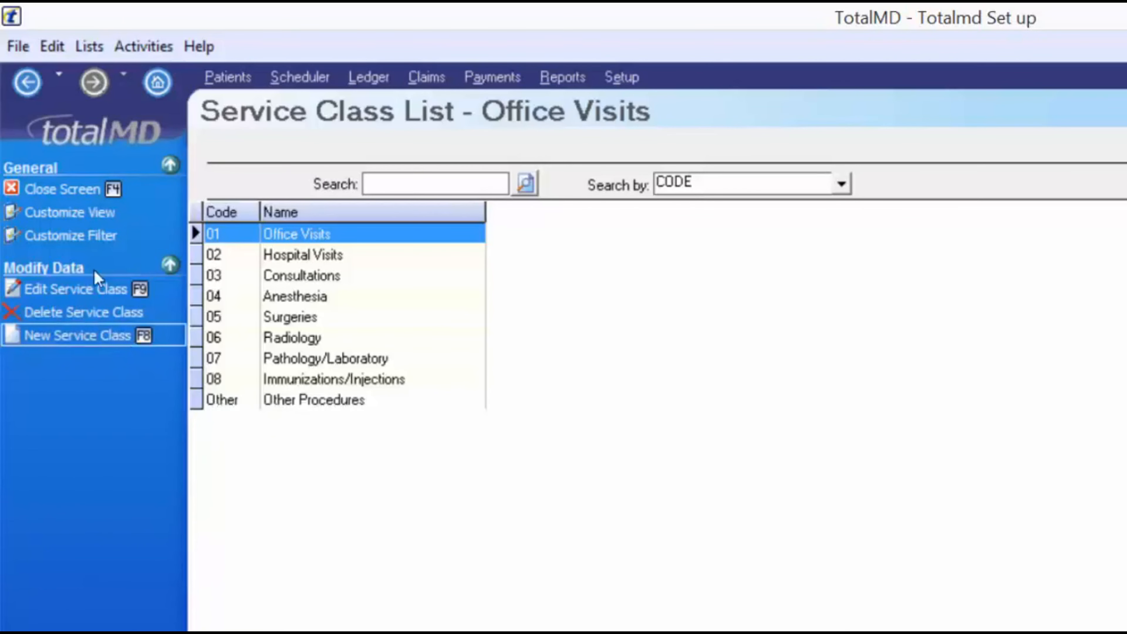
Create service class code 'Prod' named 'Products', save it, and close the list
left_click(120, 338)
type("Produ")
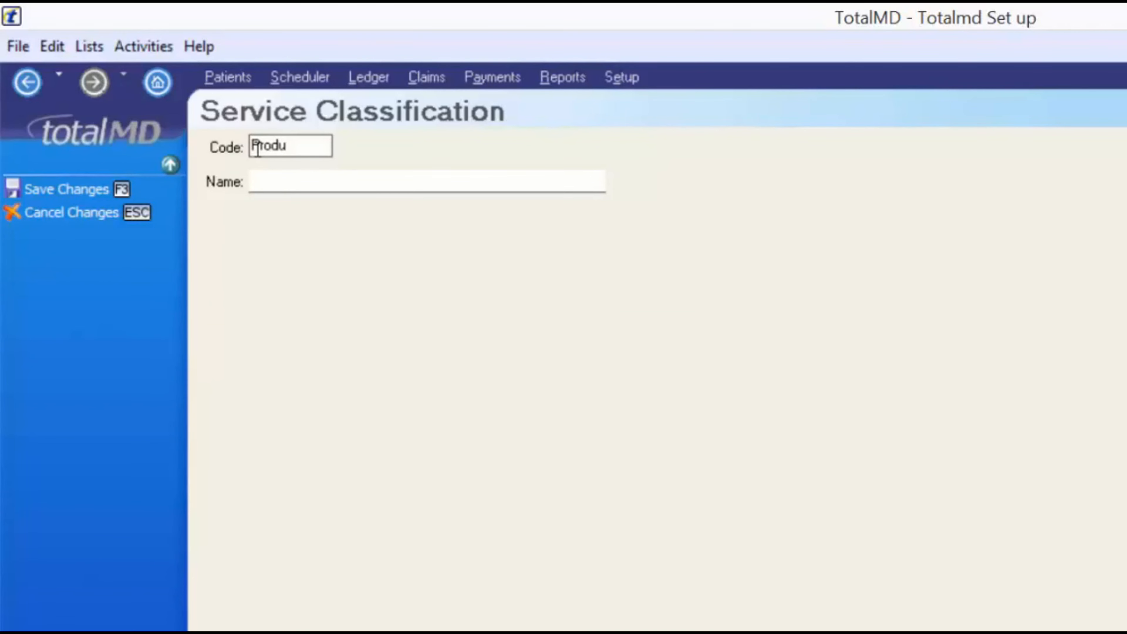
key("BackSpace")
key("Tab")
type("Pr")
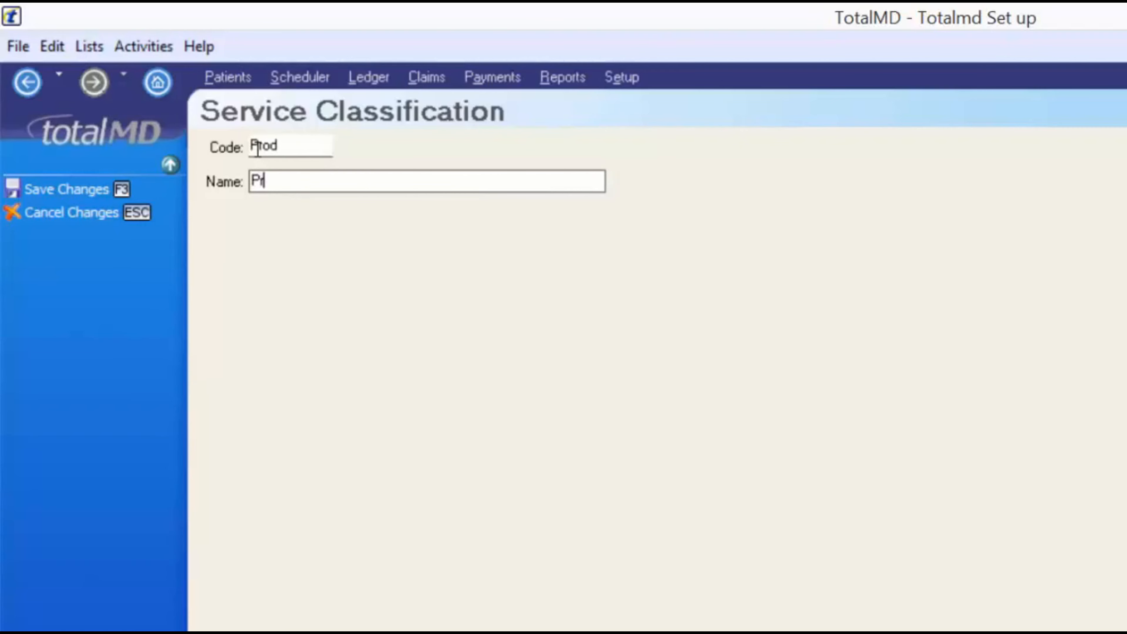
type("oducts")
left_click(43, 189)
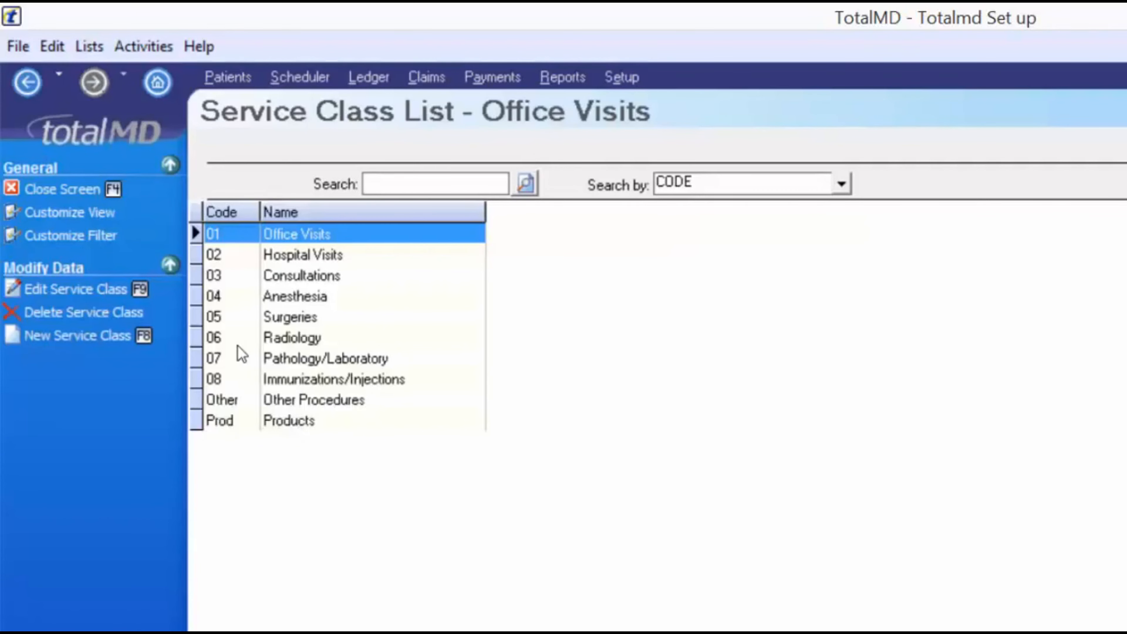
left_click(290, 425)
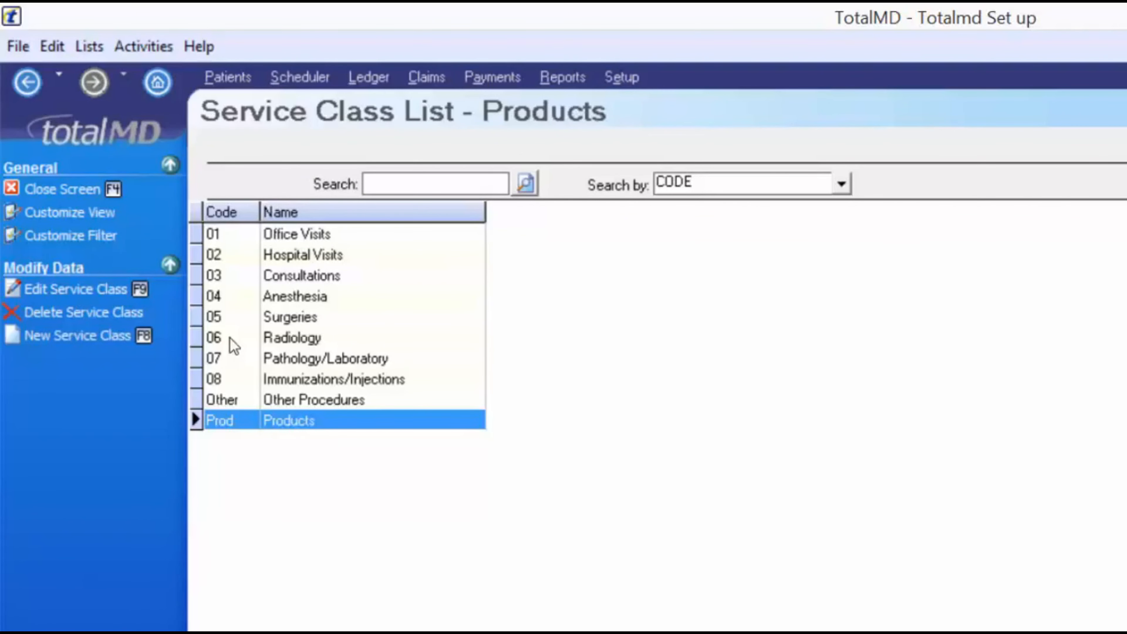
left_click(90, 189)
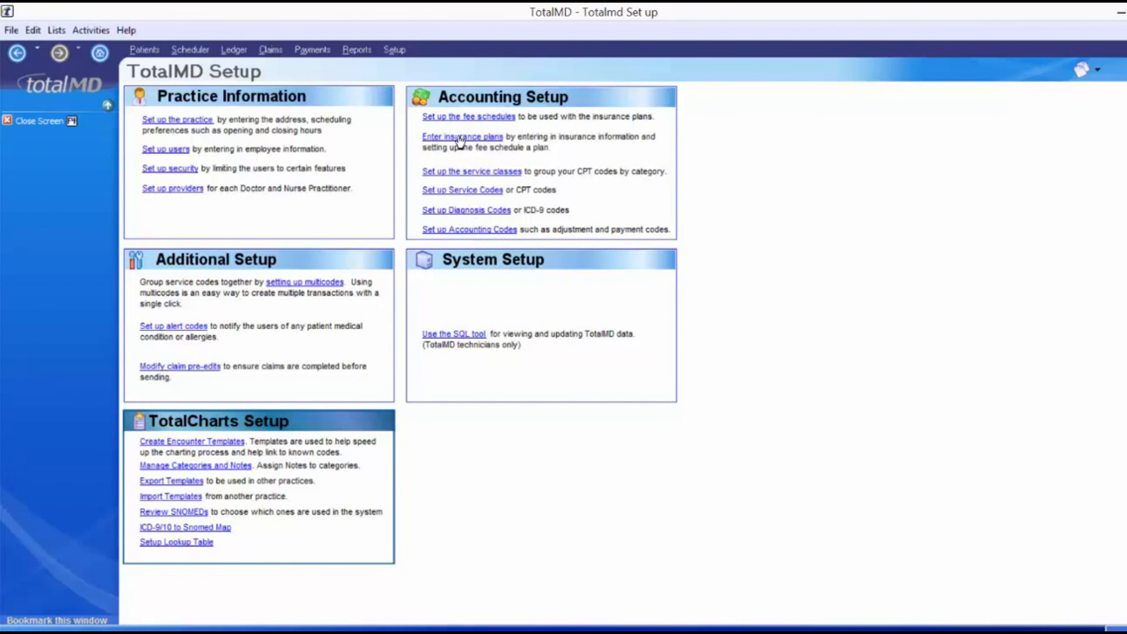
Add diagnosis code 250.02 'Diabetes' with ICD10 left unchecked and save it
left_click(477, 211)
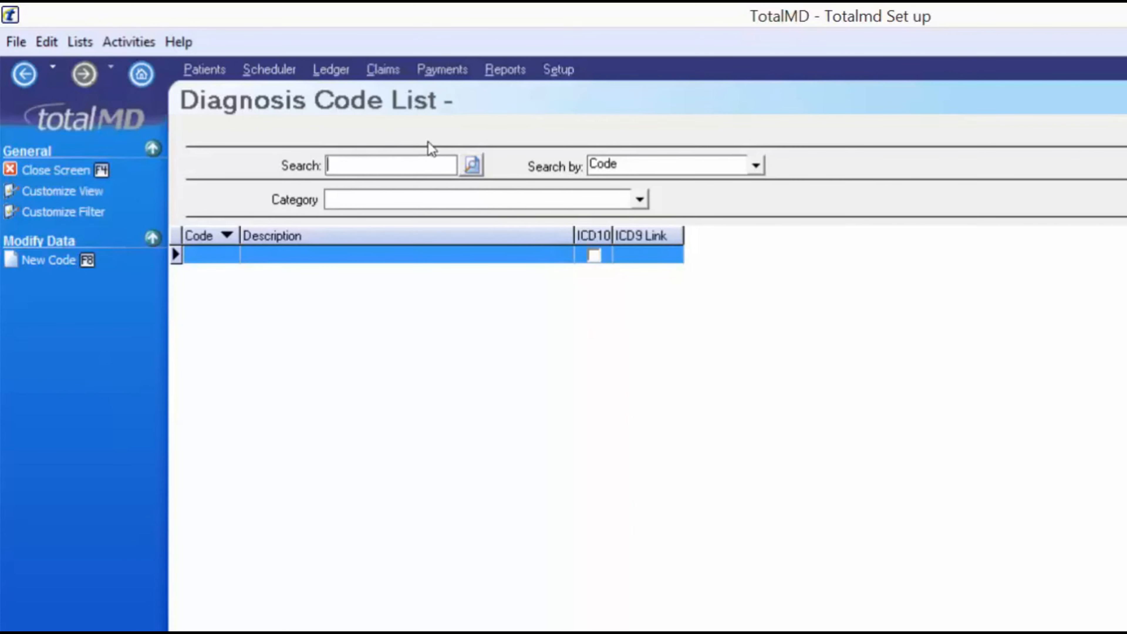
left_click(61, 259)
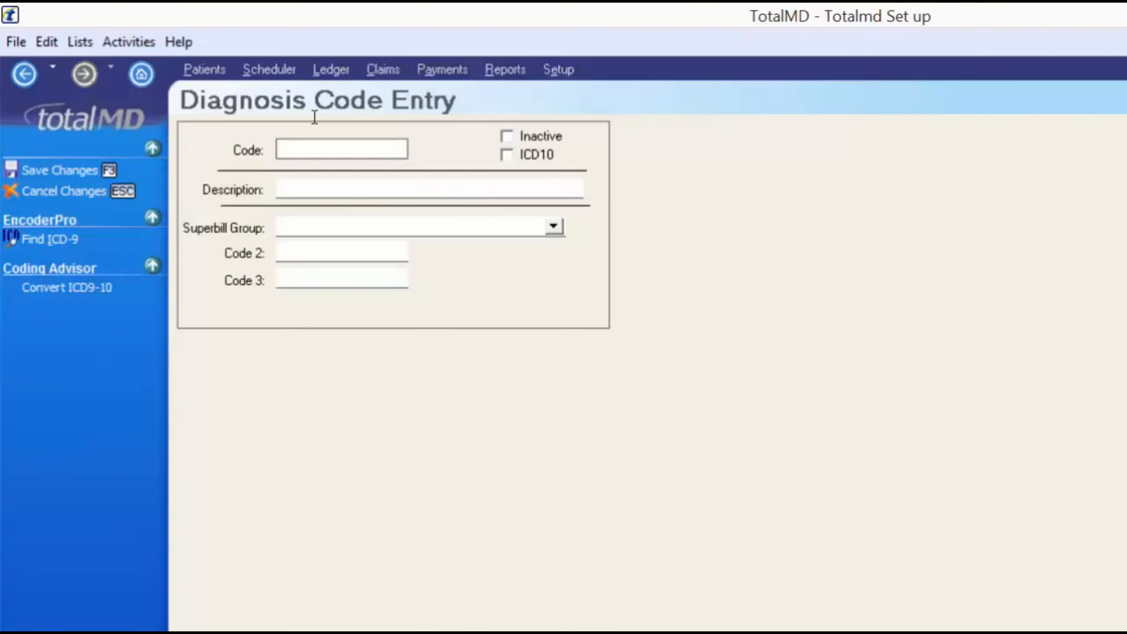
type("250.02")
key("Tab")
type("Diabetes")
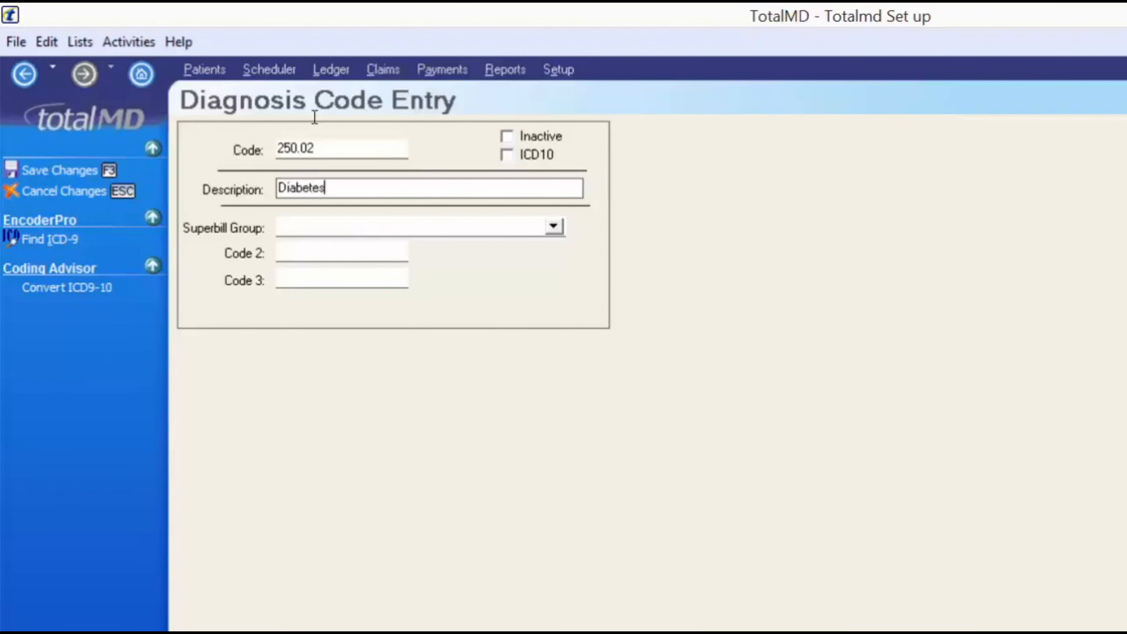
key("Tab")
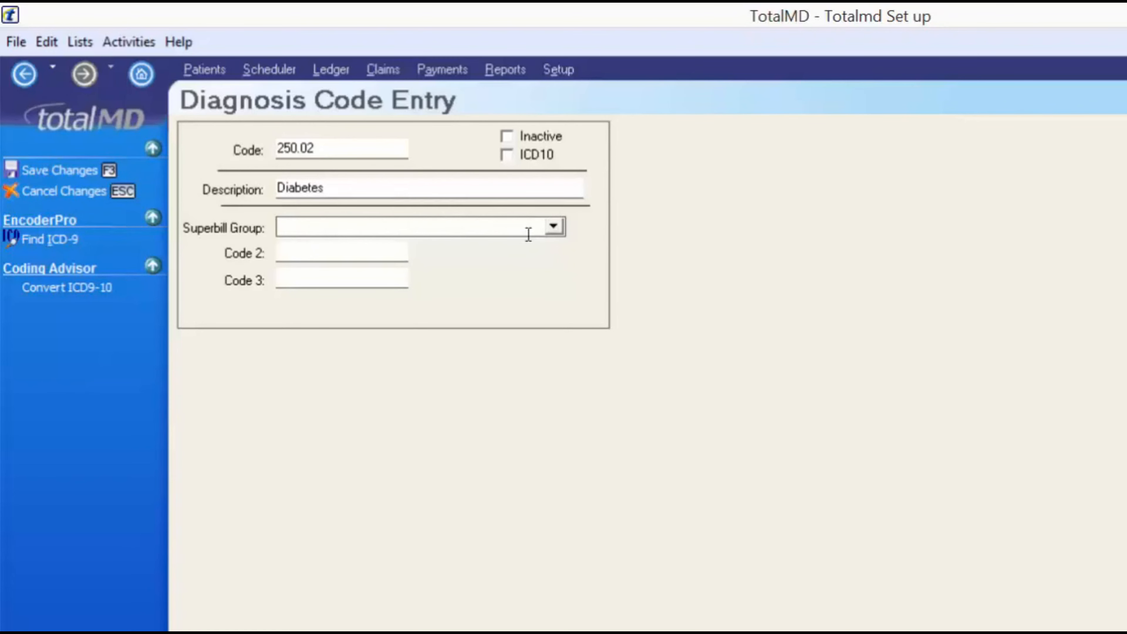
left_click(291, 251)
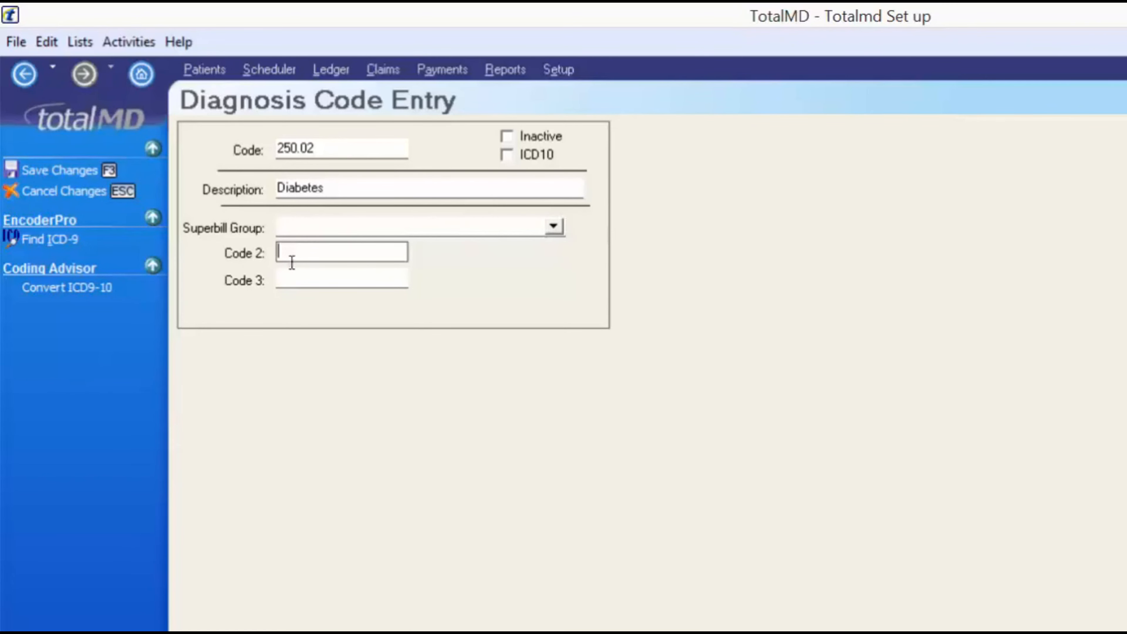
left_click(290, 276)
key("shift+Tab")
left_click(508, 155)
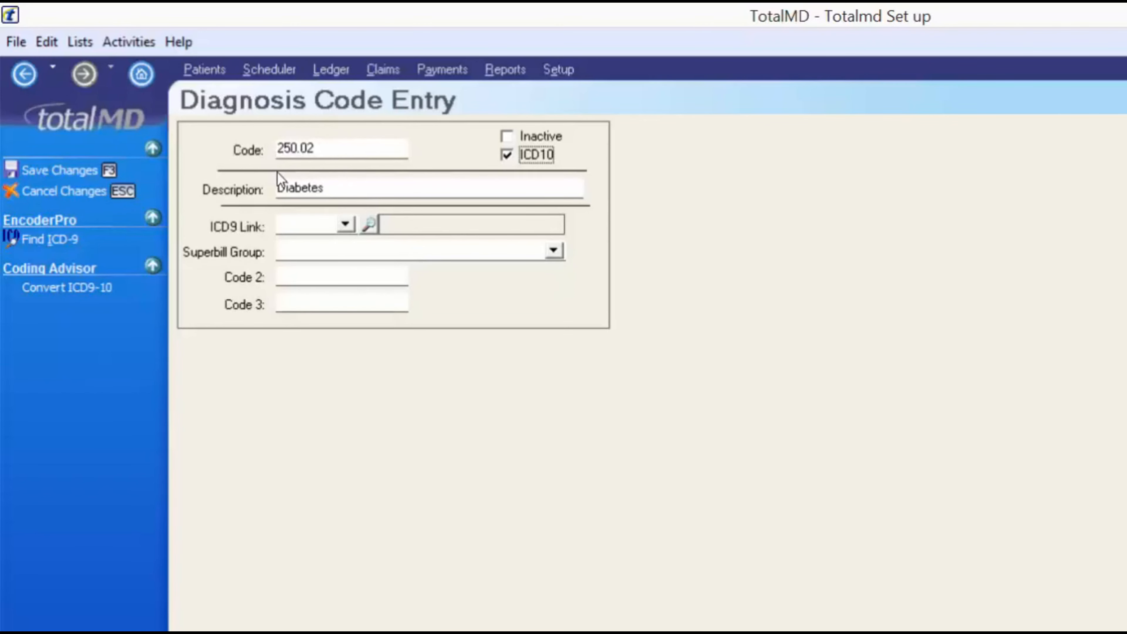
left_click(506, 156)
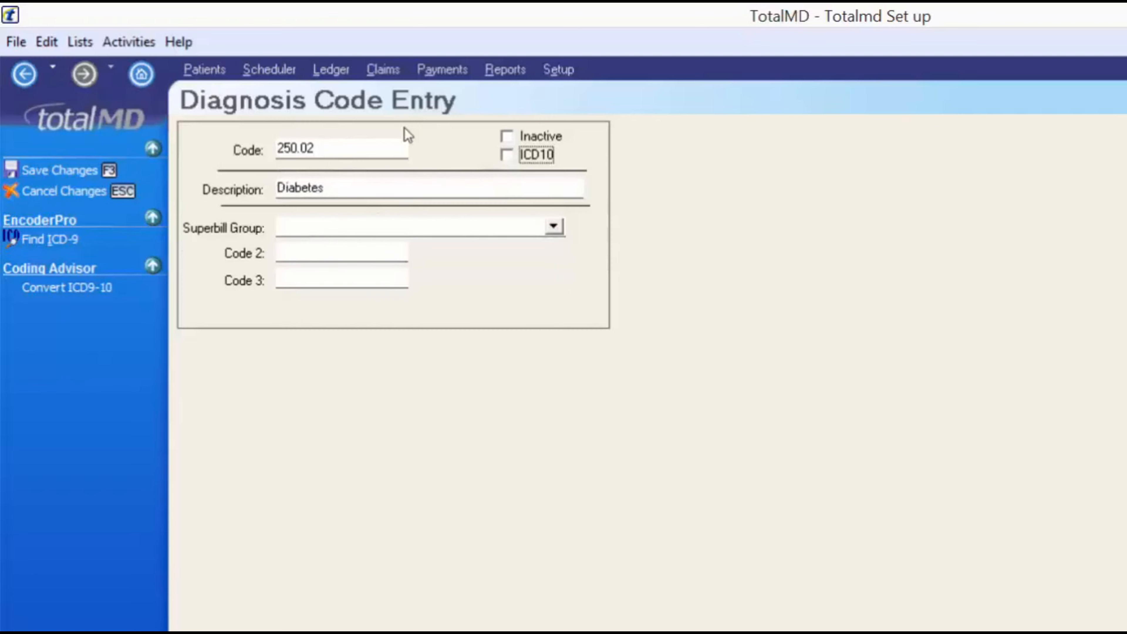
left_click(96, 169)
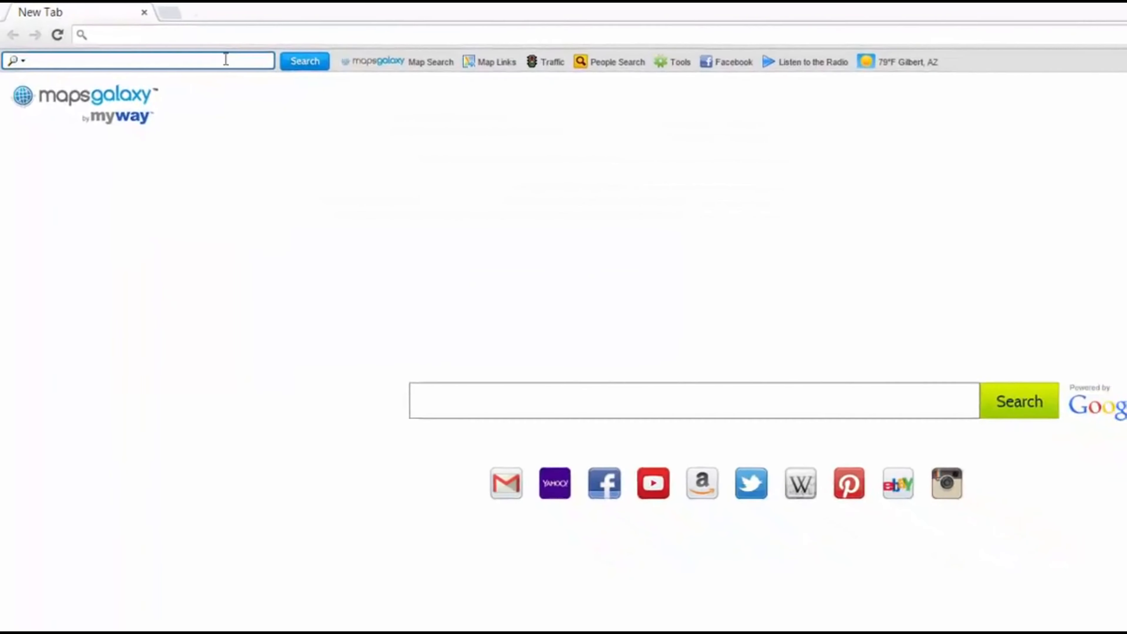
Search Google for 'd10 codes', then search ICD10Data.com for 'diabetes'
type("d10 c")
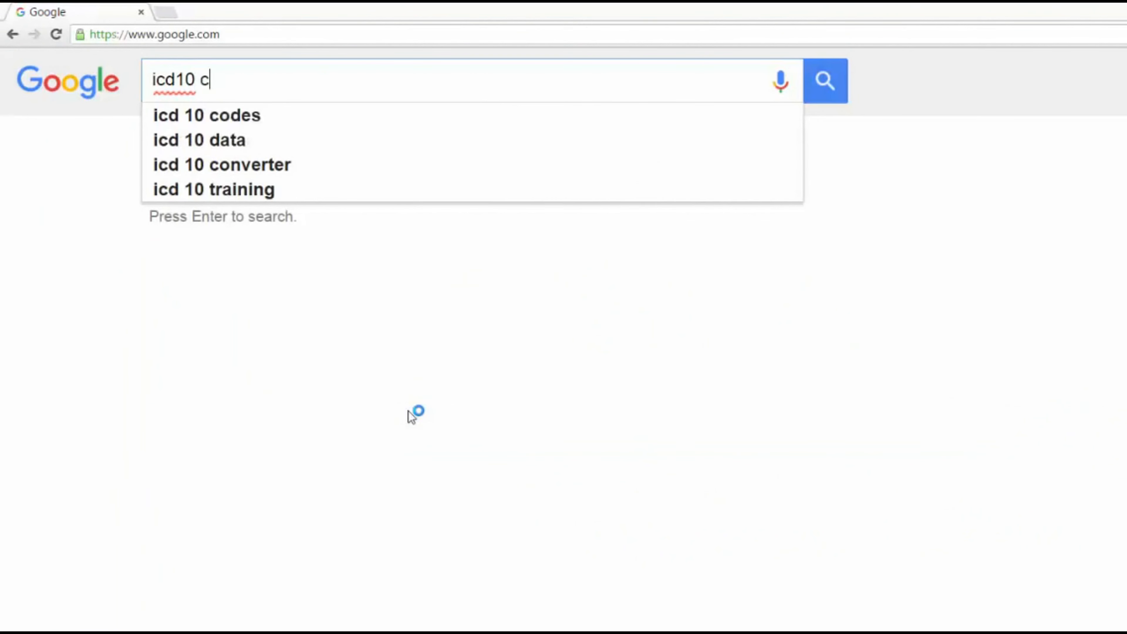
type("odes")
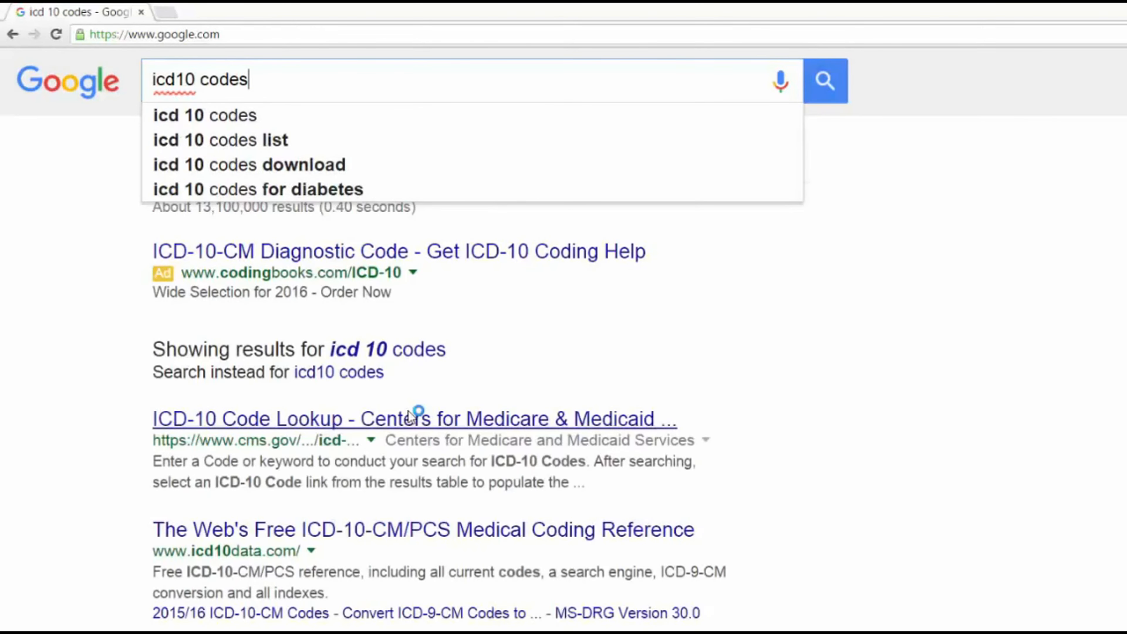
key("Return")
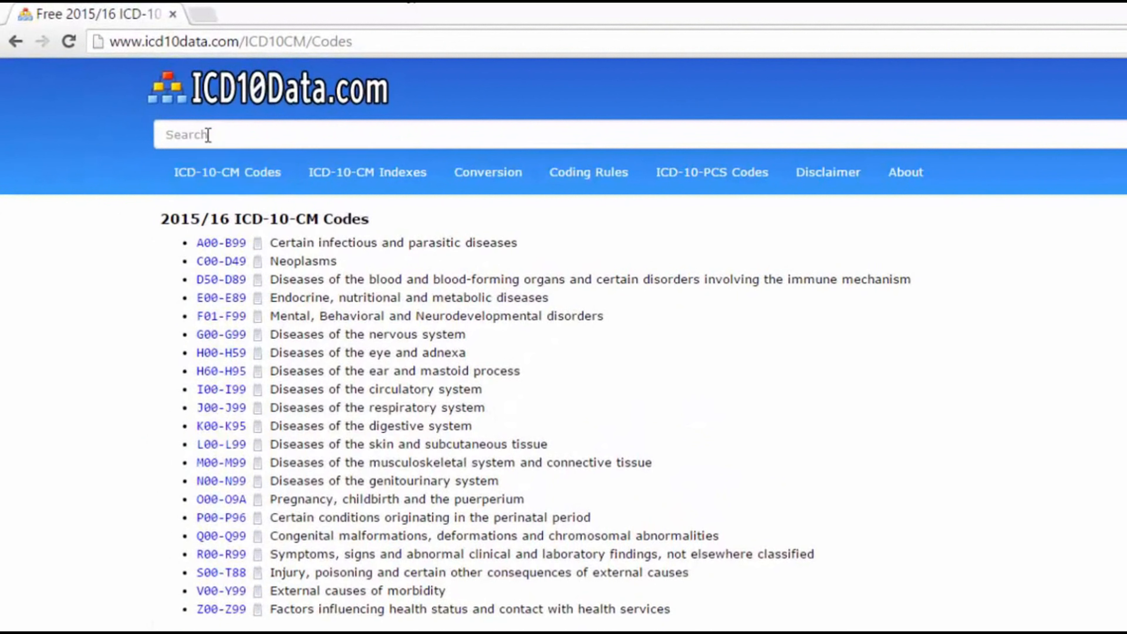
left_click(207, 134)
type("diabet")
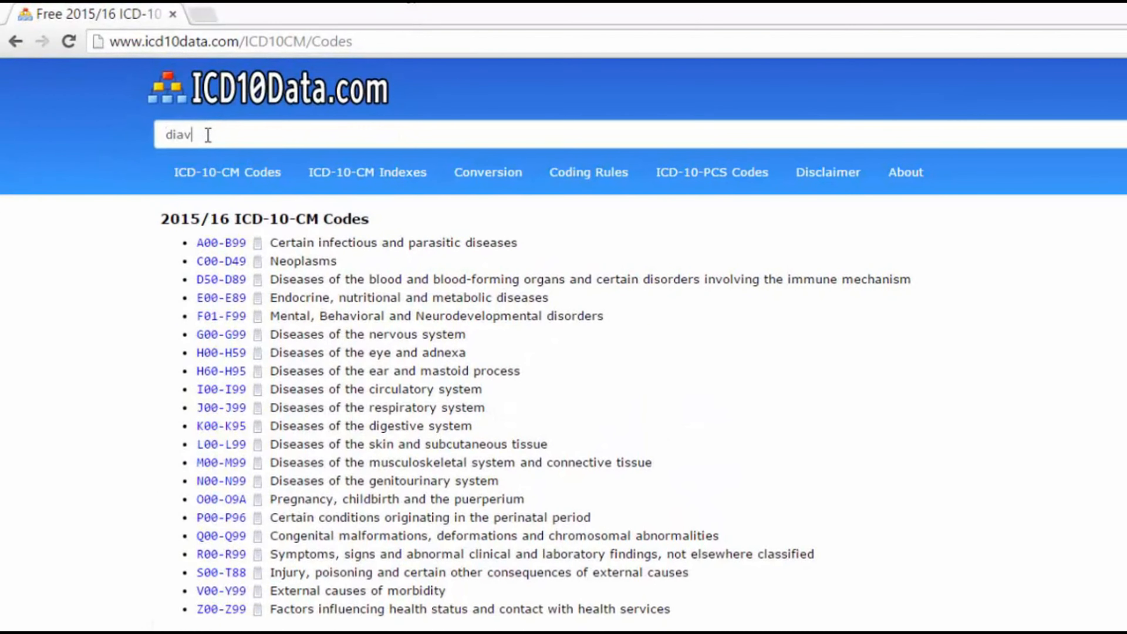
type("es")
key("Return")
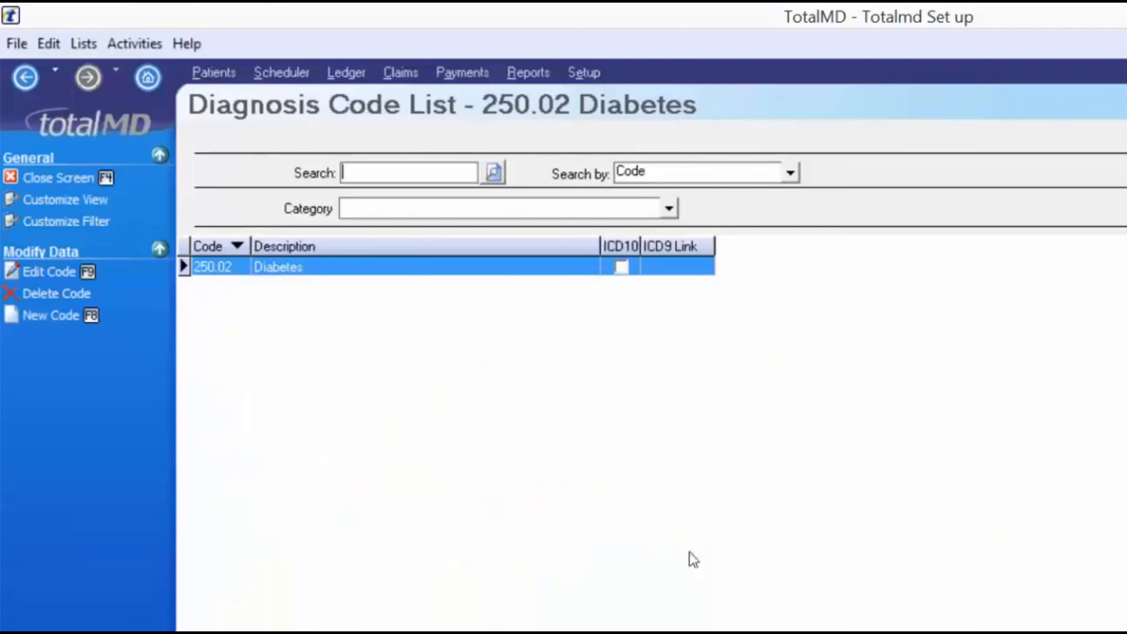
Create code Z13.1 'Diabetes', tick ICD10, set ICD9 Link to 250.02, and save
left_click(57, 316)
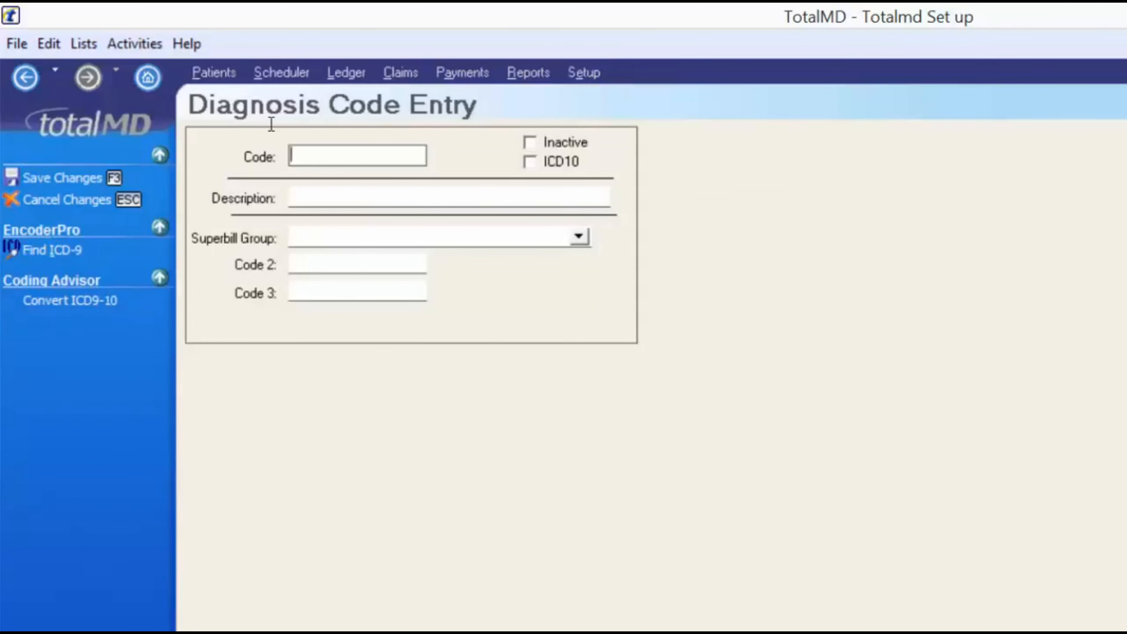
type("Z13.1")
key("Tab")
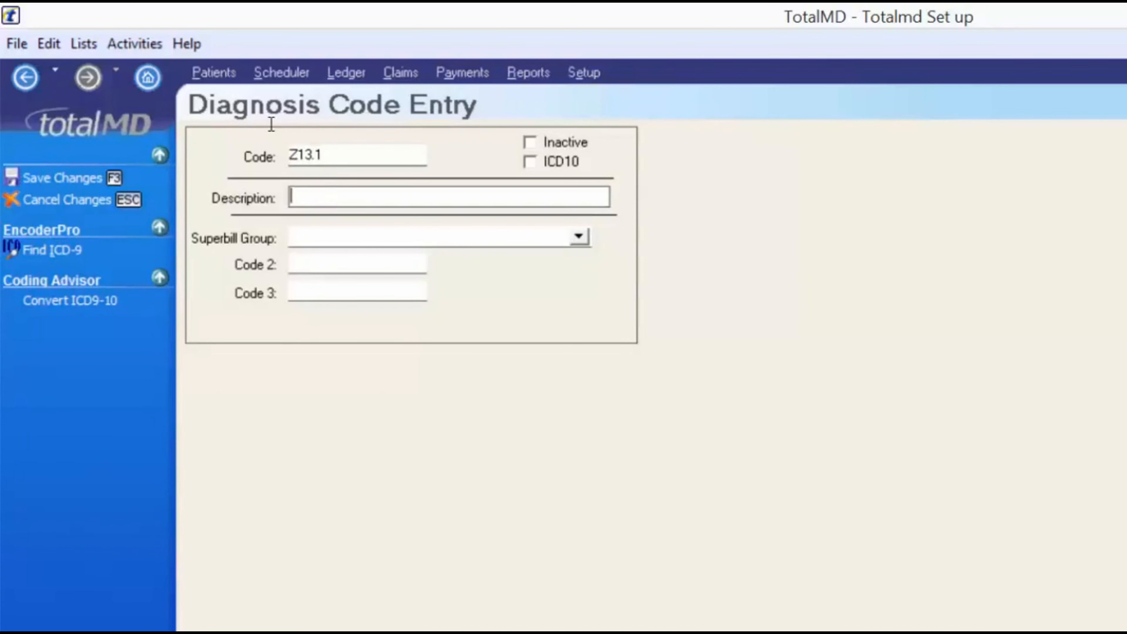
type("Diabetes")
left_click(530, 162)
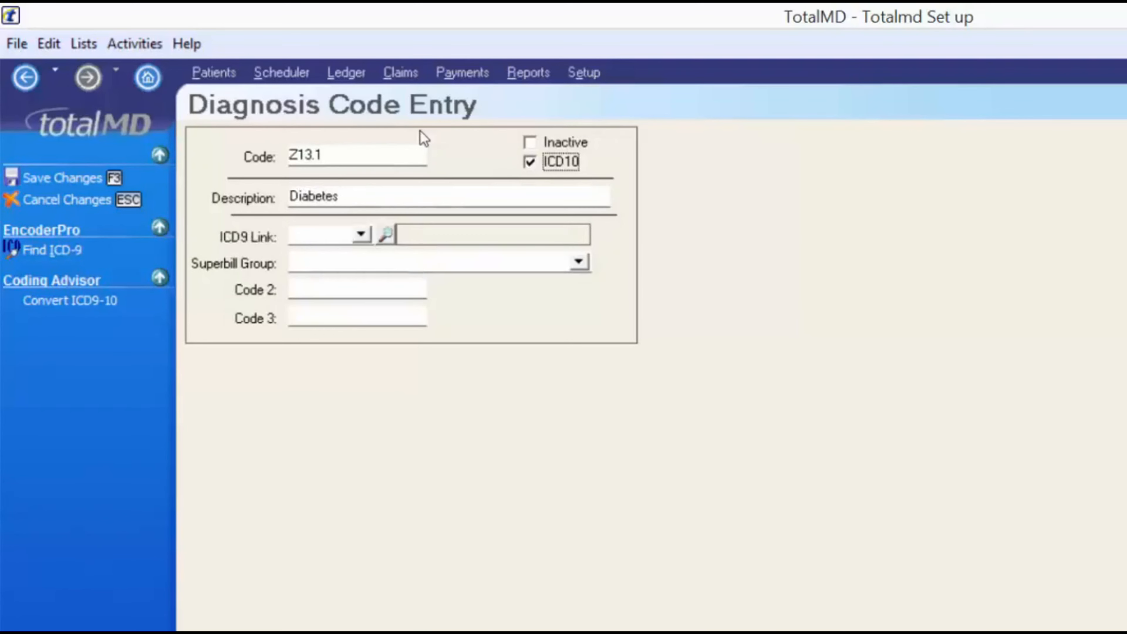
left_click(312, 234)
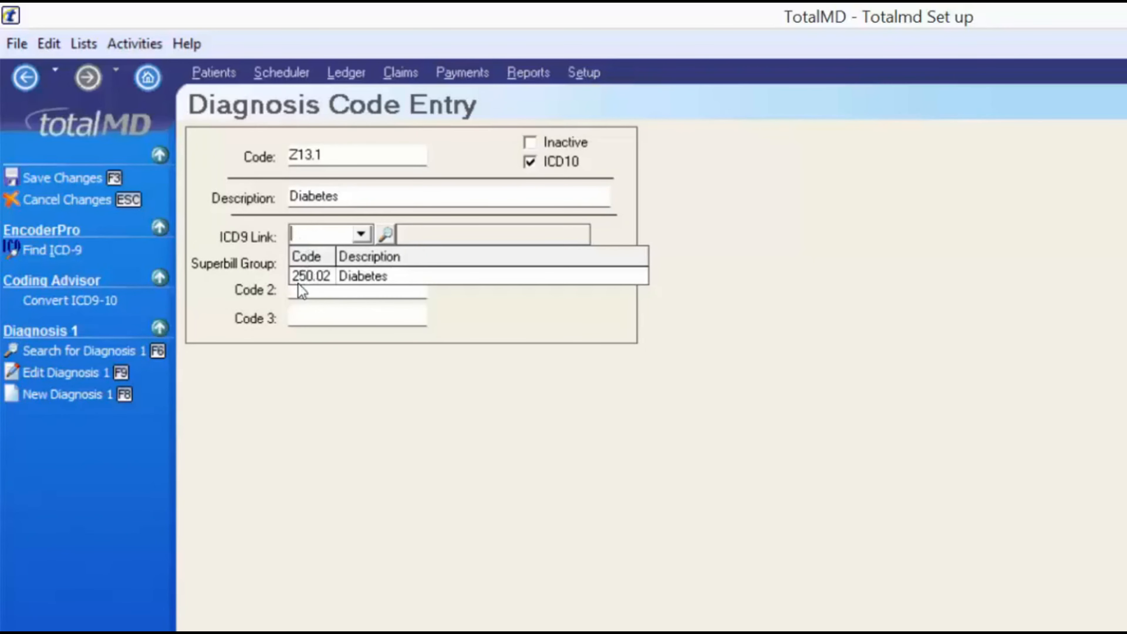
left_click(320, 283)
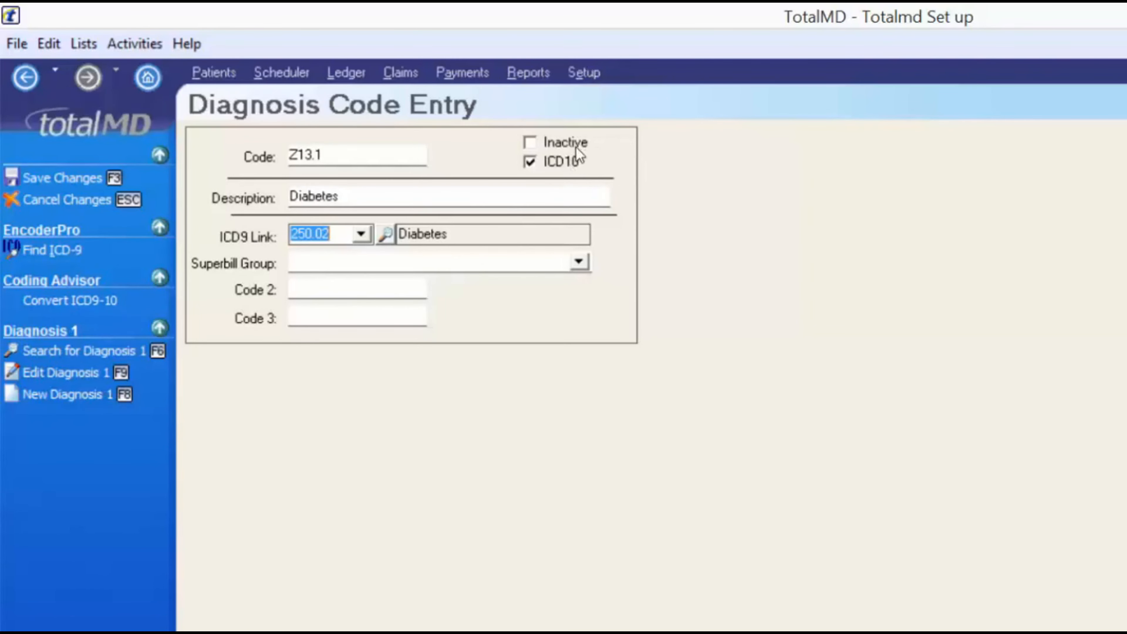
left_click(107, 177)
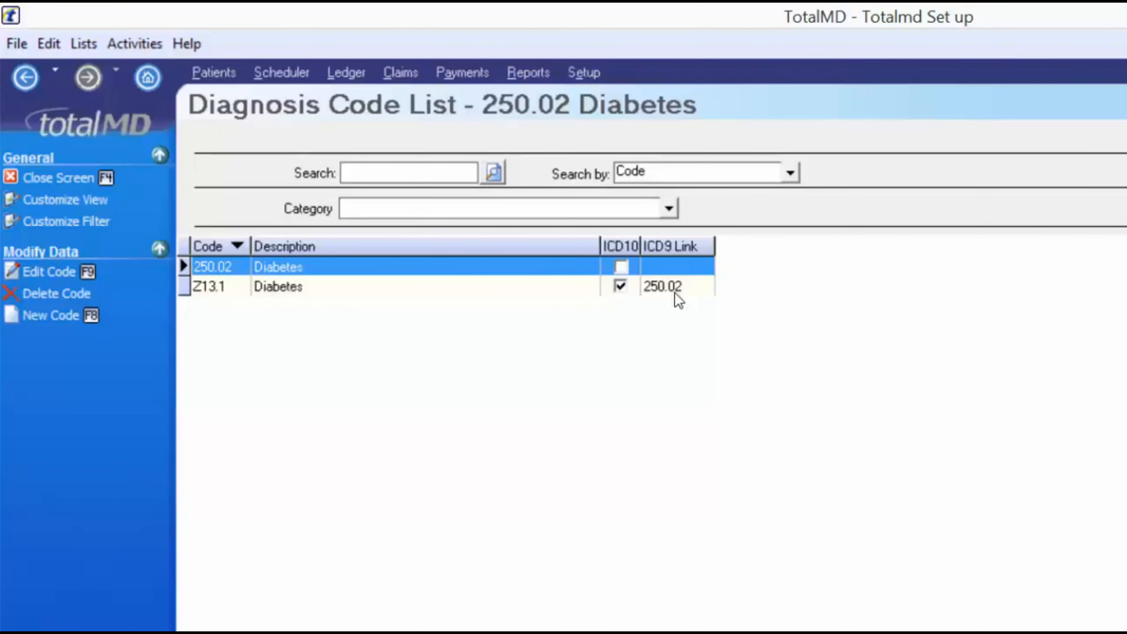
Dismiss the Lists menu and open Customize Filter for the Diagnosis Code List
left_click(83, 44)
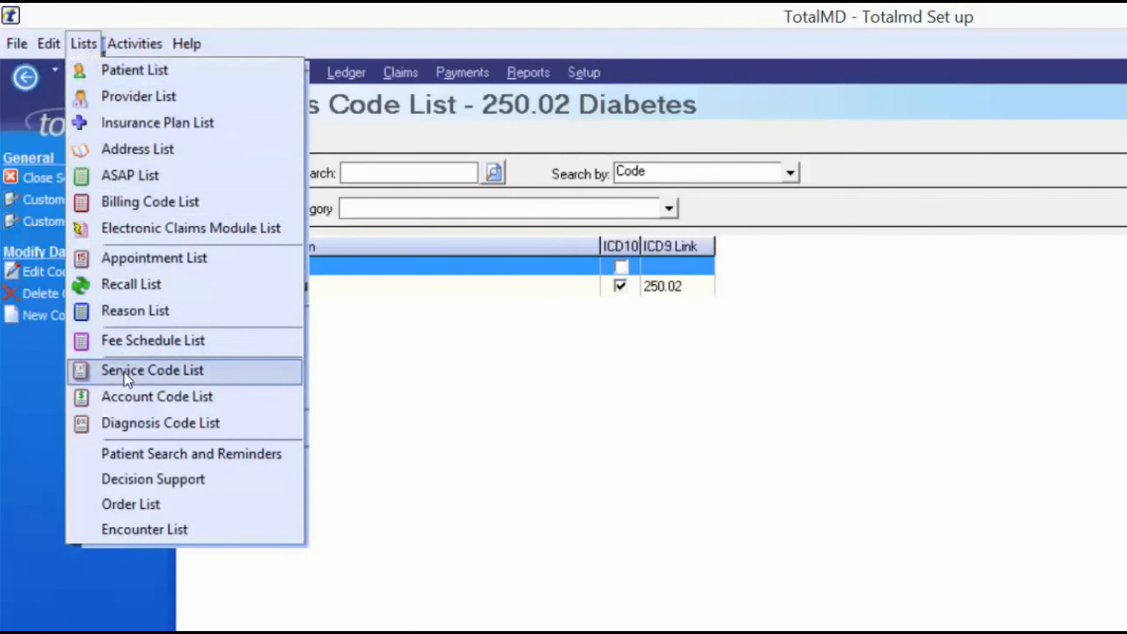
left_click(391, 390)
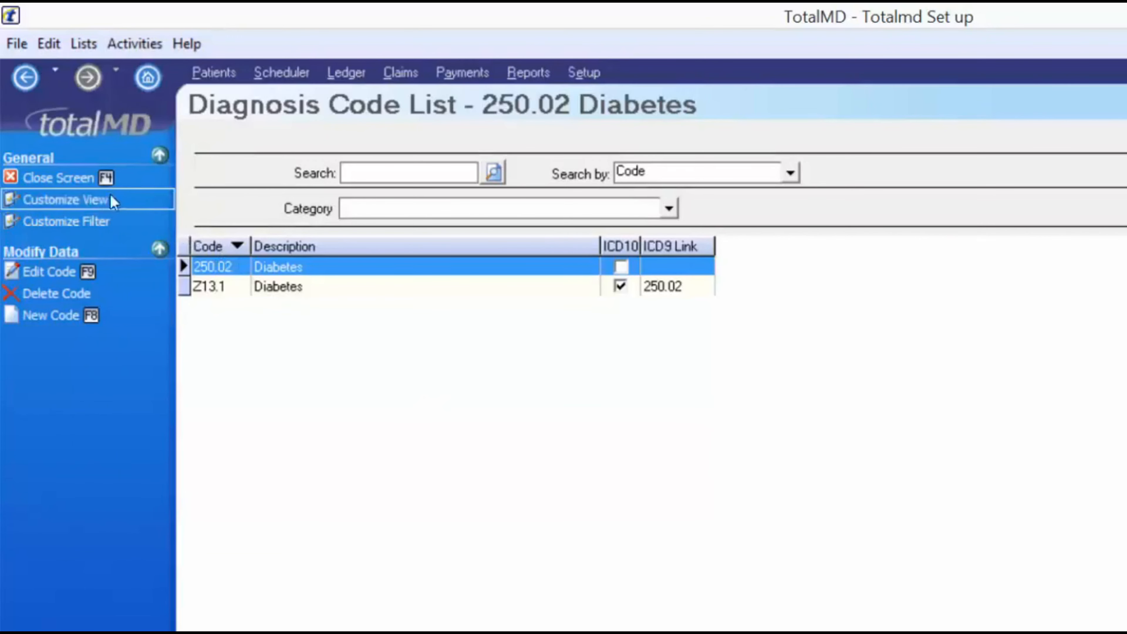
left_click(88, 221)
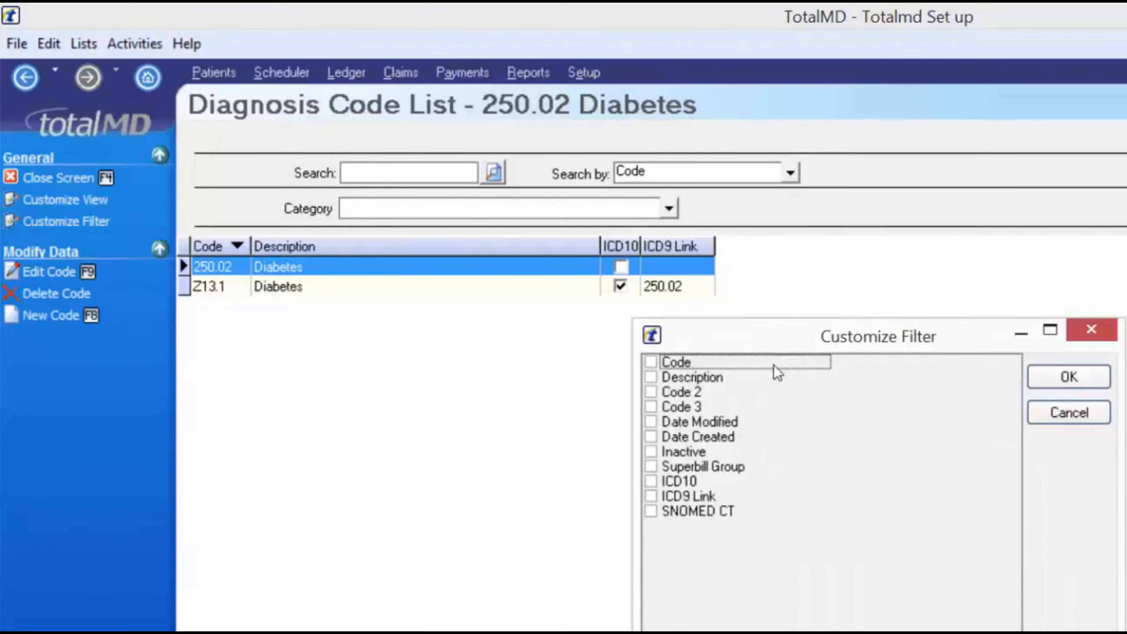
Add Code, Description, ICD10 and ICD9 Link as filter fields
left_click(651, 362)
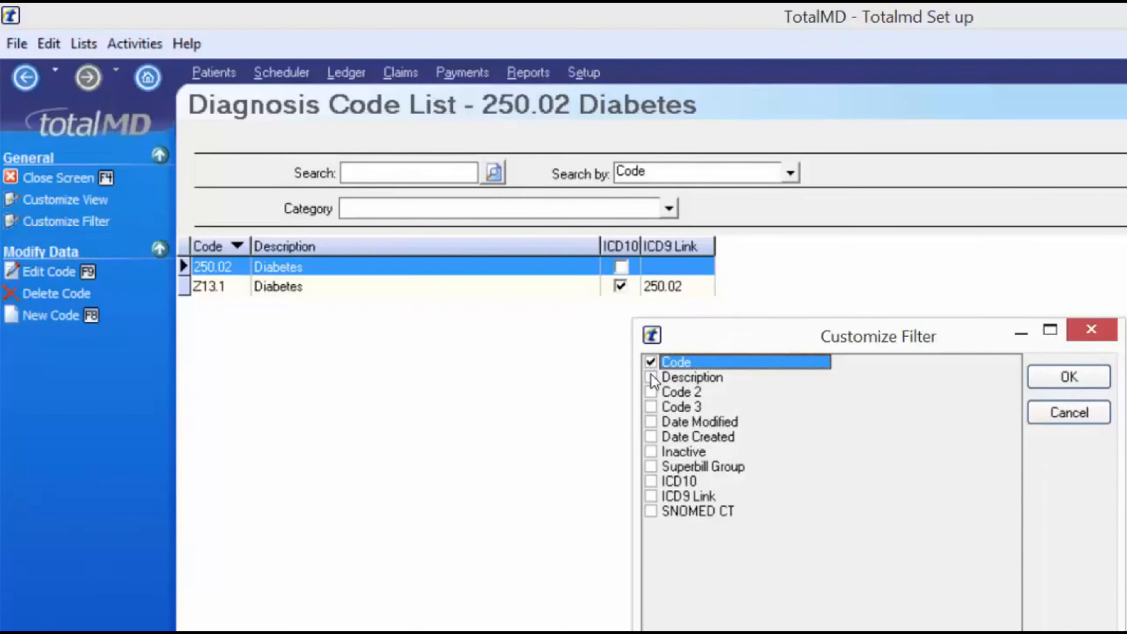
left_click(651, 377)
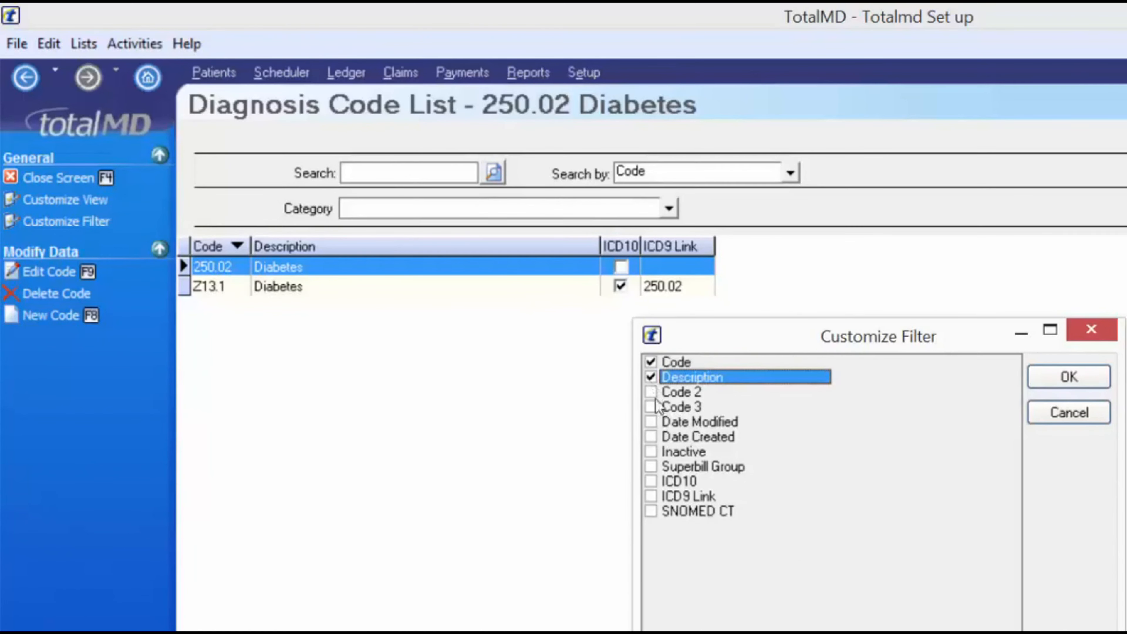
left_click(651, 481)
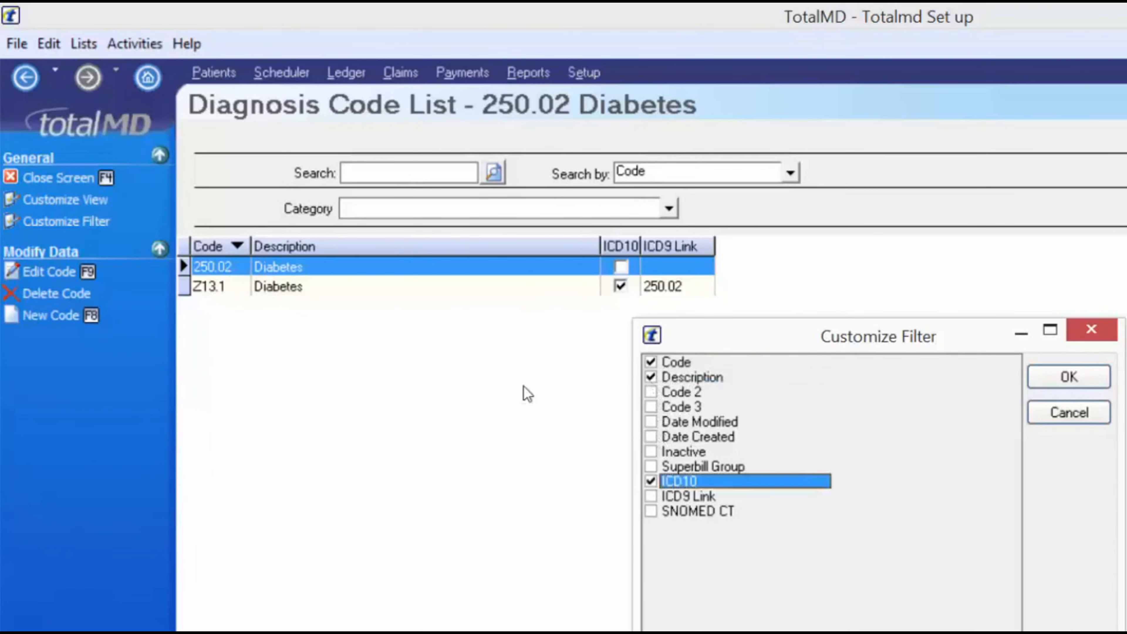
left_click(650, 496)
left_click(1070, 376)
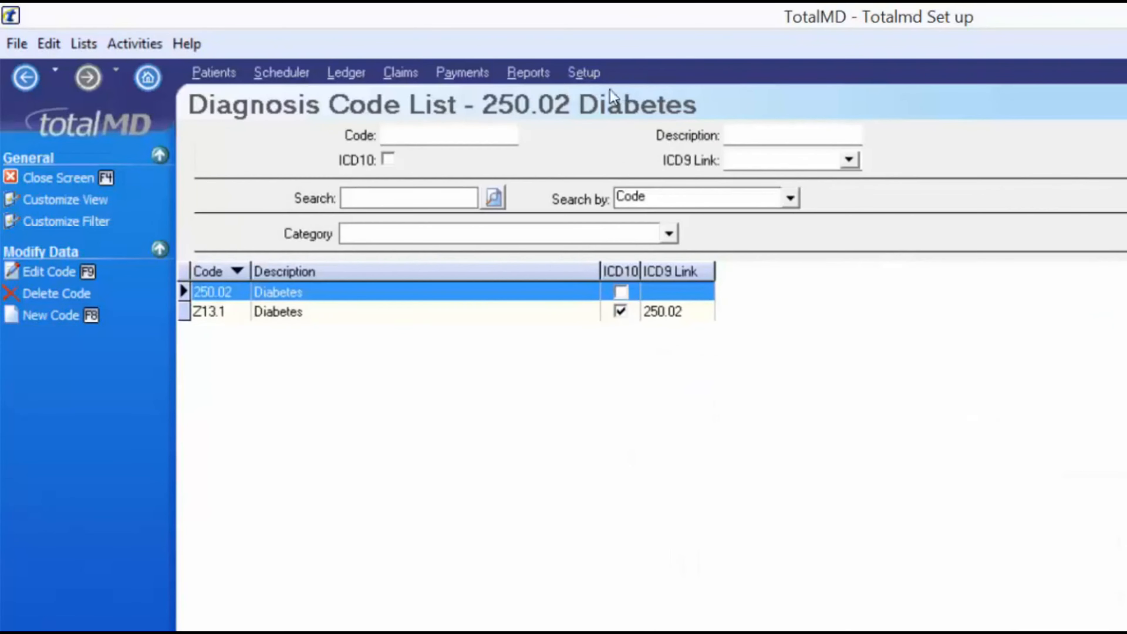
Try the ICD10 and ICD9 Link 250.02 filters, then clear them to list all codes
left_click(388, 160)
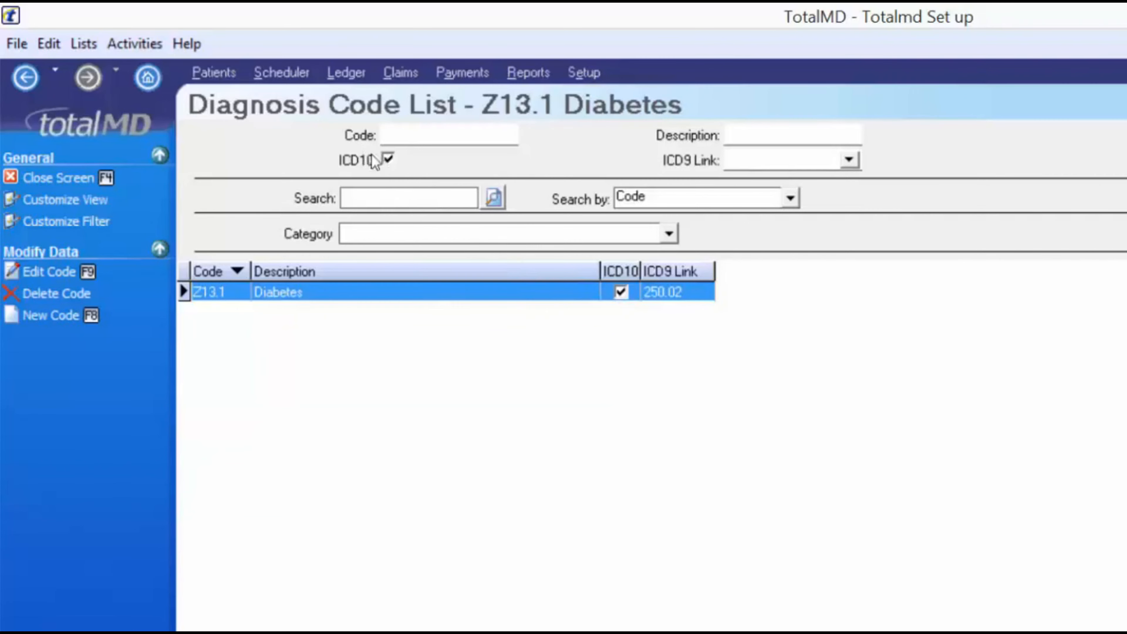
left_click(388, 160)
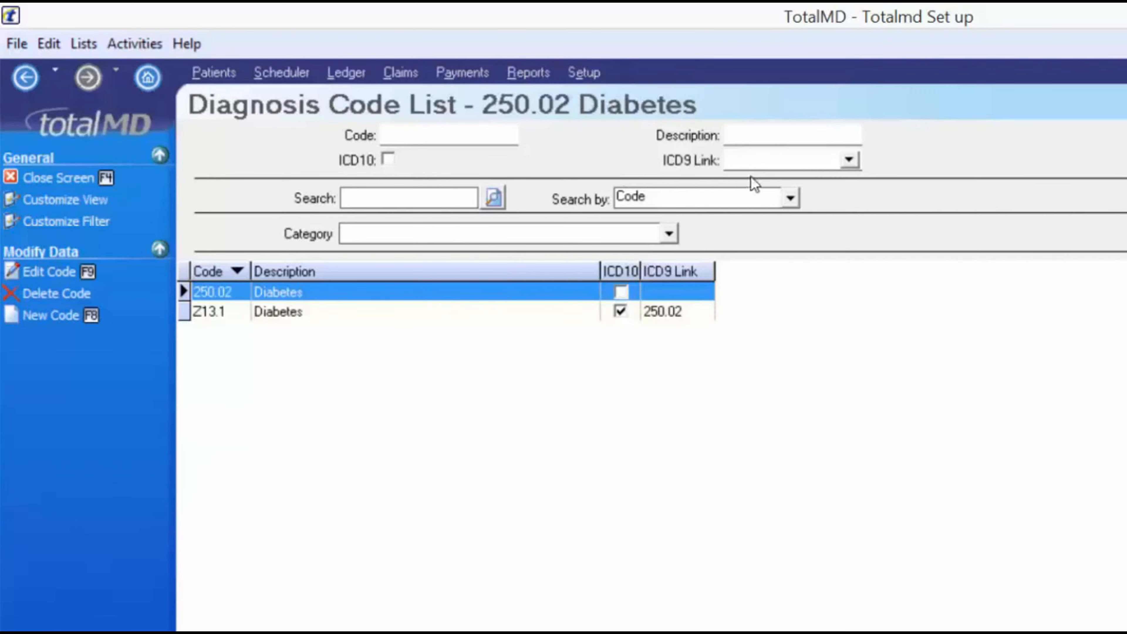
left_click(750, 161)
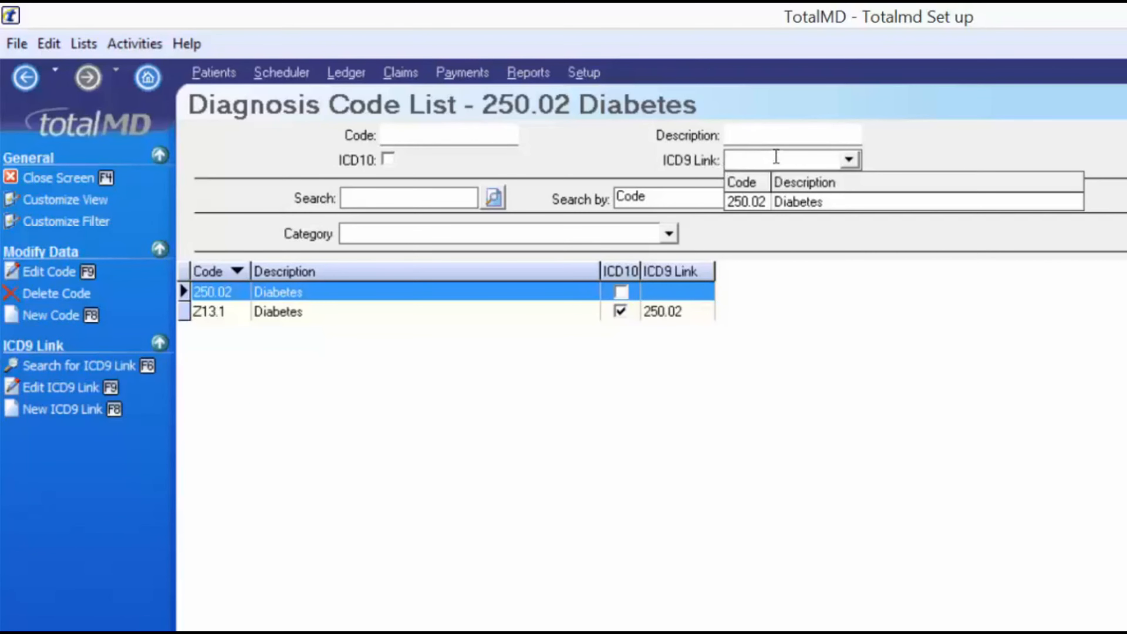
type("250.")
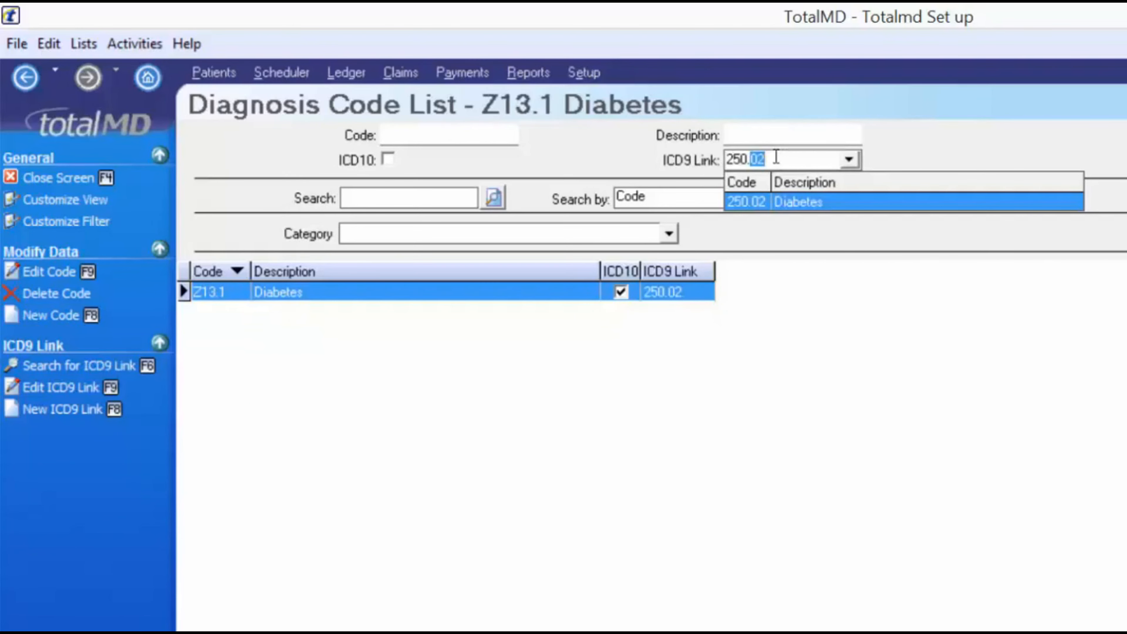
type("02")
left_click(678, 129)
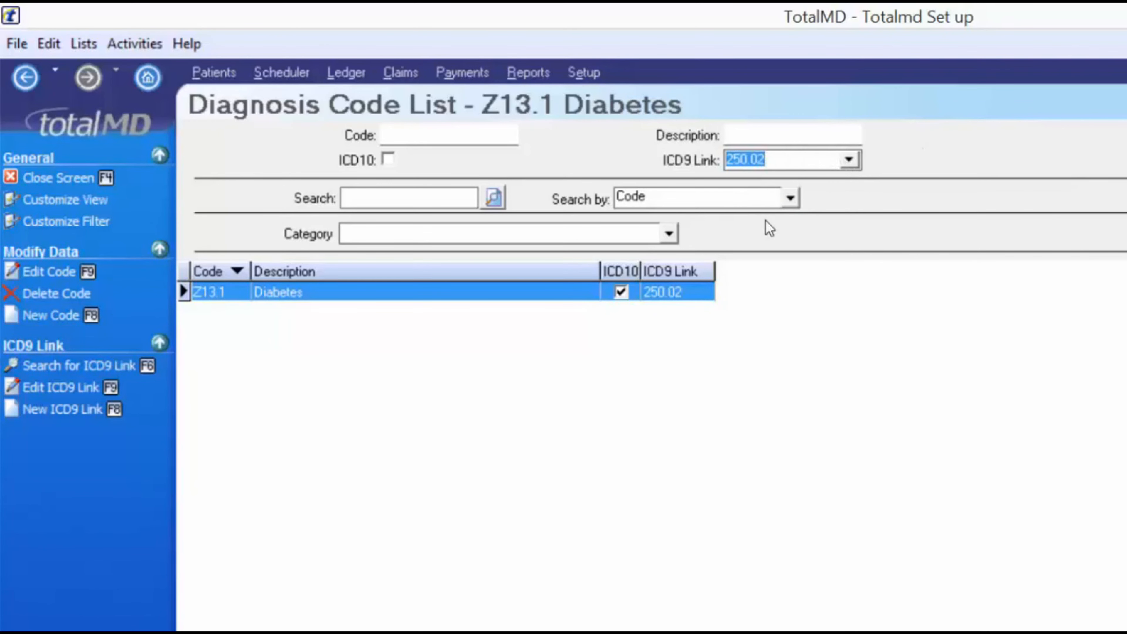
key("BackSpace")
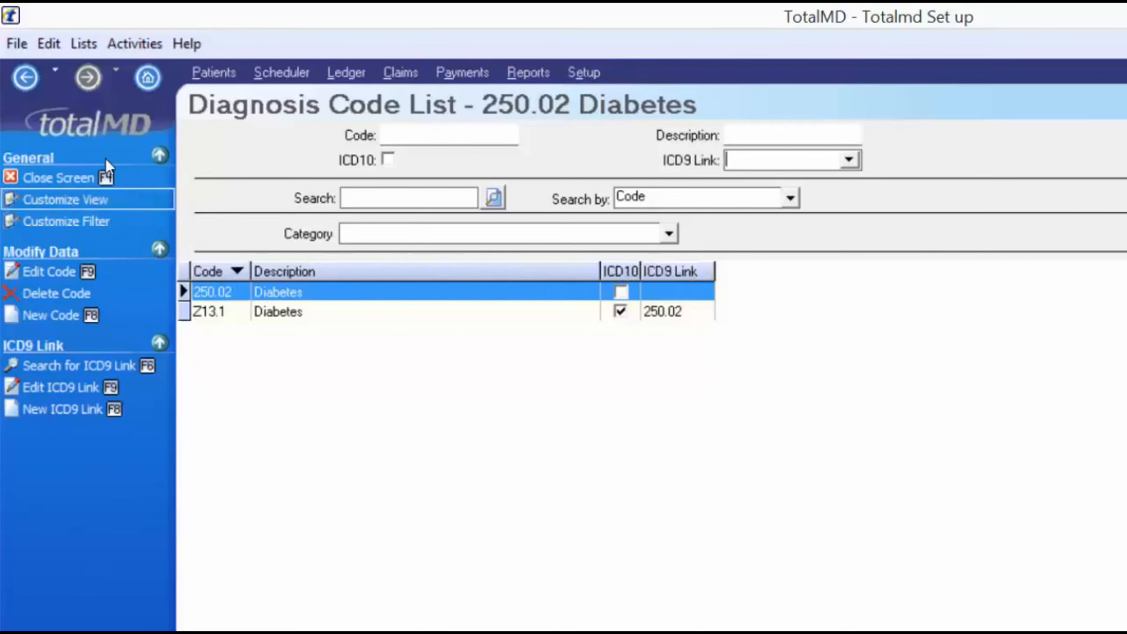
left_click(142, 201)
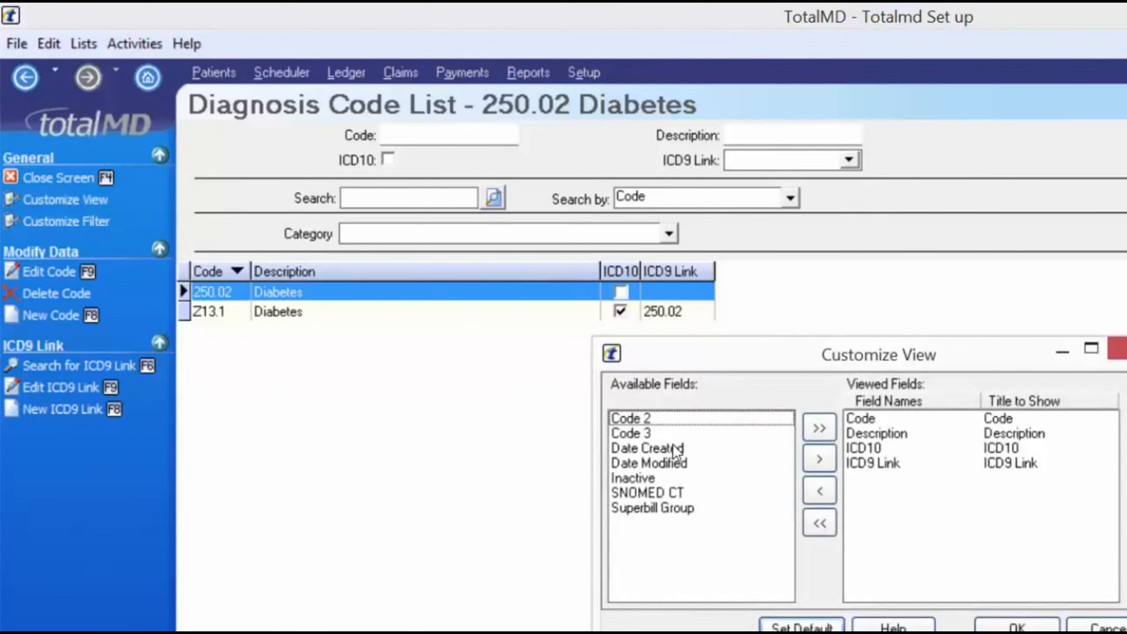
Add a Date Created column to the list and drag it to the last position
left_click(657, 449)
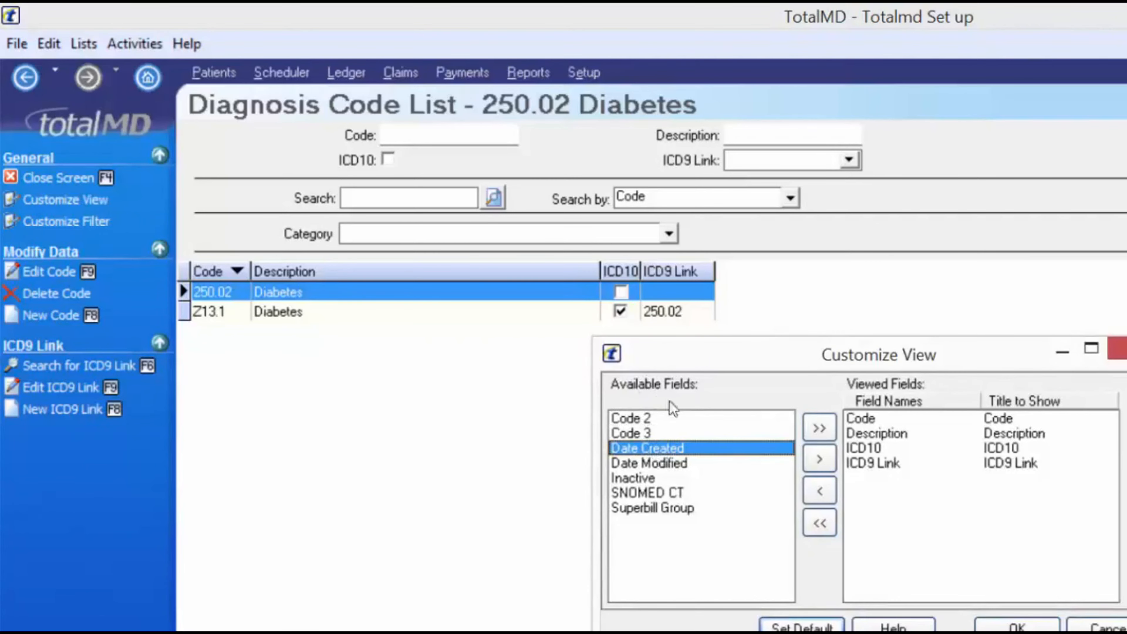
left_click(819, 460)
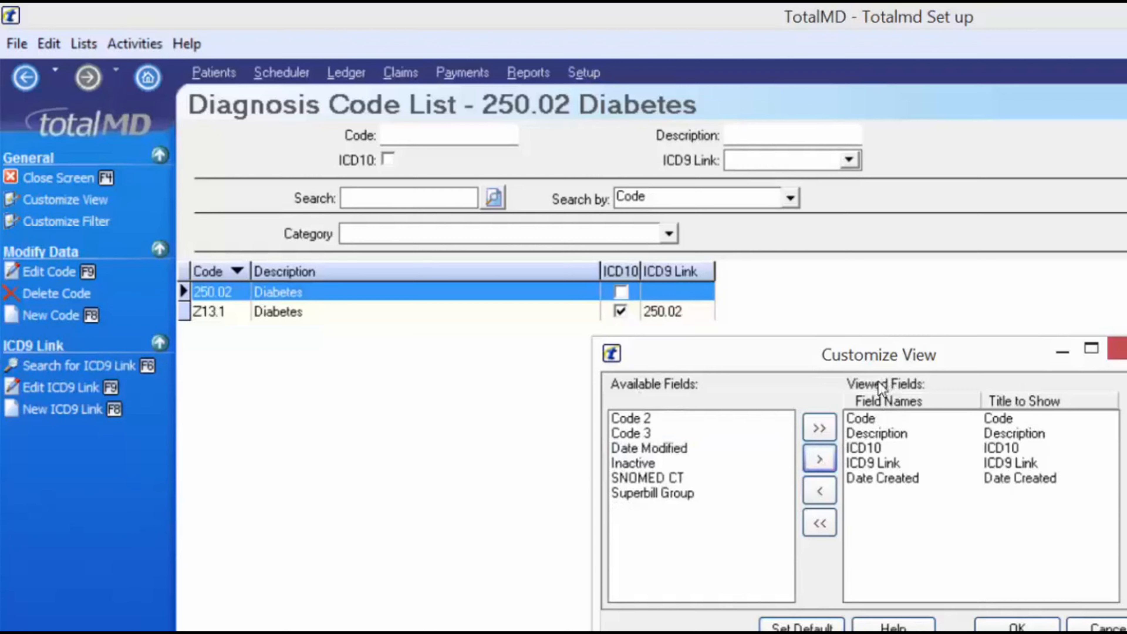
left_click(1013, 622)
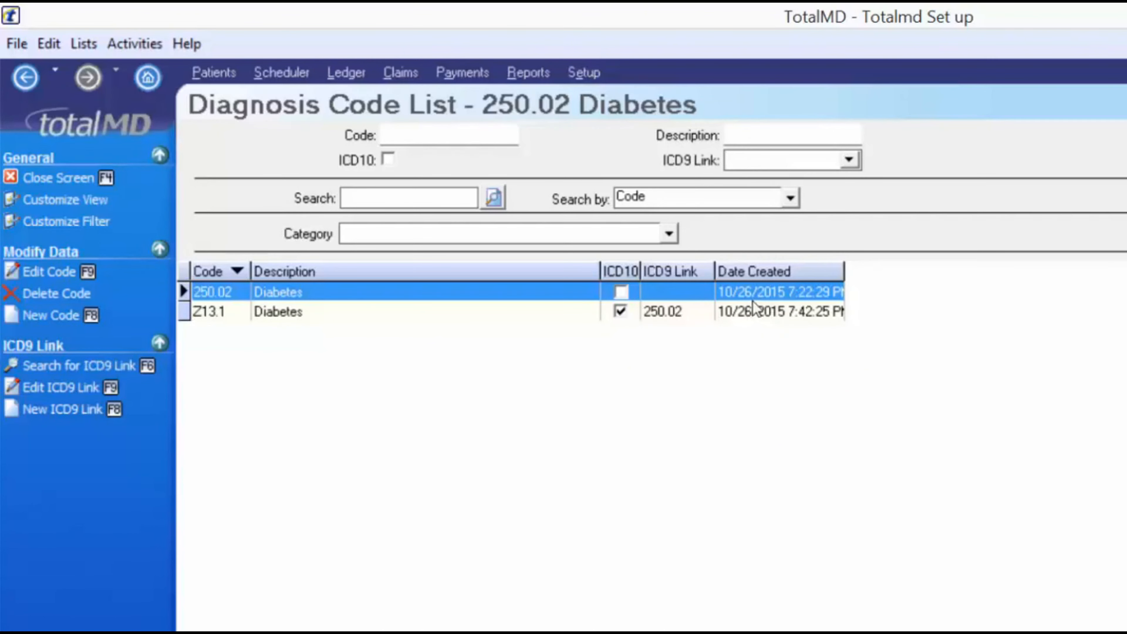
left_click_drag(763, 271, 209, 273)
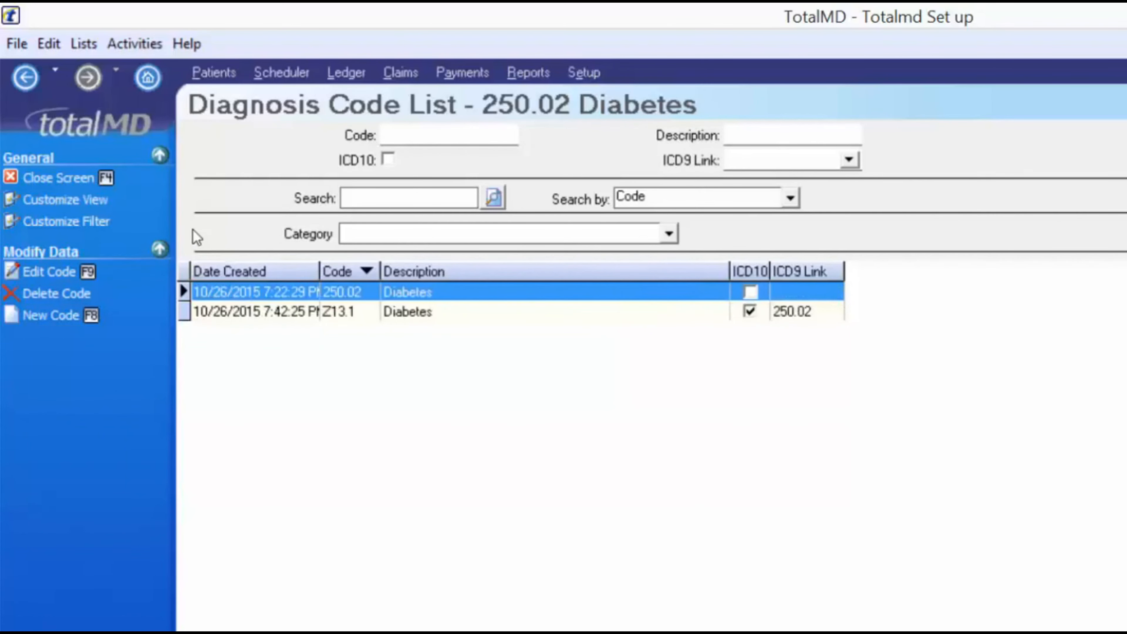
left_click_drag(297, 272, 316, 226)
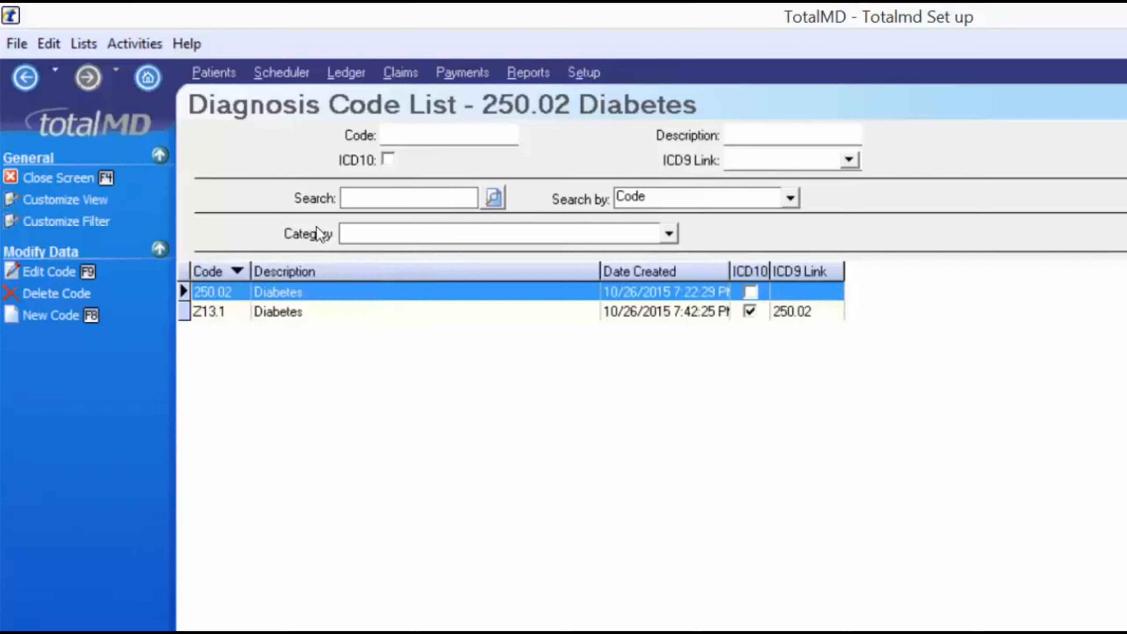
left_click_drag(644, 271, 838, 271)
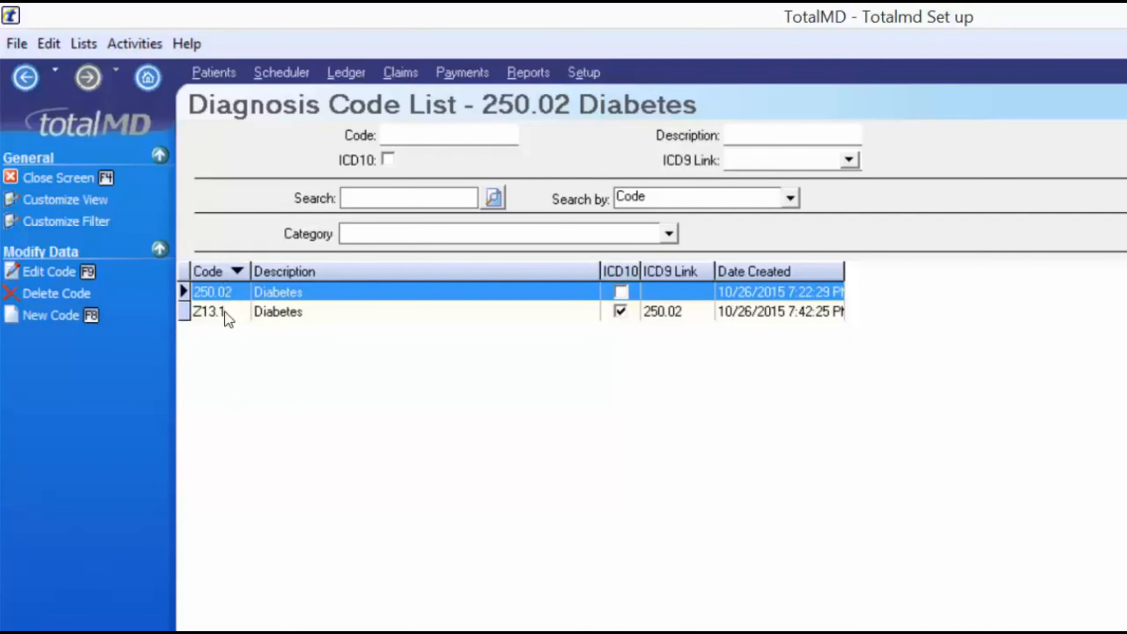
Sort the codes by Description and ICD10, then return to sorting by Code
left_click(209, 272)
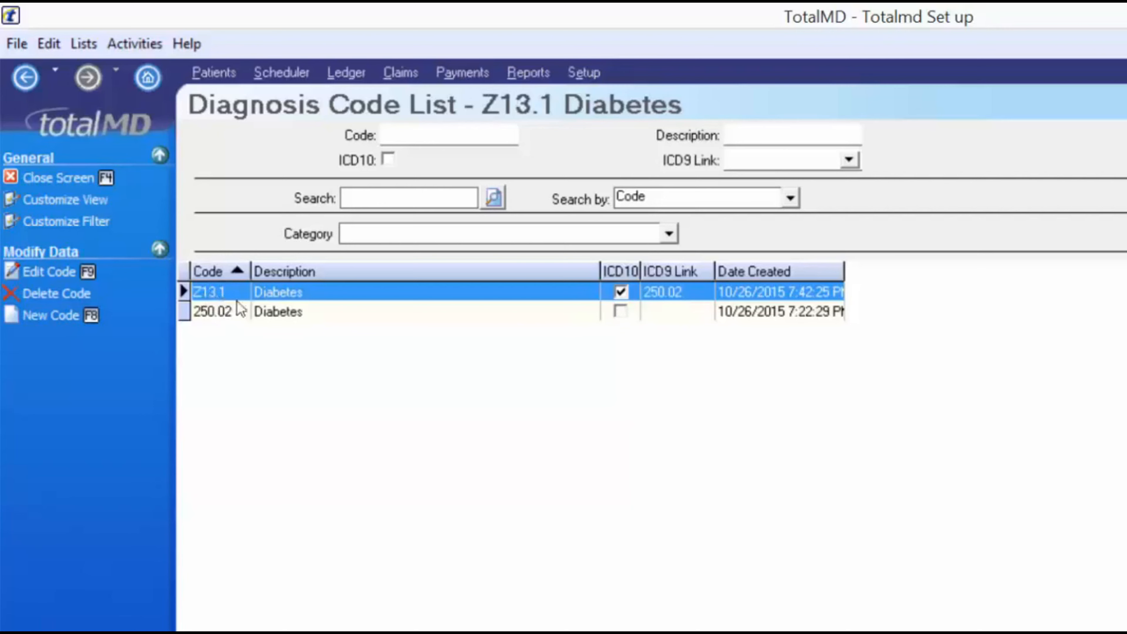
left_click(337, 272)
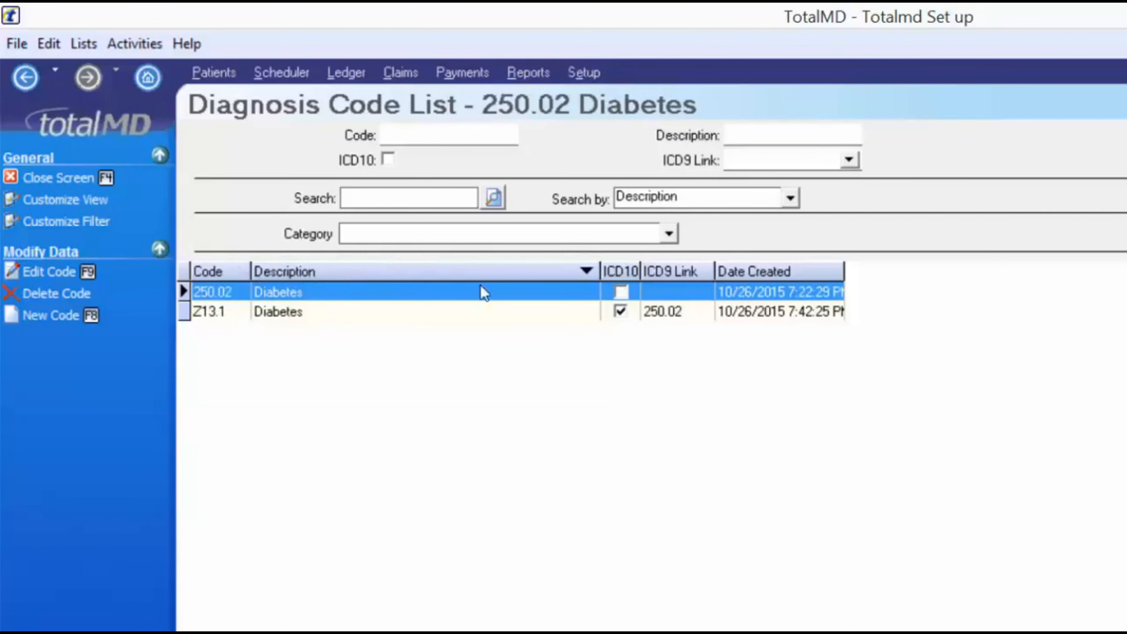
left_click(553, 276)
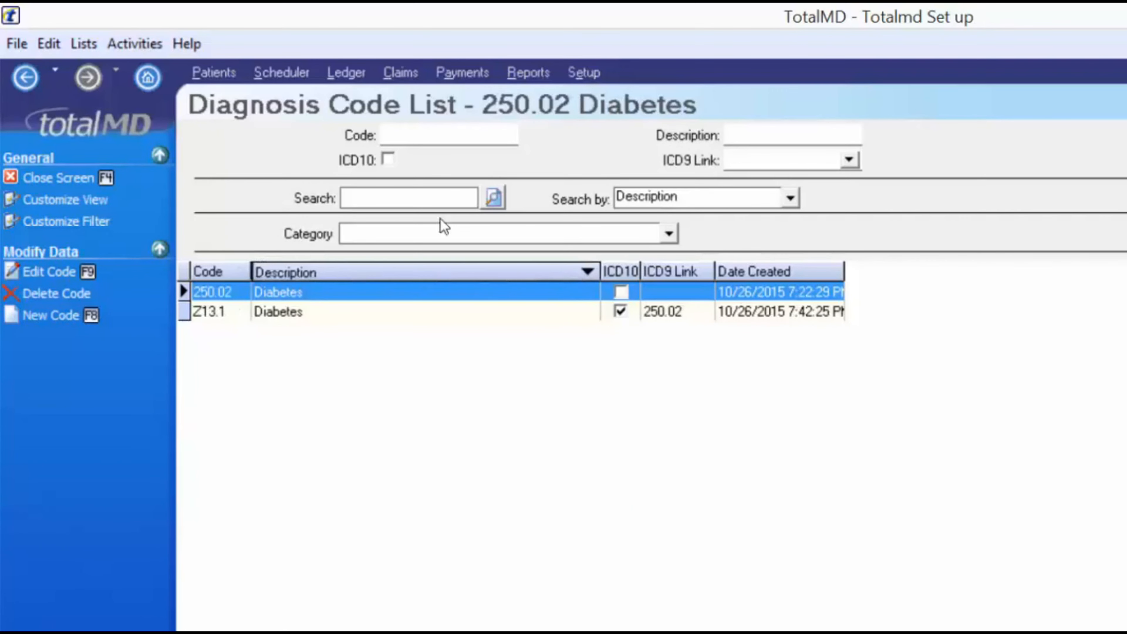
left_click(621, 272)
left_click(620, 272)
left_click(216, 269)
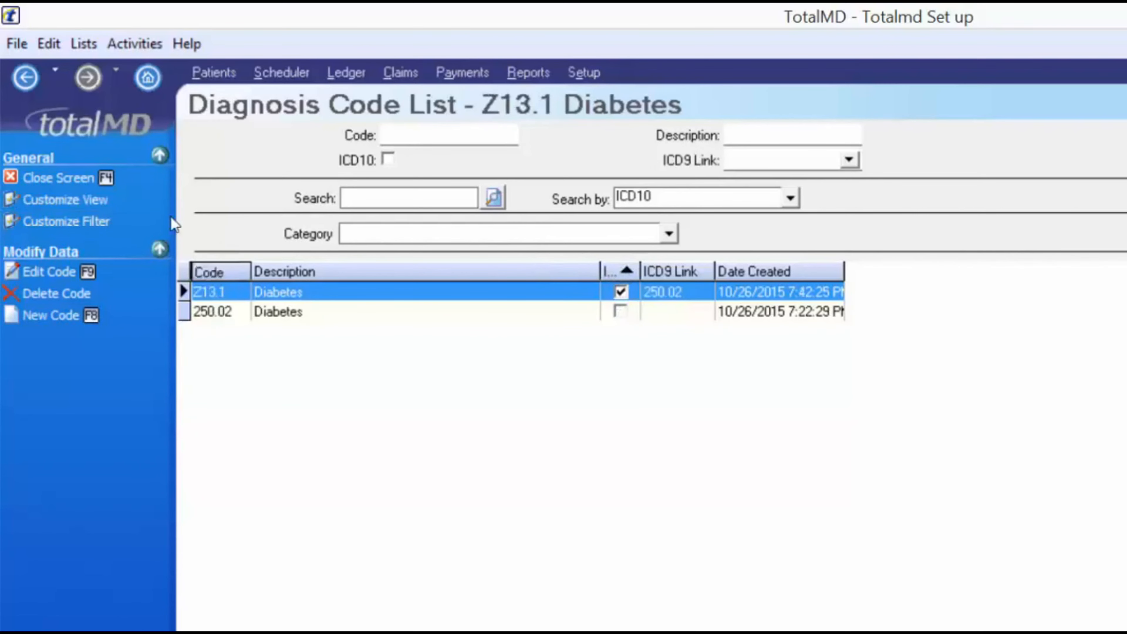
Close the diagnosis codes, open Accounting Codes, and review codes from Insurance Check Payment to Patient Credit Card Payment
left_click(64, 181)
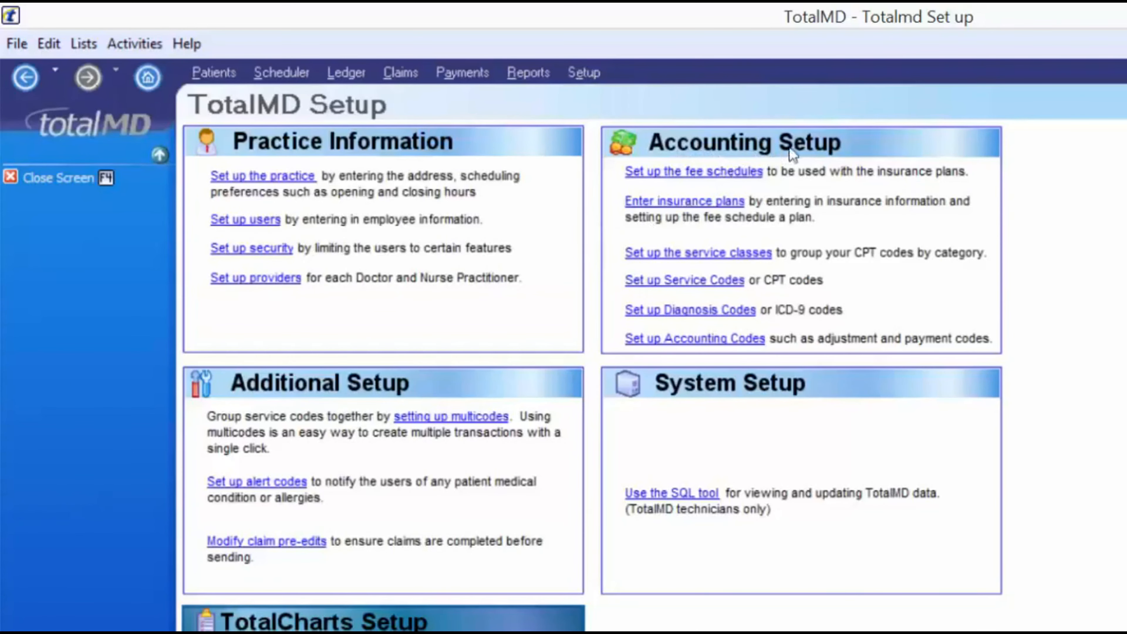
left_click(680, 345)
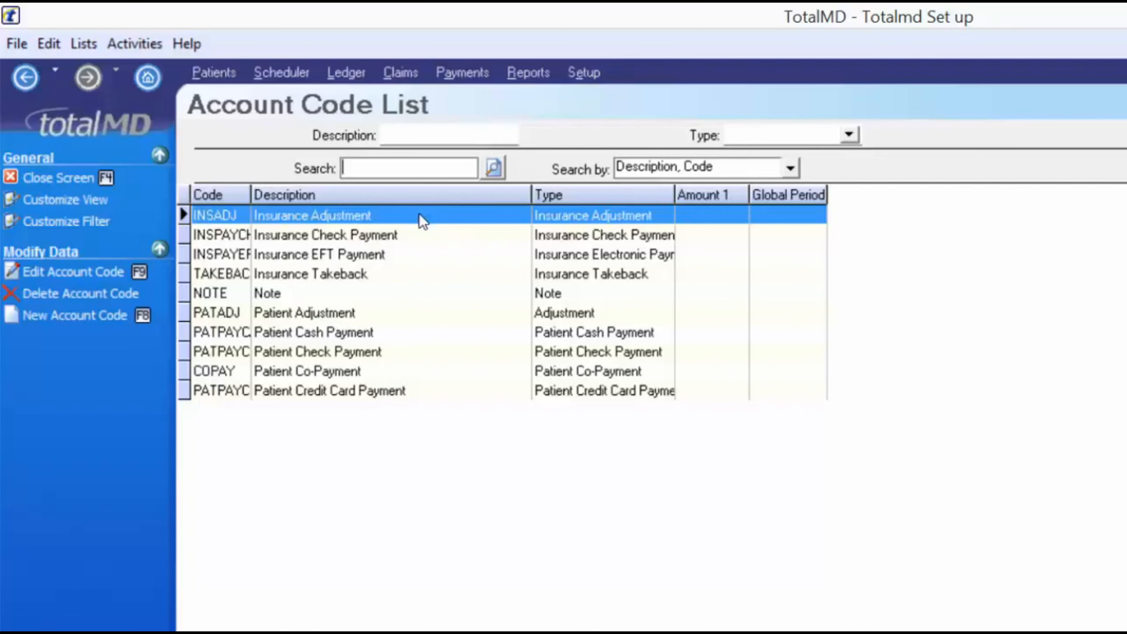
left_click(379, 232)
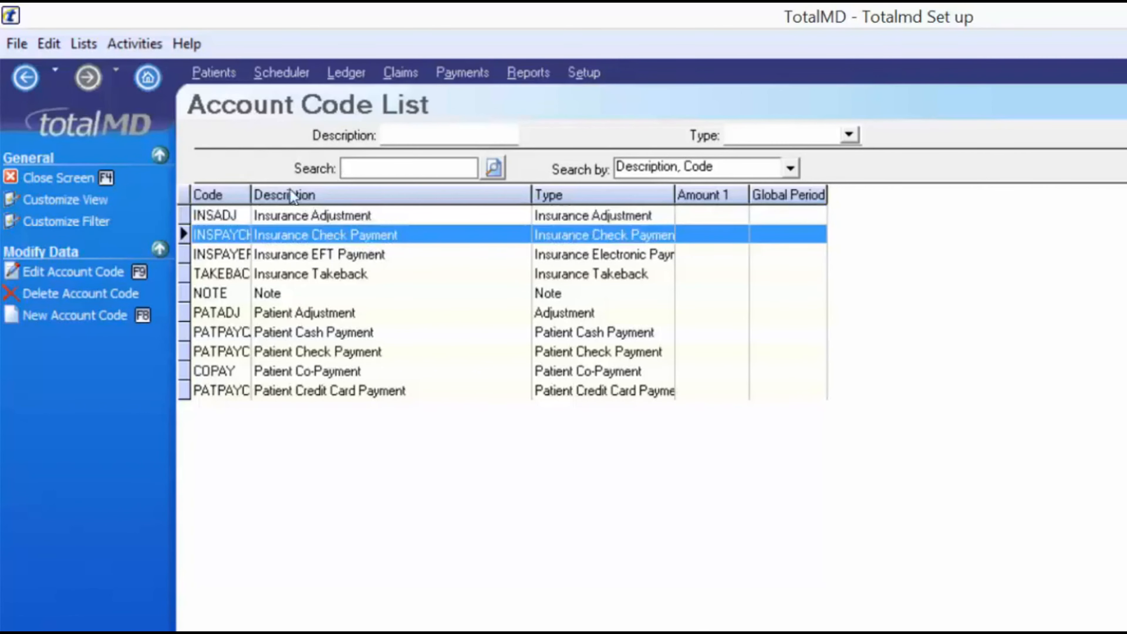
left_click(362, 251)
left_click(353, 274)
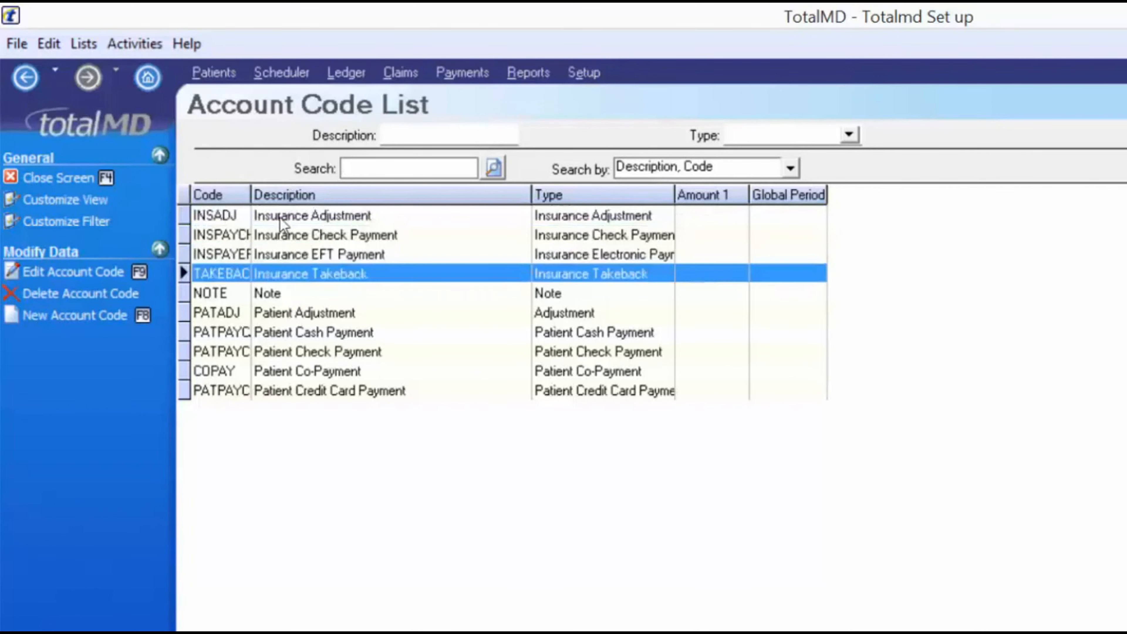
left_click(337, 332)
left_click(336, 352)
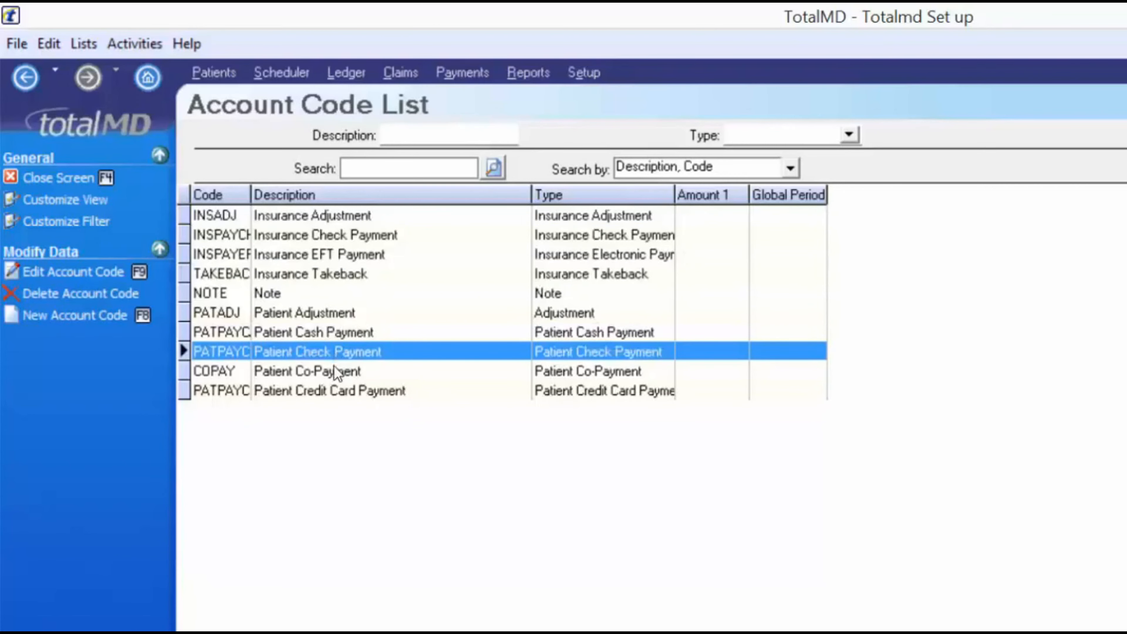
left_click(322, 394)
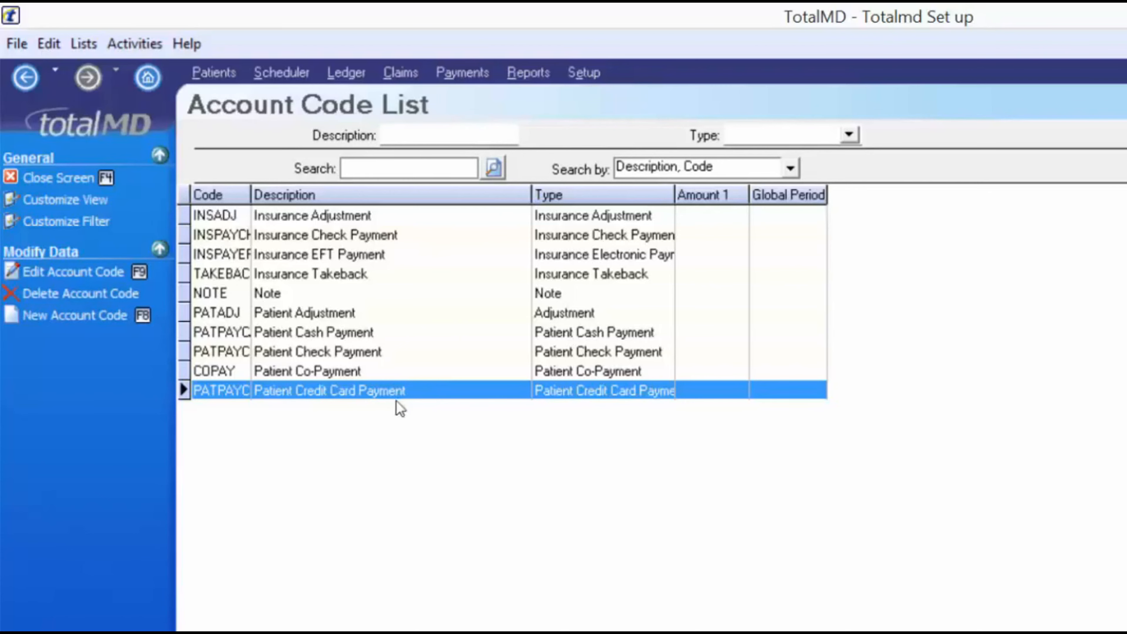
Create account code PATVISA, 'Patient Visa Payment', of type Patient Credit Card Payment, and save it
left_click(128, 327)
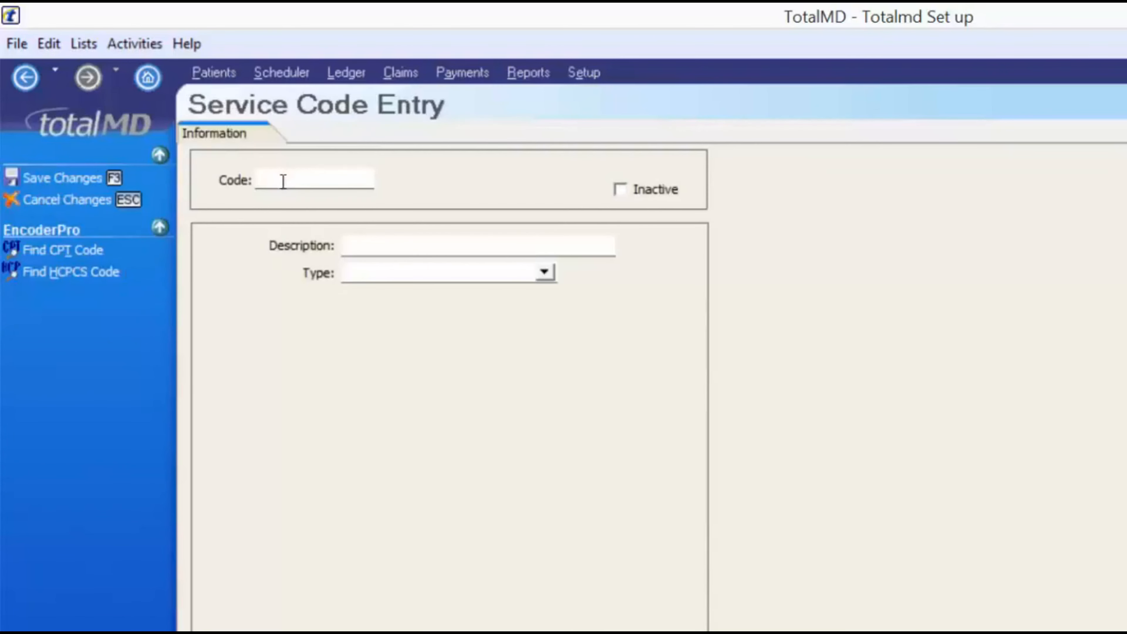
type("PAT")
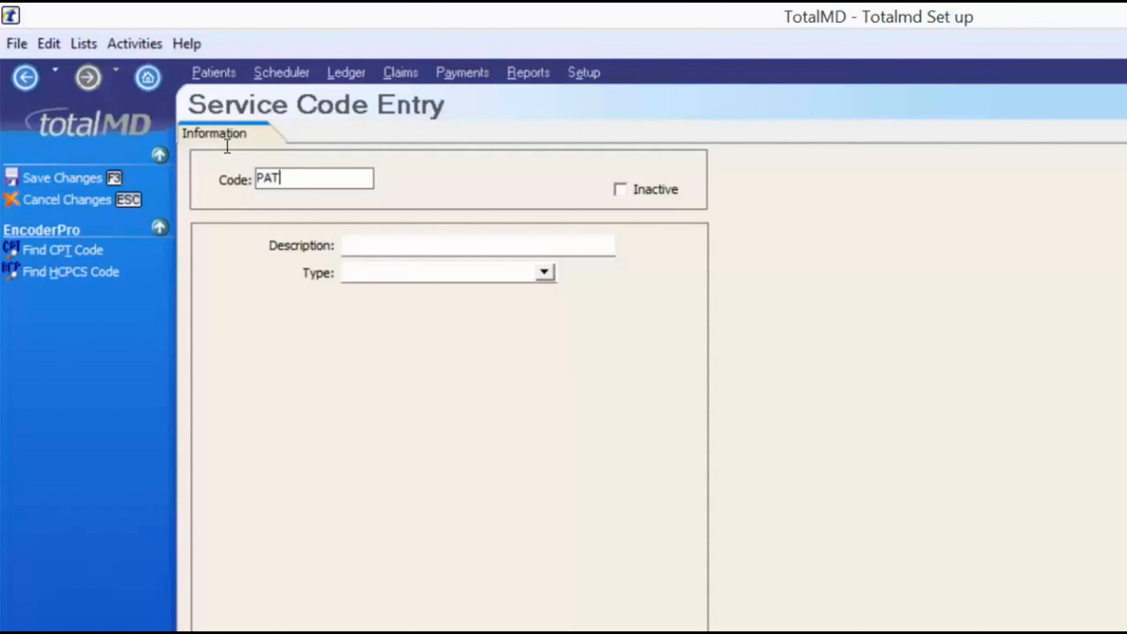
type("VISA")
key("Tab")
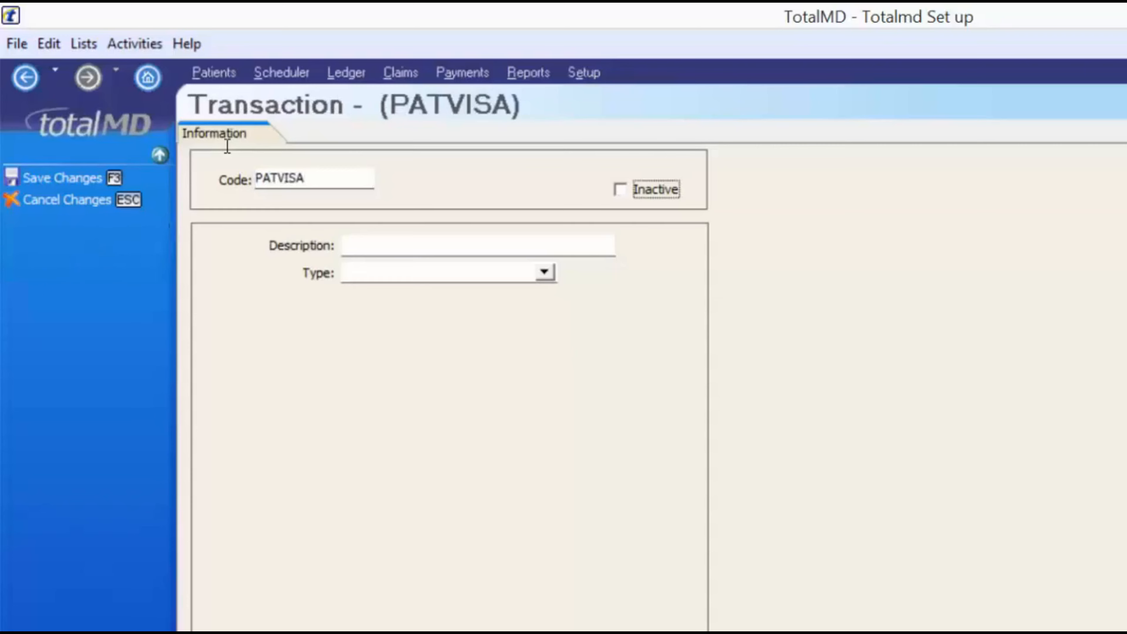
key("Tab")
type("Patie")
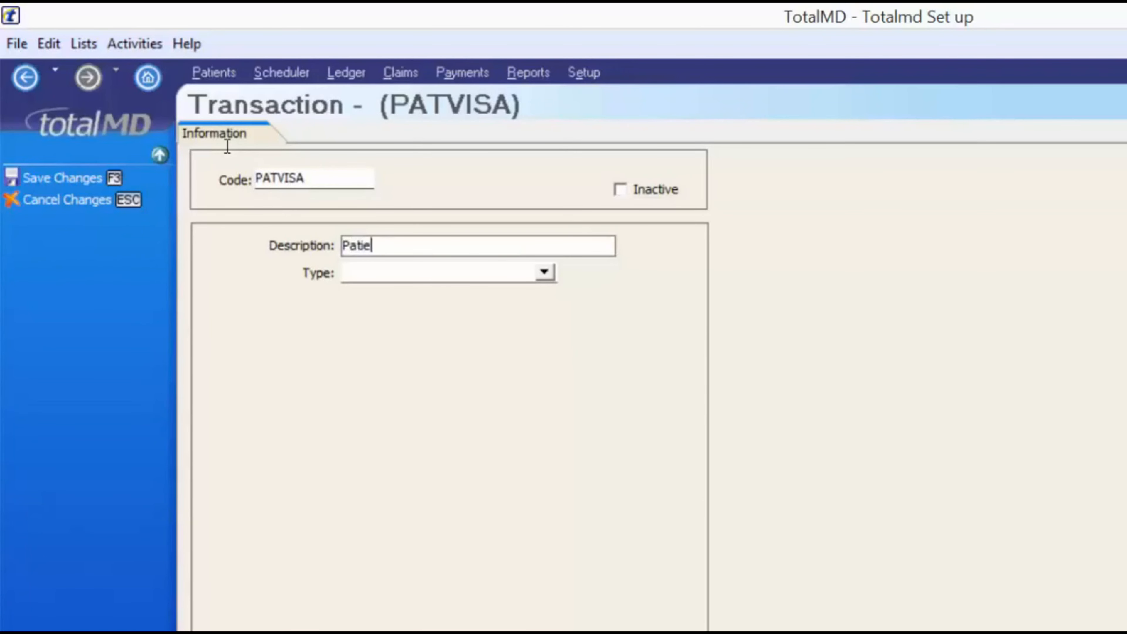
type("nt Visa Payment")
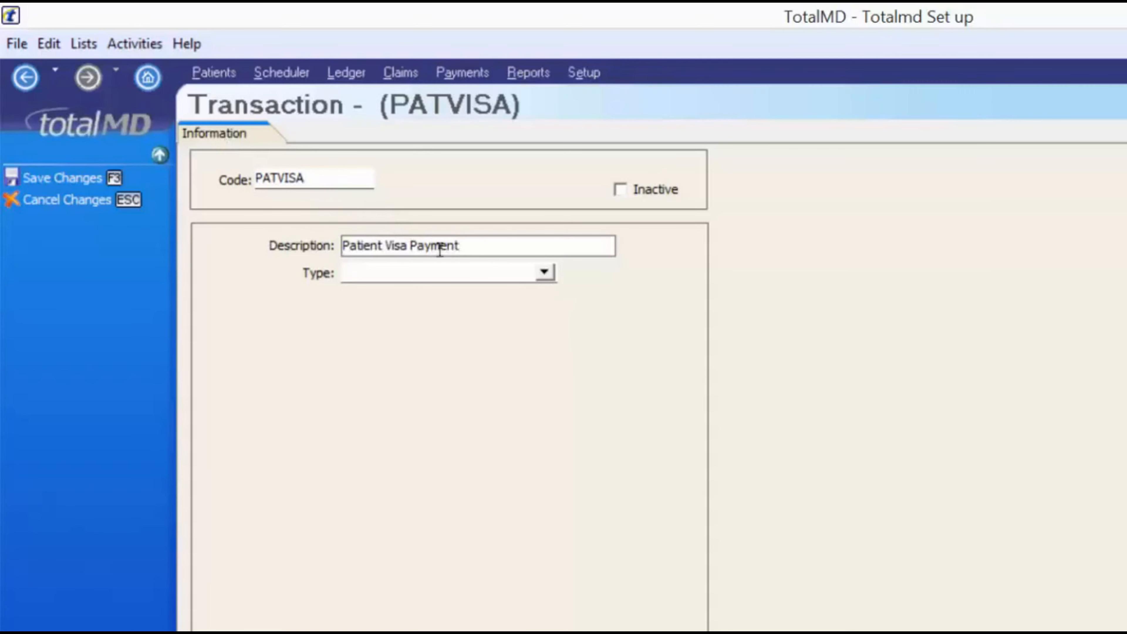
left_click(544, 272)
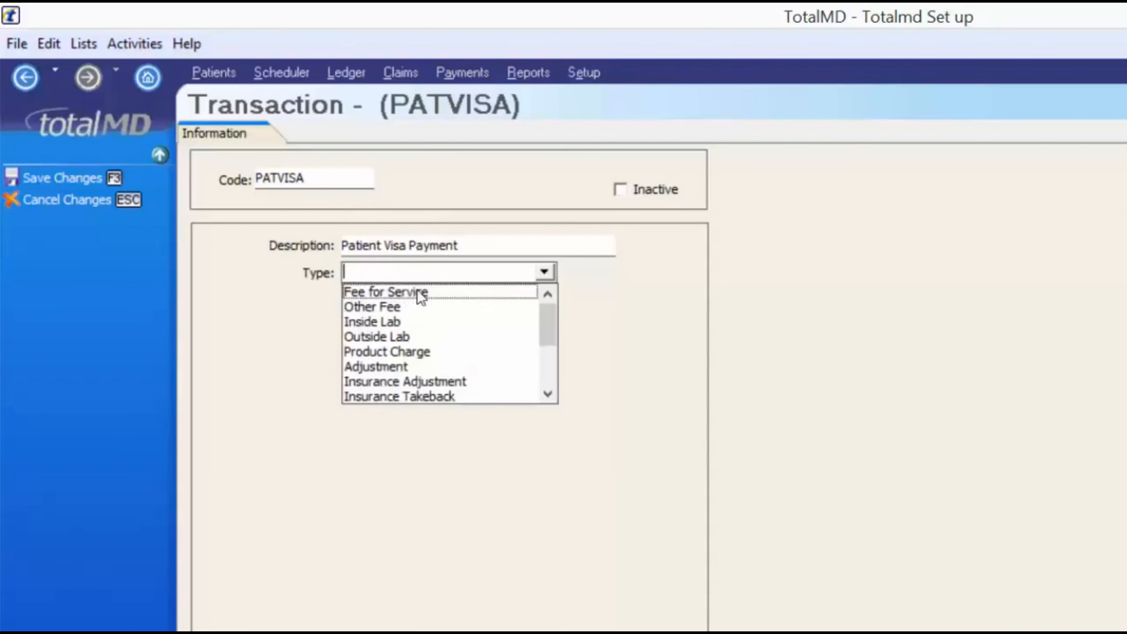
scroll(369, 358, "down", 1)
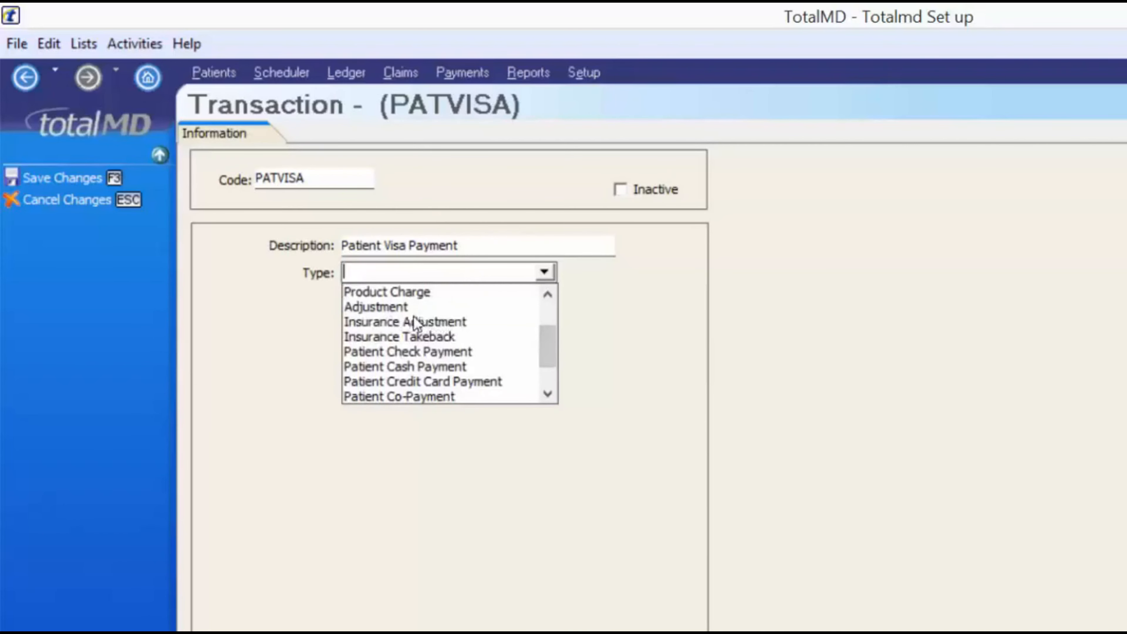
key("Return")
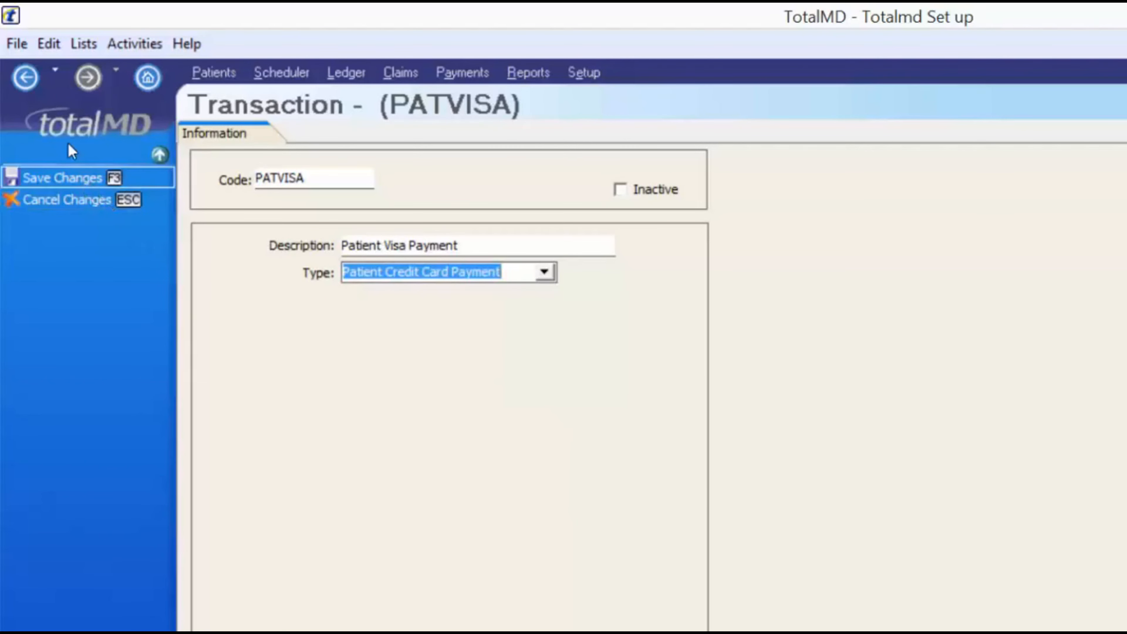
left_click(66, 178)
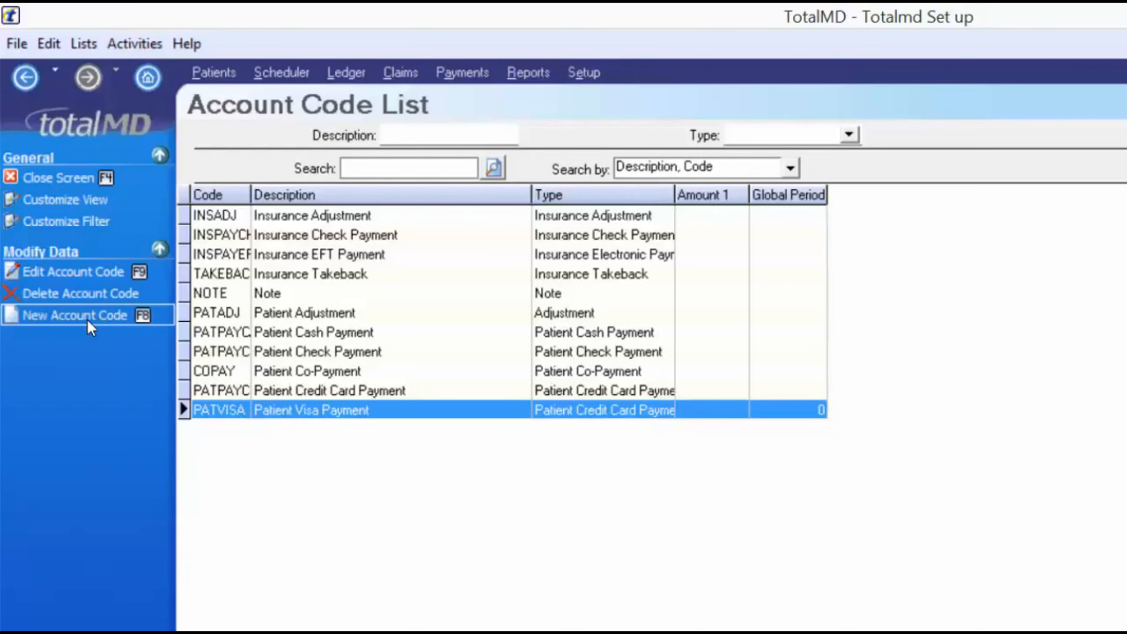
left_click(316, 293)
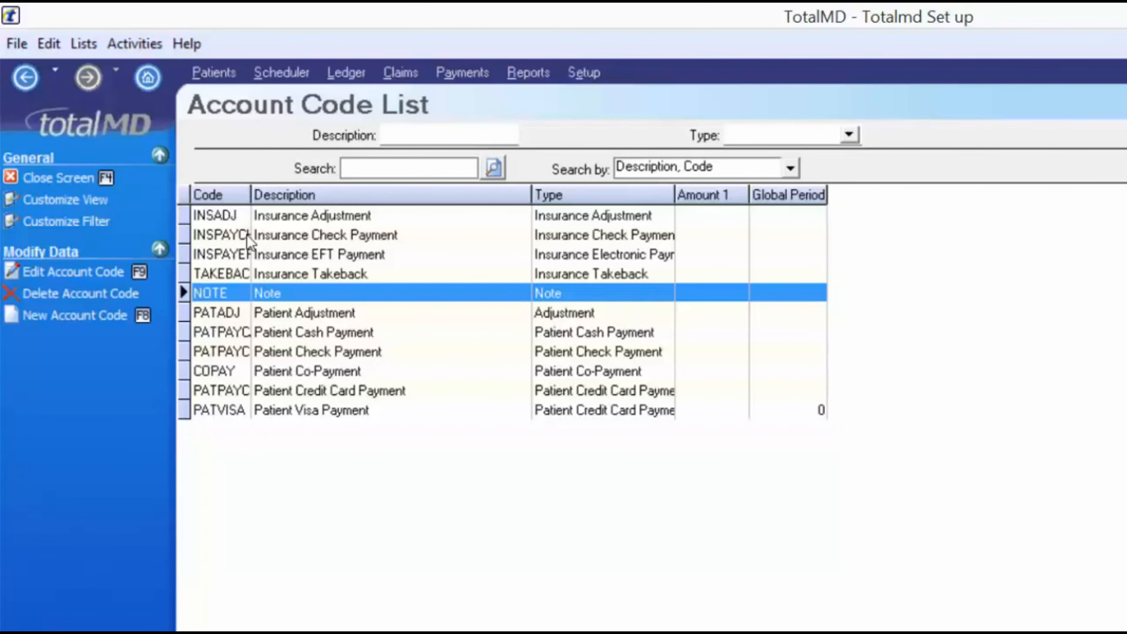
Create account code INSMAX described as 'Insurance Max reached, no coverage' with type Note, and save it
left_click(111, 316)
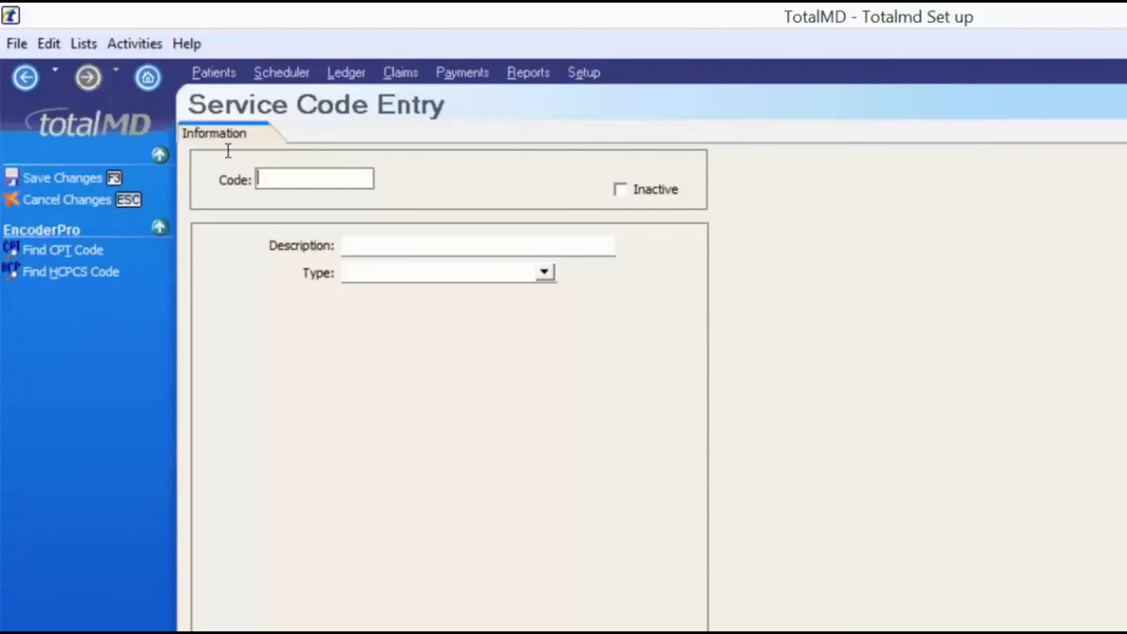
type("INSMAX")
key("Tab")
type("In")
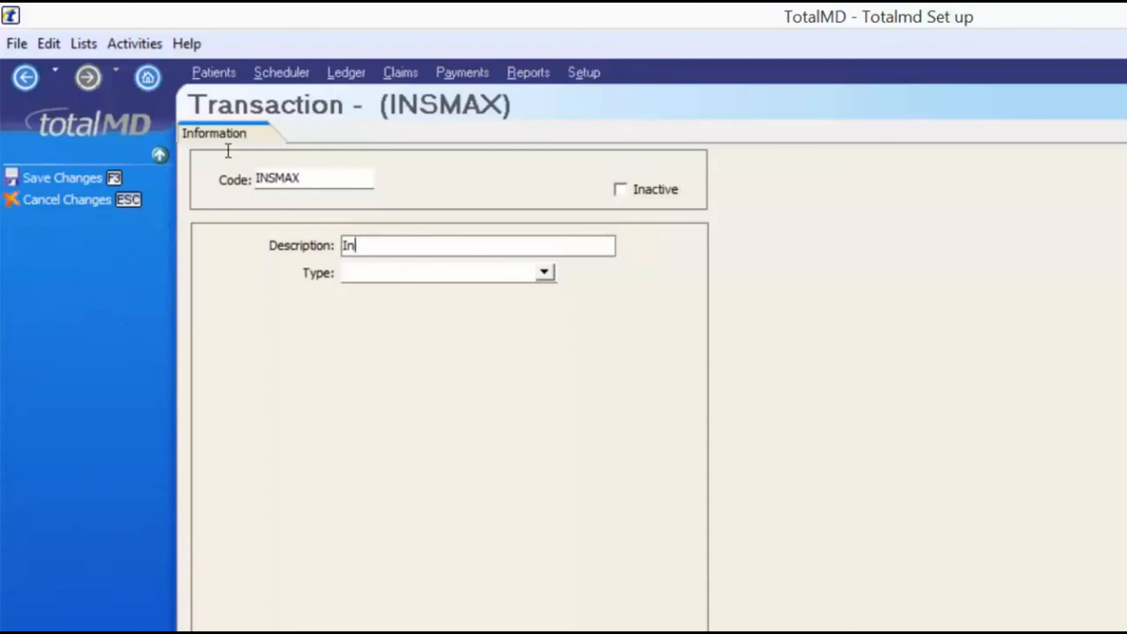
type("surance Max")
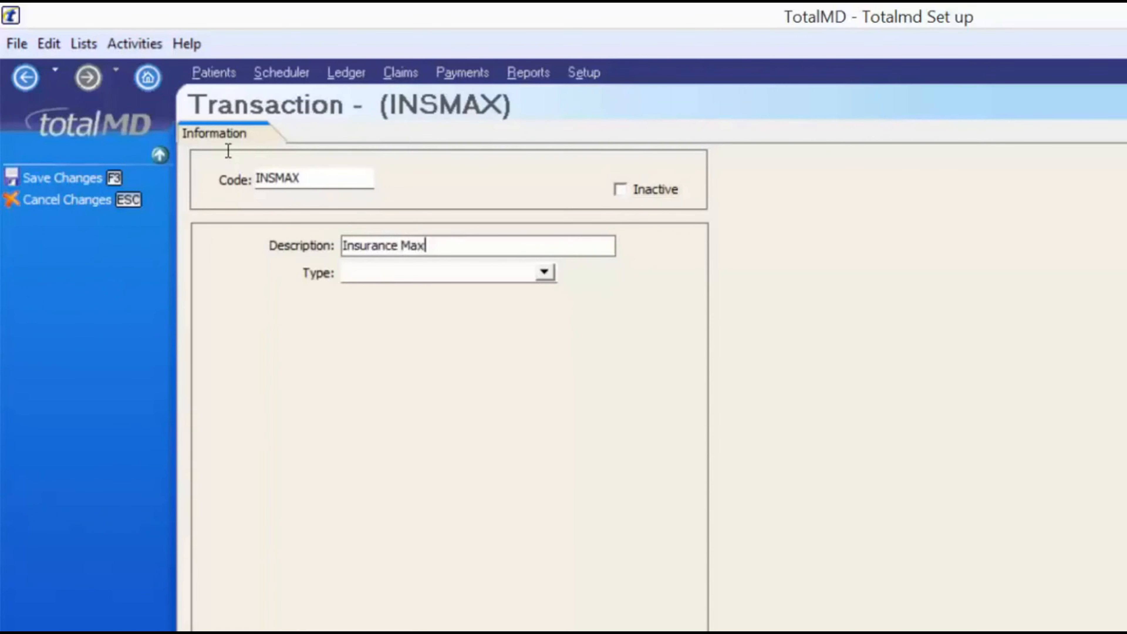
type(" reached, no coverage")
key("Tab")
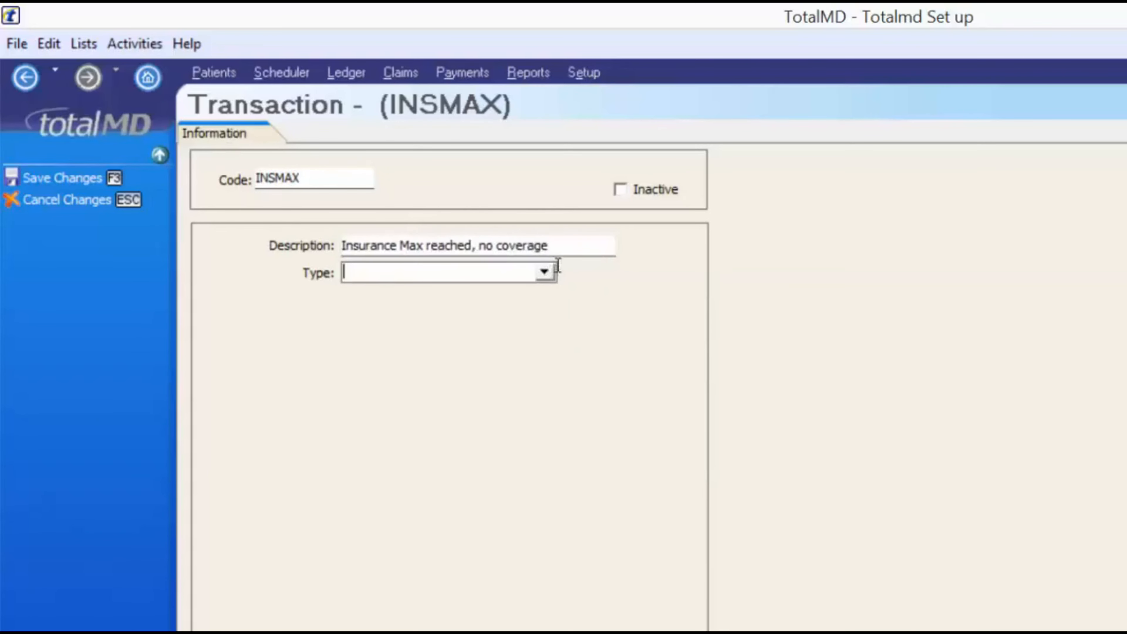
left_click(543, 271)
left_click_drag(550, 328, 549, 405)
left_click(357, 396)
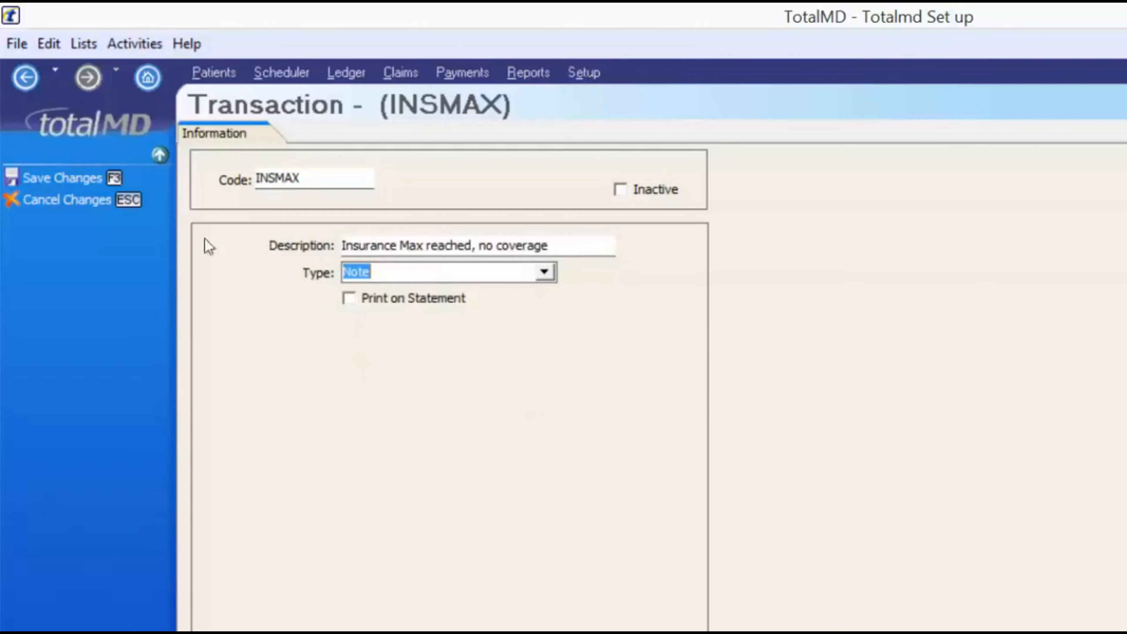
left_click(102, 179)
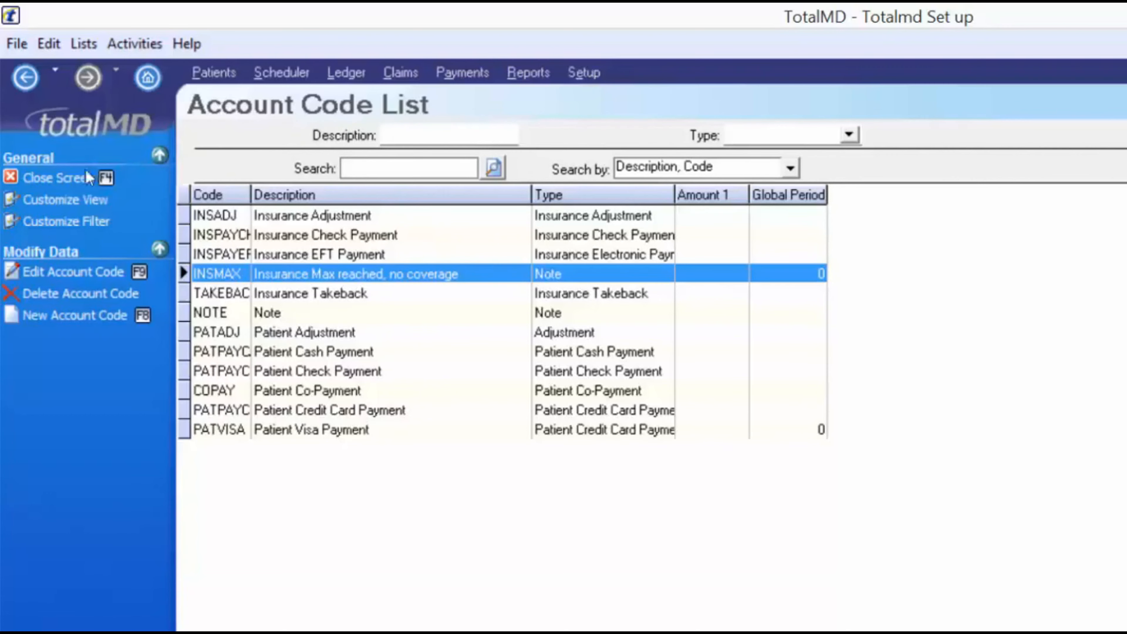
Close the Account Code List and bring up the empty Insurance Plan List
left_click(58, 178)
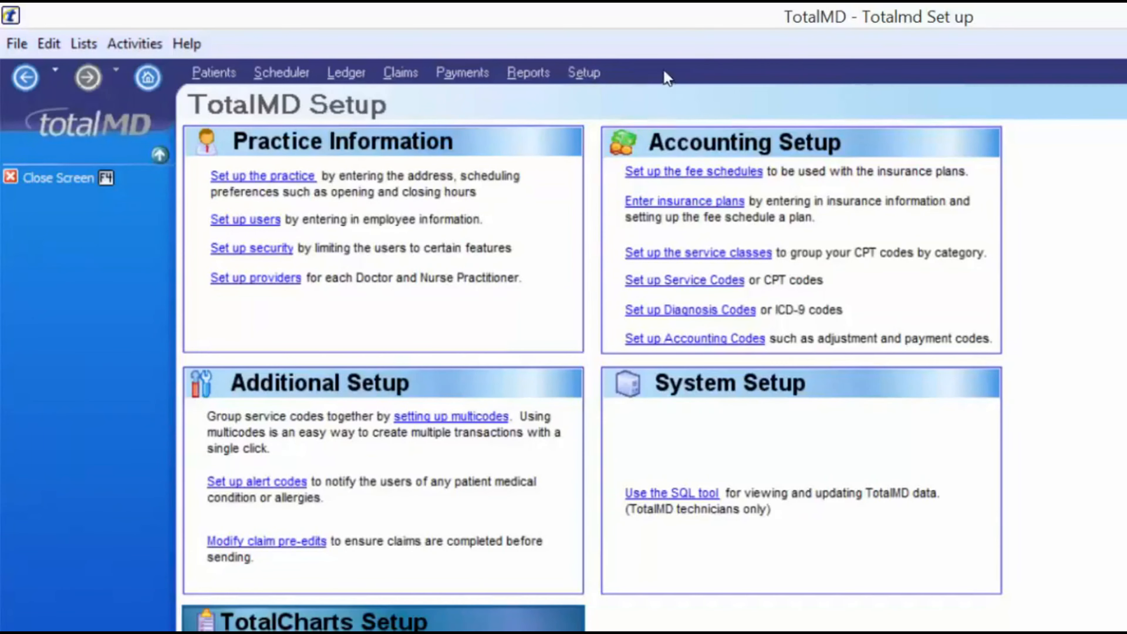
left_click(664, 203)
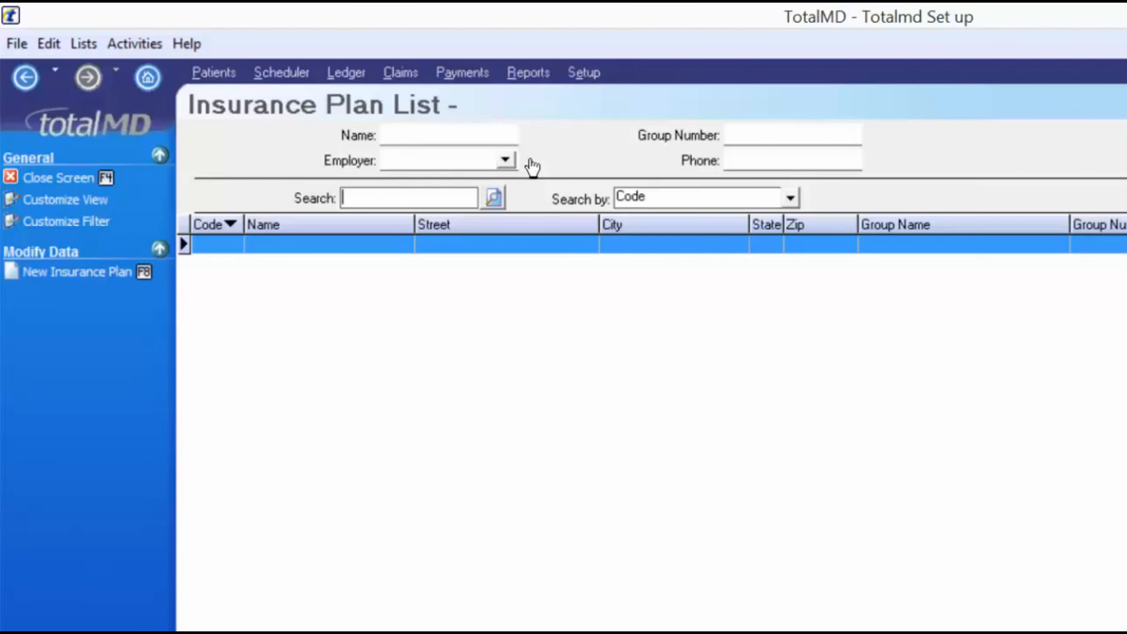
left_click(83, 43)
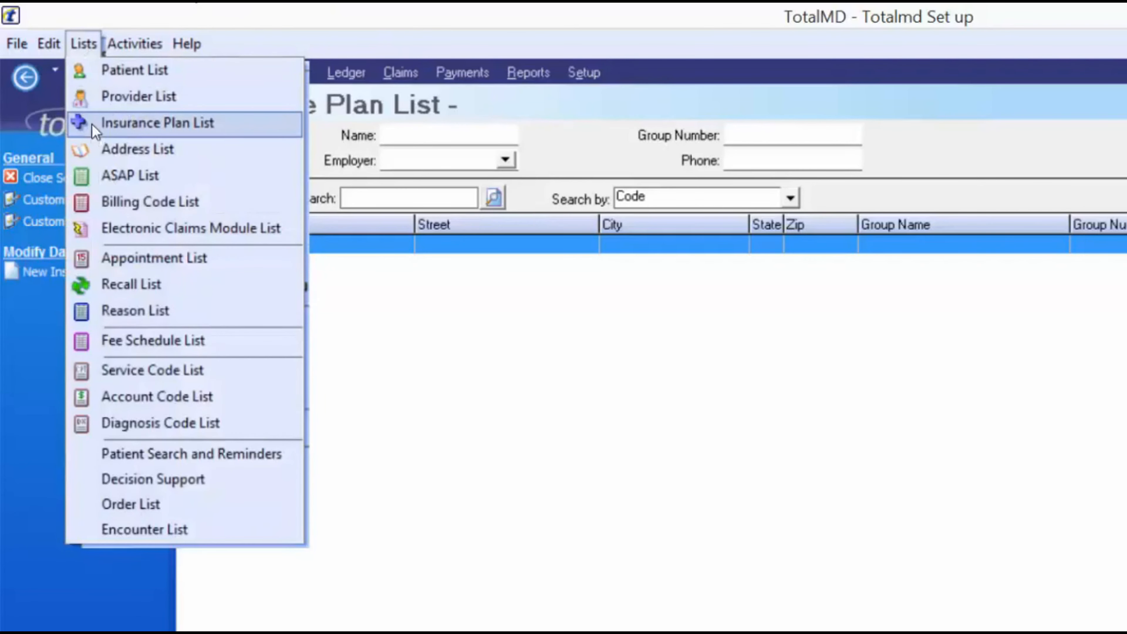
left_click(366, 398)
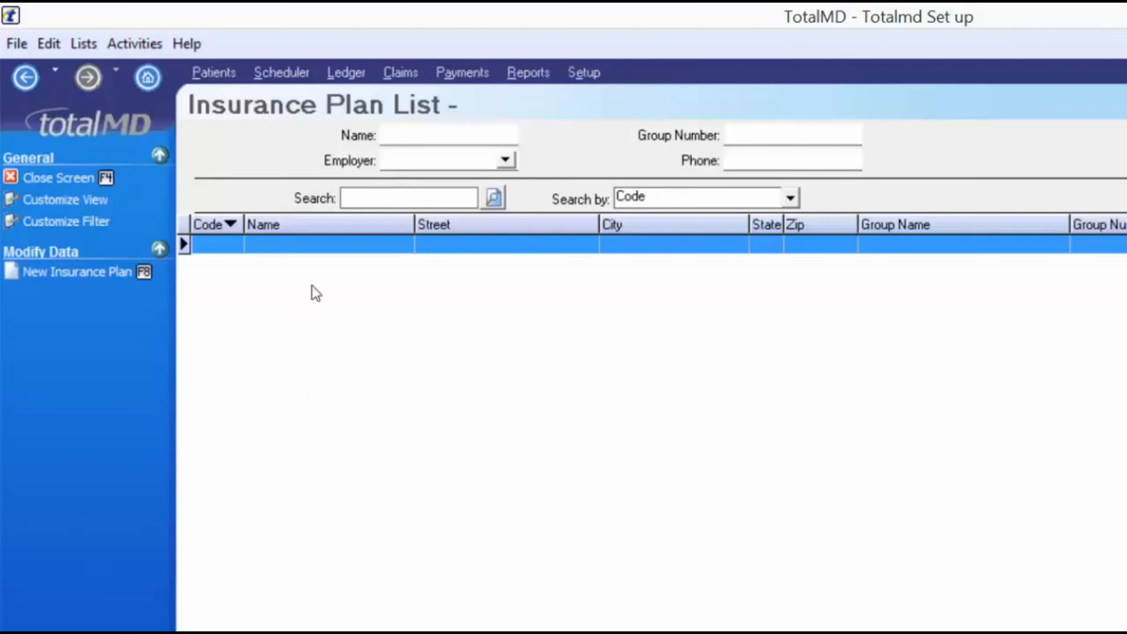
Start a new plan named Blue Cross Blue Shield at Po Box 12355, Moline, IL 85546
left_click(62, 274)
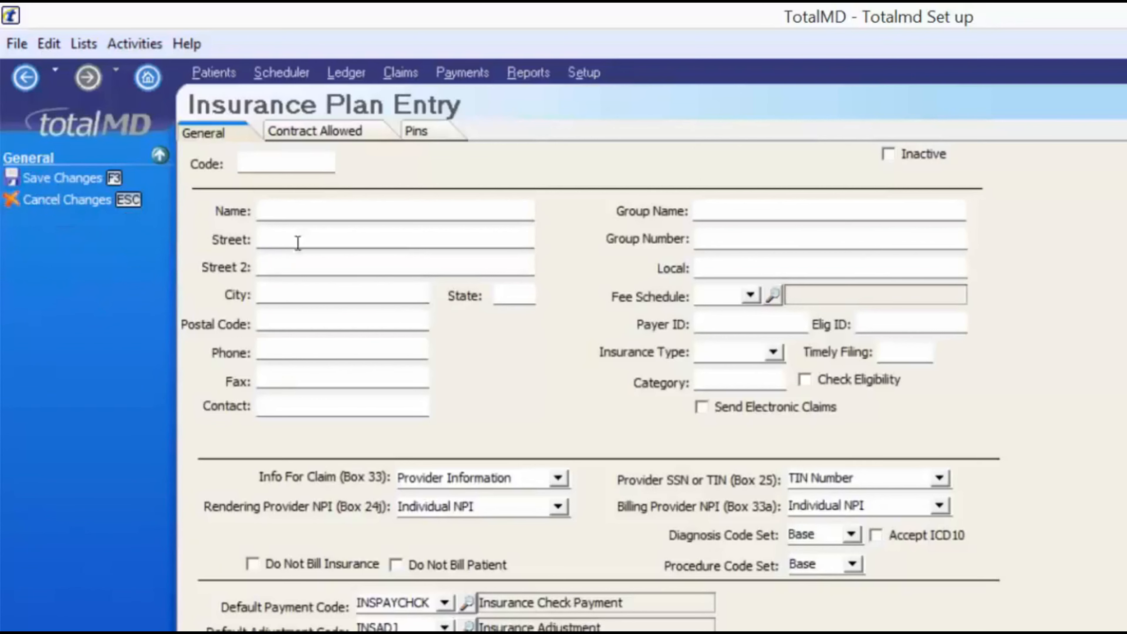
left_click(286, 165)
key("Tab")
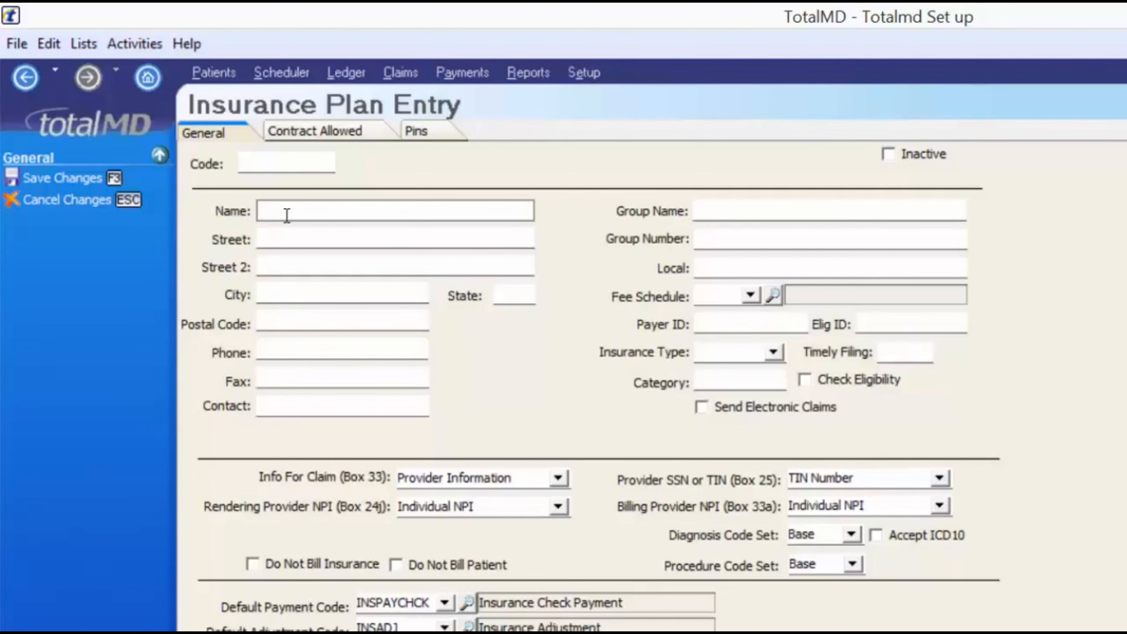
type("Blue ")
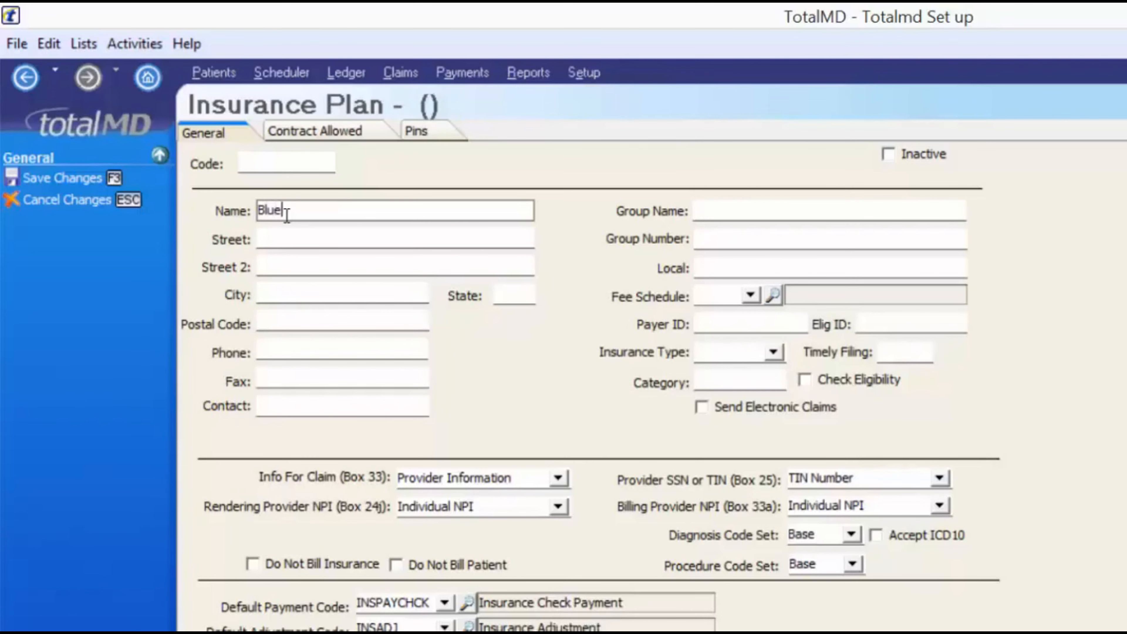
type("Cross Blue Shield")
key("Tab")
type("Po Box")
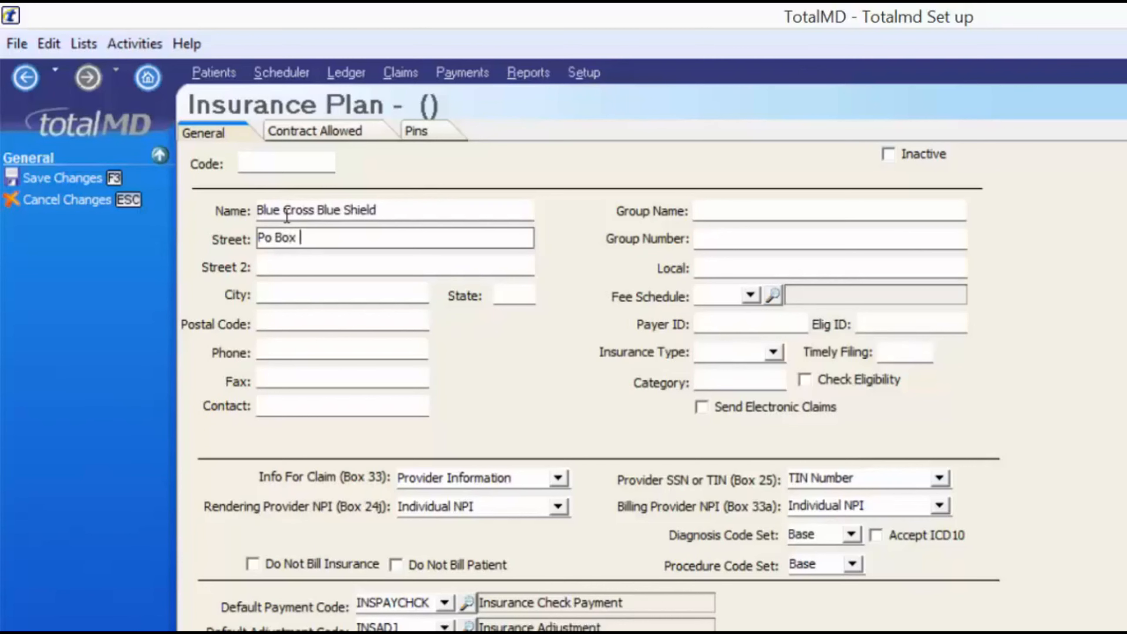
type(" 12355")
key("Tab")
type("Moline")
key("Tab")
type("IL")
key("Tab")
type("85546")
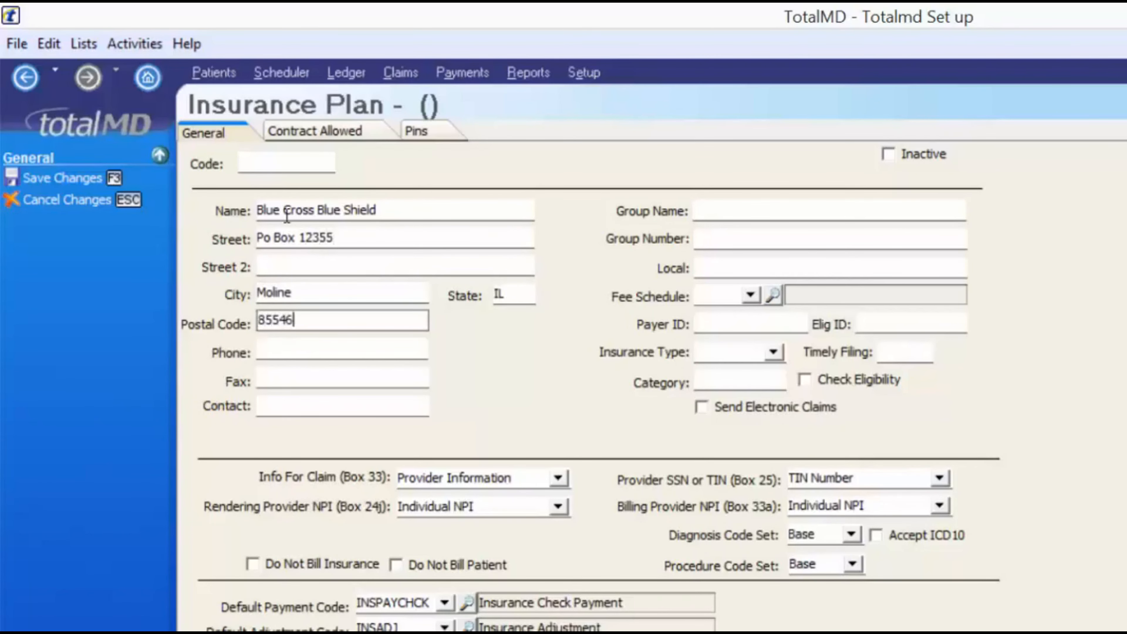
key("Tab")
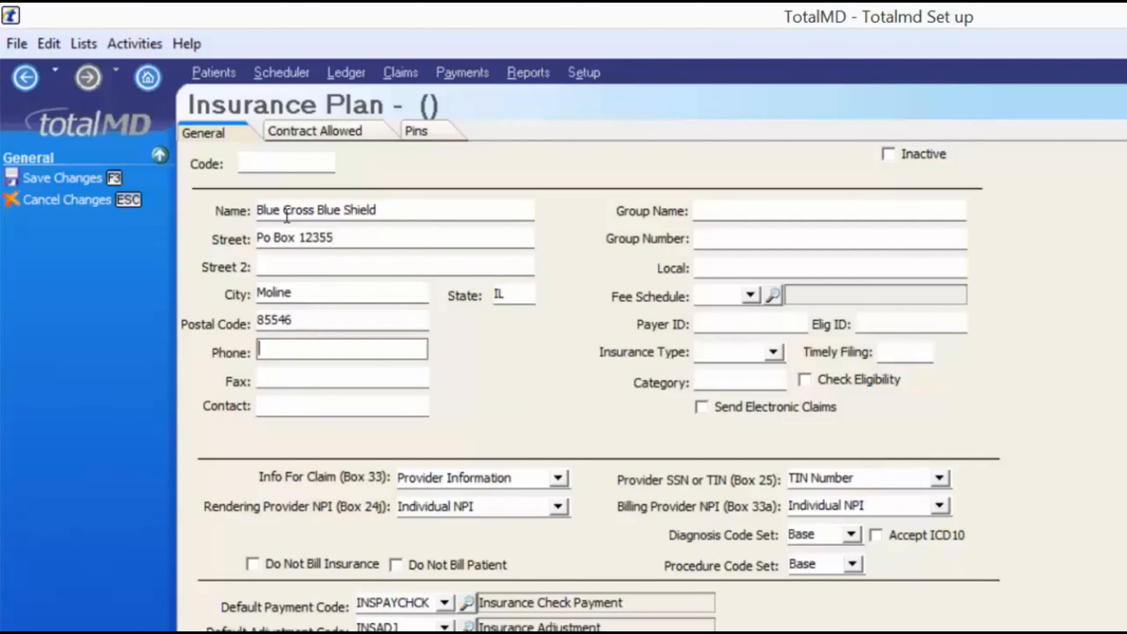
key("Tab")
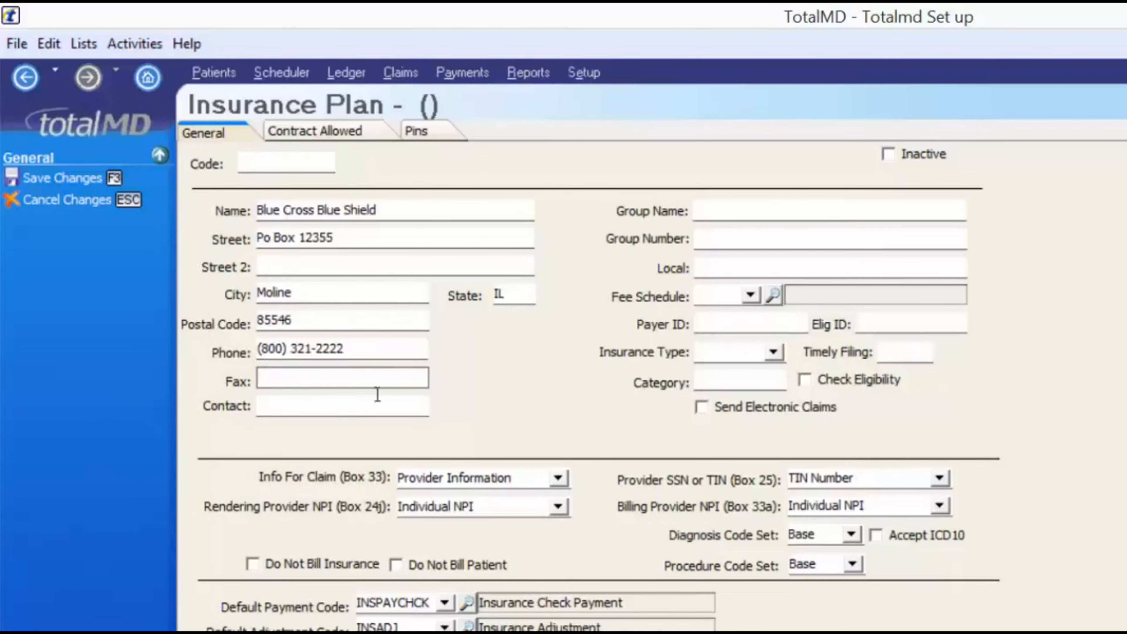
left_click(266, 406)
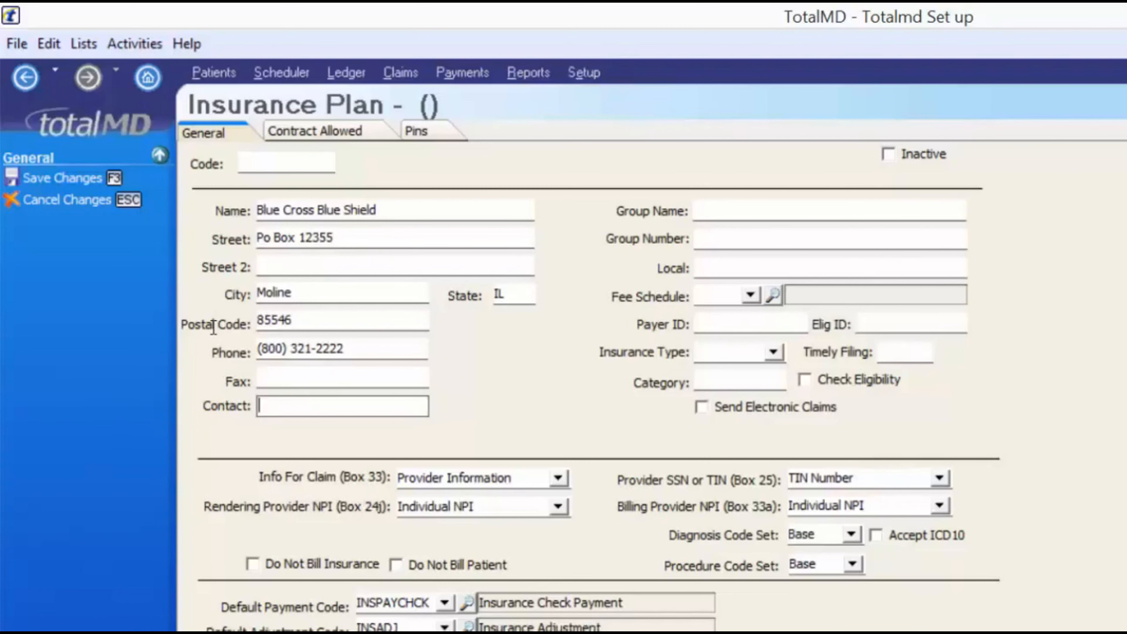
key("Tab")
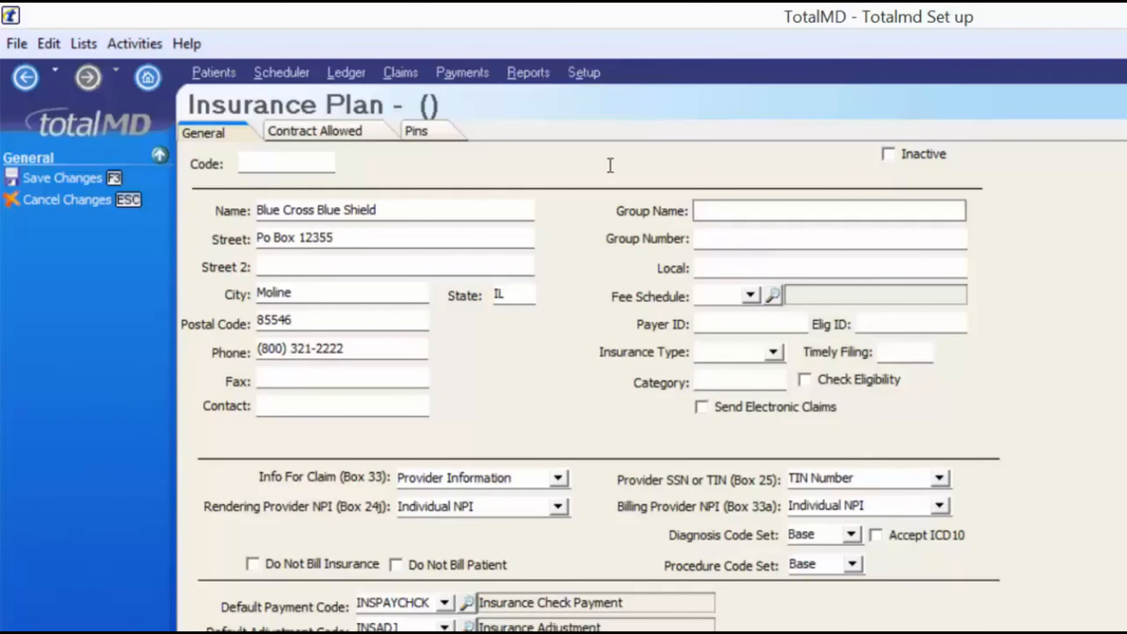
type("Kraft")
key("Tab")
type("54566")
key("Tab")
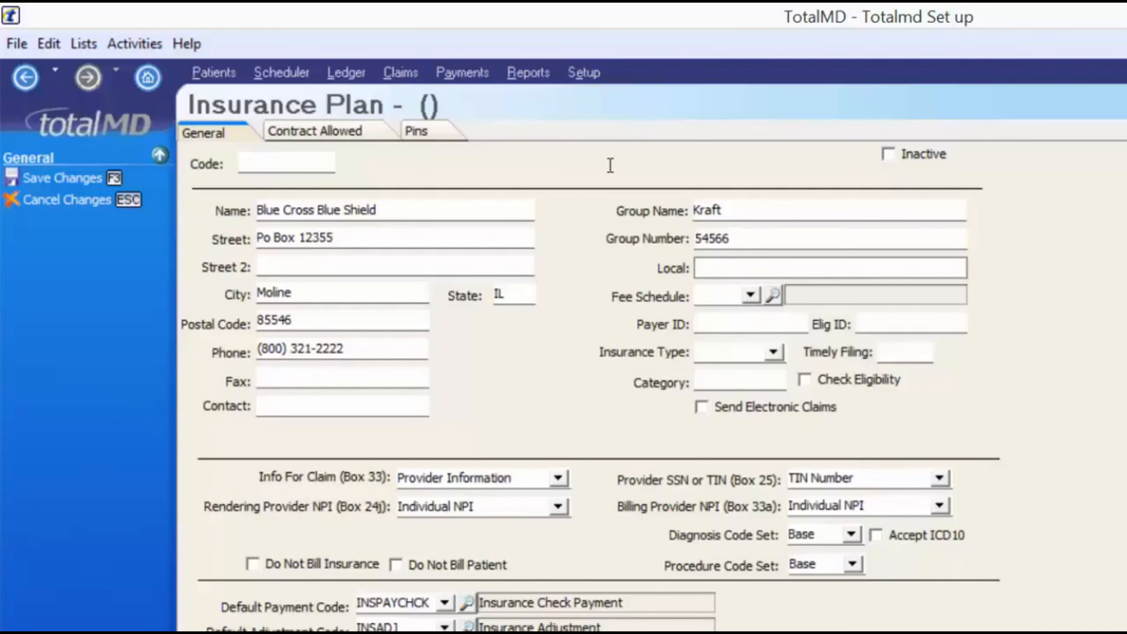
key("Tab")
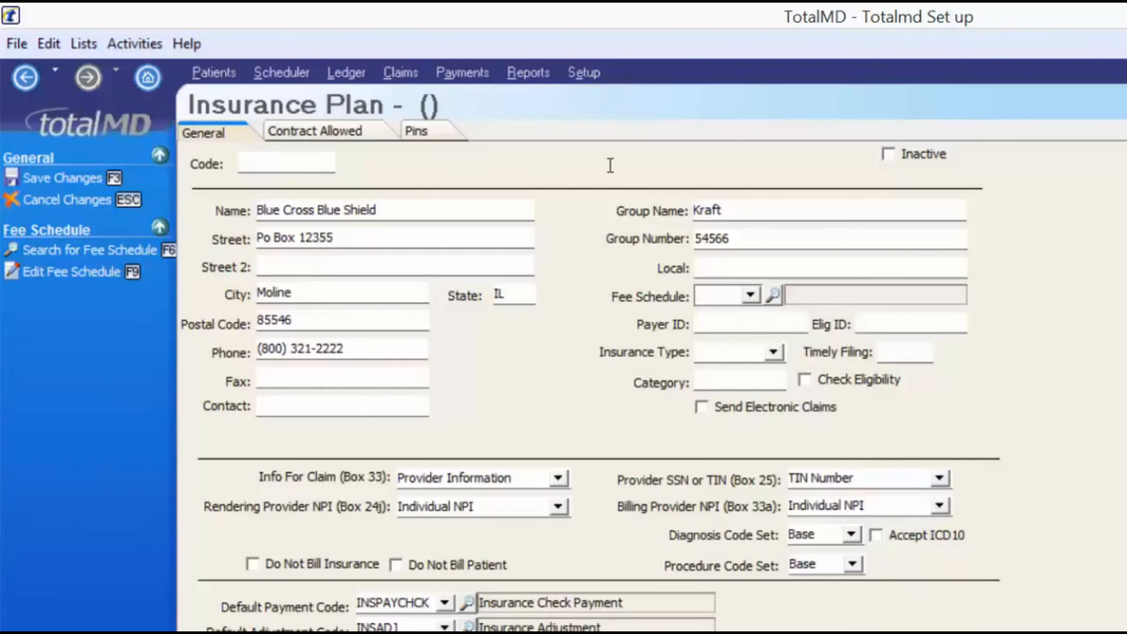
Choose fee schedule 1, Office fees, from the Fee Schedule list for the plan
key("alt")
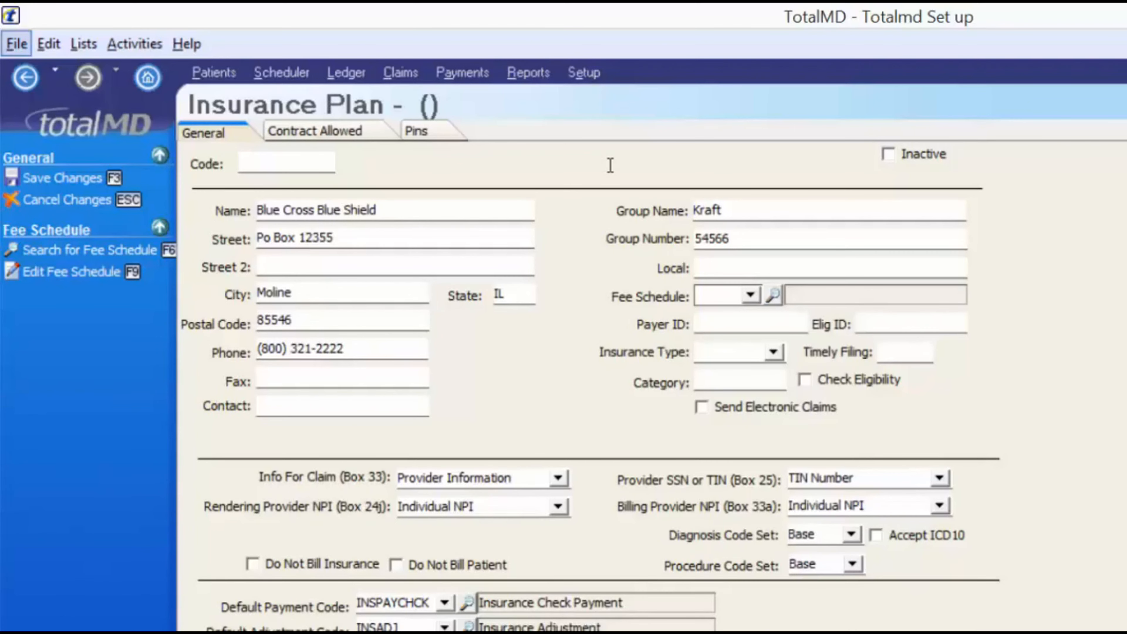
key("alt+Down")
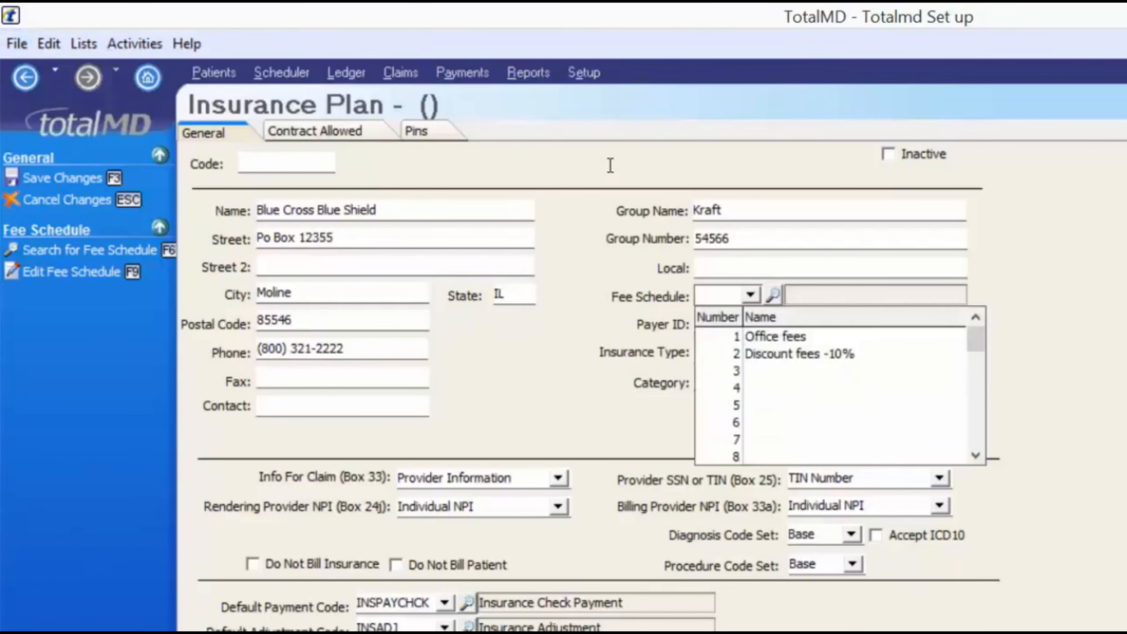
key("Down")
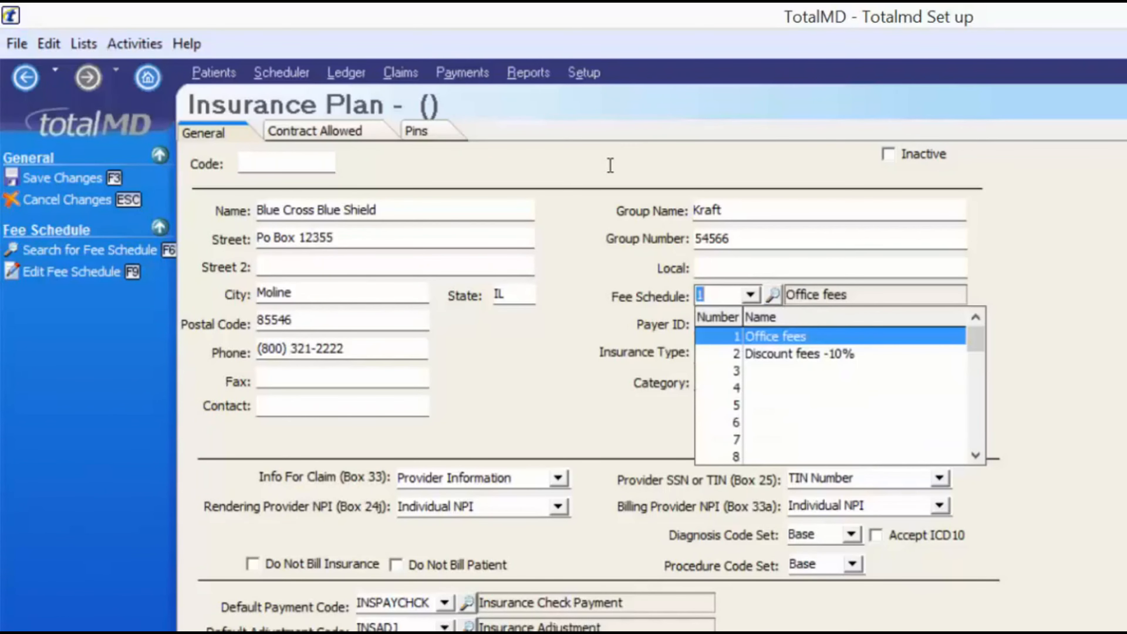
key("BackSpace")
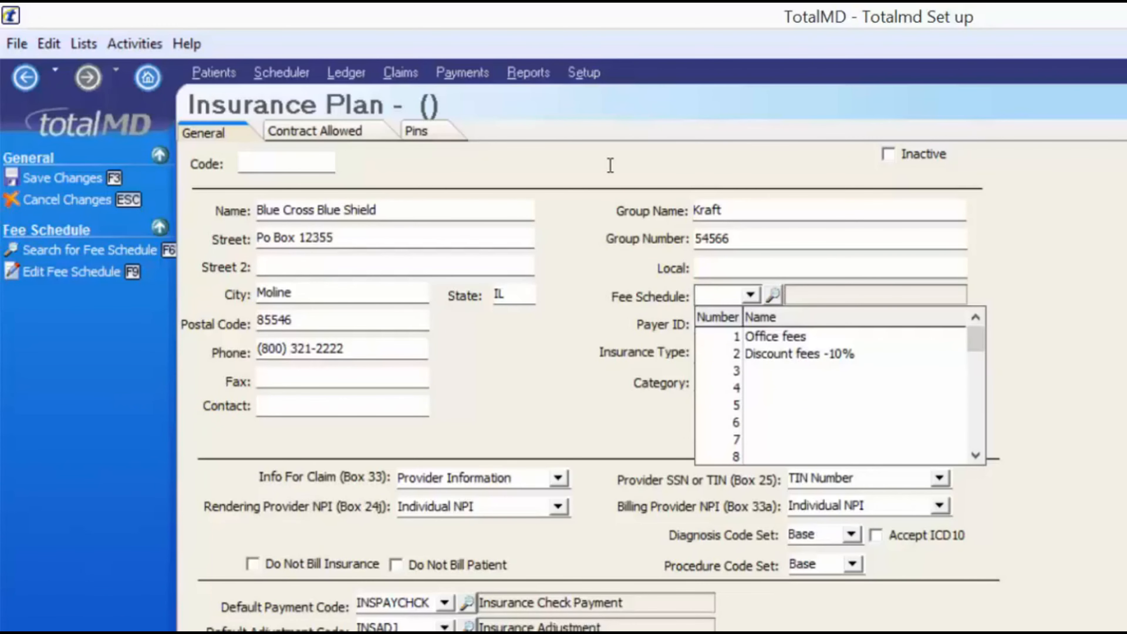
key("Down")
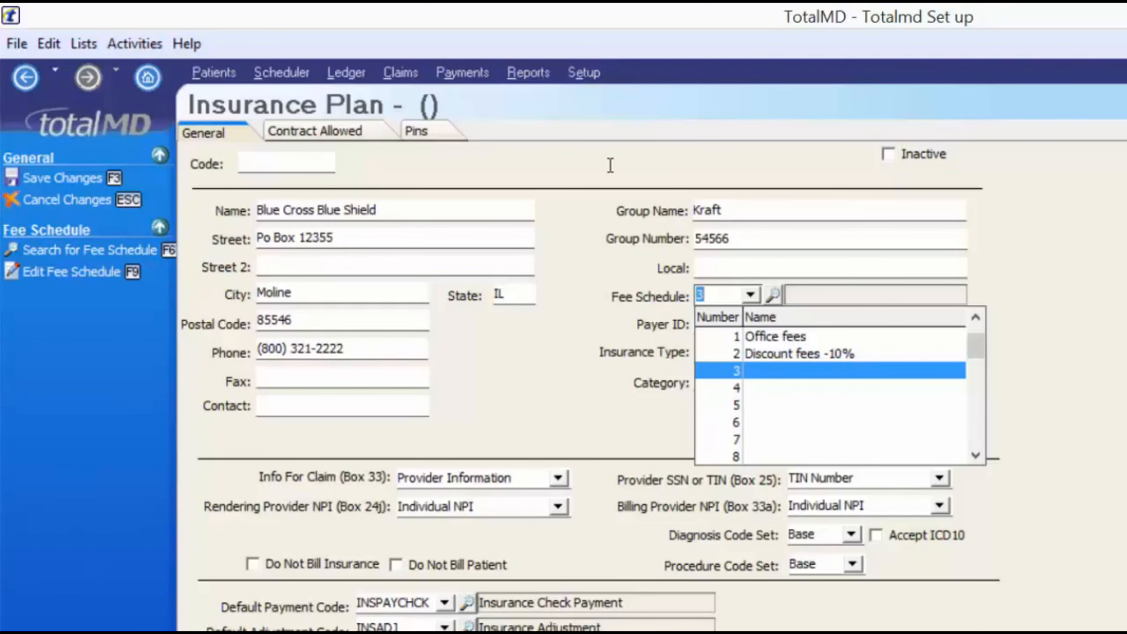
key("Up")
key("Up")
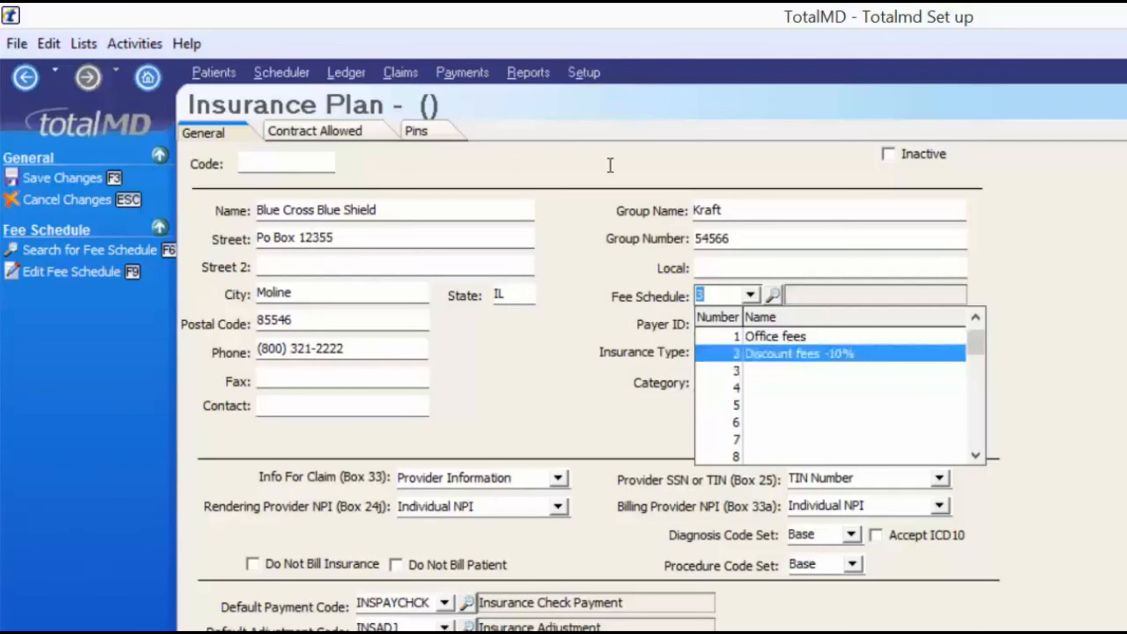
key("Return")
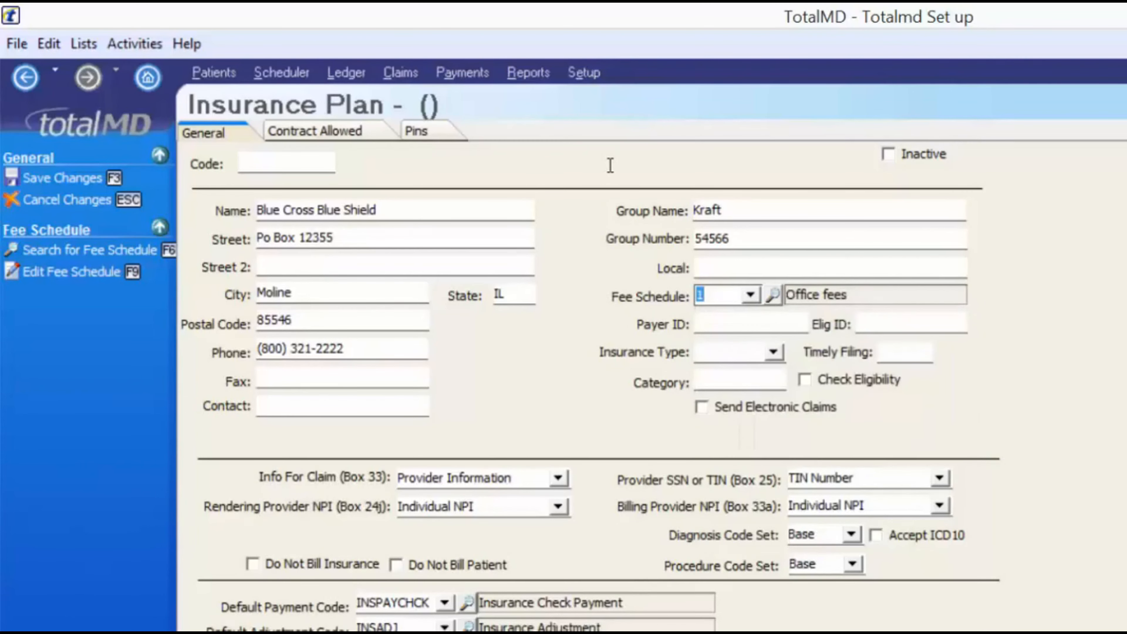
key("Tab")
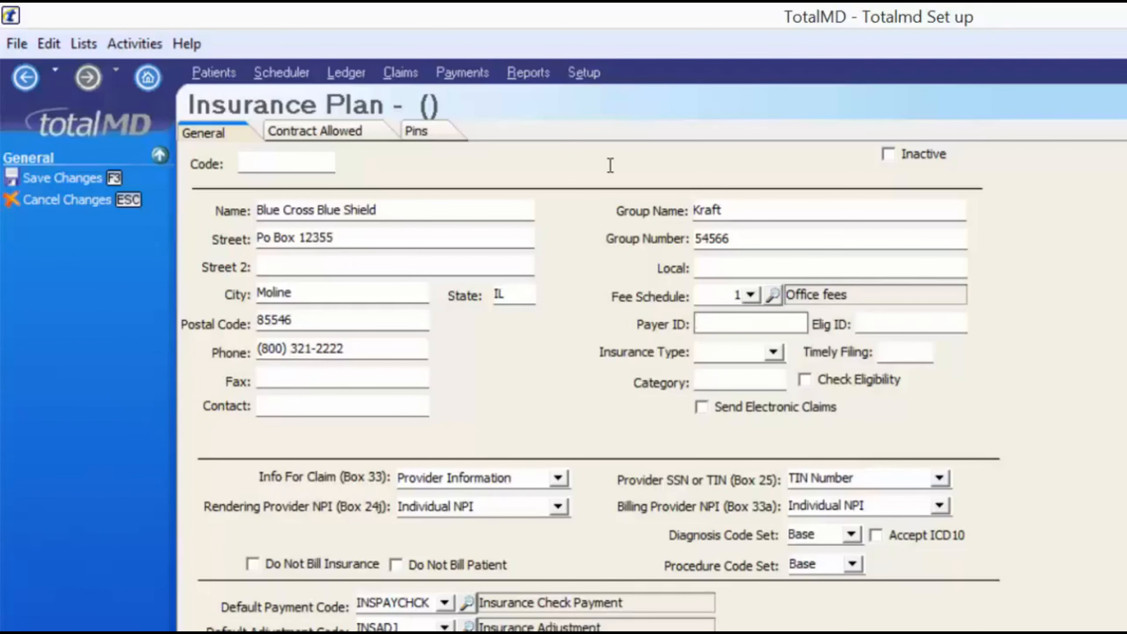
key("Tab")
key("shift+Tab")
Check the insurance type choices and set Timely Filing to 60
left_click(897, 324)
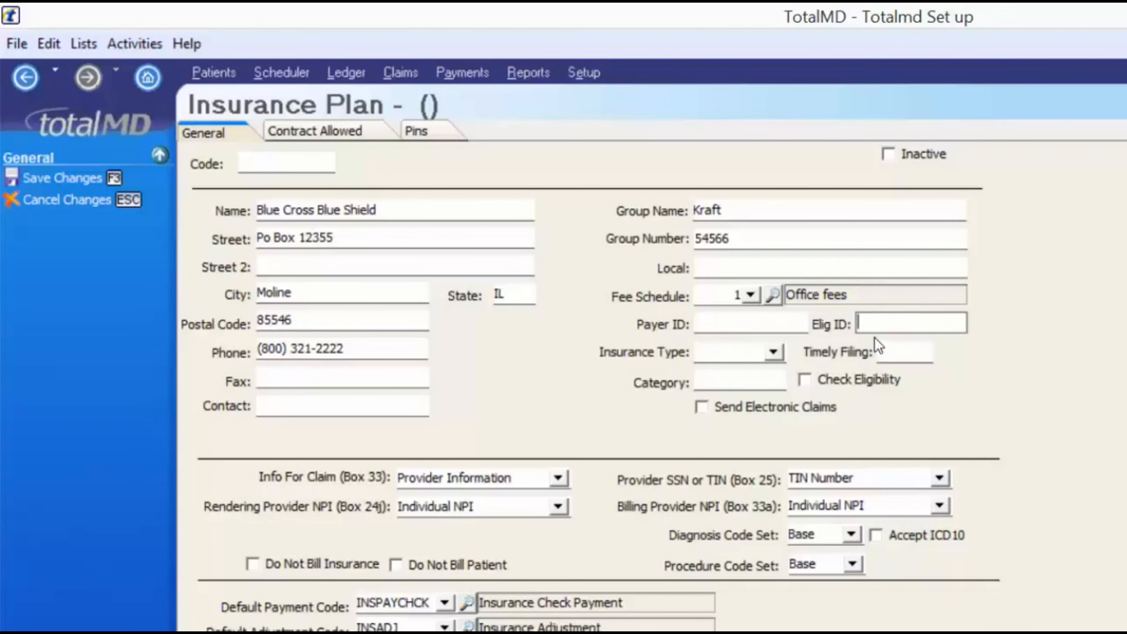
left_click(782, 355)
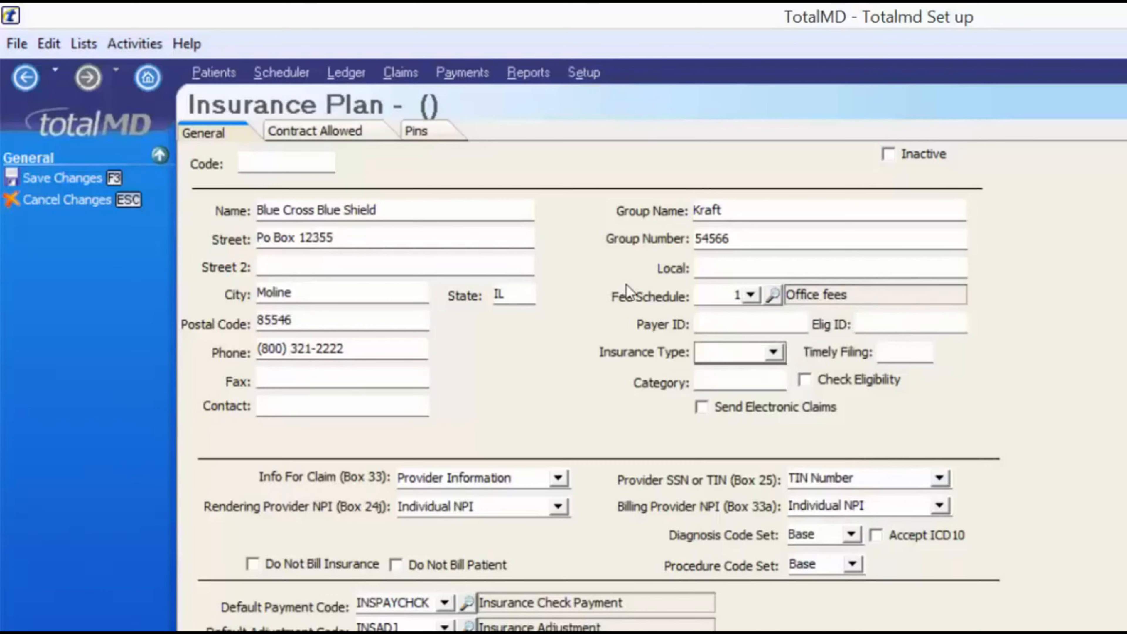
left_click(779, 354)
key("Tab")
key("shift+Tab")
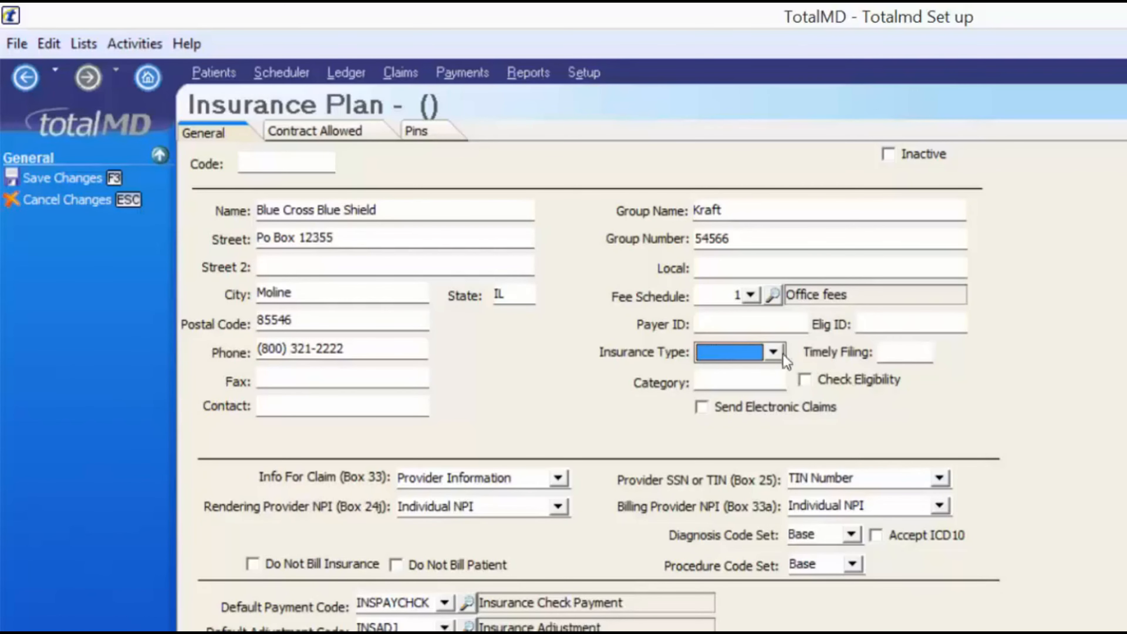
left_click(914, 352)
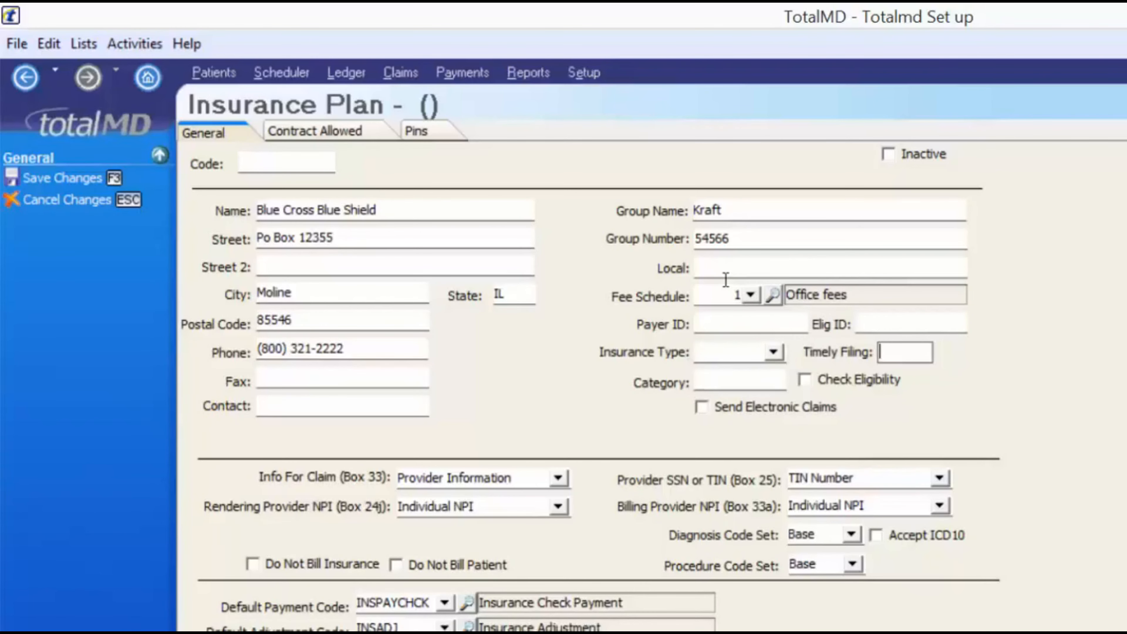
type("60")
key("shift+Tab")
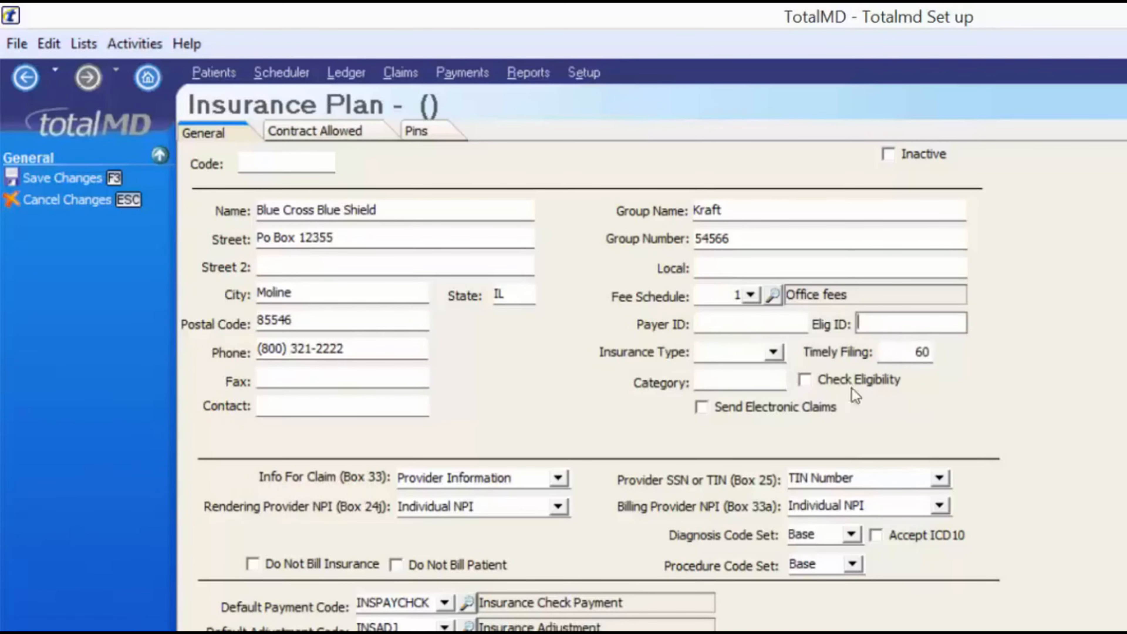
Set Category to * and tick Check Eligibility and Send Electronic Claims
left_click(748, 375)
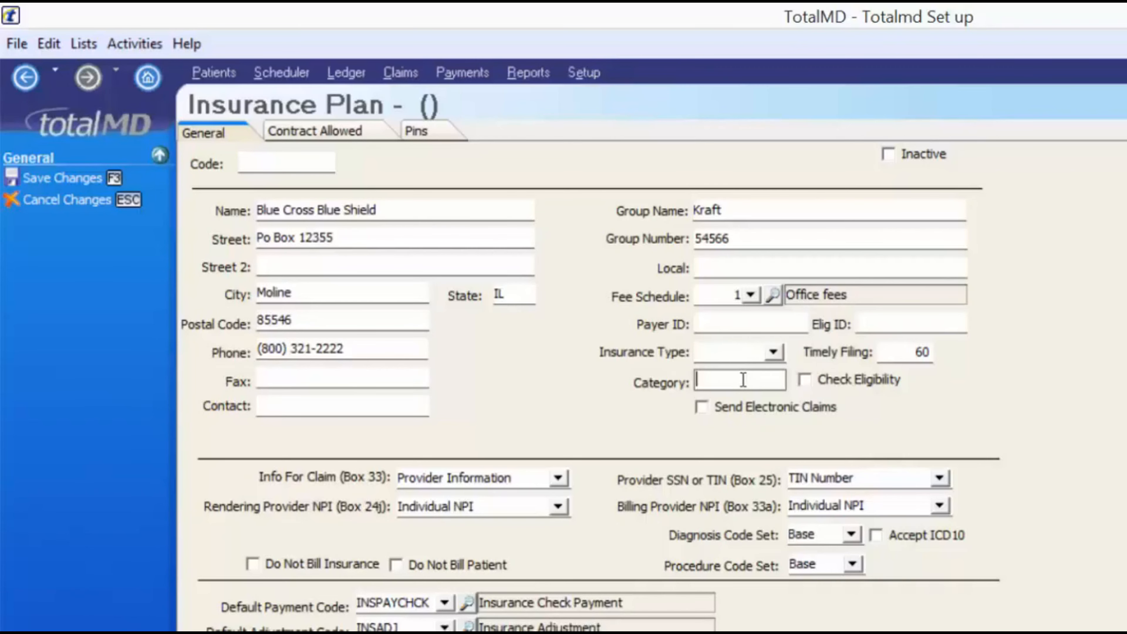
type("PPO")
key("BackSpace")
key("BackSpace")
key("BackSpace")
type("1")
key("BackSpace")
type("*")
key("Tab")
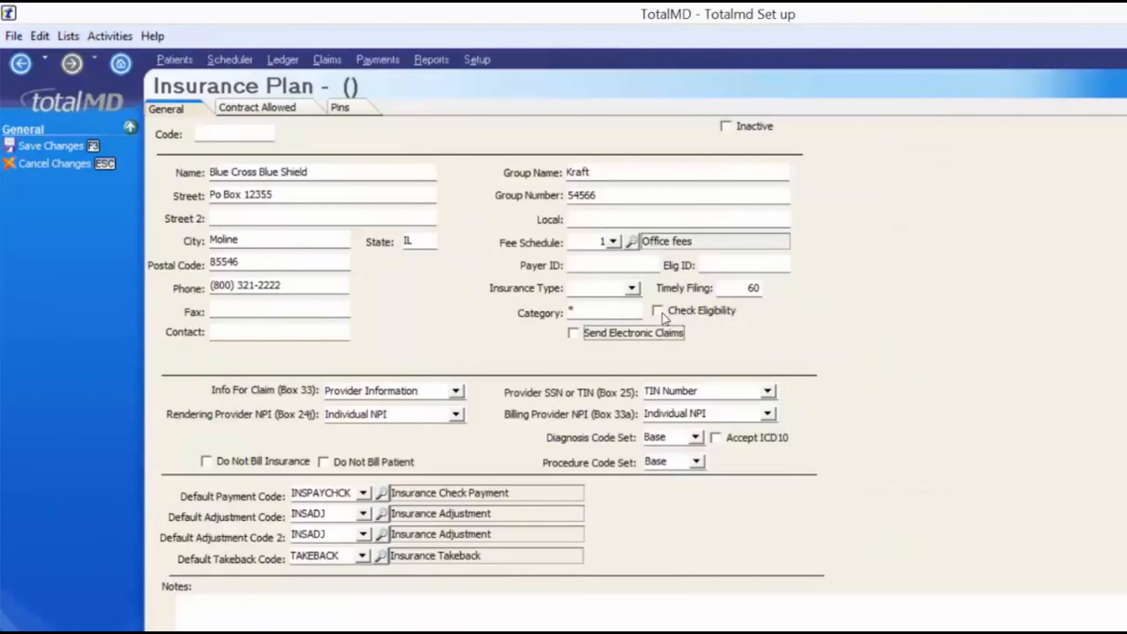
left_click(658, 312)
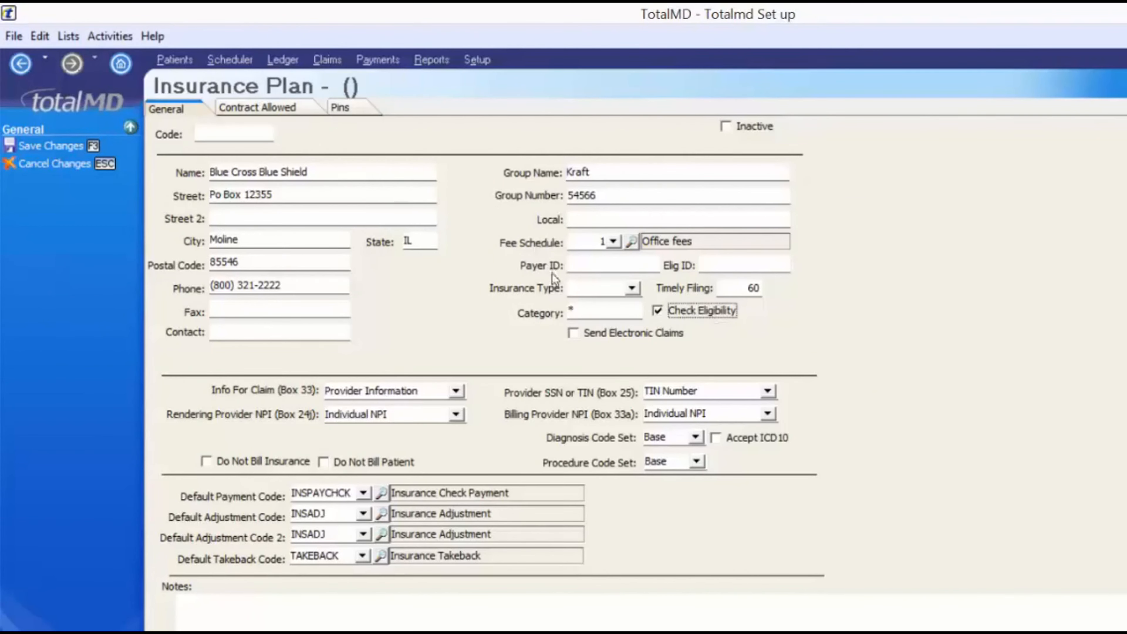
left_click(573, 333)
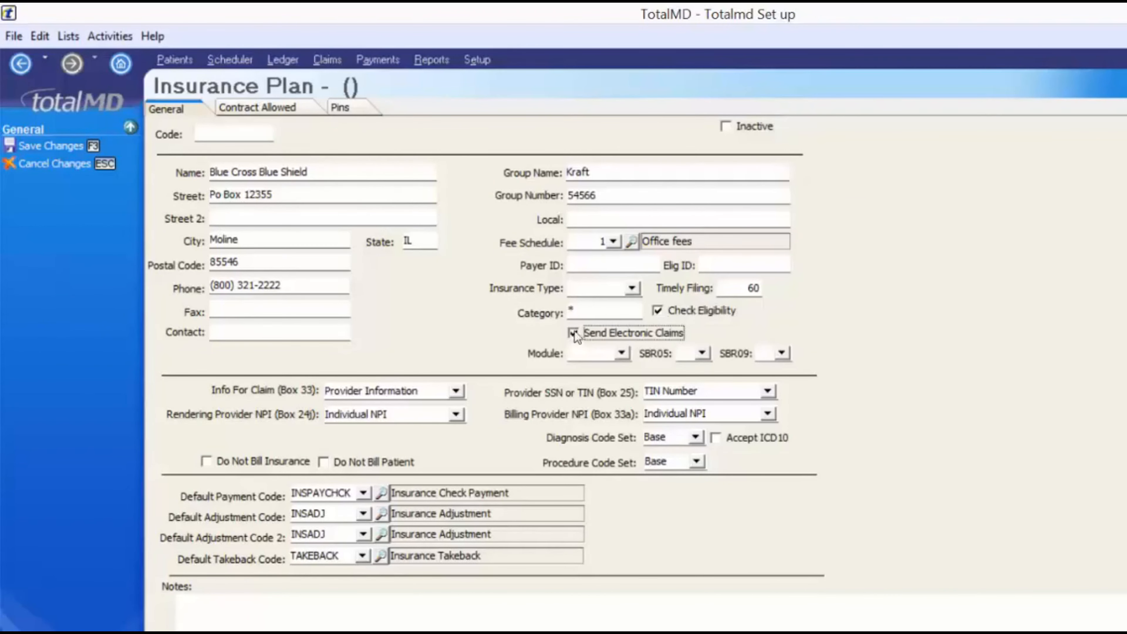
Choose Module GATE0, SBR05 C1 - Commercial, and SBR09 12 - PPO
left_click(622, 354)
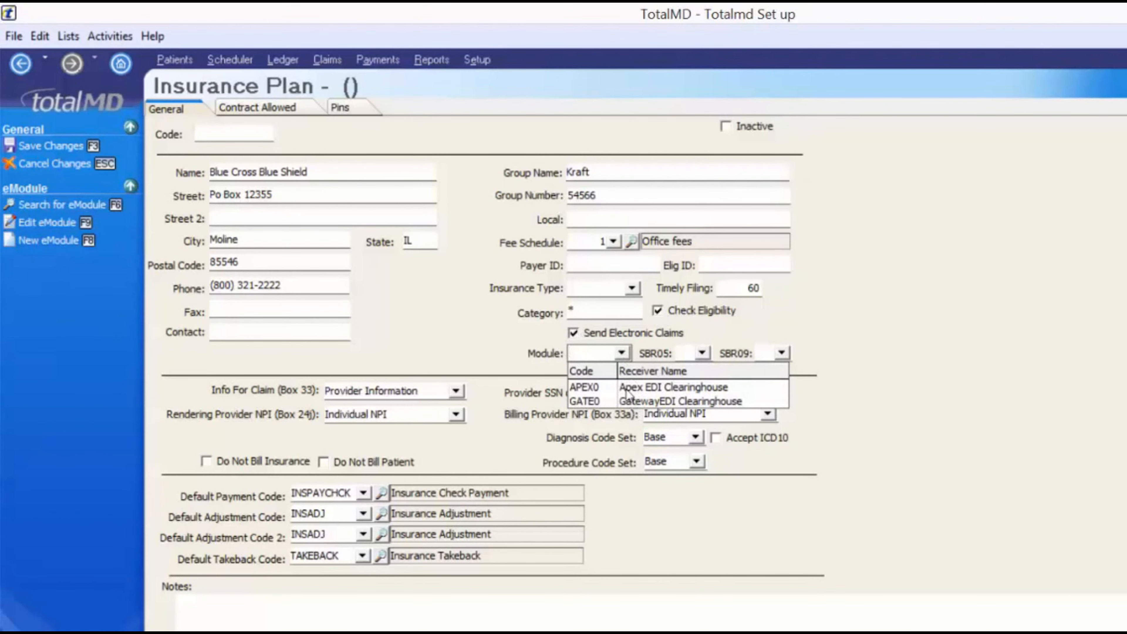
left_click(628, 401)
left_click(701, 353)
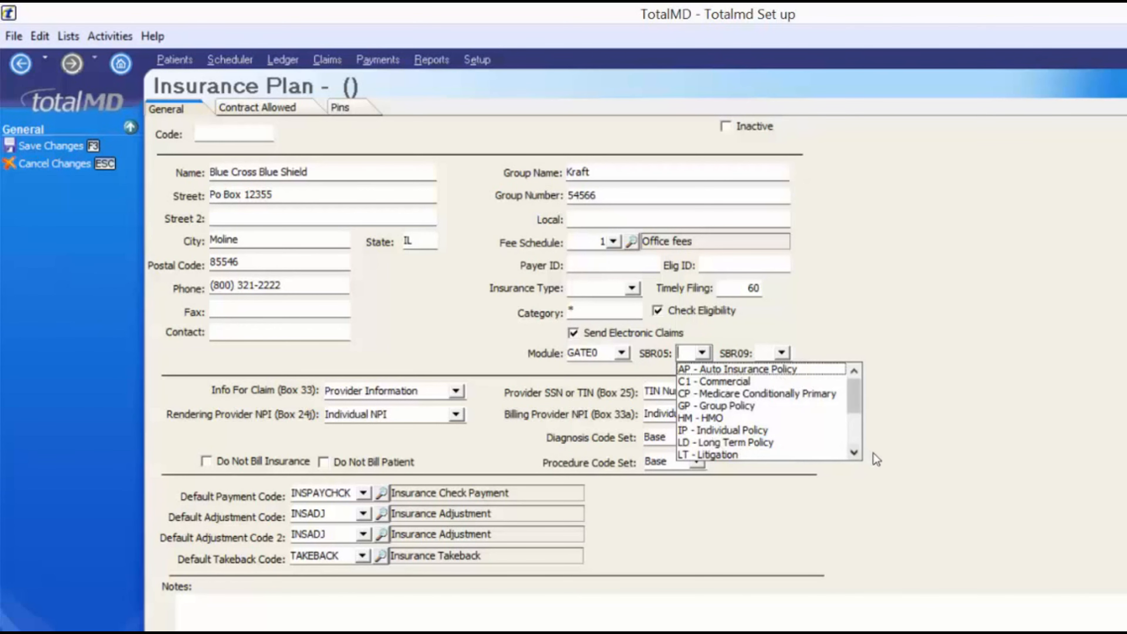
scroll(685, 370, "down", 1)
scroll(686, 370, "down", 2)
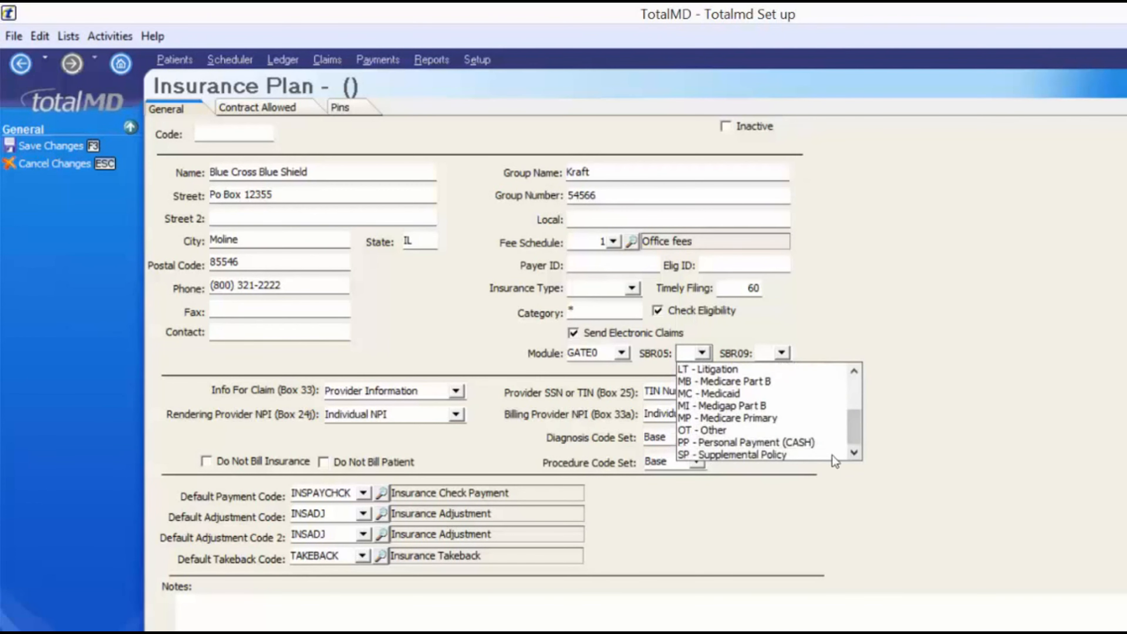
left_click(854, 369)
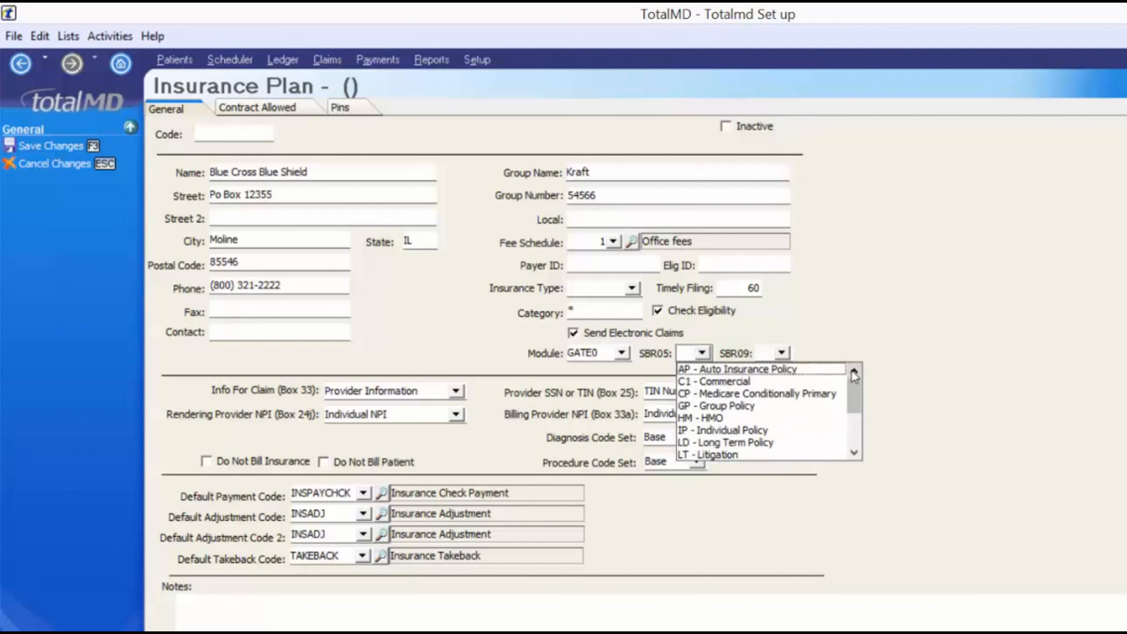
left_click(744, 383)
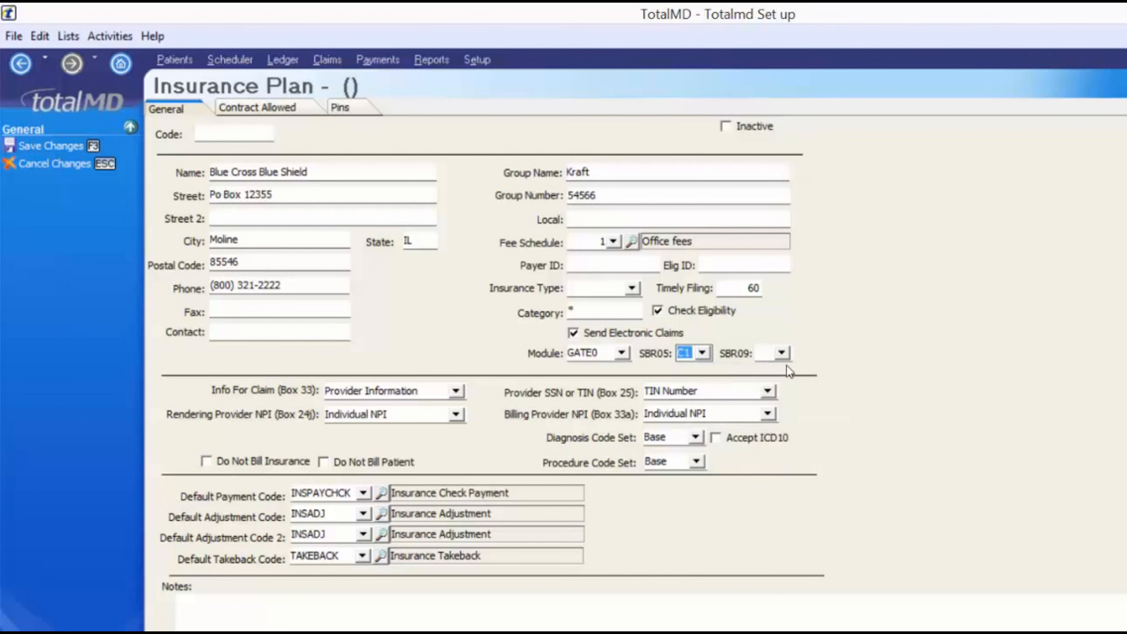
left_click(781, 353)
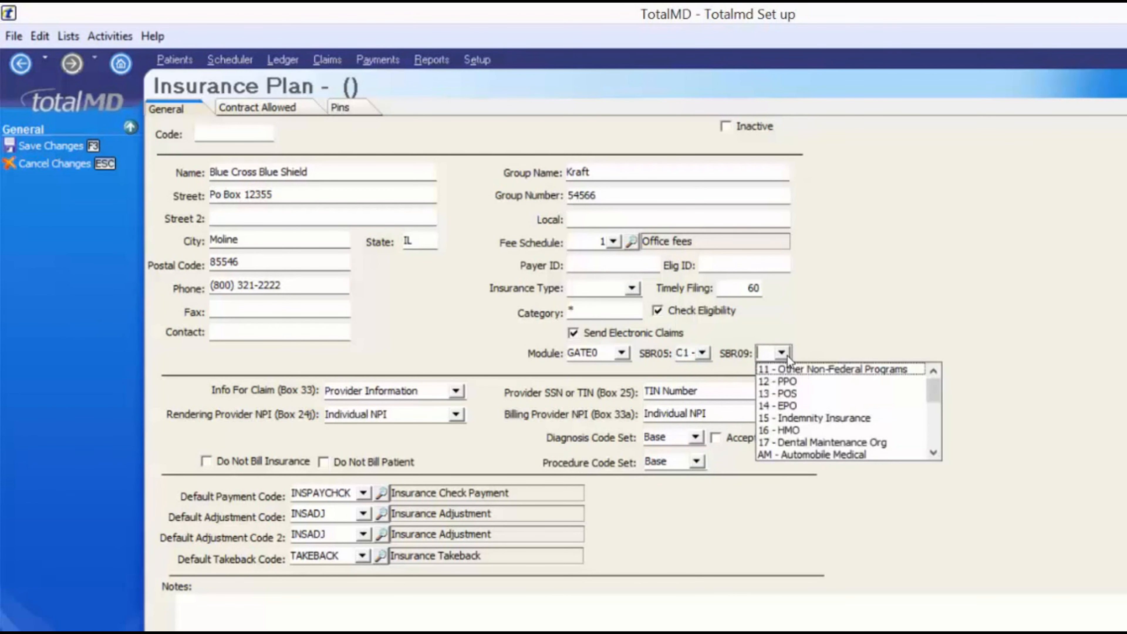
left_click(795, 381)
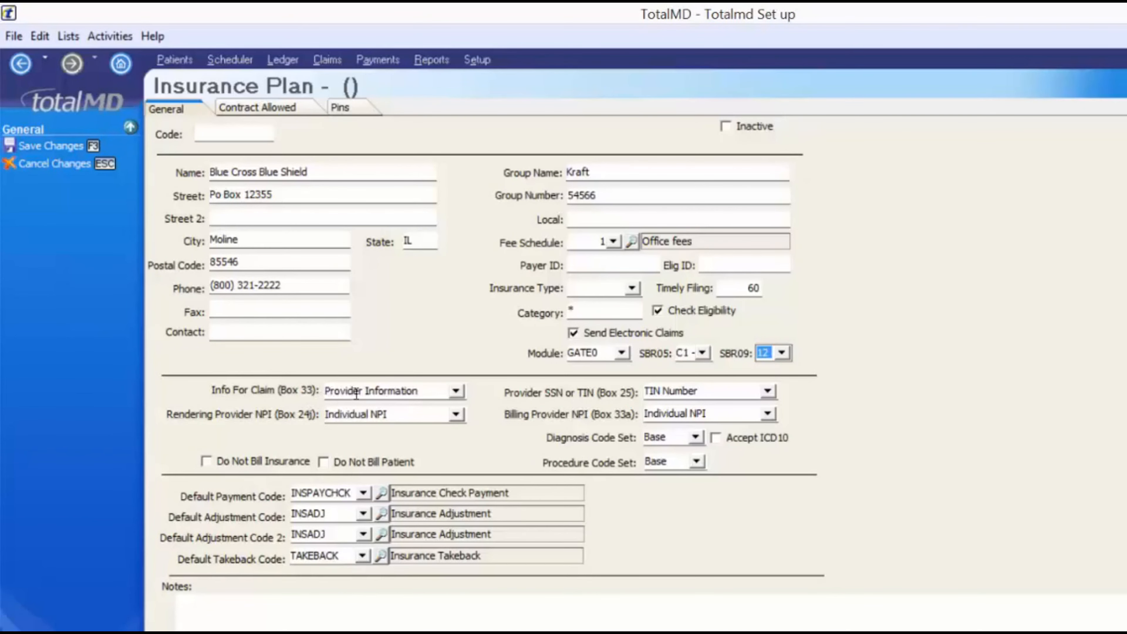
Leave Box 33, 24j, 25 and diagnosis code set unchanged, and tick Accept ICD10
left_click(456, 391)
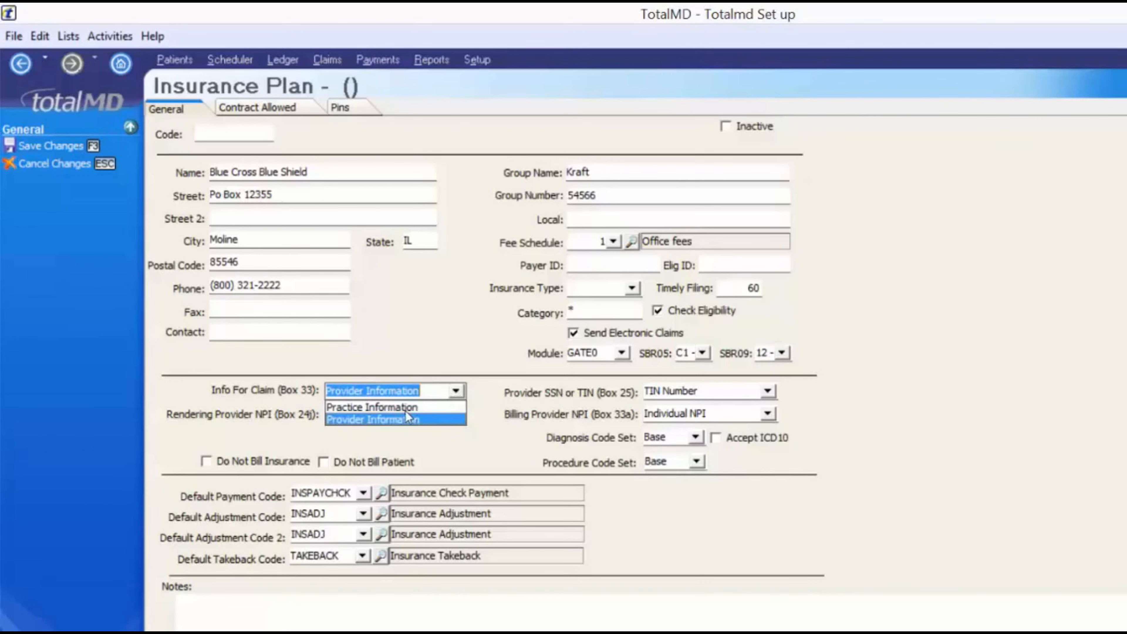
left_click(405, 408)
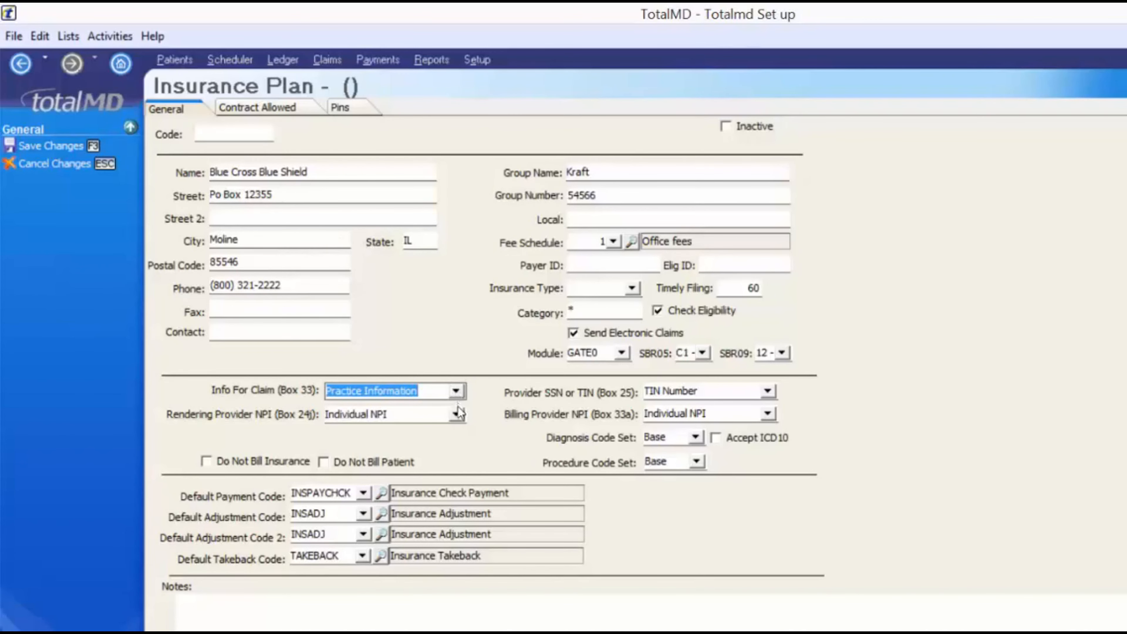
left_click(456, 414)
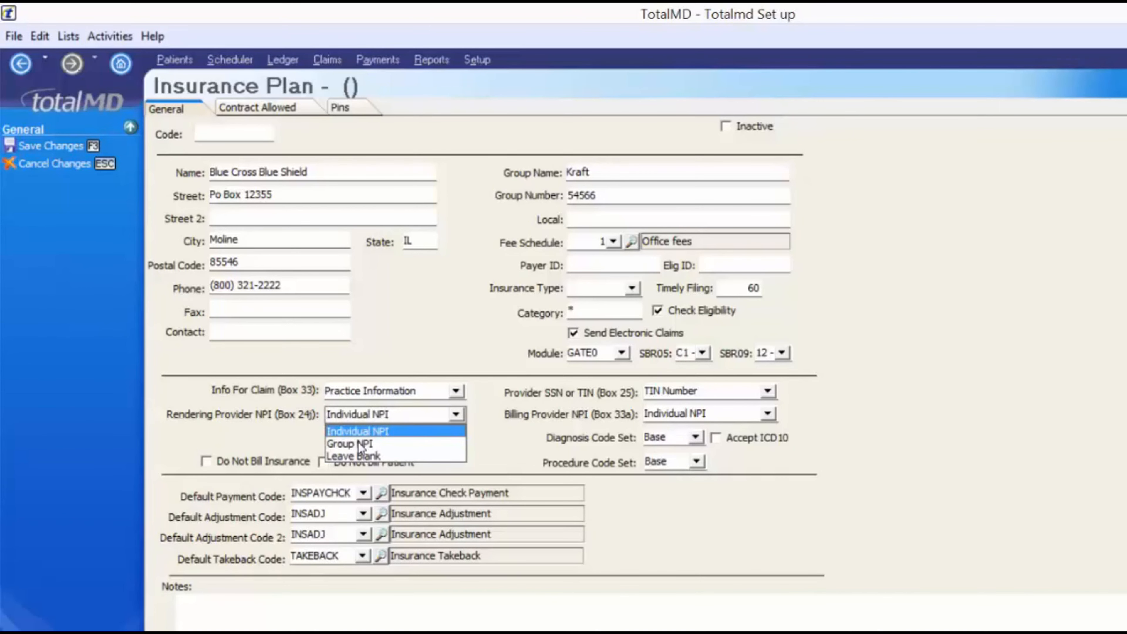
left_click(758, 390)
left_click(618, 315)
left_click(456, 391)
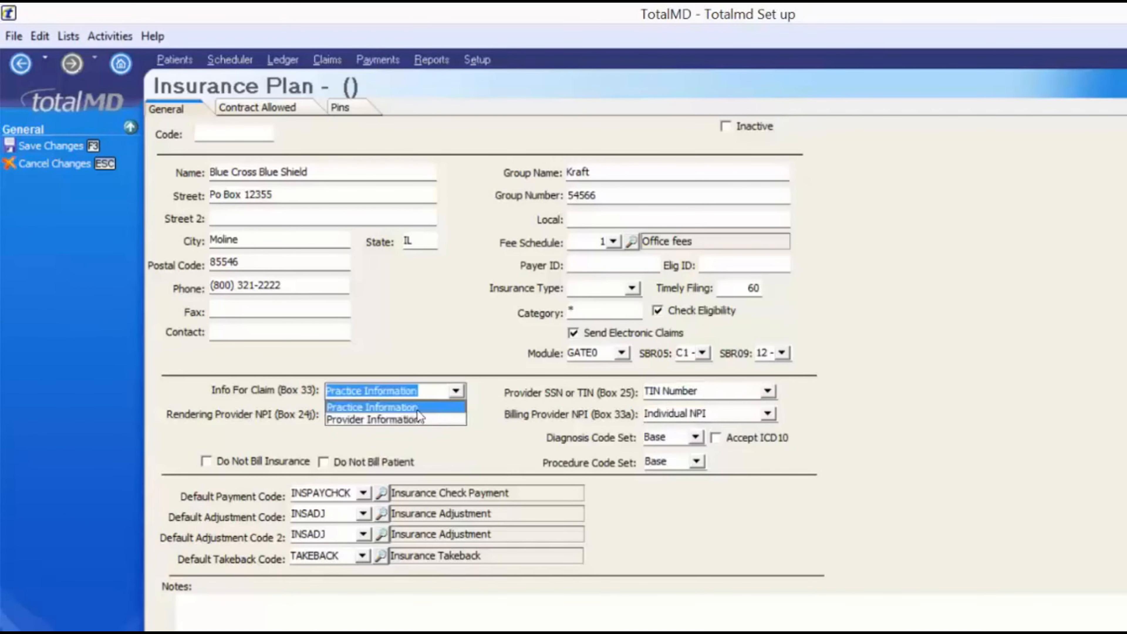
left_click(406, 421)
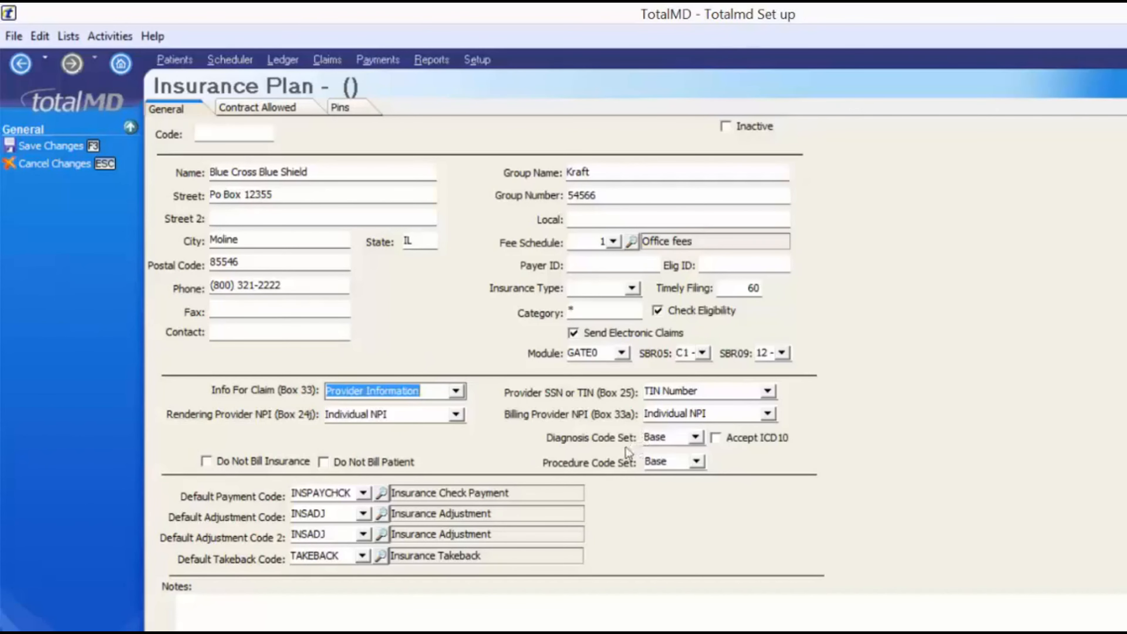
left_click(695, 438)
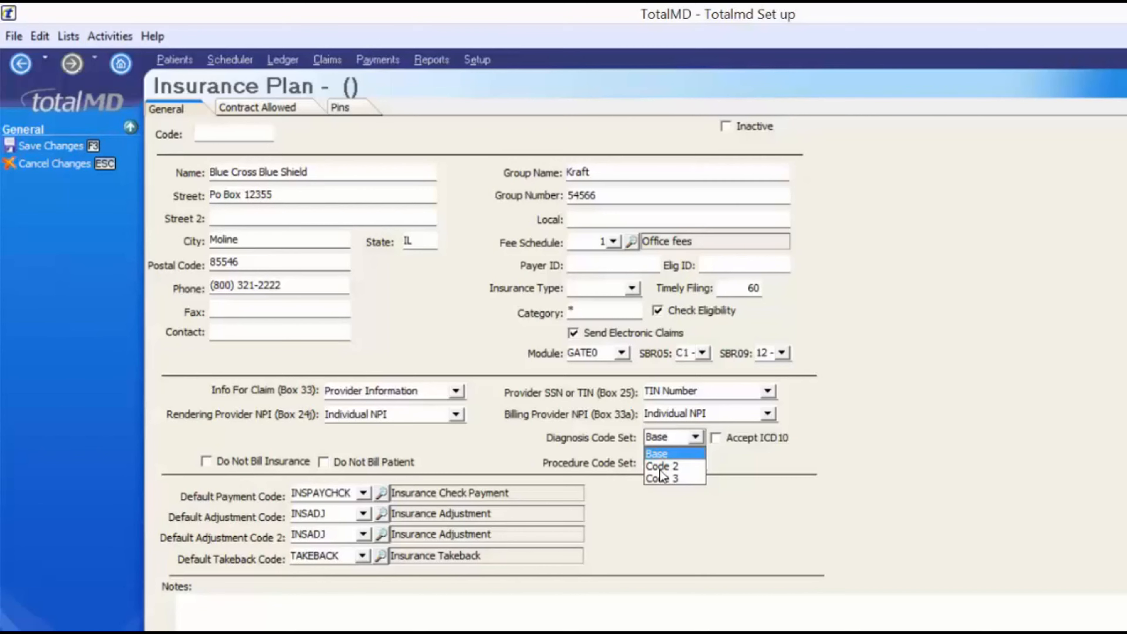
left_click(737, 480)
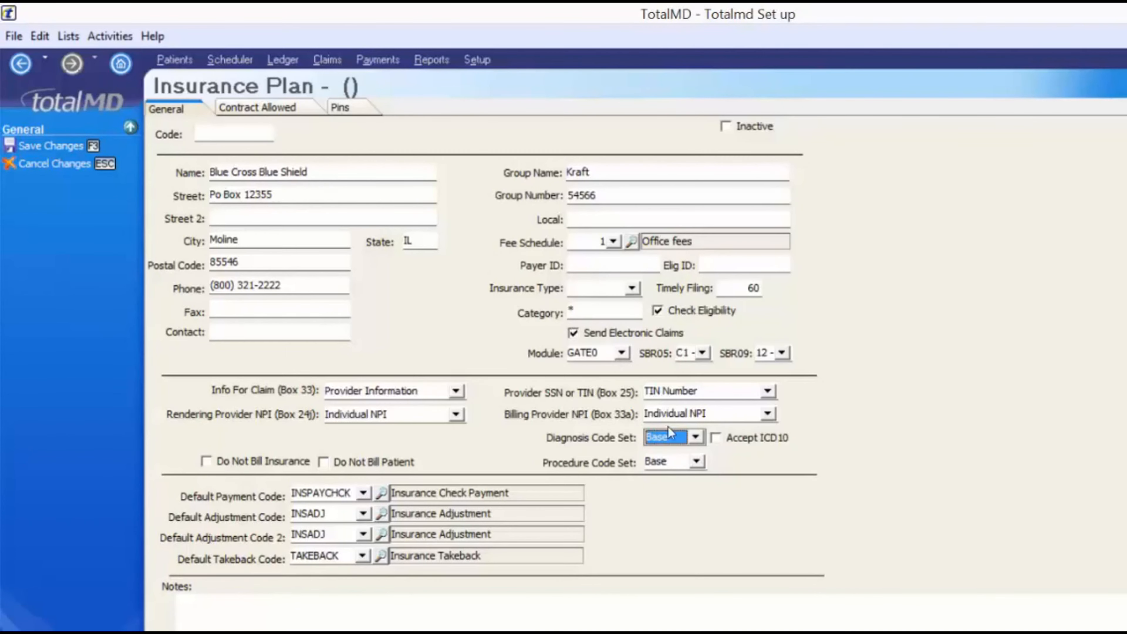
left_click(715, 438)
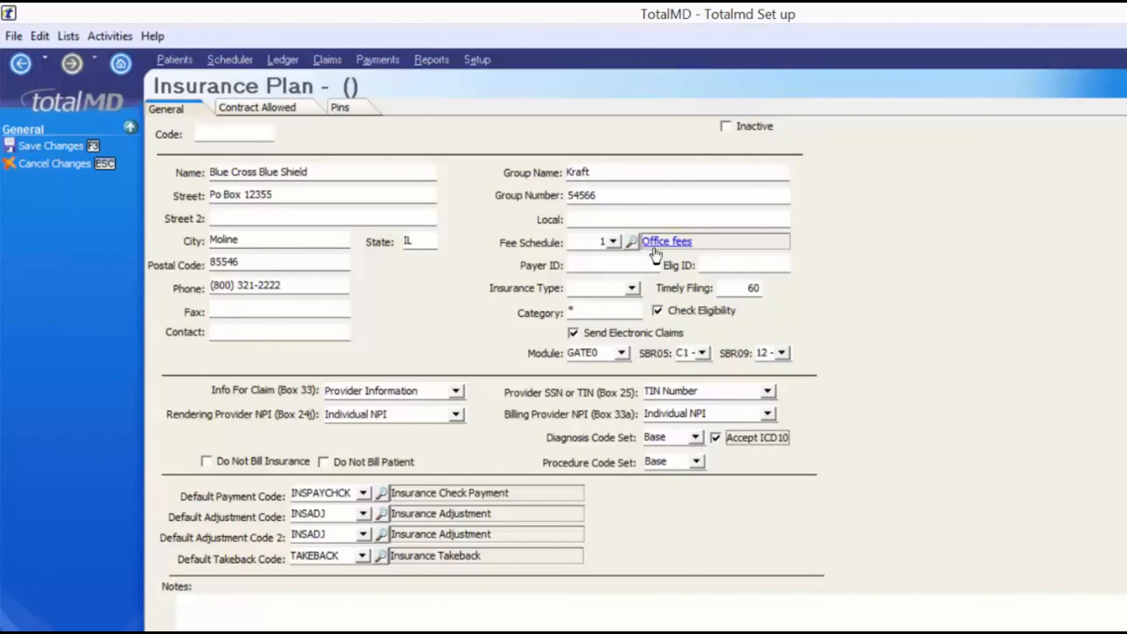
Try Discount fees -10% and Do Not Bill Insurance, then revert to Office fees with insurance billed
left_click(614, 242)
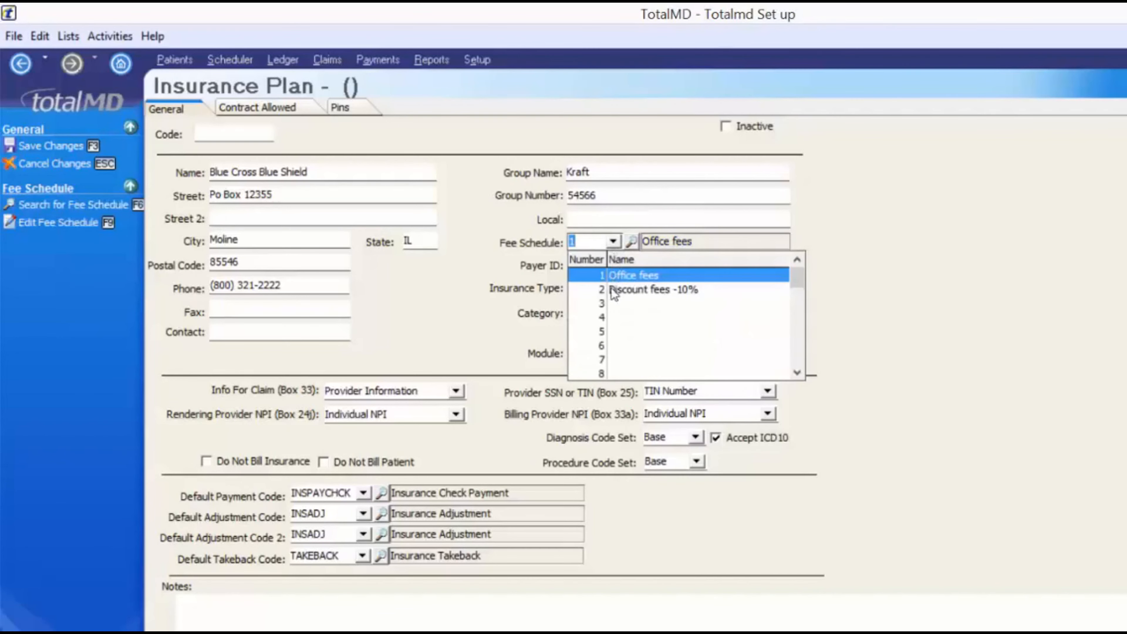
left_click(671, 292)
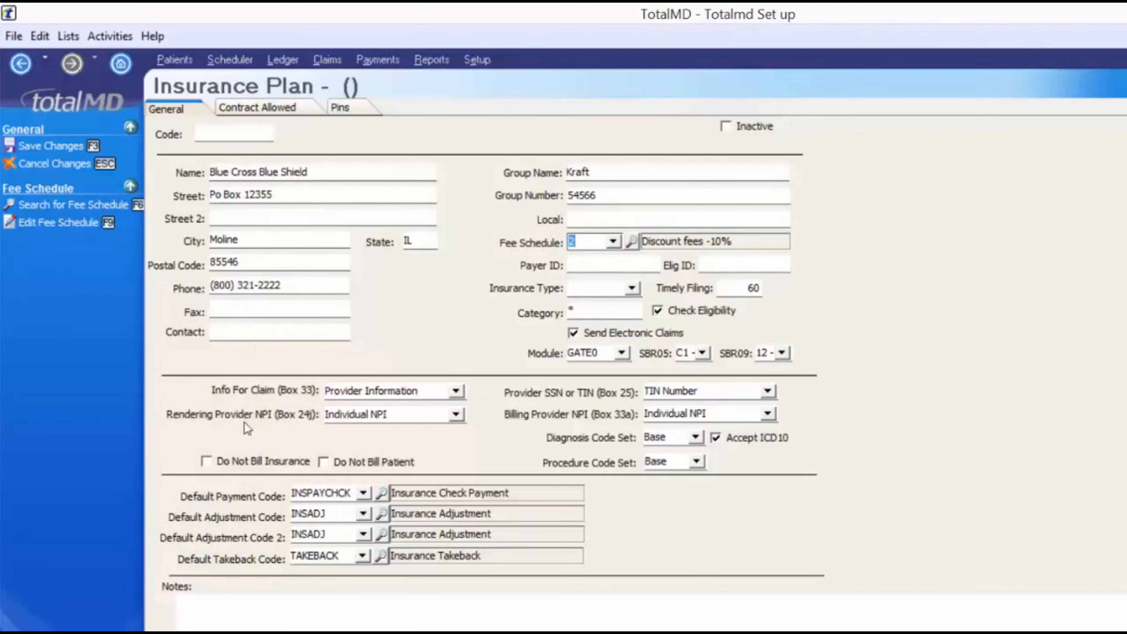
left_click(206, 461)
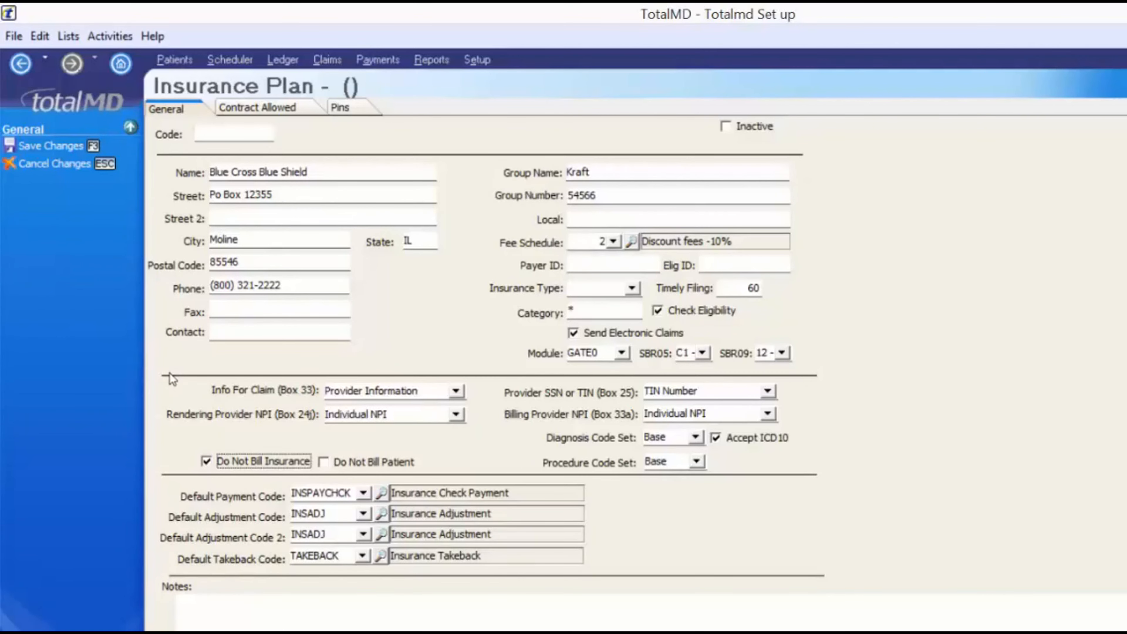
key("space")
left_click(611, 244)
left_click(615, 276)
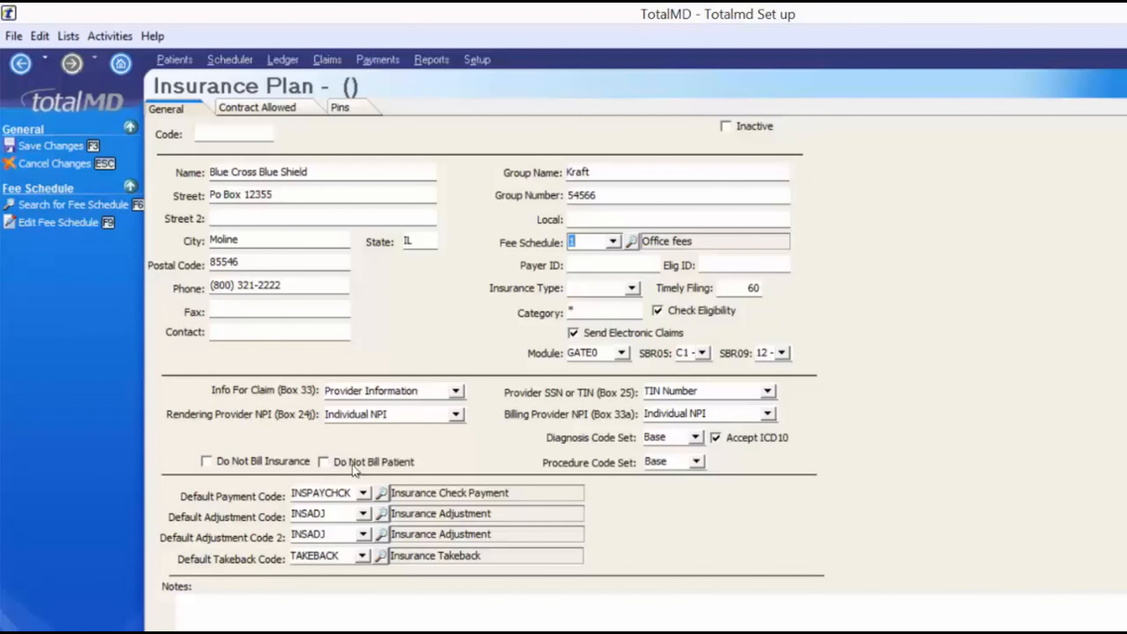
Tick Do Not Bill Patient, keep INSPAYCHCK as default payment code, and start the plan notes
left_click(323, 462)
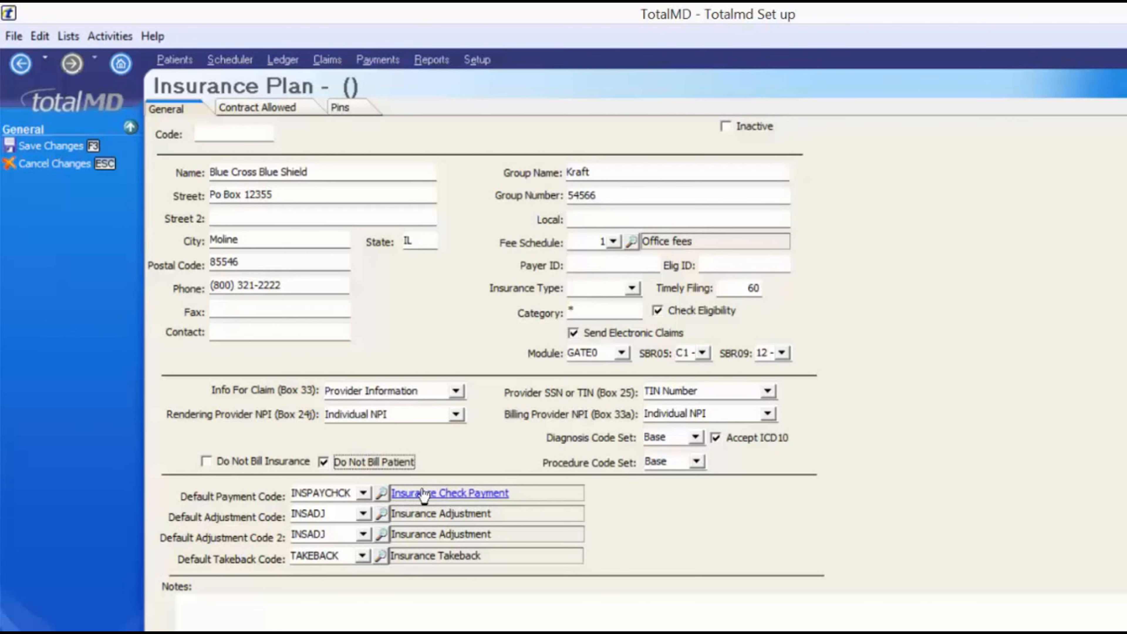
left_click(363, 495)
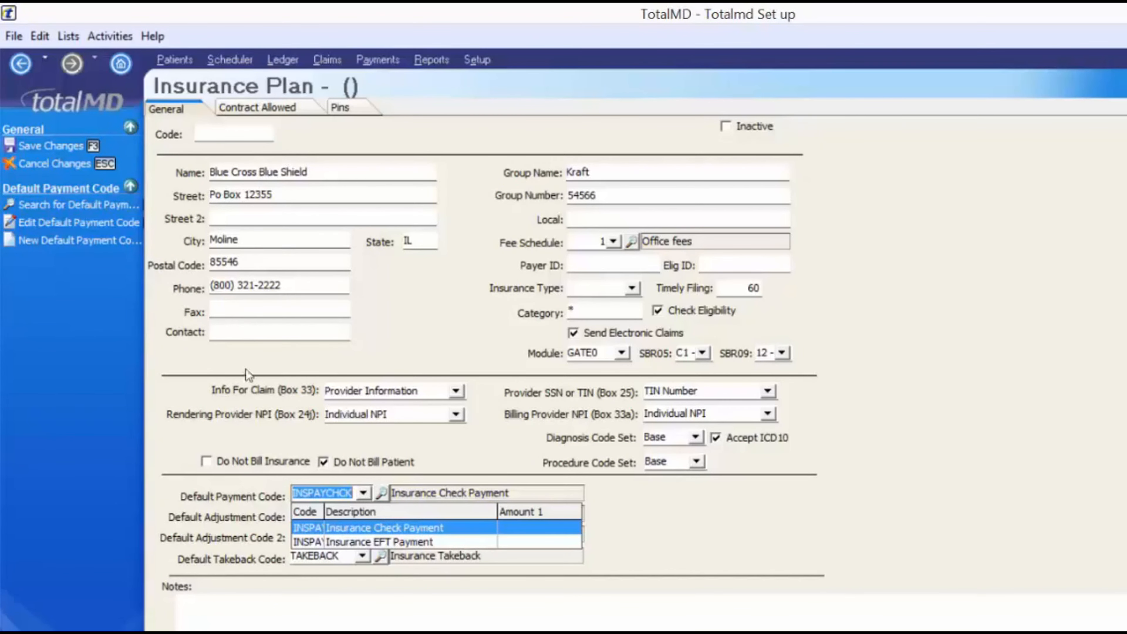
left_click(387, 496)
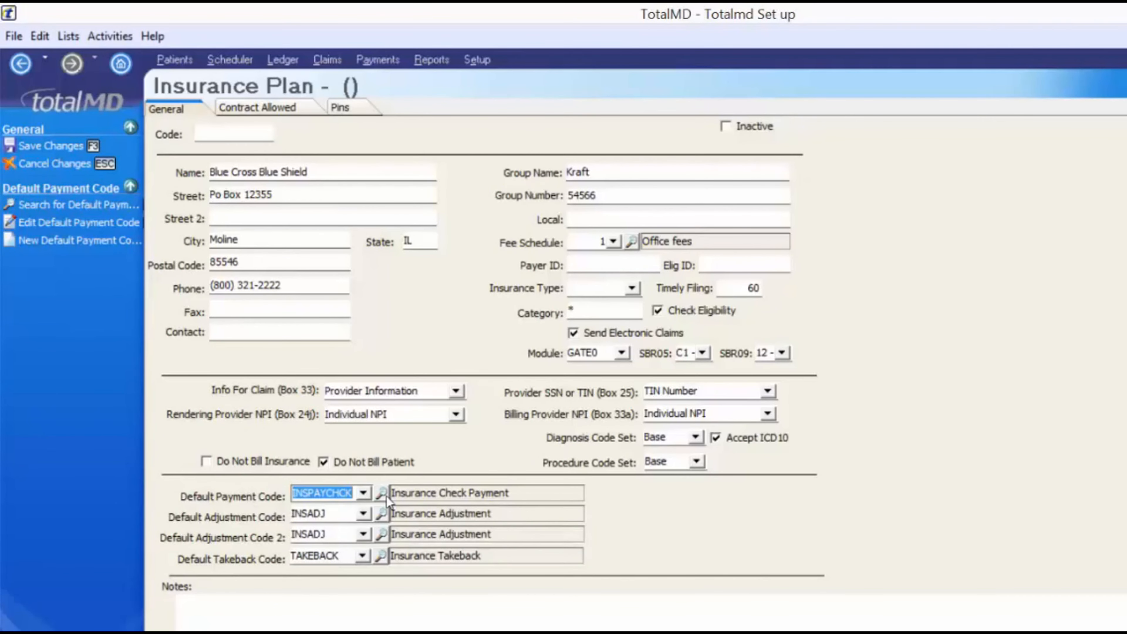
left_click(188, 609)
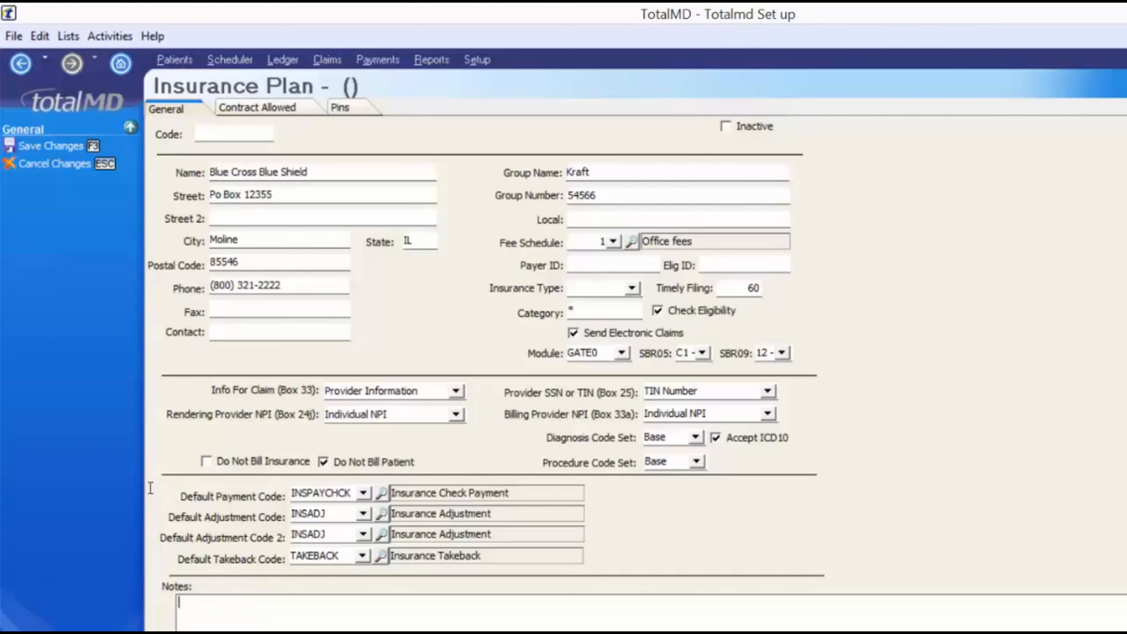
Add the current date and time to the plan notes, followed by ': 2 office visits per year.'
right_click(203, 605)
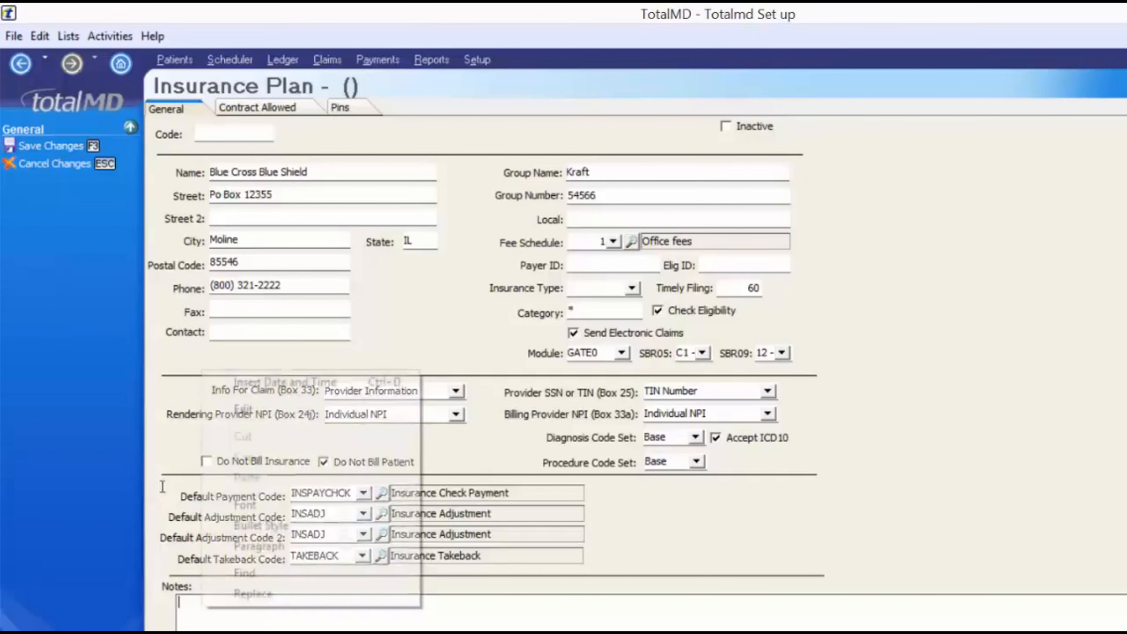
left_click(257, 383)
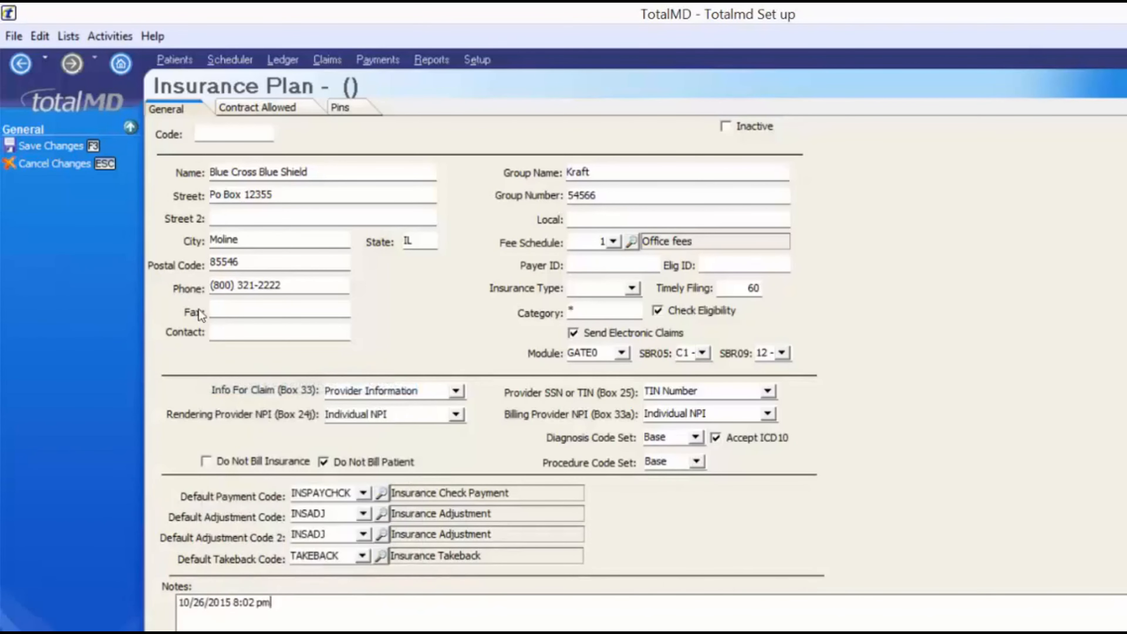
type(": 2 x")
key("BackSpace")
type("office visits per year.")
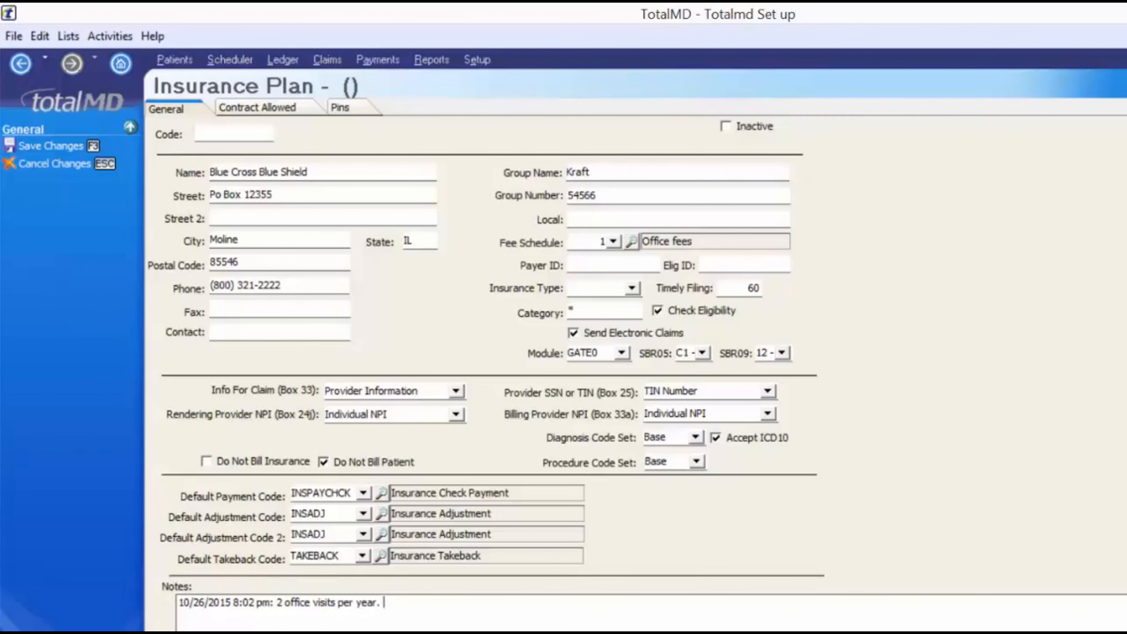
left_click(234, 86)
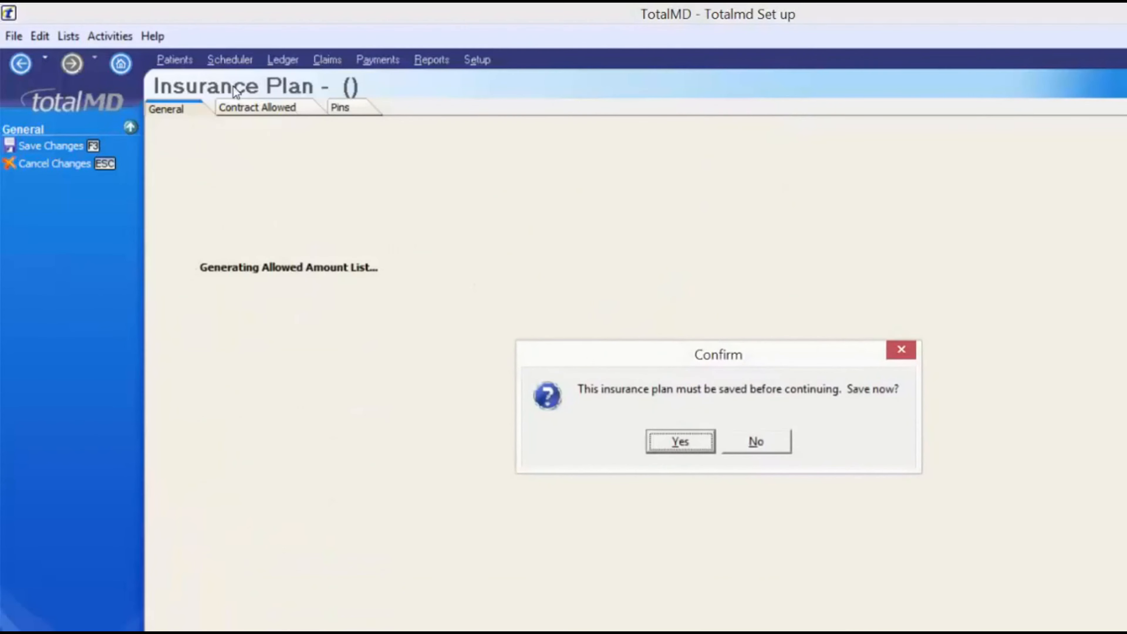
Confirm saving the plan, then enter 40 as the 99213 Office visit contract amount
left_click(683, 440)
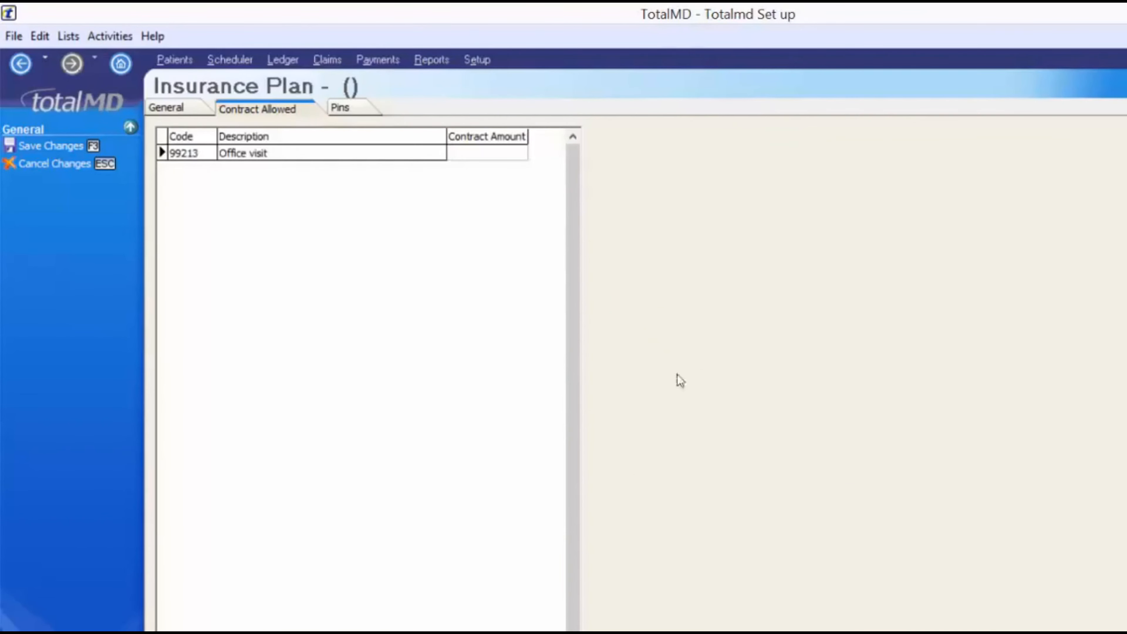
left_click(490, 154)
type("40")
key("Return")
left_click(340, 109)
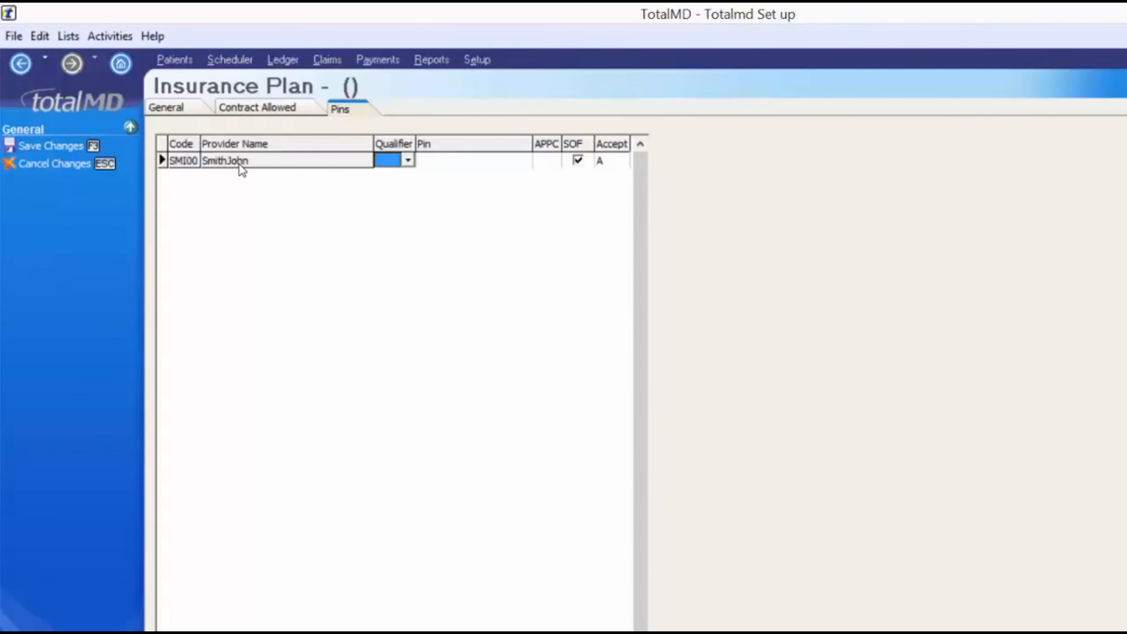
Add a provider PIN with qualifier 1B Blue Shield Provider and enter the provider's PIN value
left_click(408, 160)
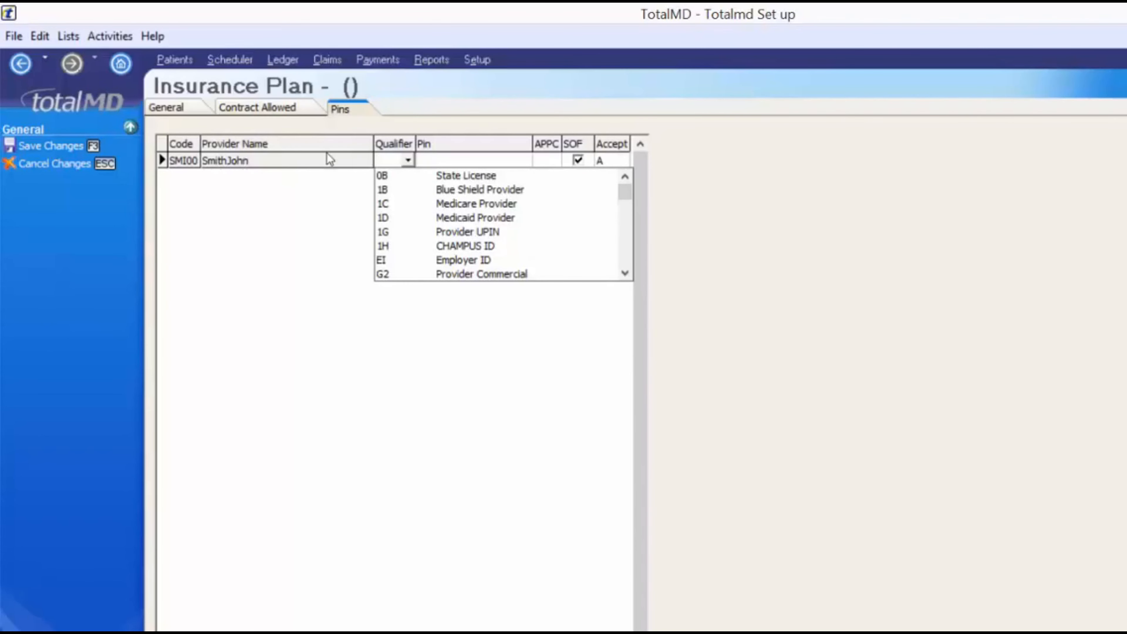
key("Down")
key("Return")
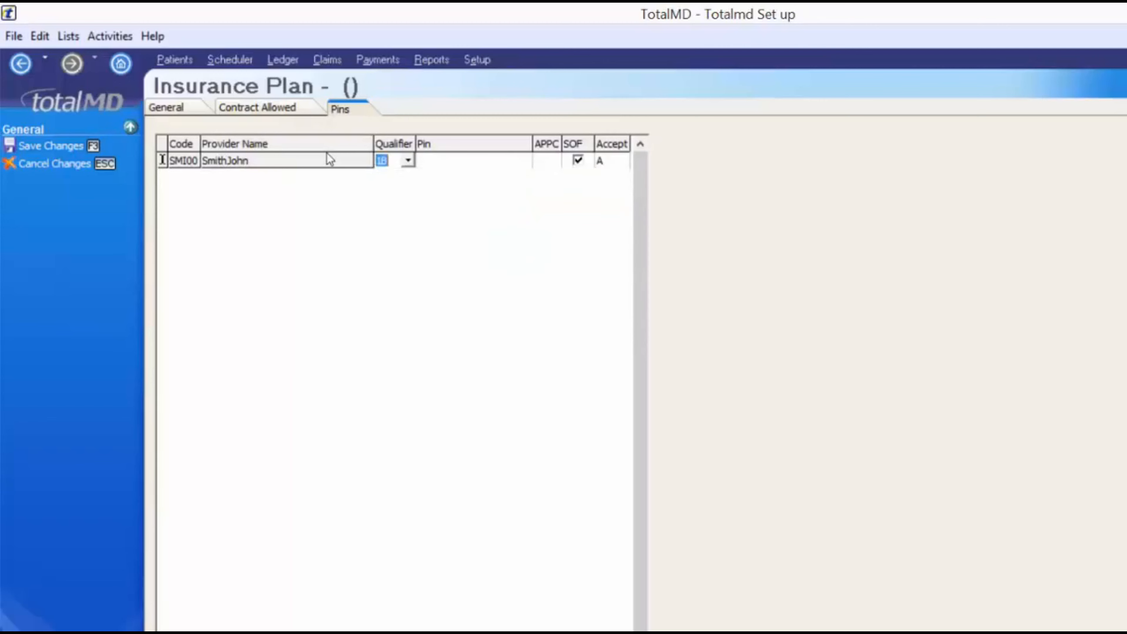
left_click(433, 163)
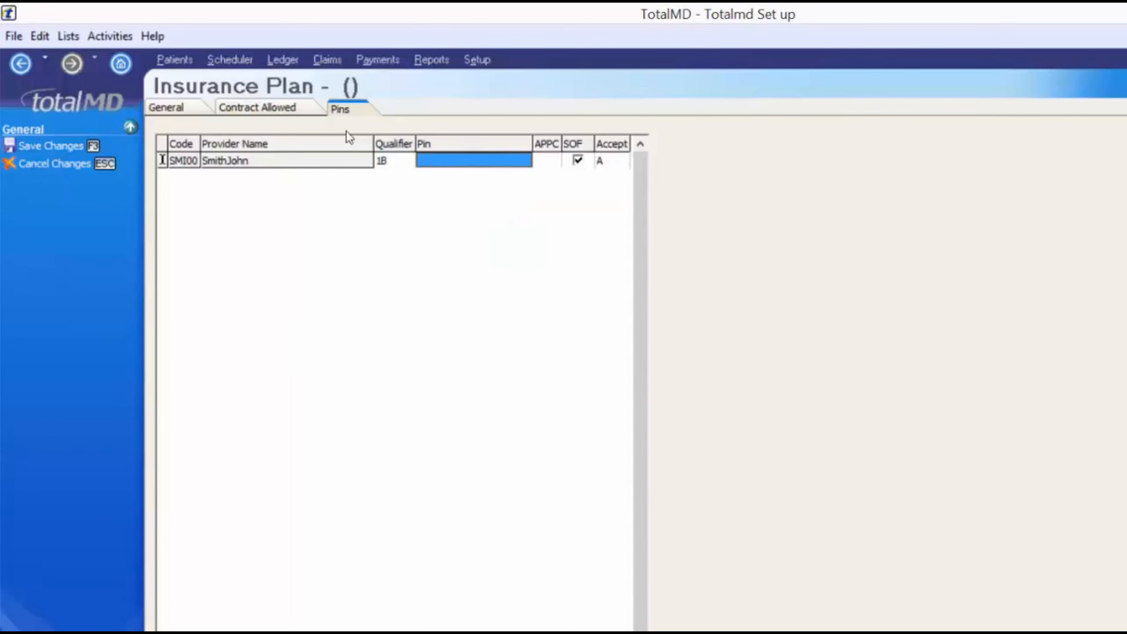
key("Return")
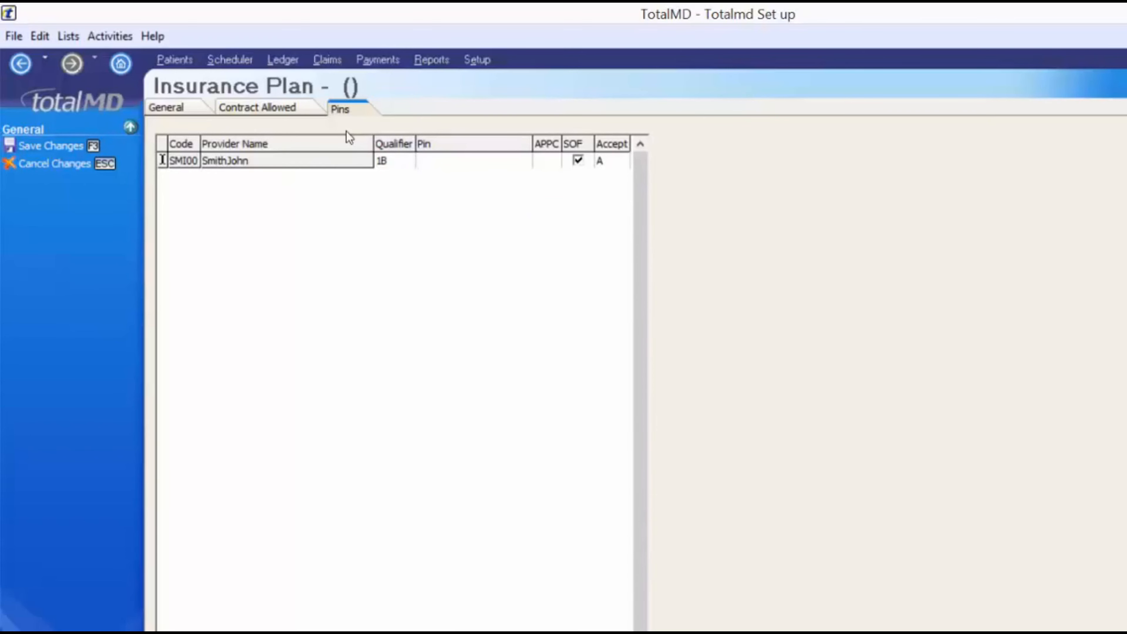
Set the PIN's APPC to A (Participating/Accept Assignment) and save the plan
left_click(548, 161)
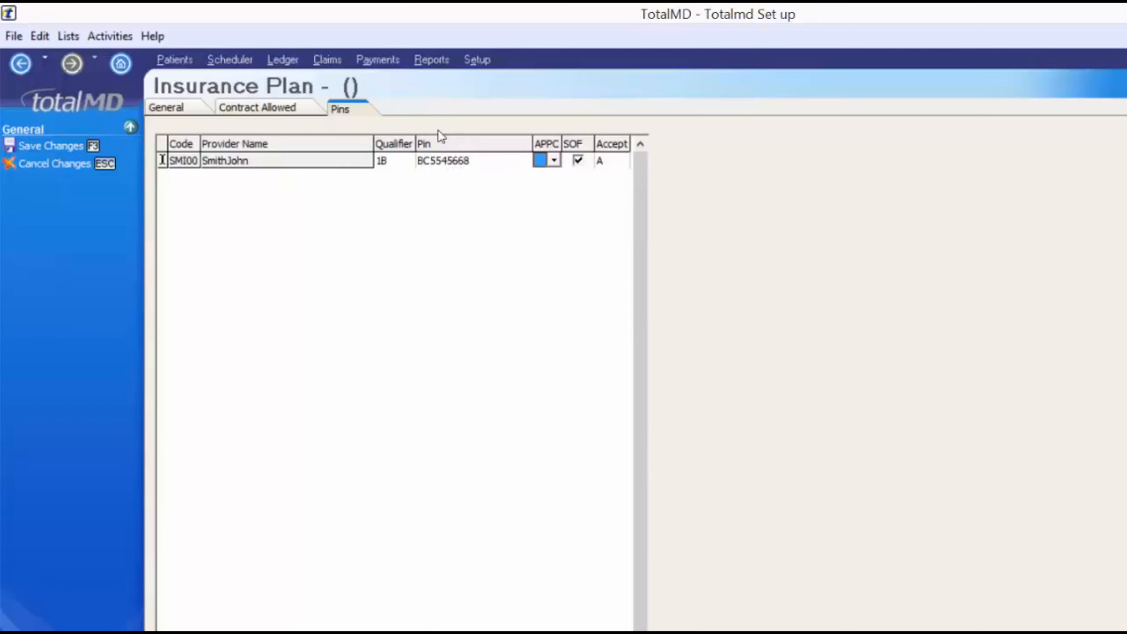
left_click(551, 161)
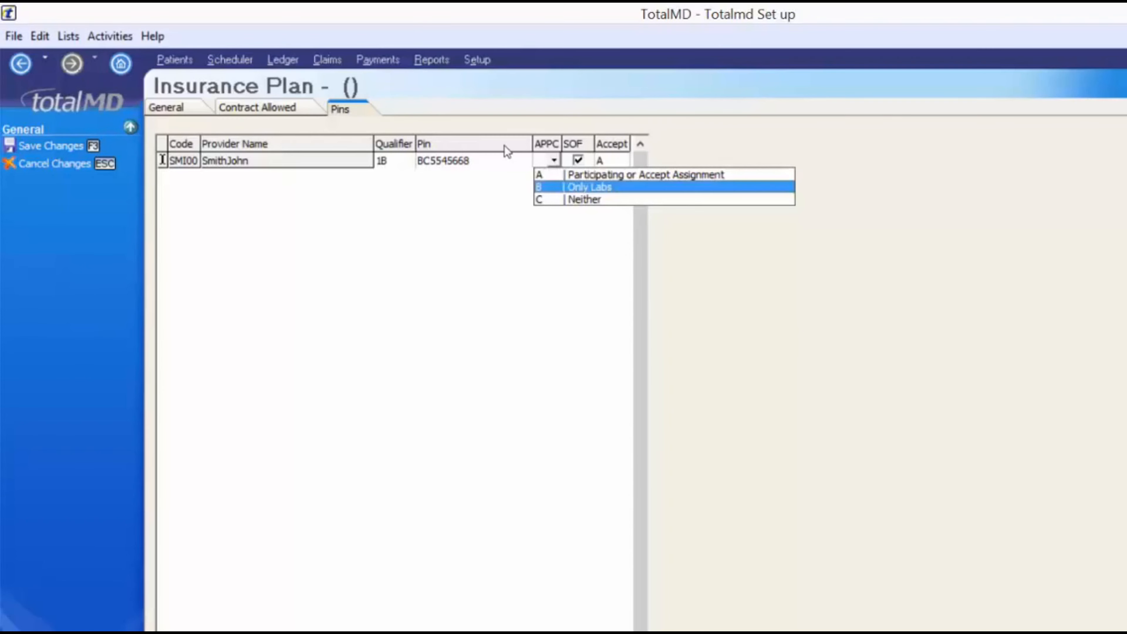
key("Up")
key("Return")
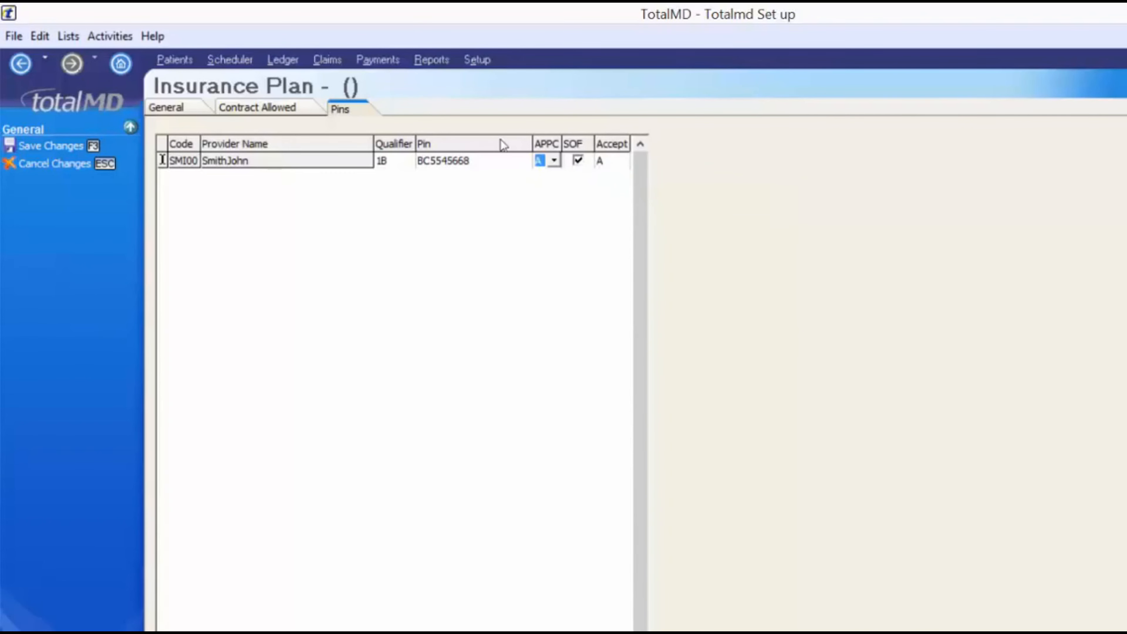
left_click(85, 146)
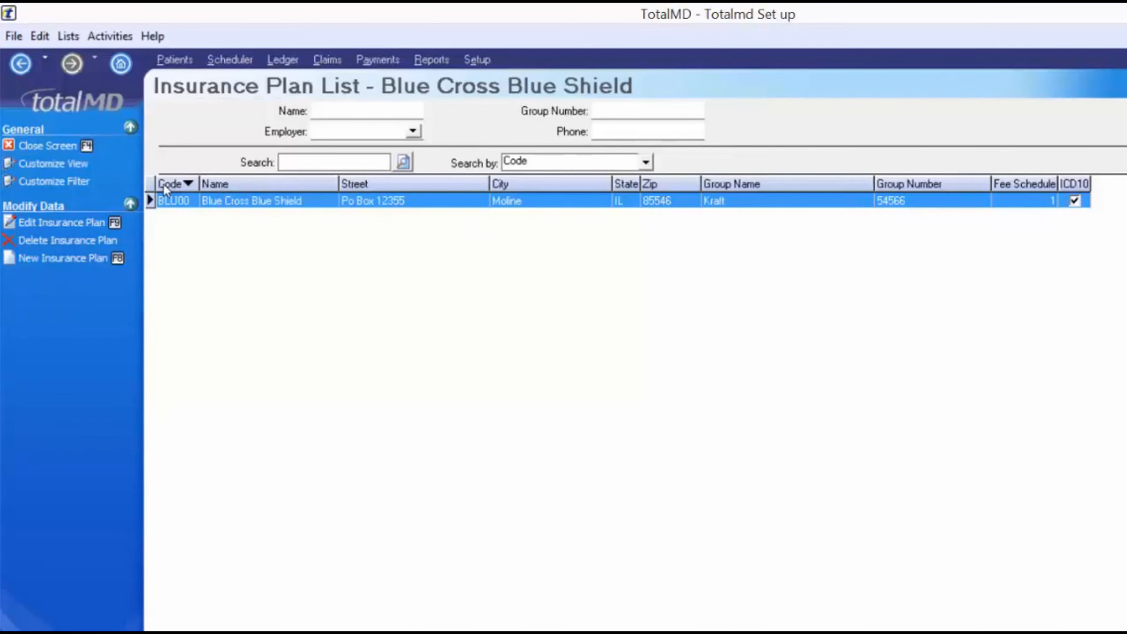
Close the Insurance Plan List to get back to the Setup page
left_click(49, 145)
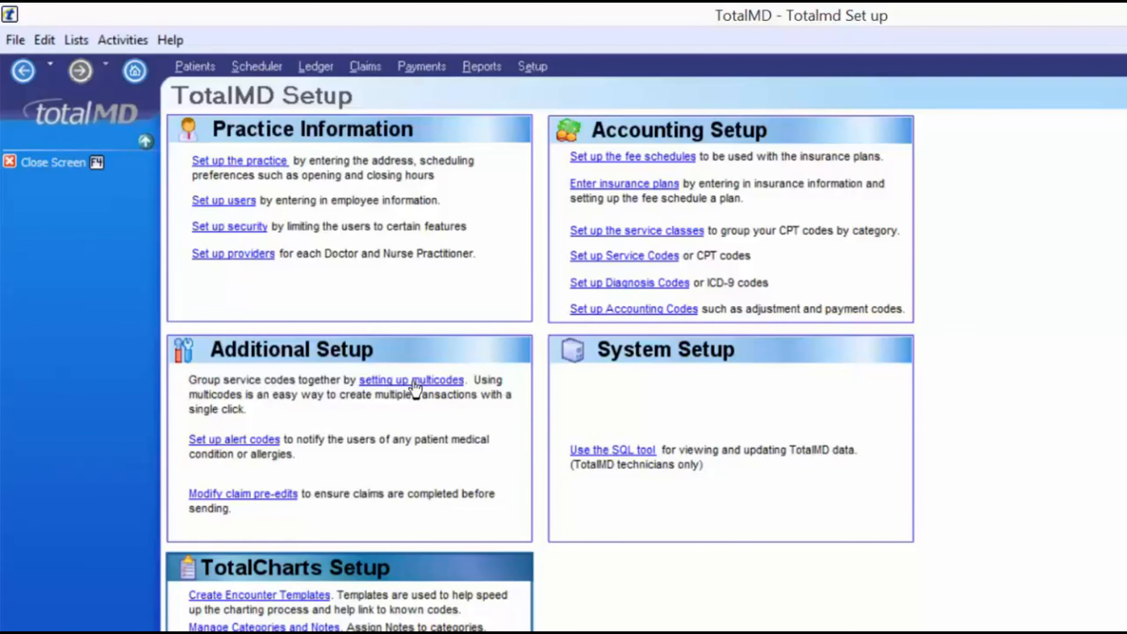
Open the empty Multicode List from the 'setting up multicodes' link under Additional Setup
left_click(413, 382)
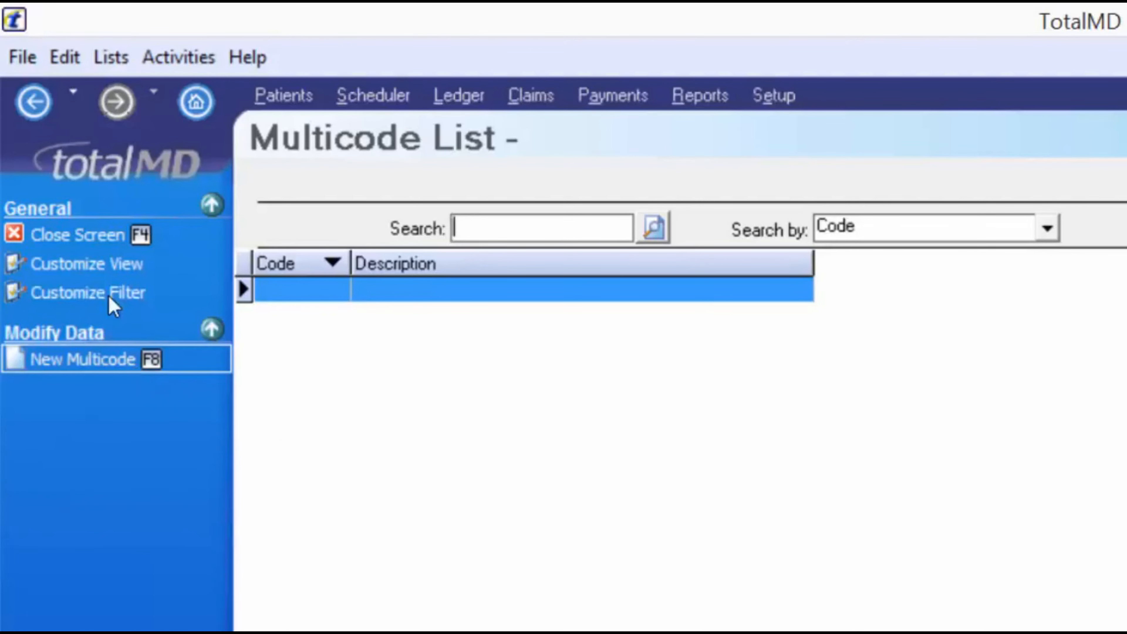
Create multicode INITIAL with the description 'Office visit with blood/uranalysis testing'
left_click(137, 372)
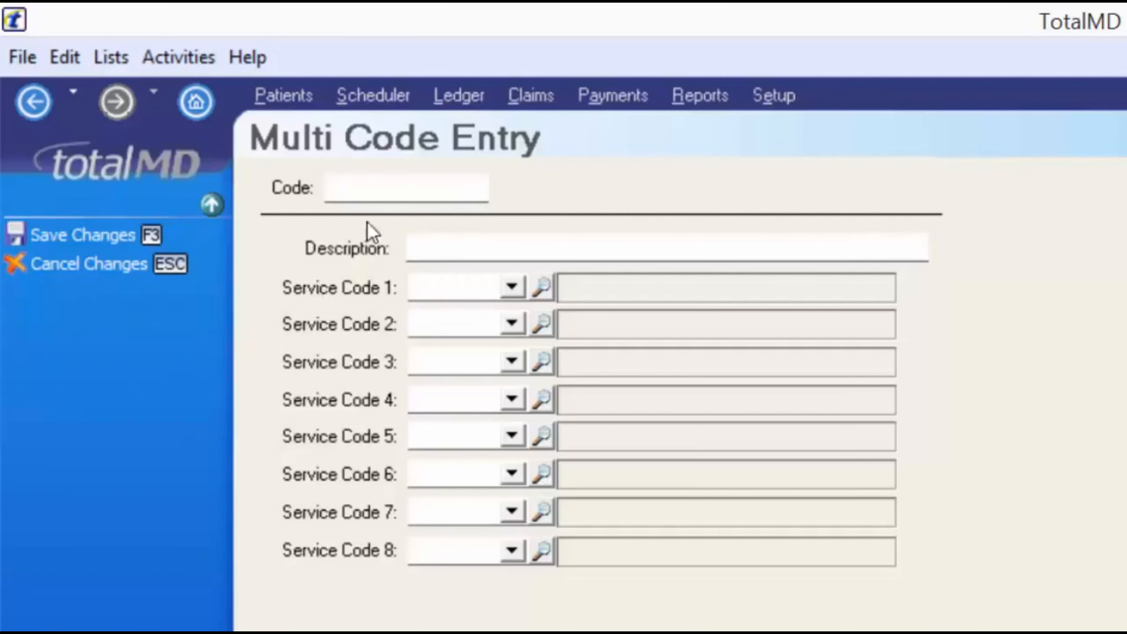
left_click(369, 192)
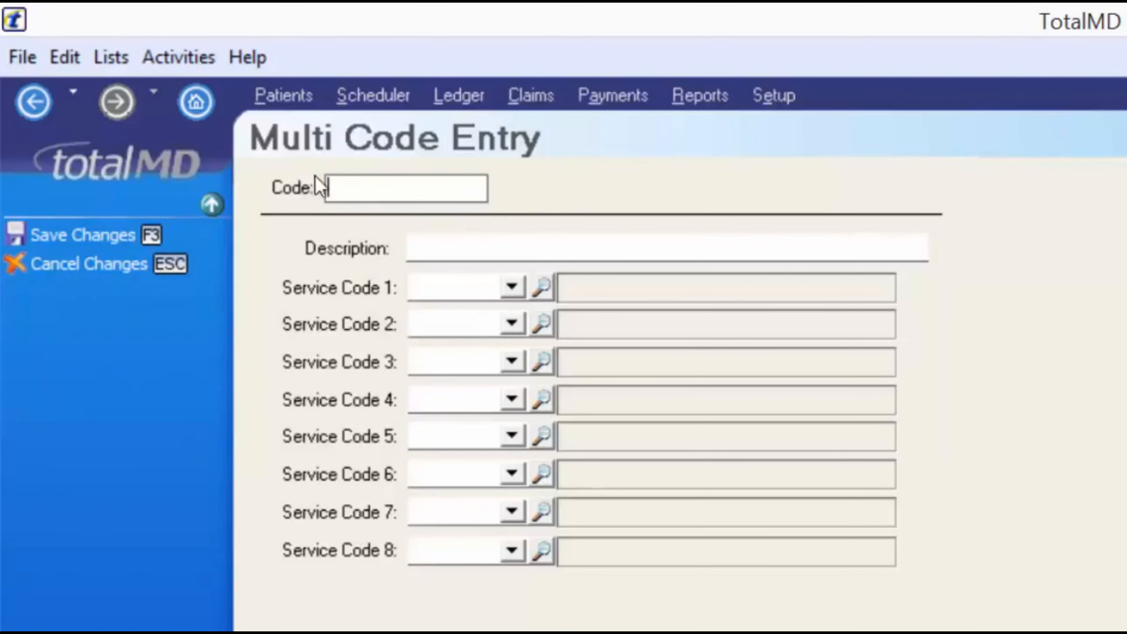
type("INITIAL")
key("Tab")
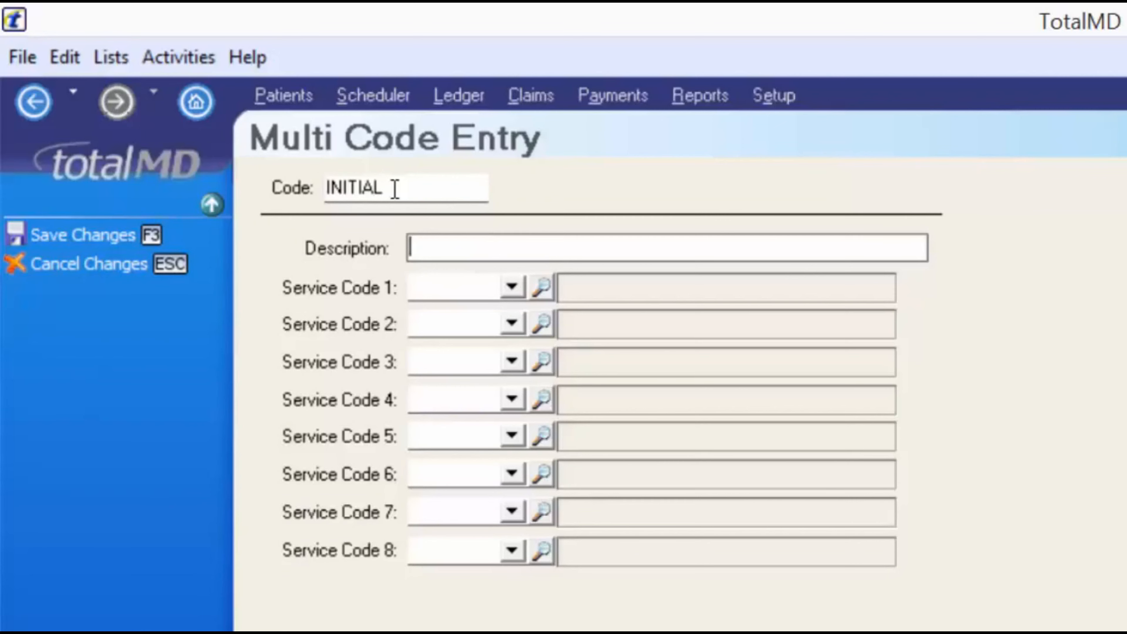
type("Office v")
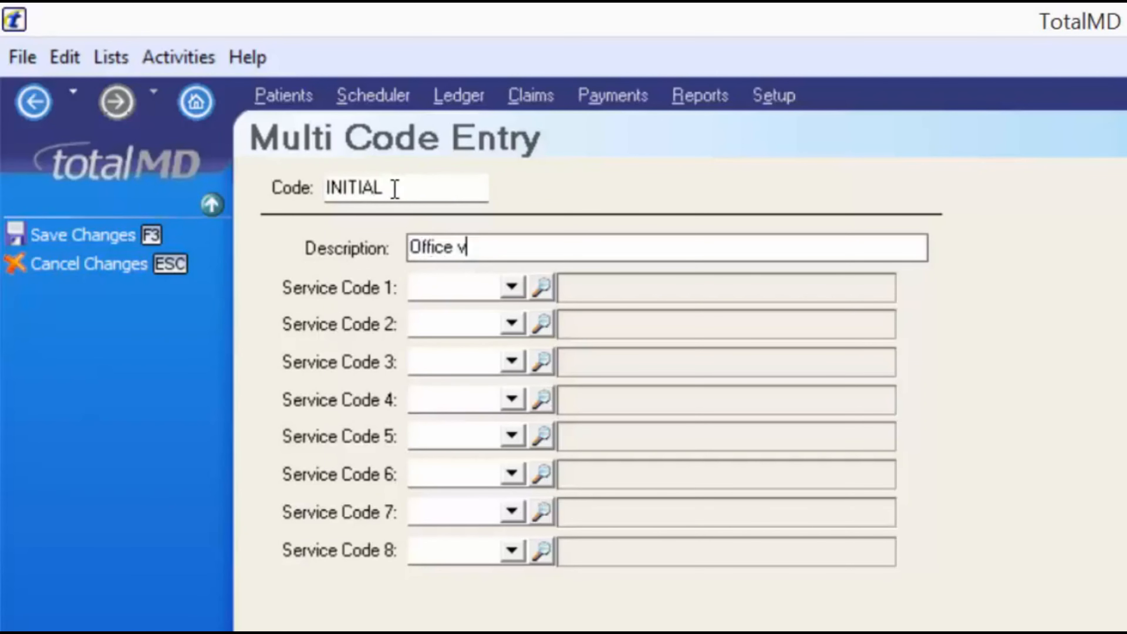
type("isit with bll")
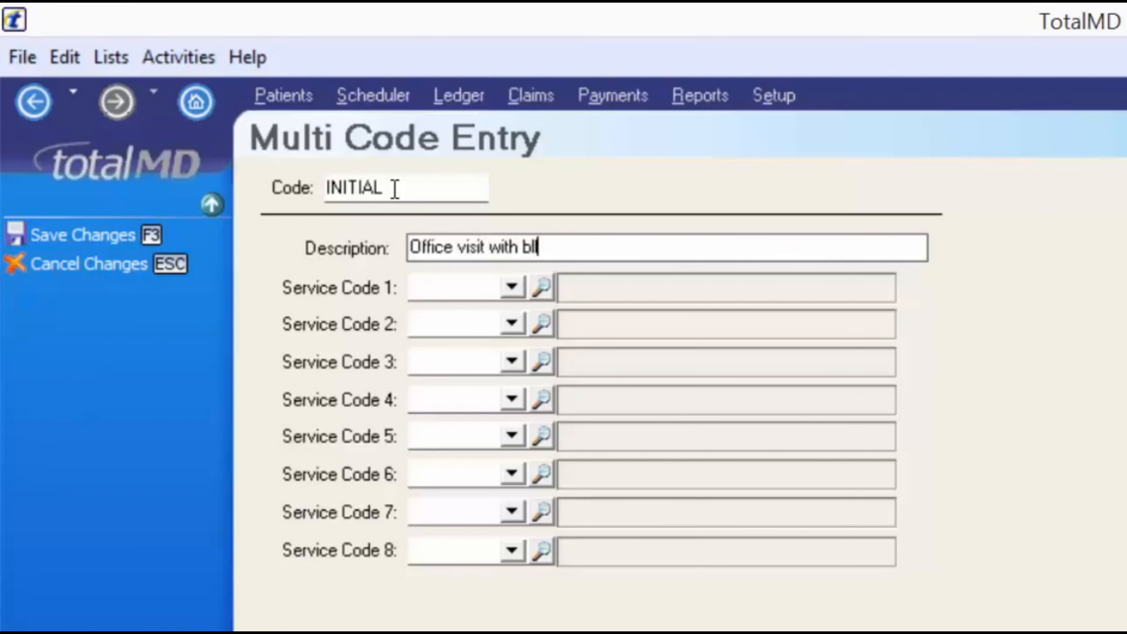
type("od/uranalysis")
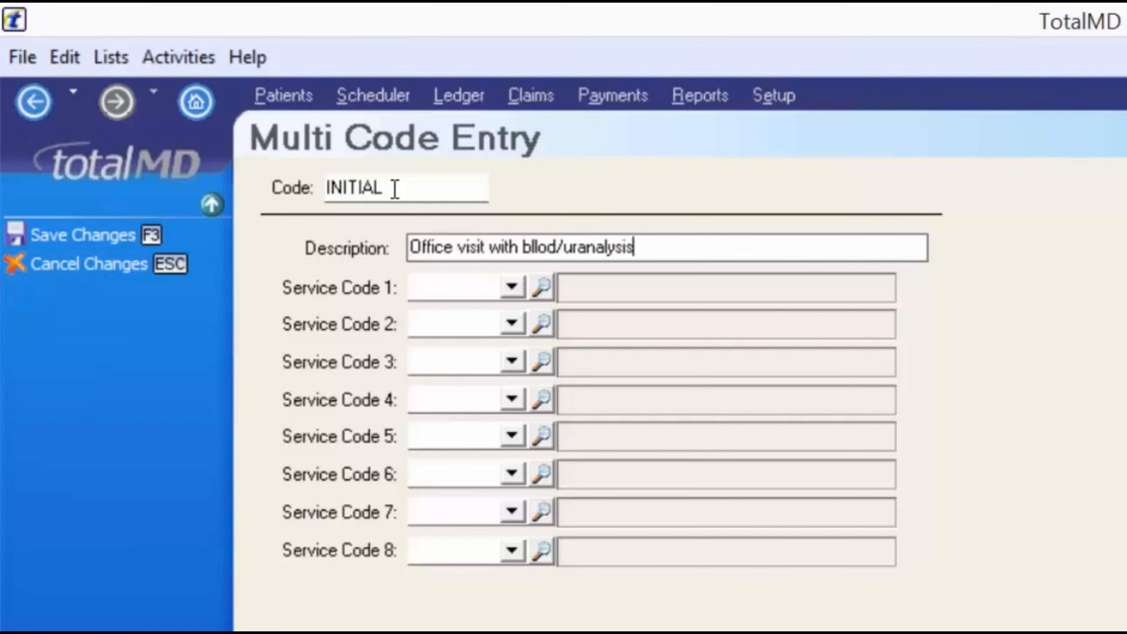
type("testing")
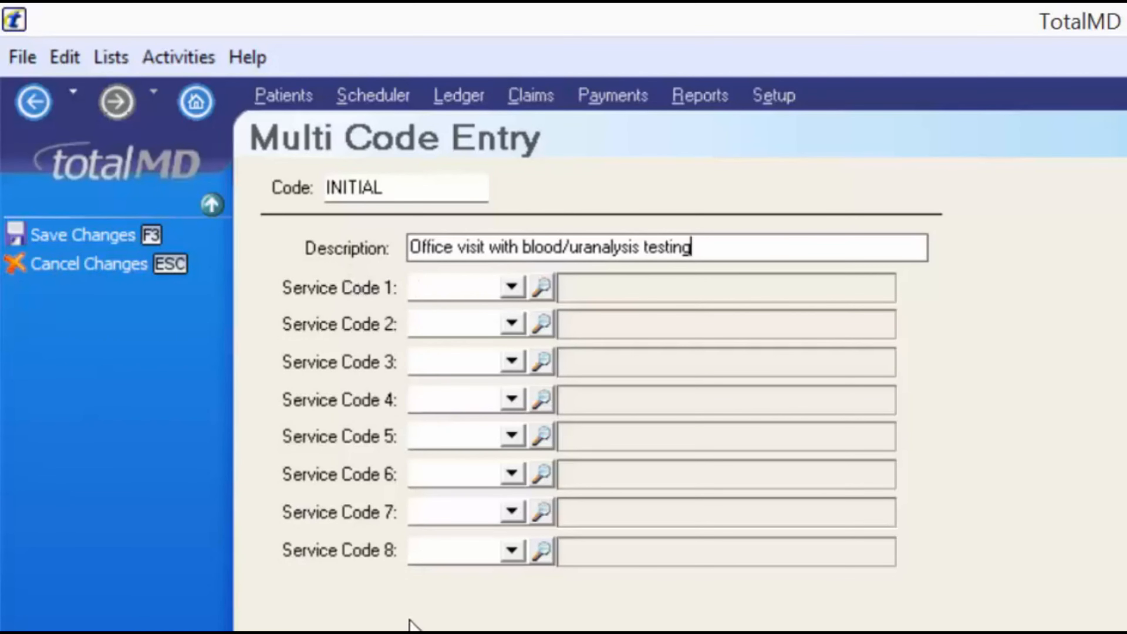
Set 99213 Office visit as Service Code 1 and save the INITIAL multicode
left_click(512, 287)
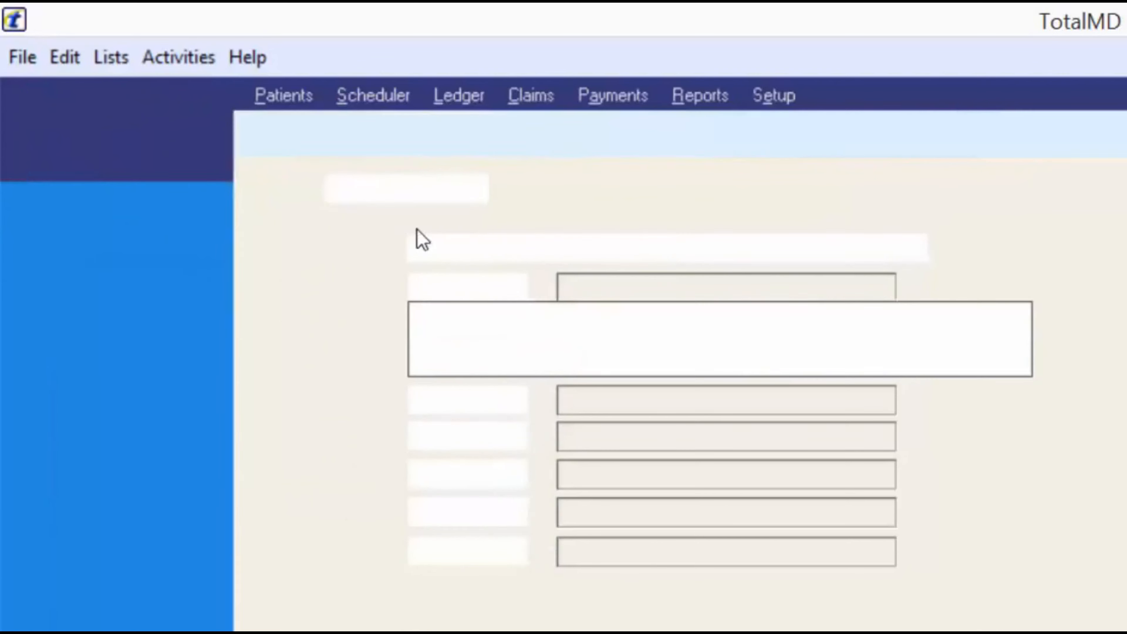
left_click(508, 341)
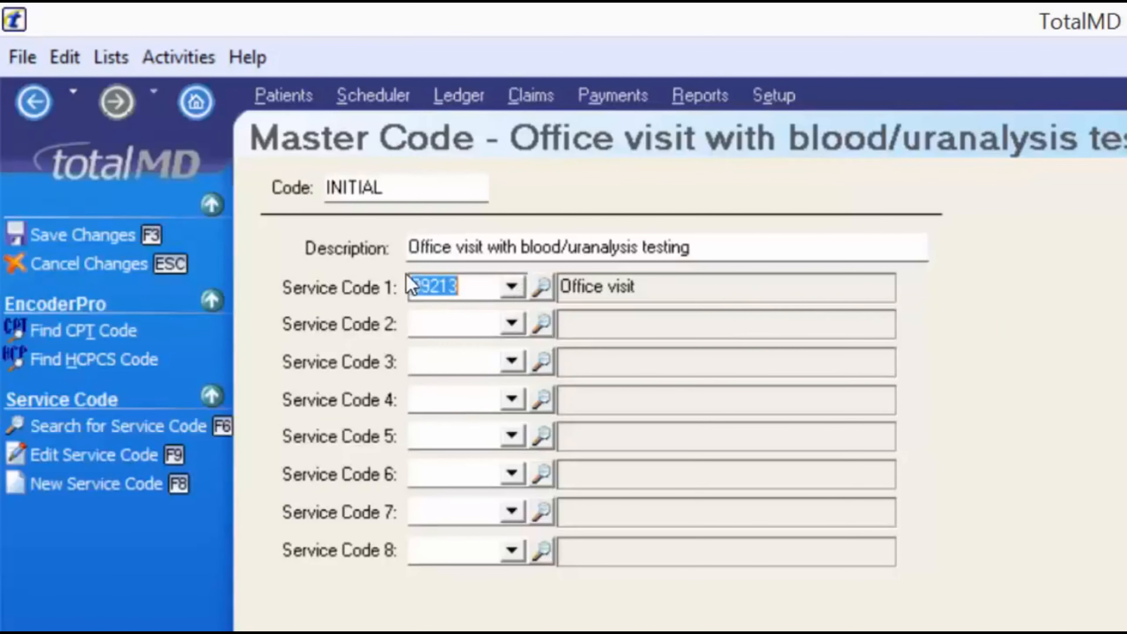
key("Tab")
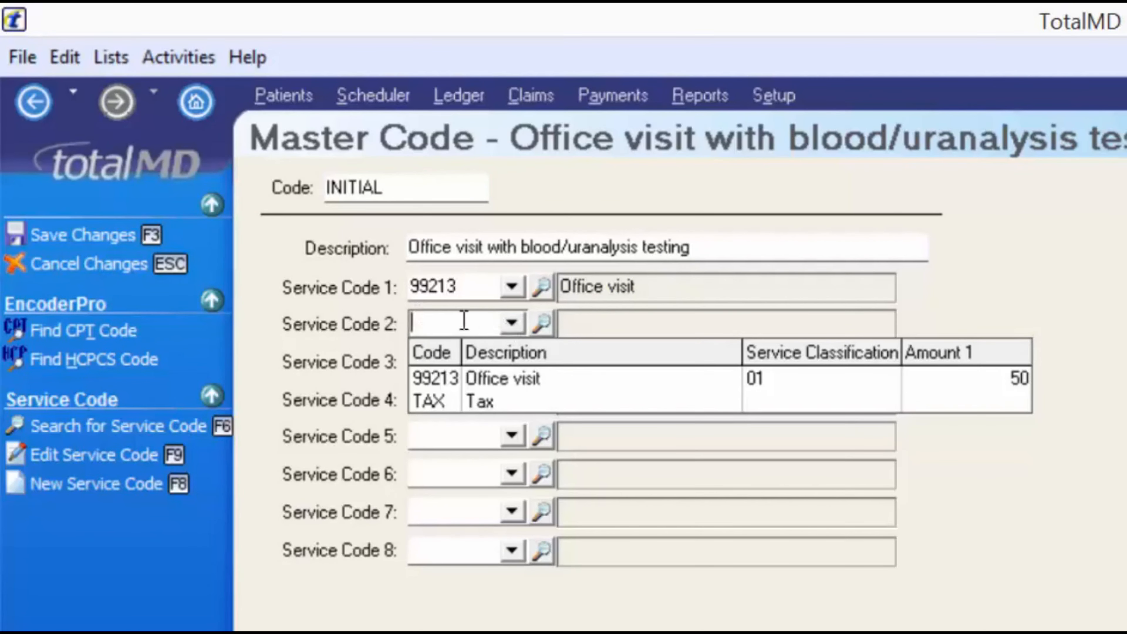
key("Tab")
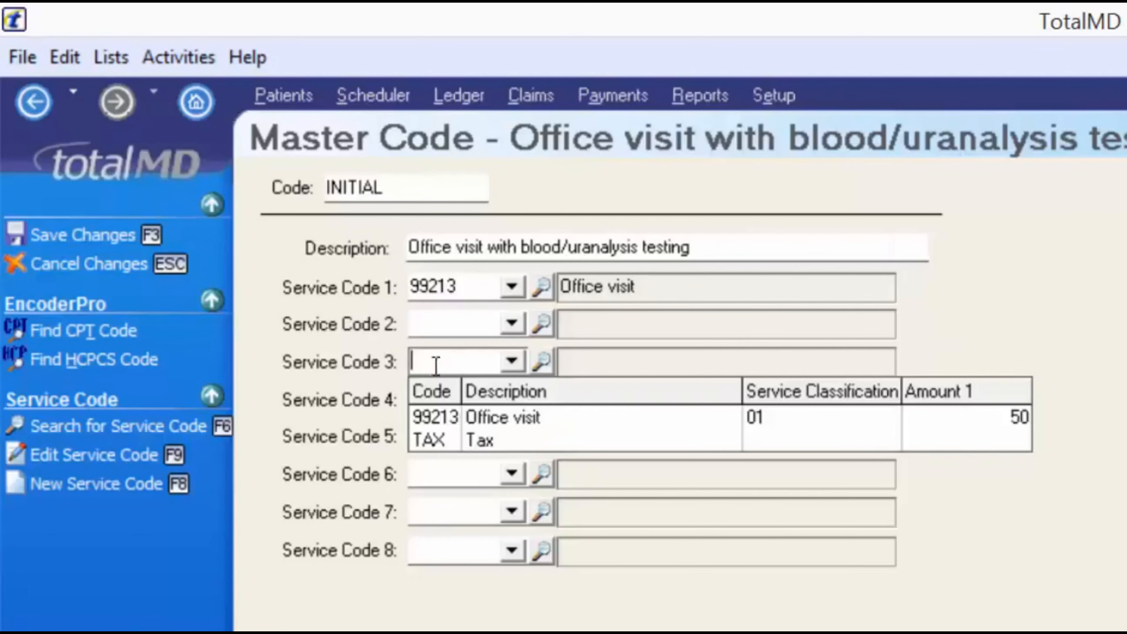
left_click(293, 297)
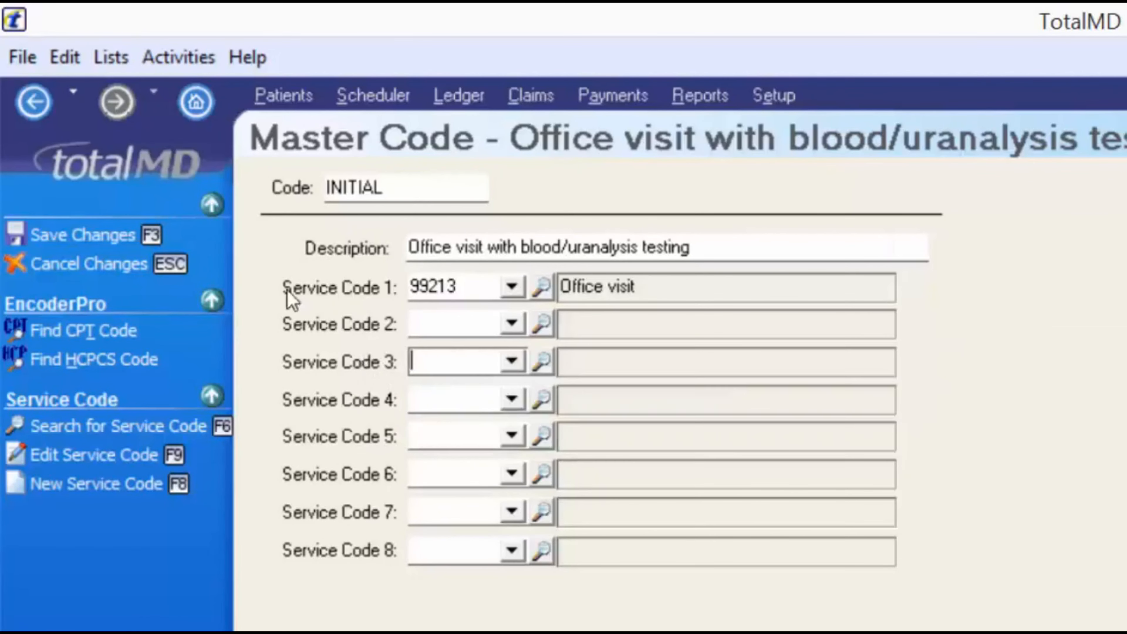
left_click(91, 236)
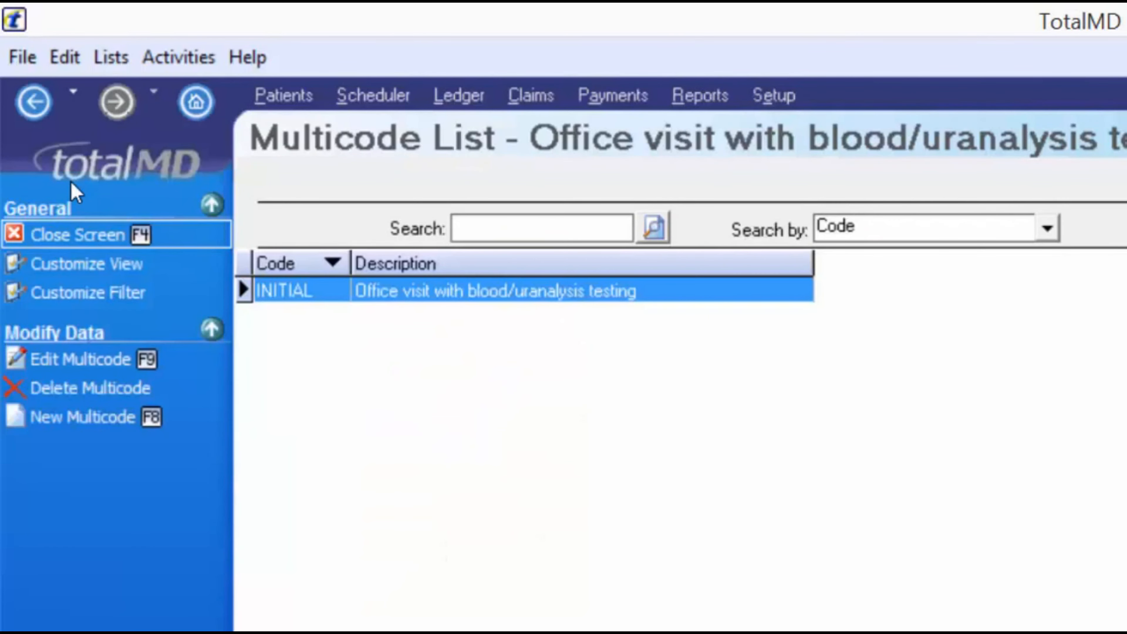
Leave the multicode list, review alerts like Jaw Pain and Kidney Disease, and begin a new alert
key("F4")
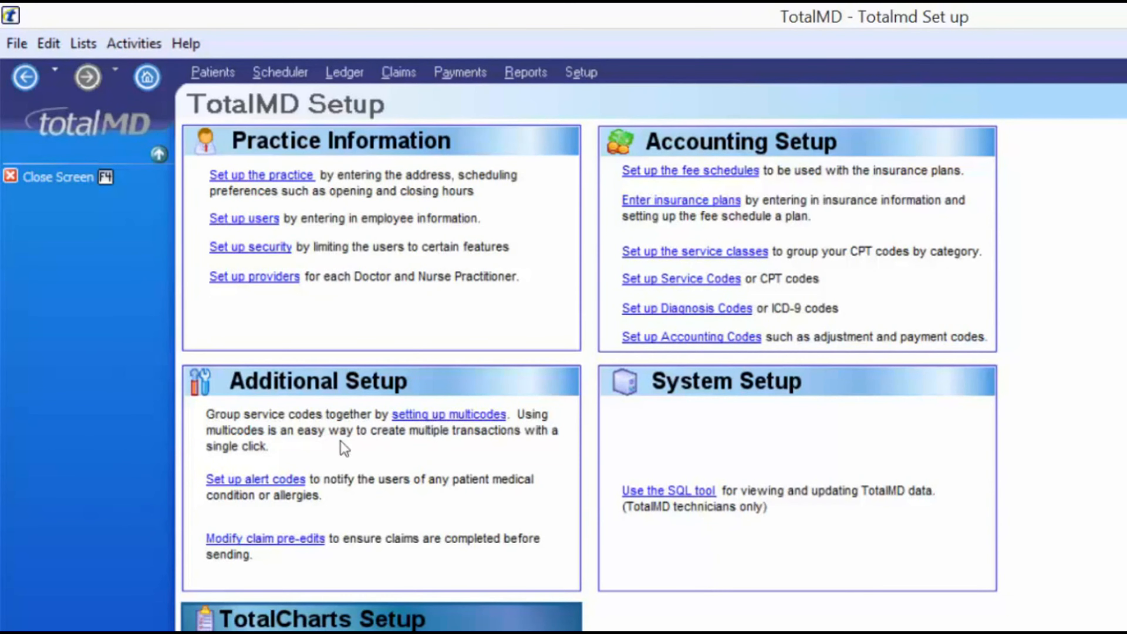
left_click(248, 479)
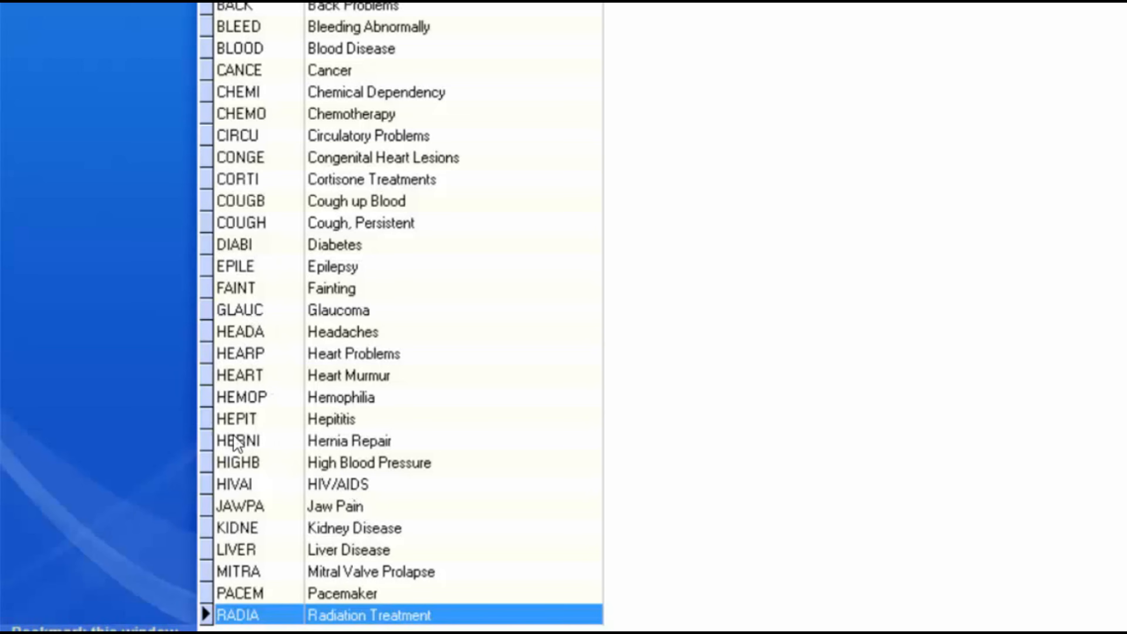
key("Down")
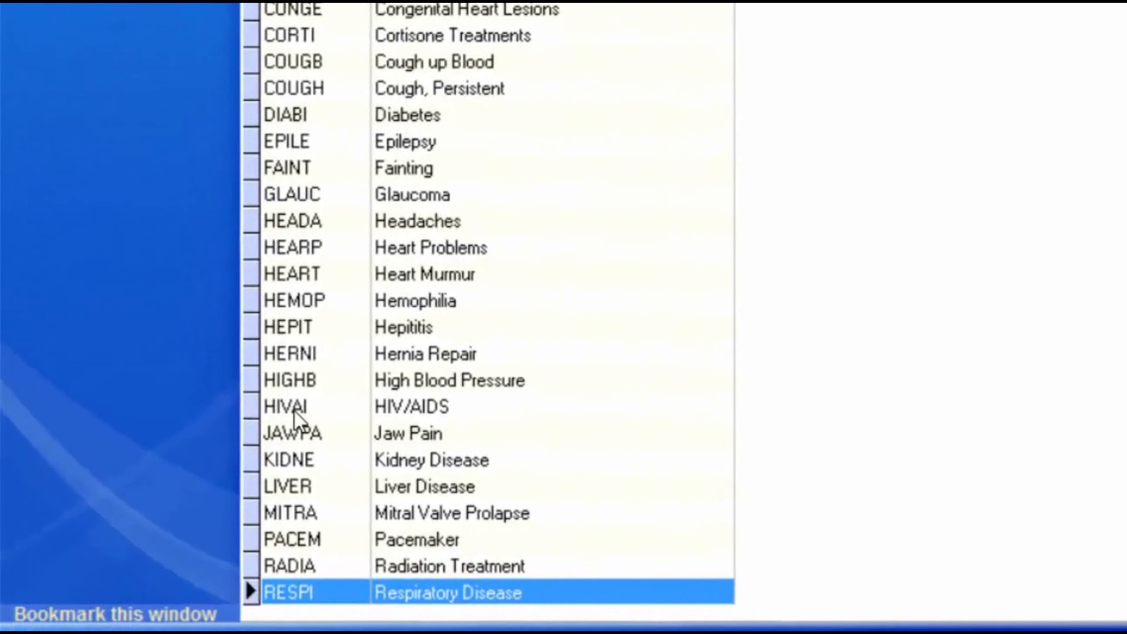
left_click(297, 433)
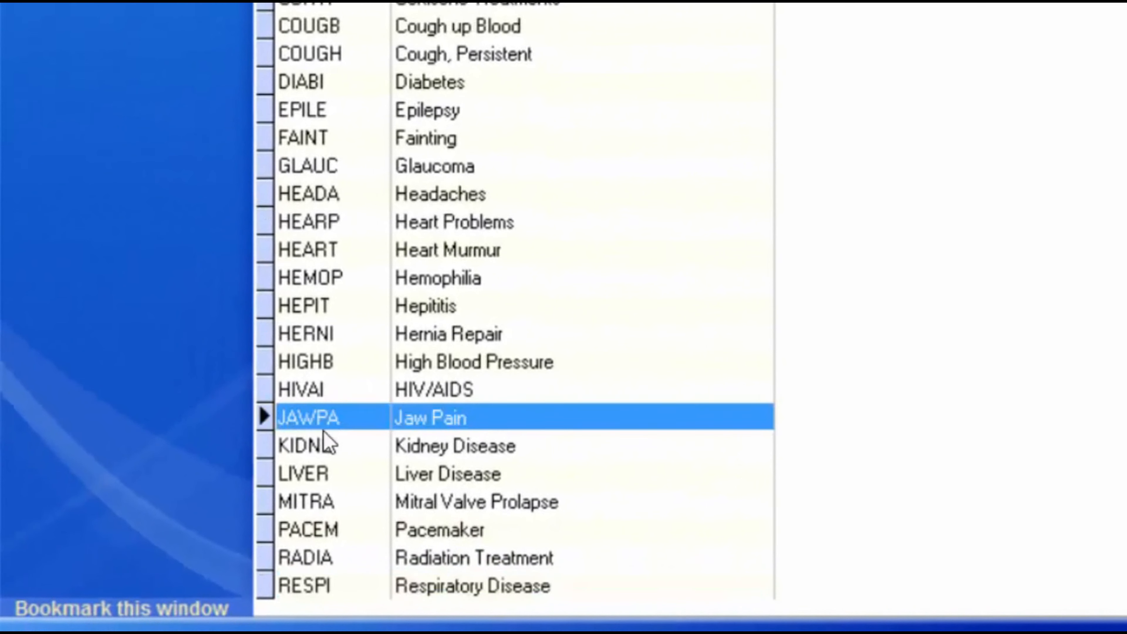
left_click(370, 461)
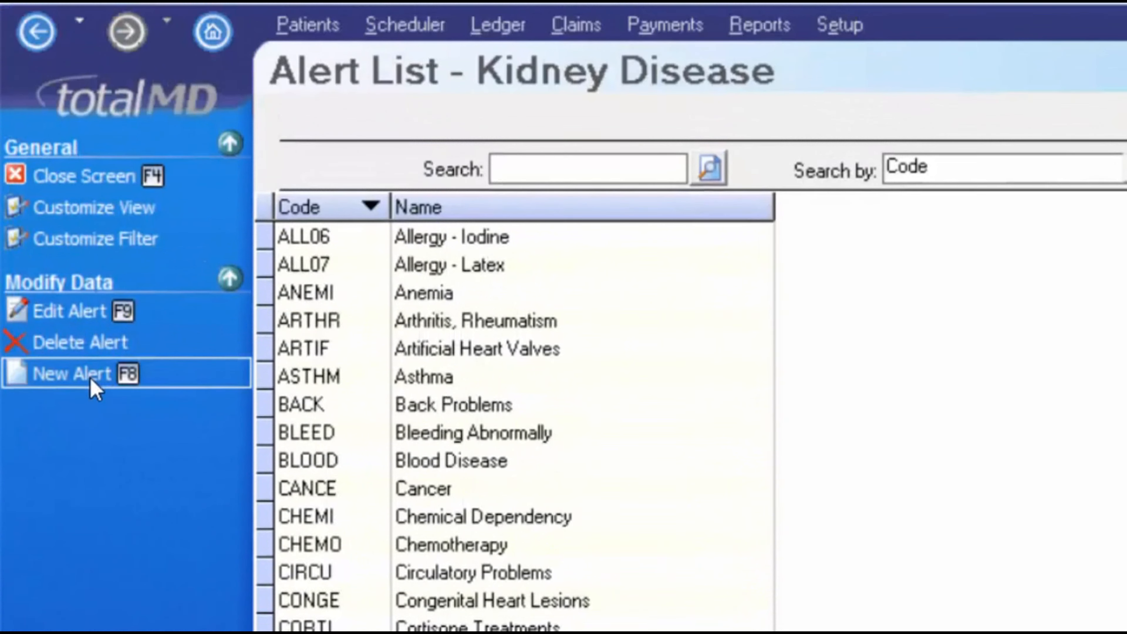
left_click(93, 383)
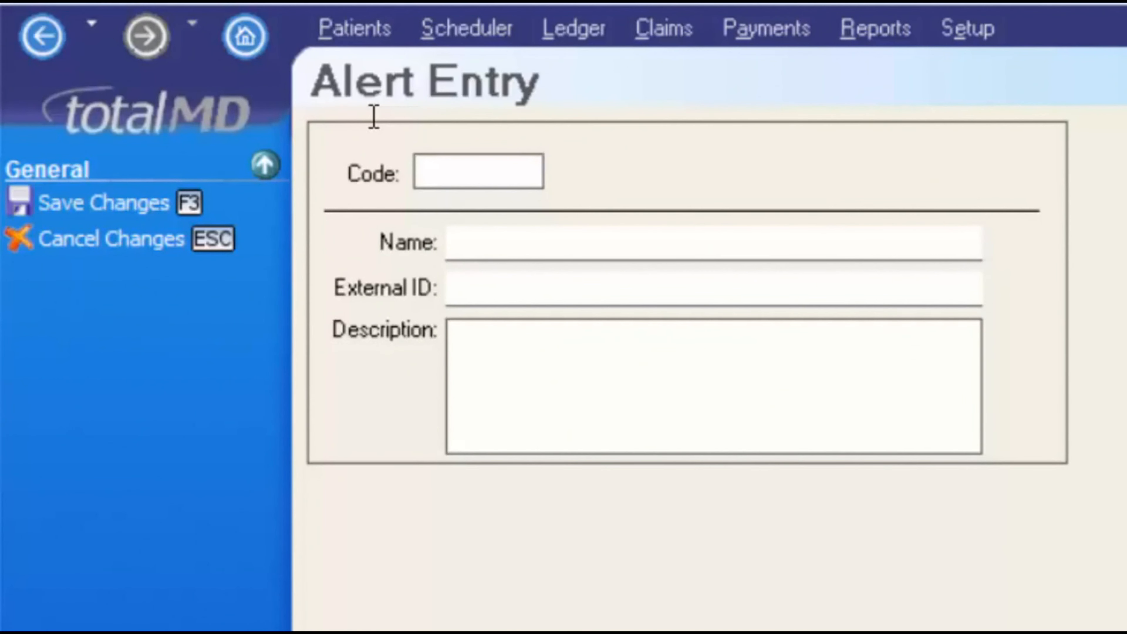
Enter JOINT as the alert code and Joint Replacement as both its name and description
type("JOINT")
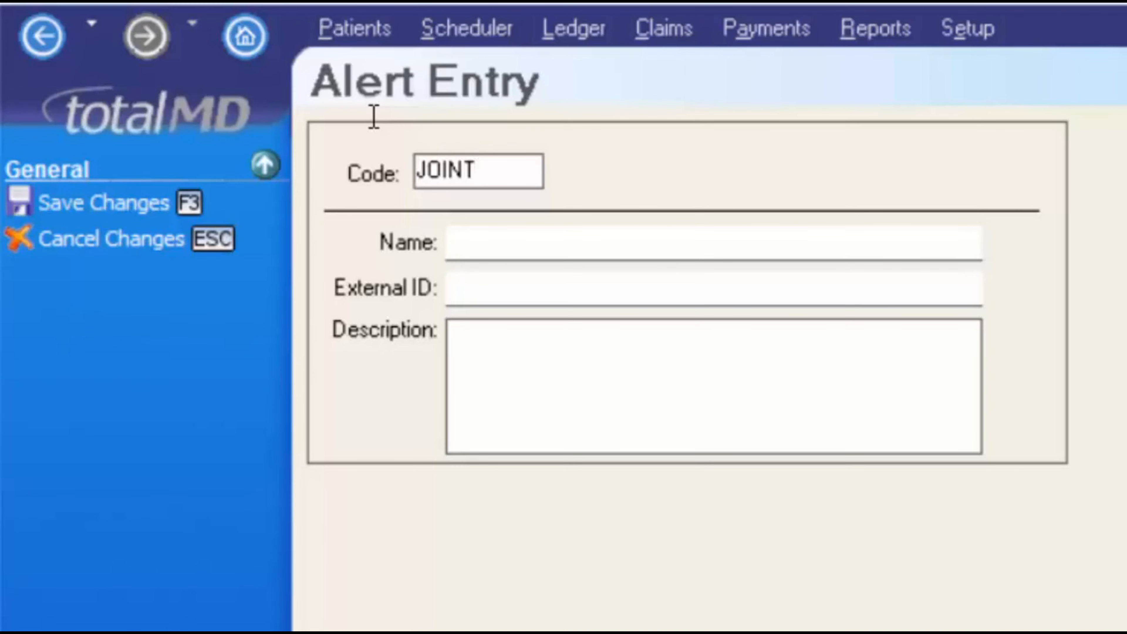
key("Tab")
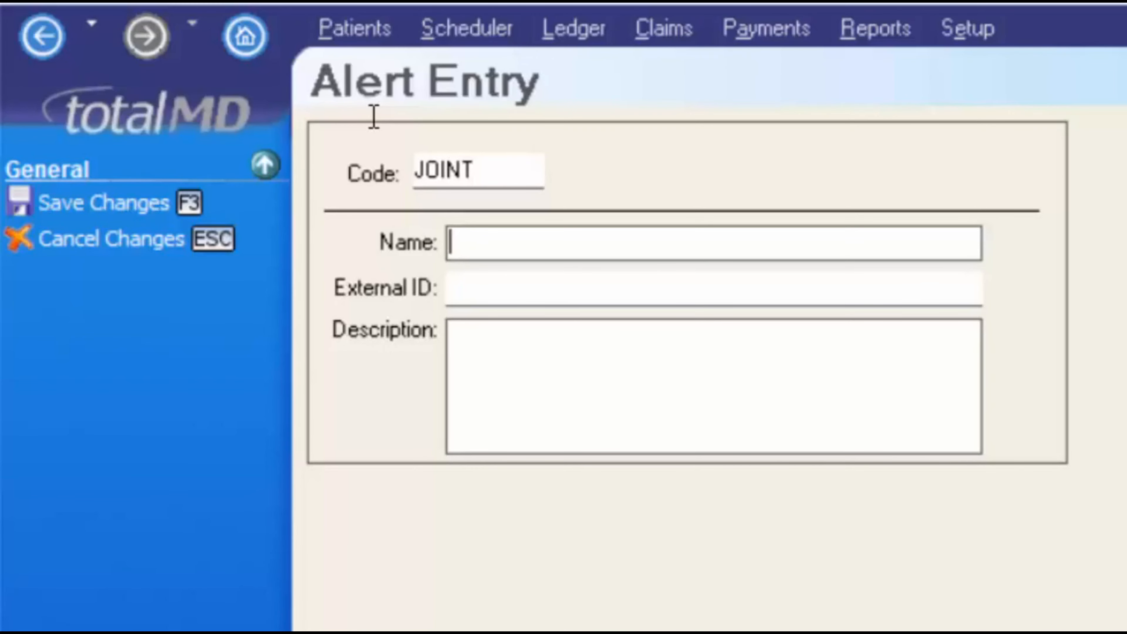
type("Joiny")
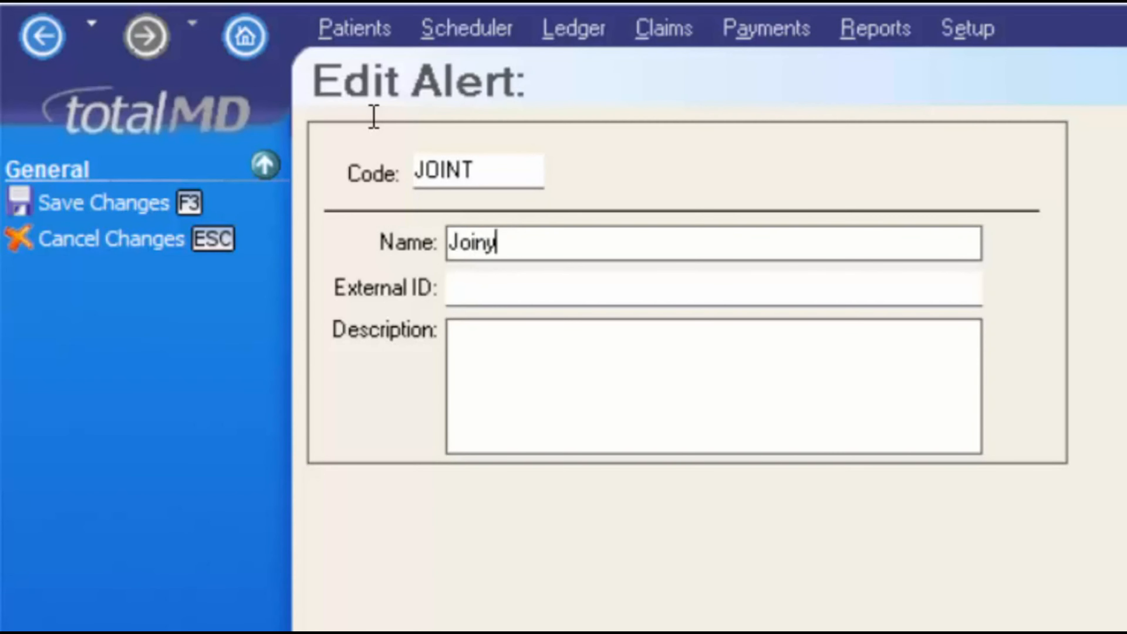
key("BackSpace")
type("t Replacement")
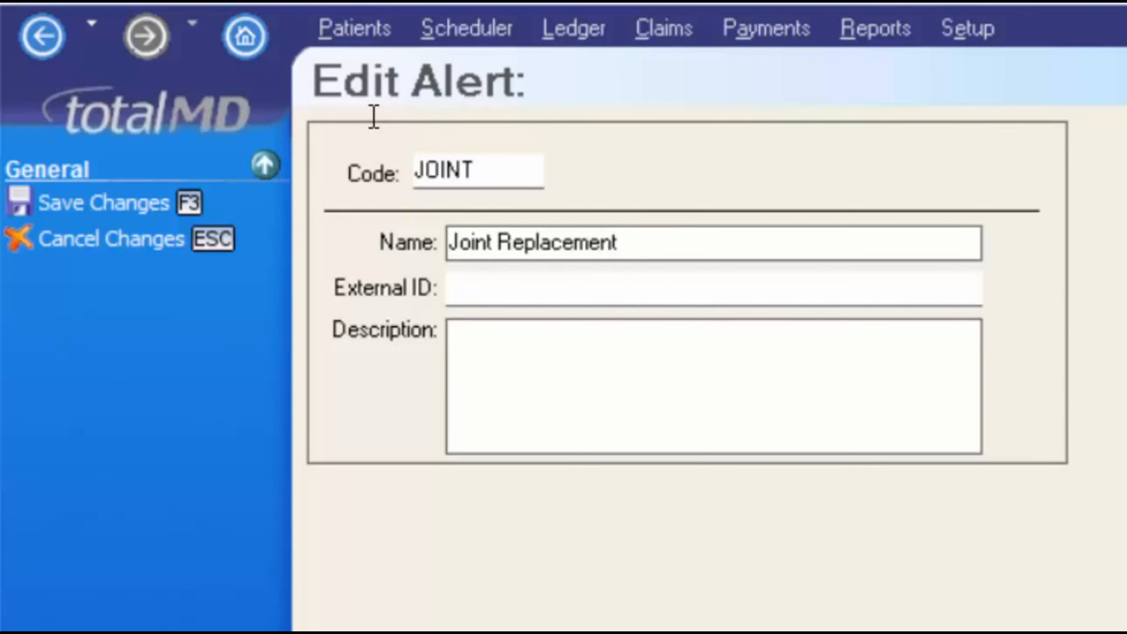
key("Tab")
type("Joint")
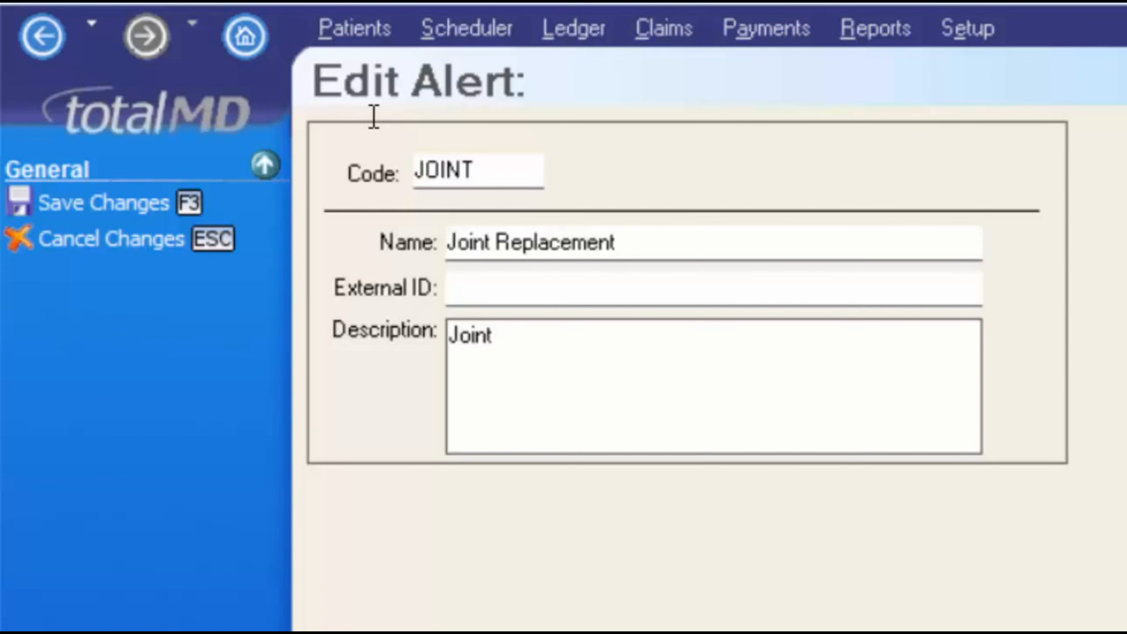
type(" Replacement")
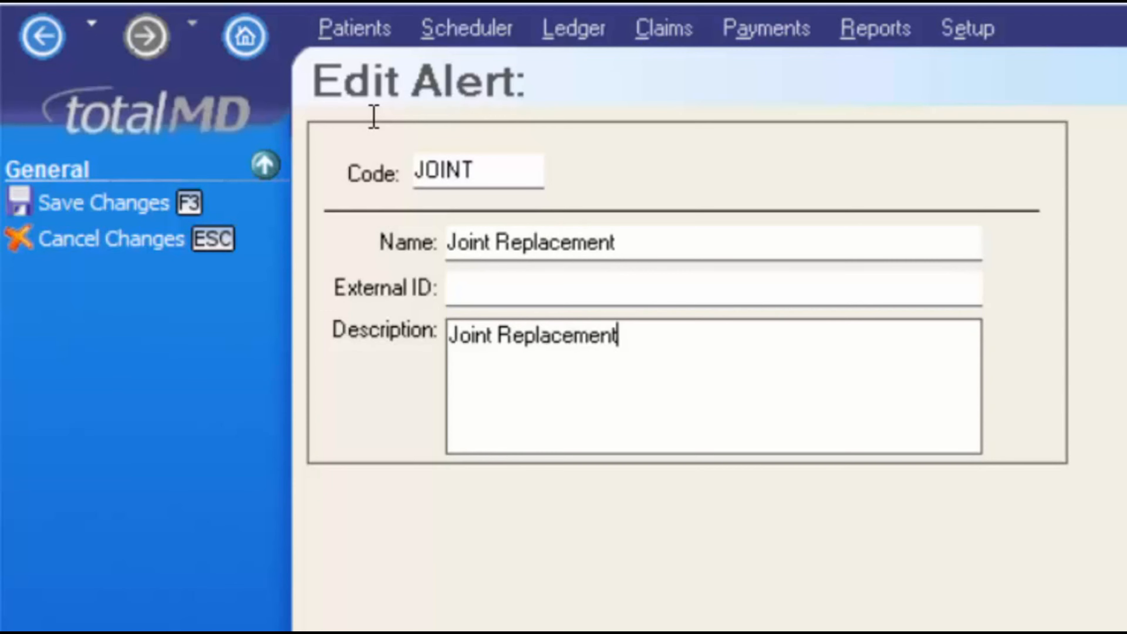
Save the JOINT alert and check it appears between Jaw Pain and Kidney Disease
left_click(116, 210)
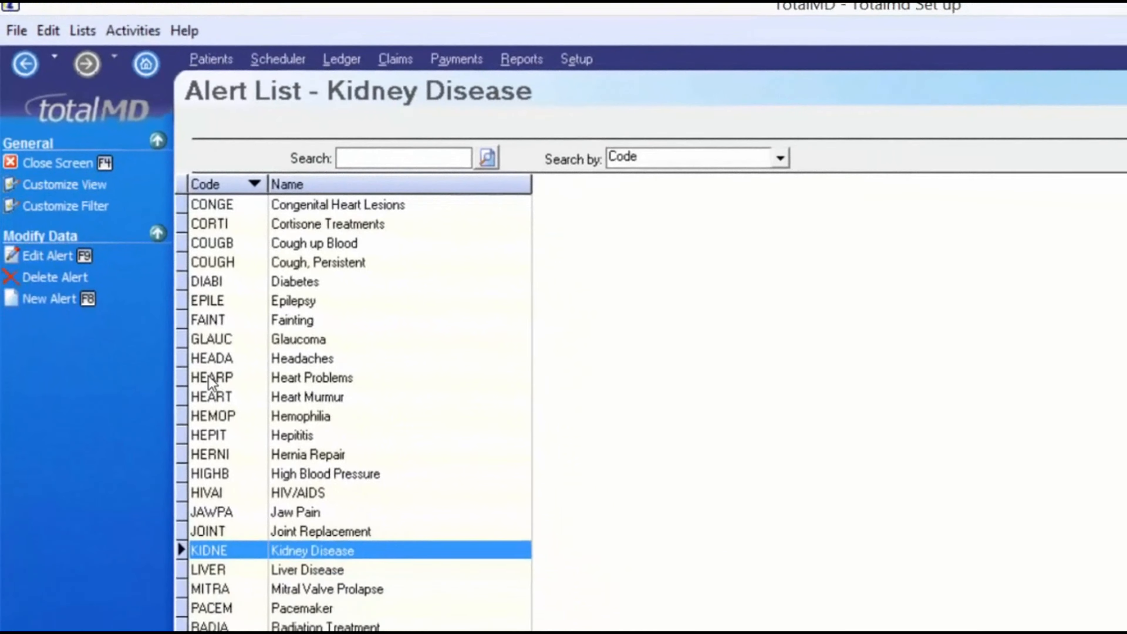
left_click(232, 469)
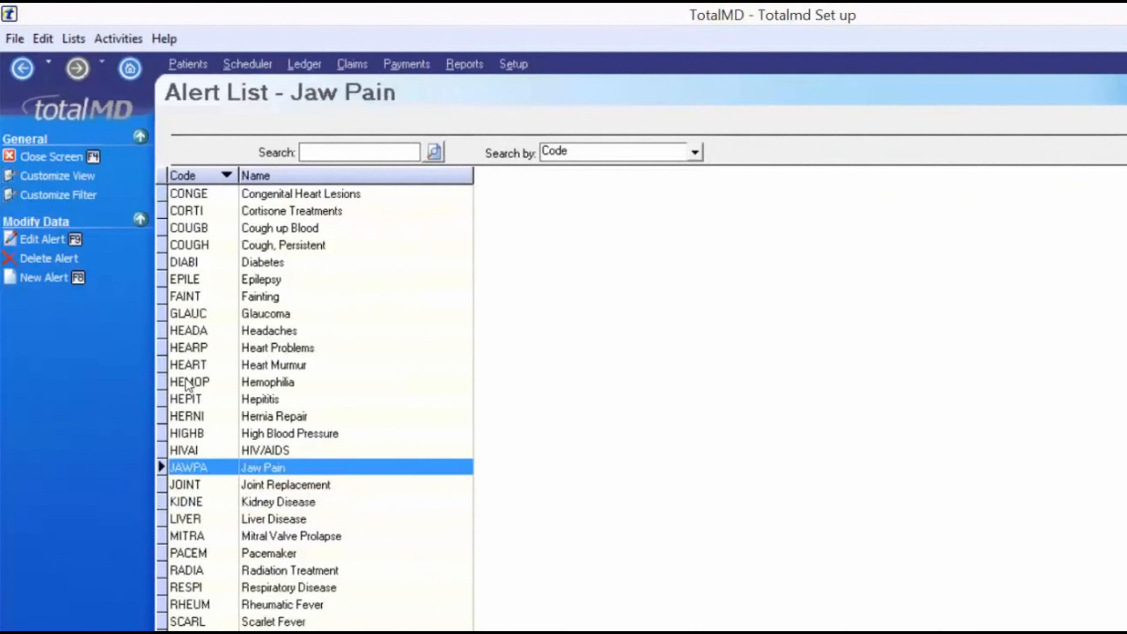
left_click(232, 474)
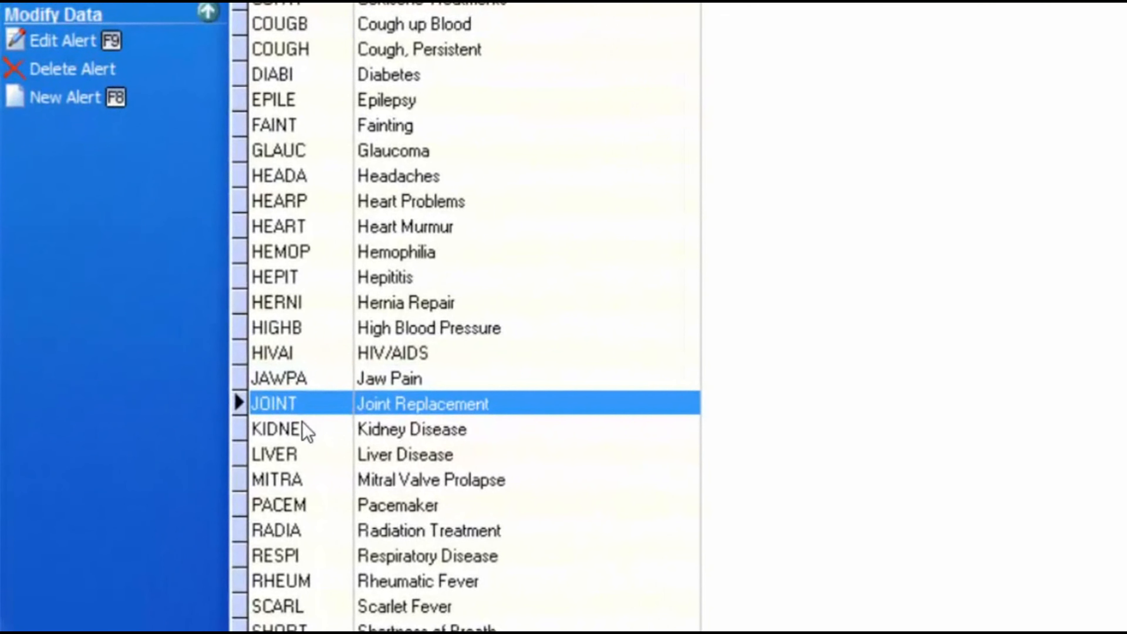
left_click(218, 489)
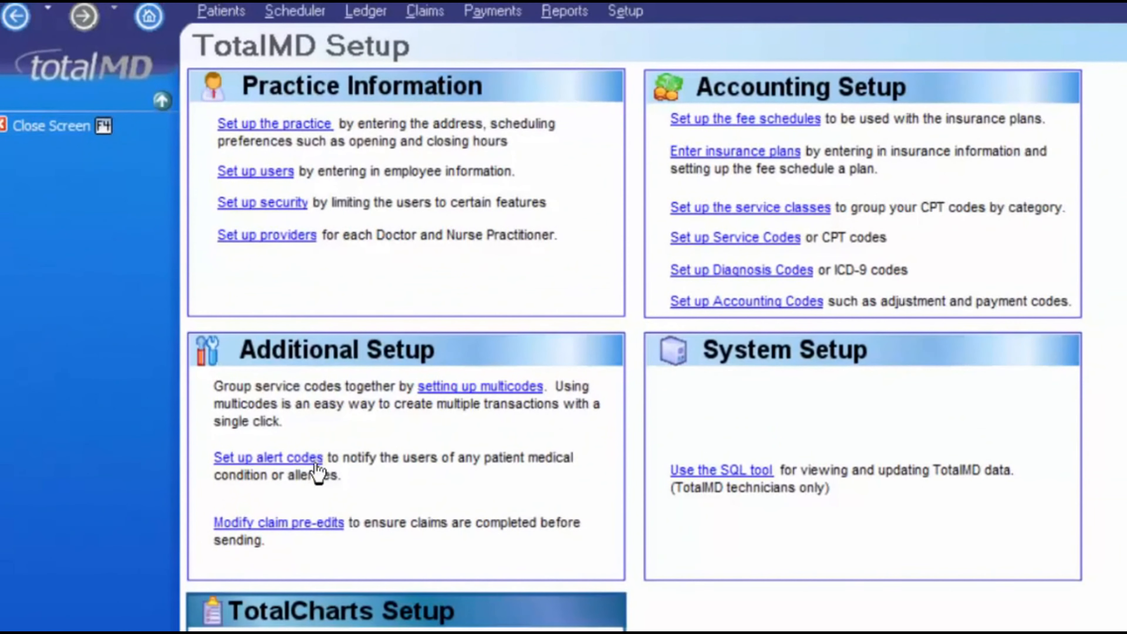
Uncheck Enabled on the Subscriber Street claim pre-edit, save it, and close the pre-edit list
left_click(302, 523)
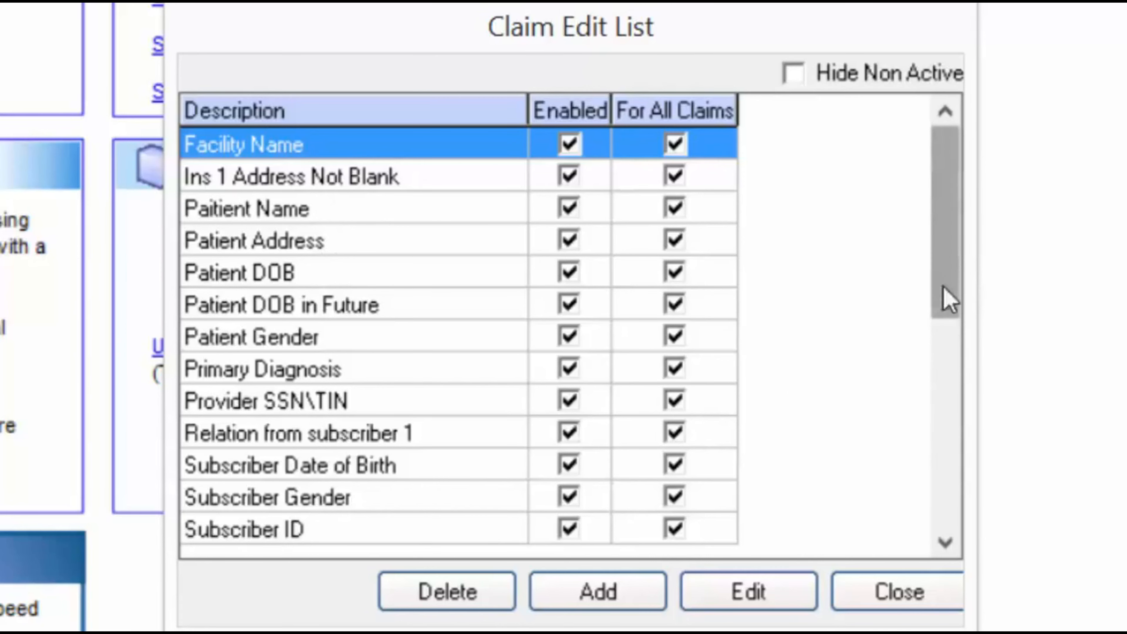
left_click_drag(944, 297, 918, 506)
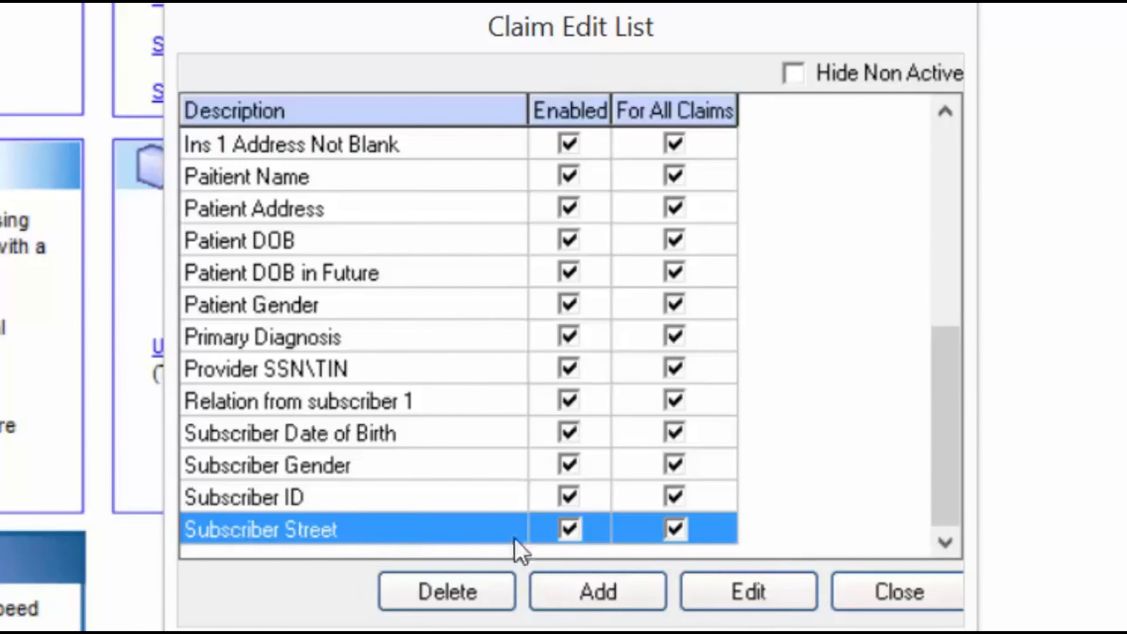
left_click(755, 592)
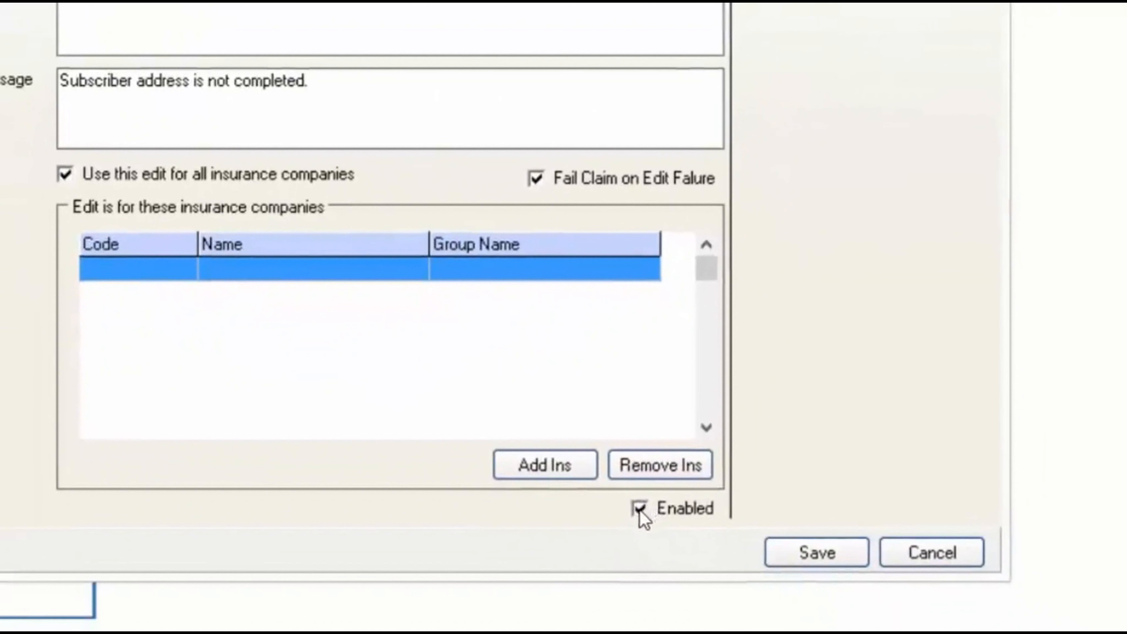
left_click(639, 509)
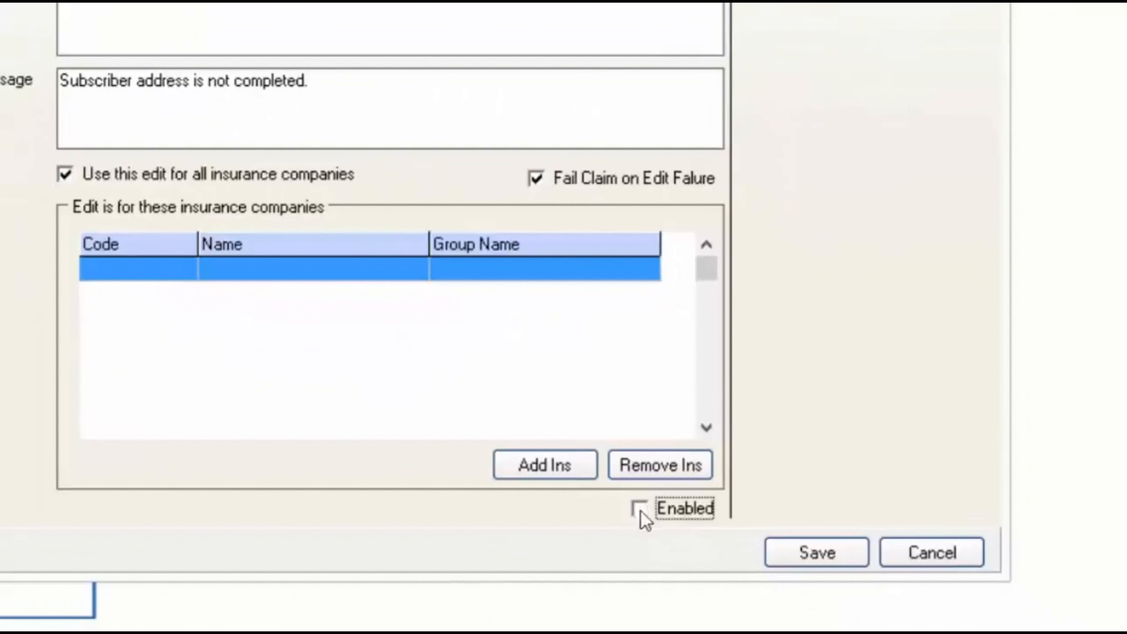
left_click(826, 551)
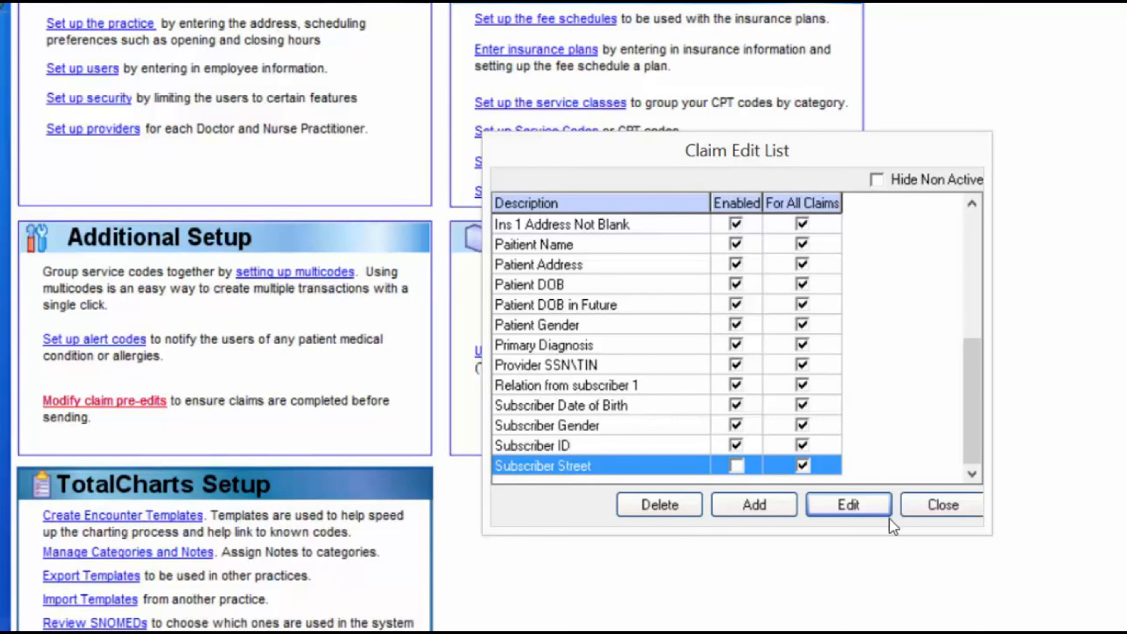
left_click(943, 506)
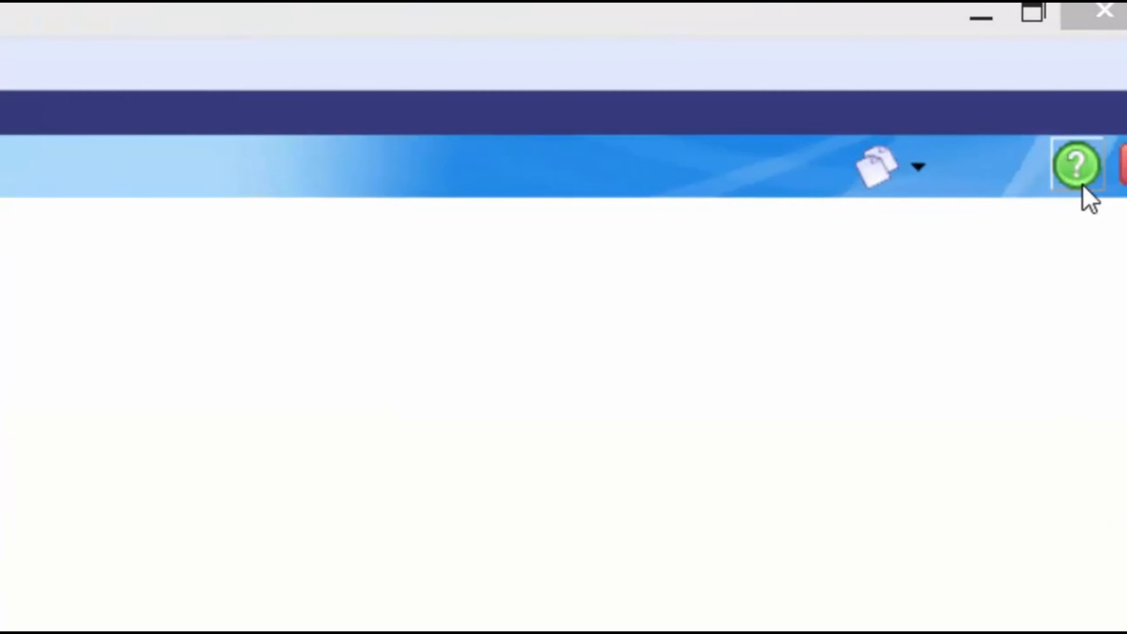
Open TotalMD help, move its window aside, and bring up the practice's Program Preferences
left_click(1077, 165)
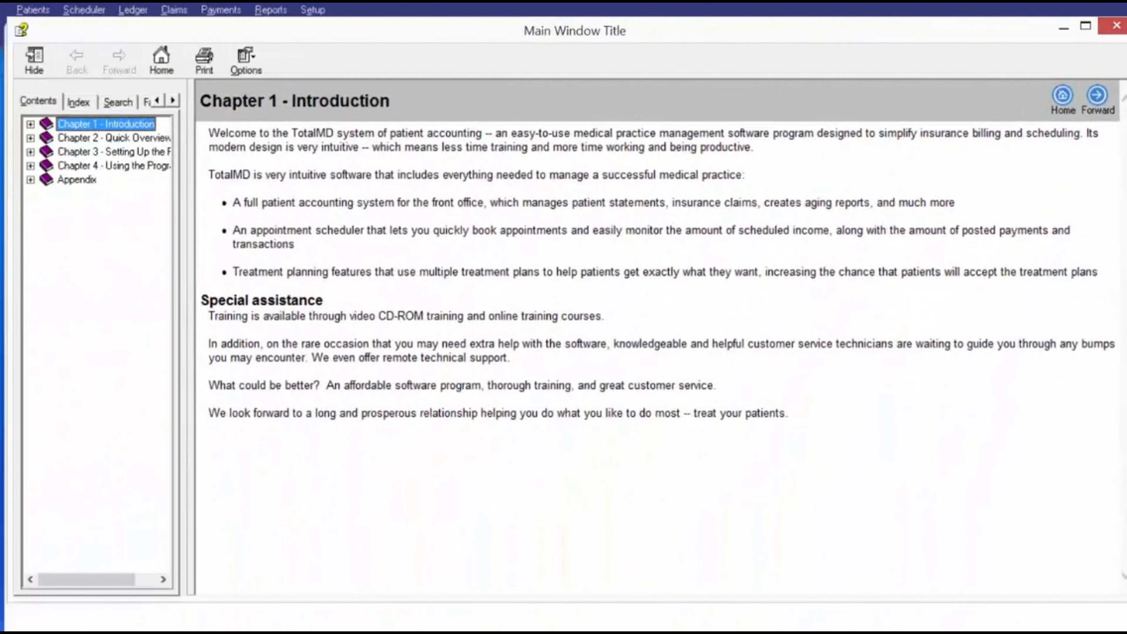
left_click_drag(700, 29, 818, 8)
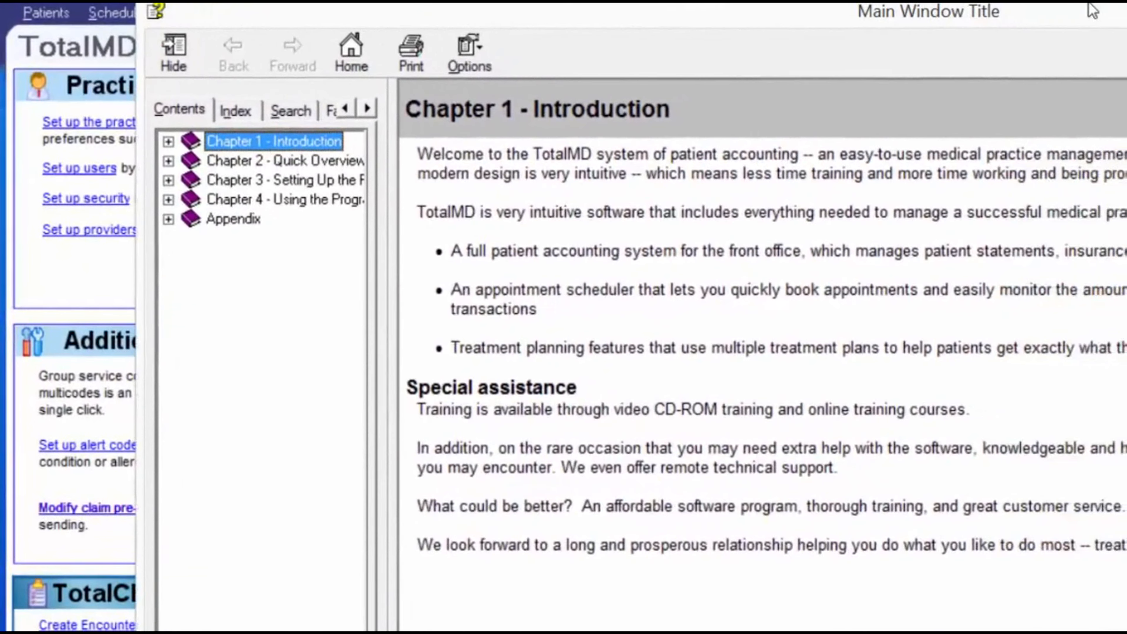
left_click_drag(1089, 4, 1088, 0)
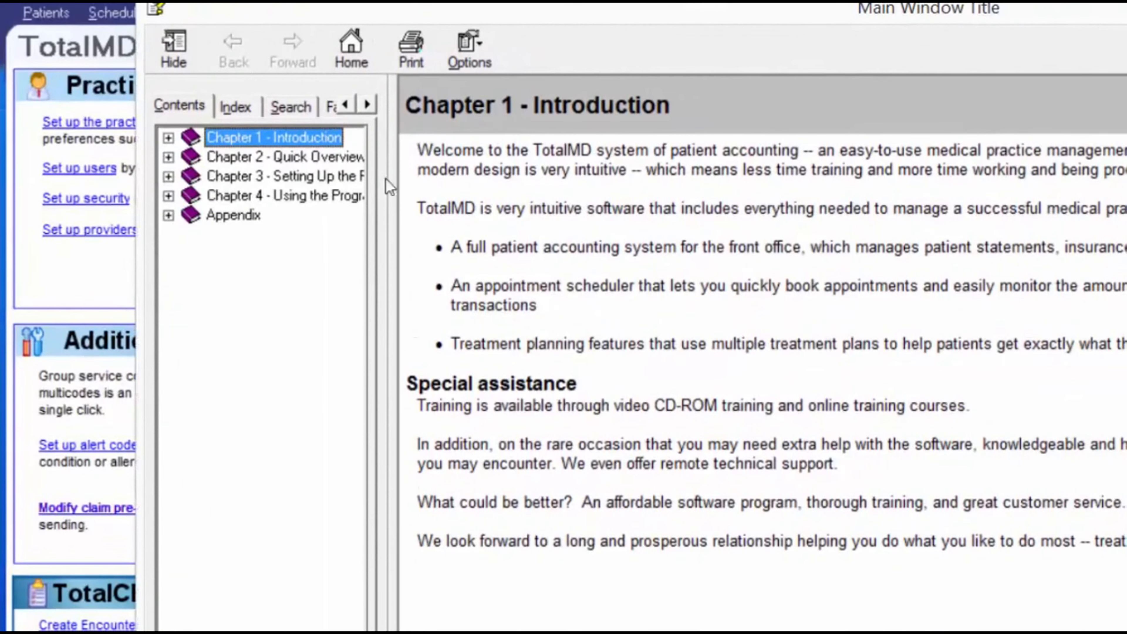
left_click_drag(908, 7, 854, 7)
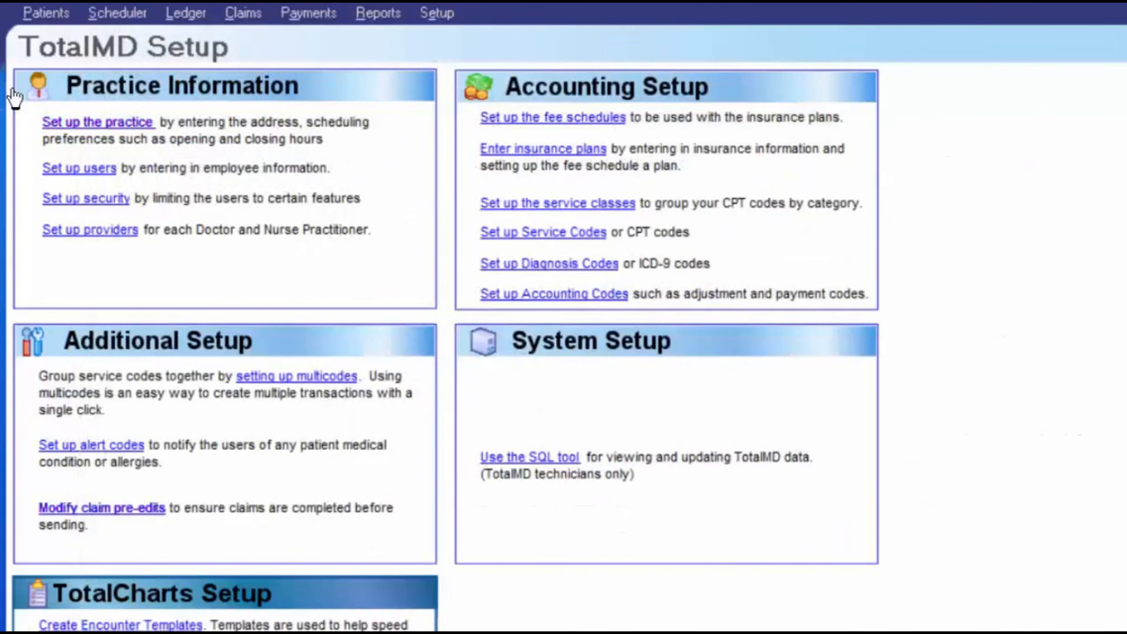
left_click(12, 90)
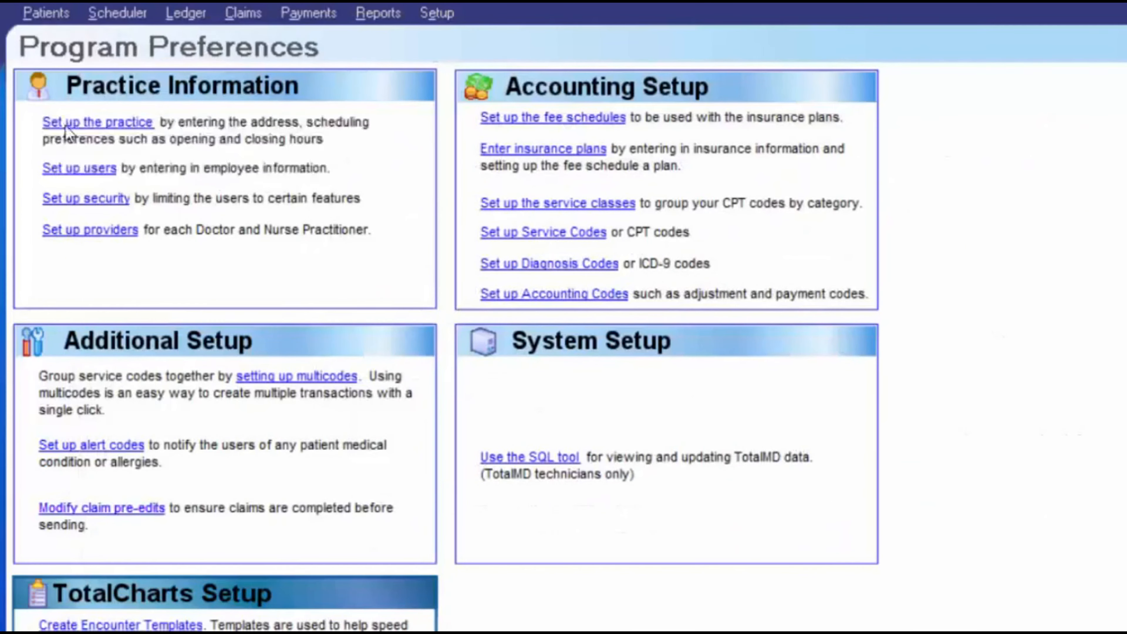